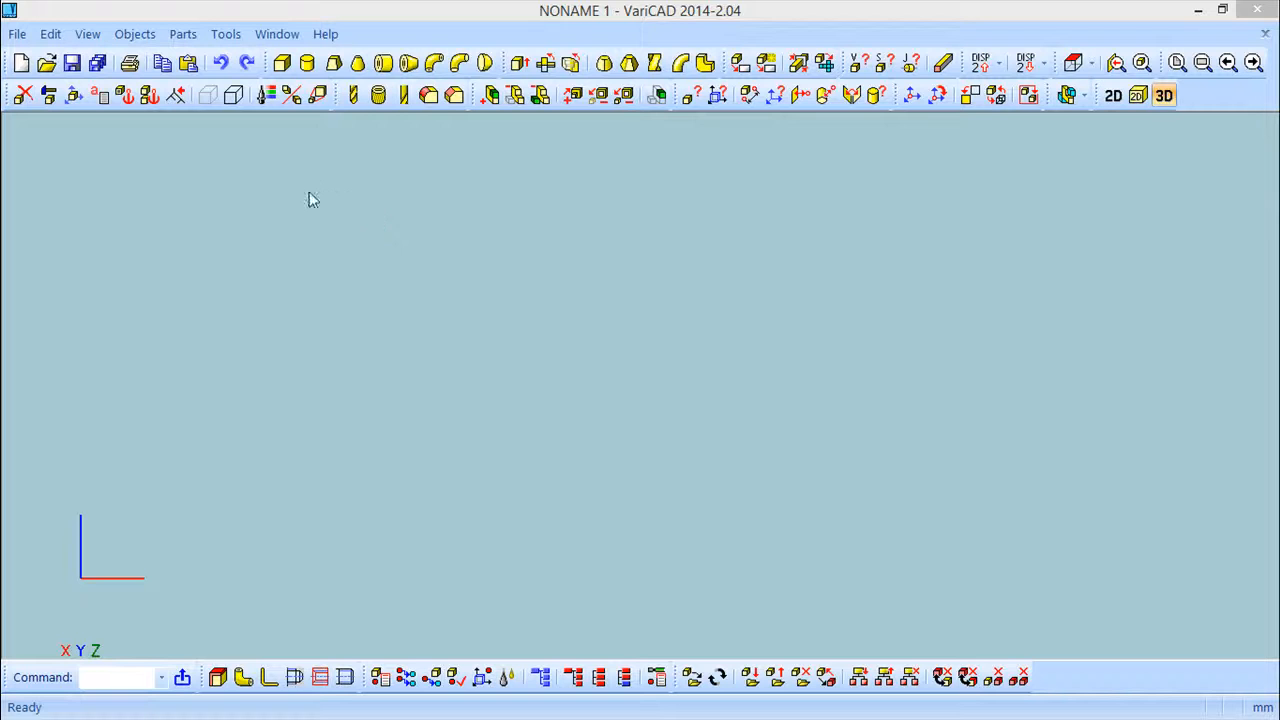
Open the sample4 drawing file from the varicad folder
{"action": "type", "text": "dad"}
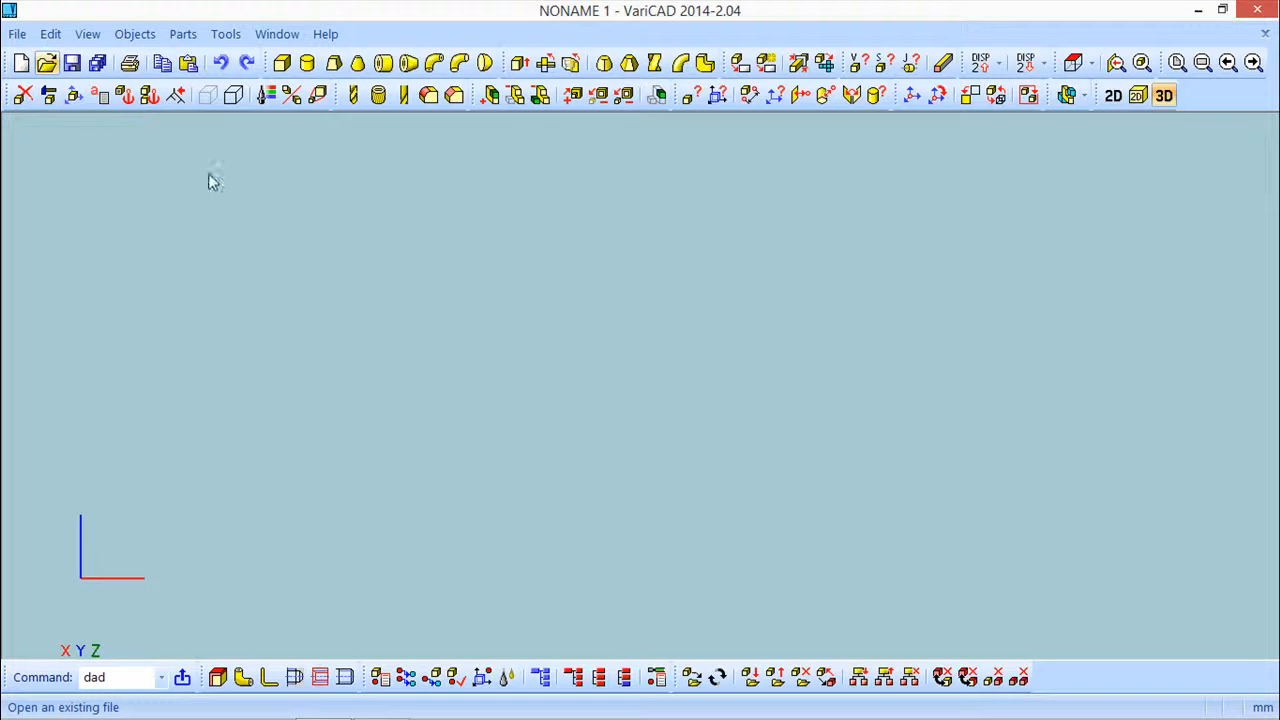
{"action": "key", "text": "Return"}
{"action": "left_click_drag", "start_coordinate": [901, 293], "coordinate": [907, 490]}
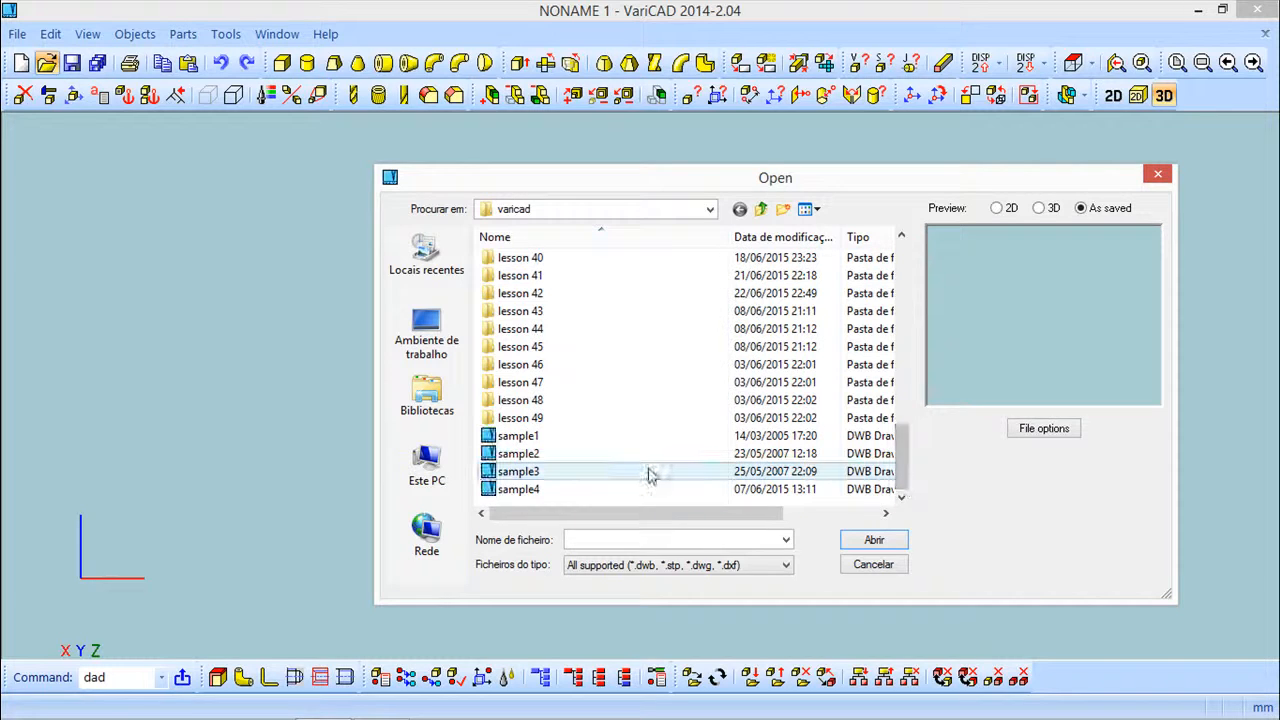
{"action": "left_click", "coordinate": [520, 489]}
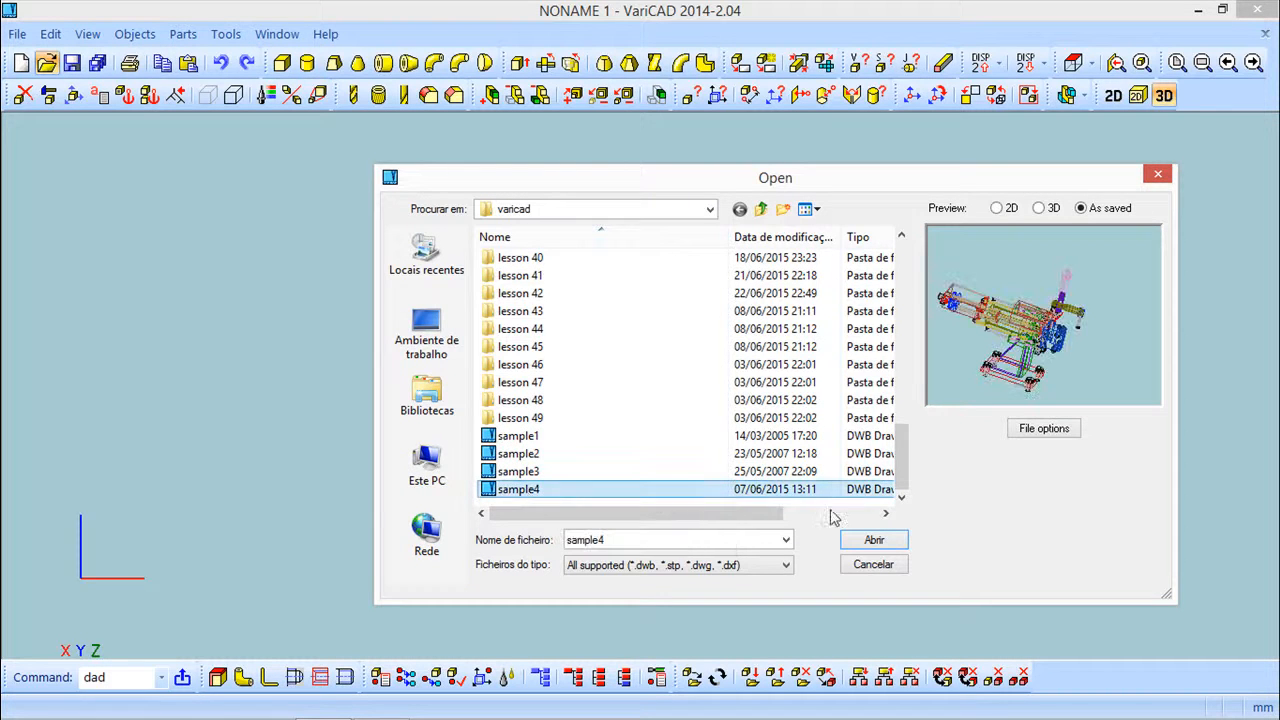
{"action": "left_click", "coordinate": [874, 543]}
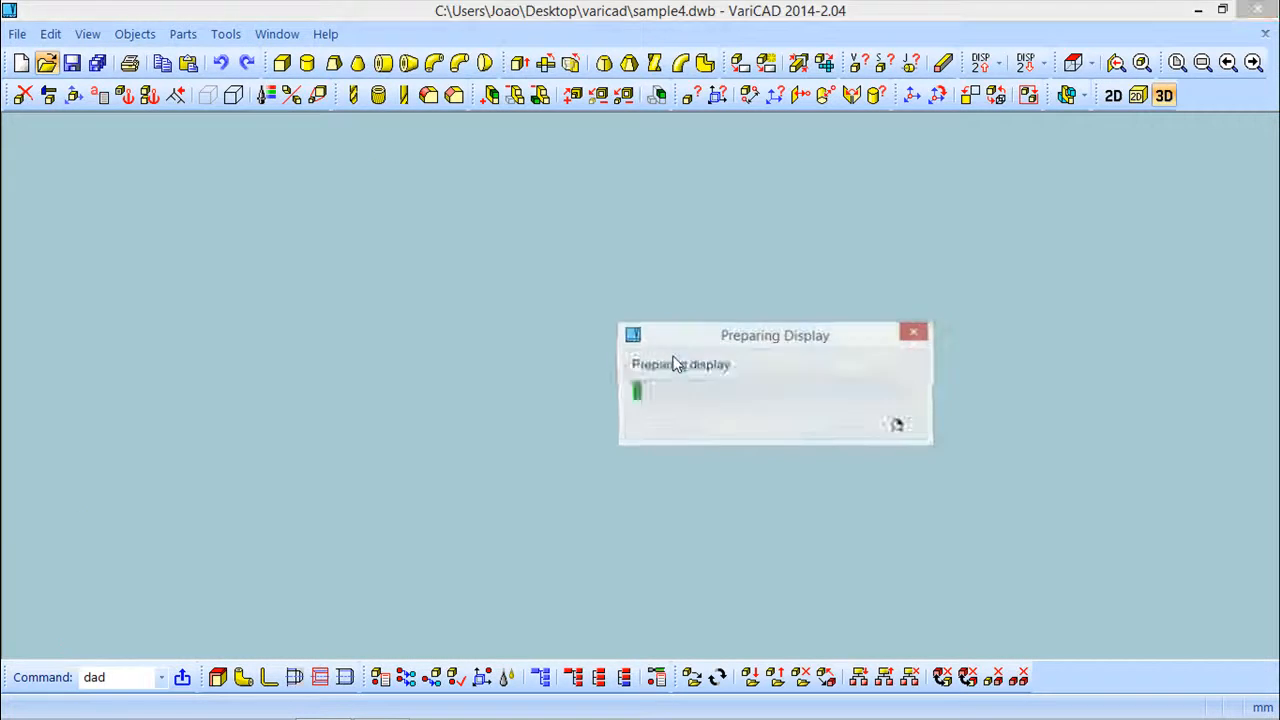
{"action": "mouse_move", "coordinate": [778, 407]}
{"action": "middle_mouse_down"}
{"action": "mouse_move", "coordinate": [631, 366]}
{"action": "mouse_move", "coordinate": [550, 390]}
{"action": "mouse_move", "coordinate": [615, 422]}
{"action": "mouse_move", "coordinate": [686, 400]}
{"action": "mouse_move", "coordinate": [691, 420]}
{"action": "mouse_move", "coordinate": [737, 437]}
{"action": "mouse_move", "coordinate": [703, 360]}
{"action": "mouse_move", "coordinate": [733, 376]}
{"action": "middle_mouse_up"}
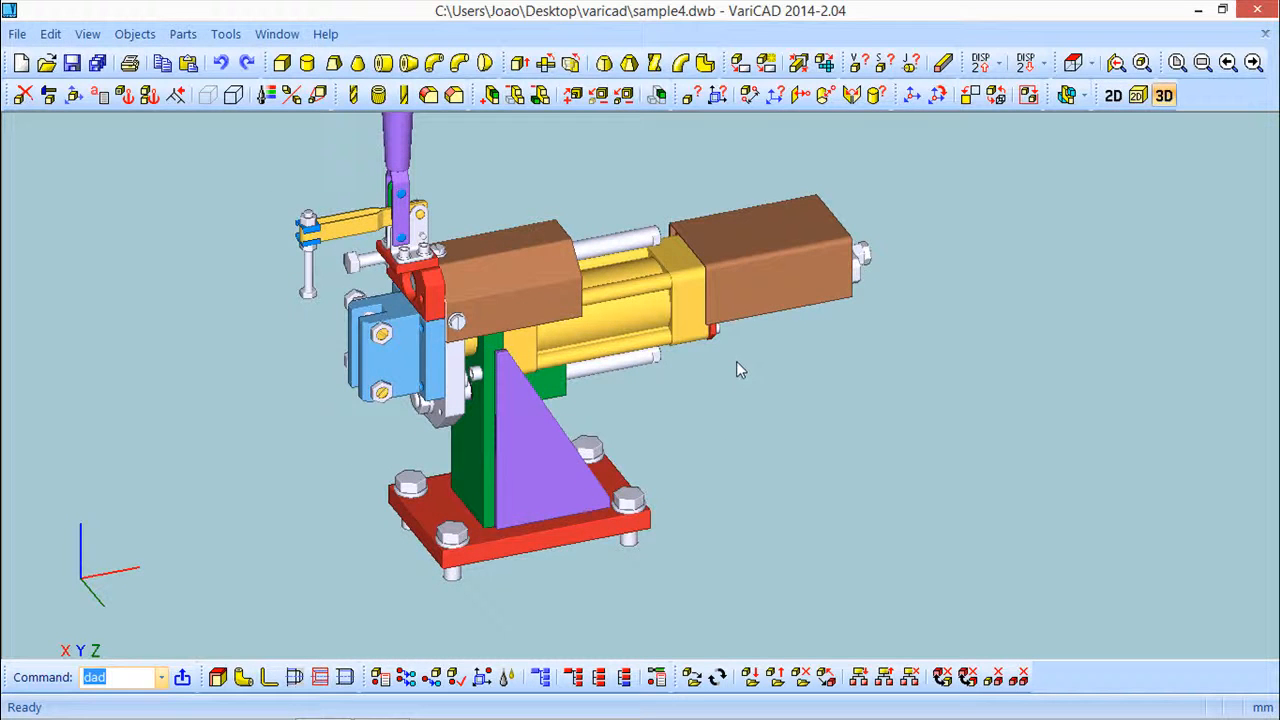
Switch to the 2D drawing area and return to the 3D model view
{"action": "middle_click_drag", "start_coordinate": [871, 353], "coordinate": [958, 290]}
{"action": "left_click", "coordinate": [1115, 95]}
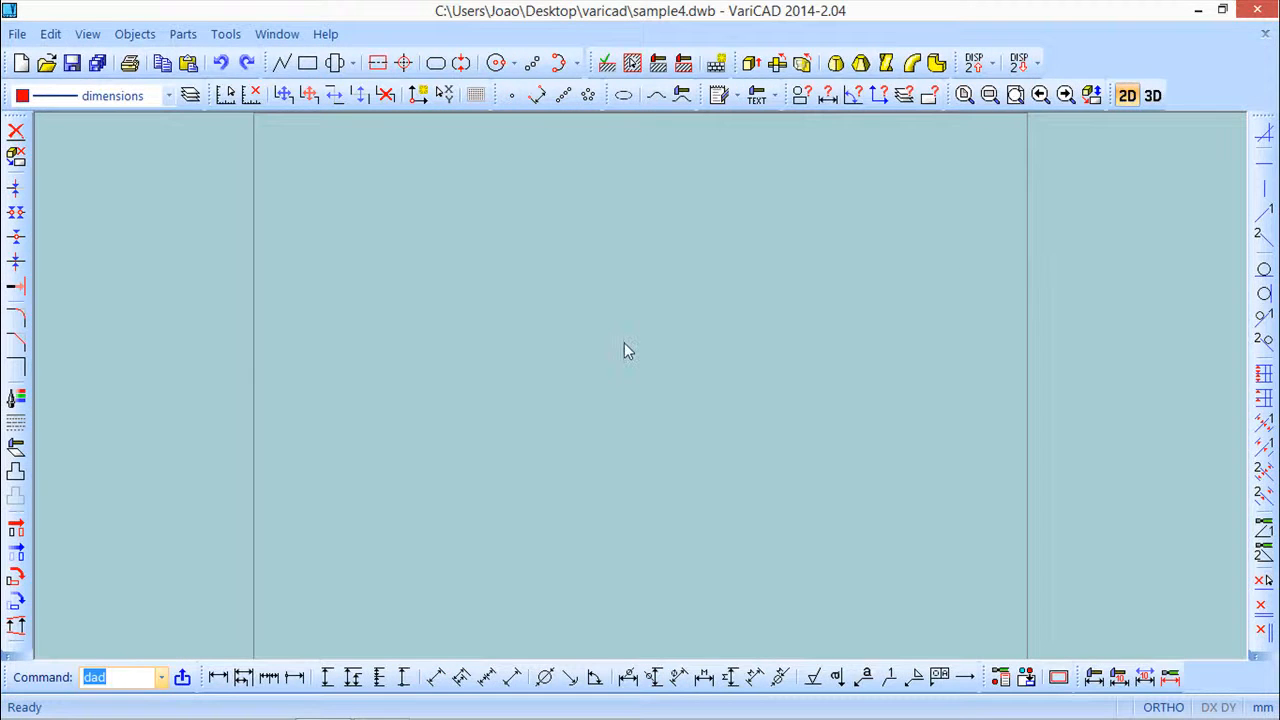
{"action": "left_click", "coordinate": [1153, 96]}
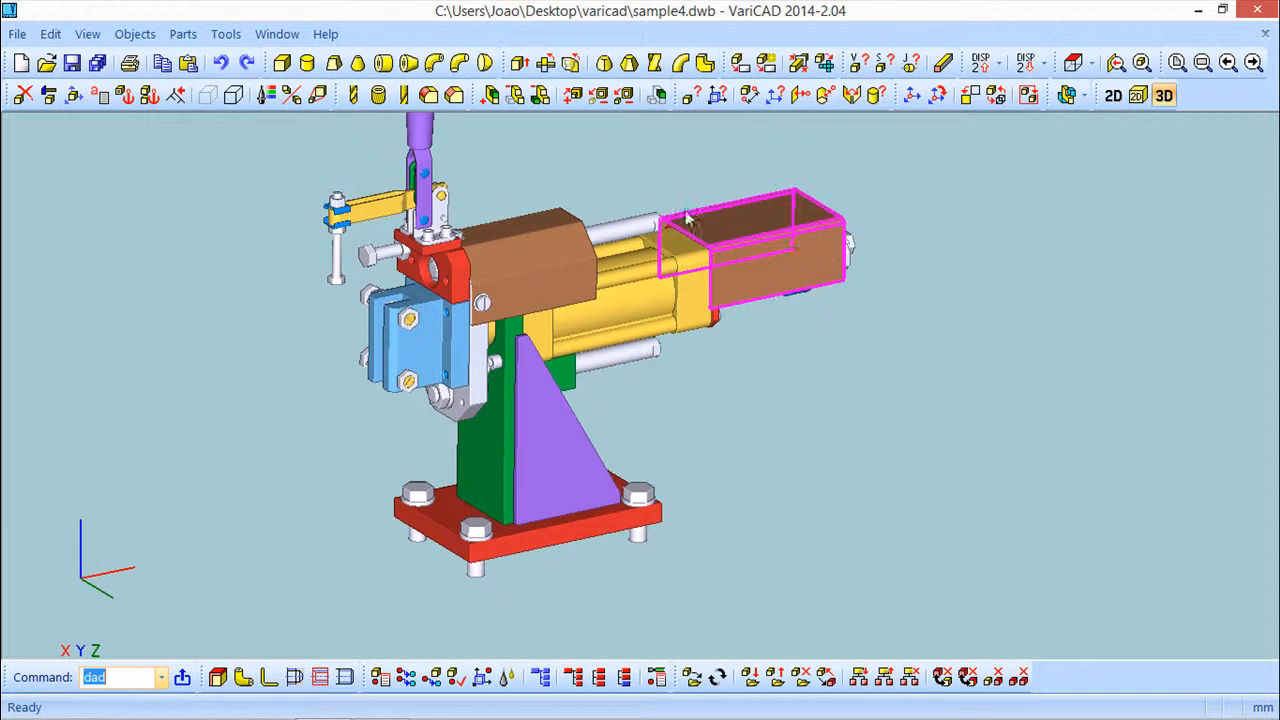
{"action": "mouse_move", "coordinate": [675, 382]}
{"action": "middle_mouse_down"}
{"action": "mouse_move", "coordinate": [797, 413]}
{"action": "mouse_move", "coordinate": [674, 417]}
{"action": "mouse_move", "coordinate": [680, 361]}
{"action": "middle_mouse_up"}
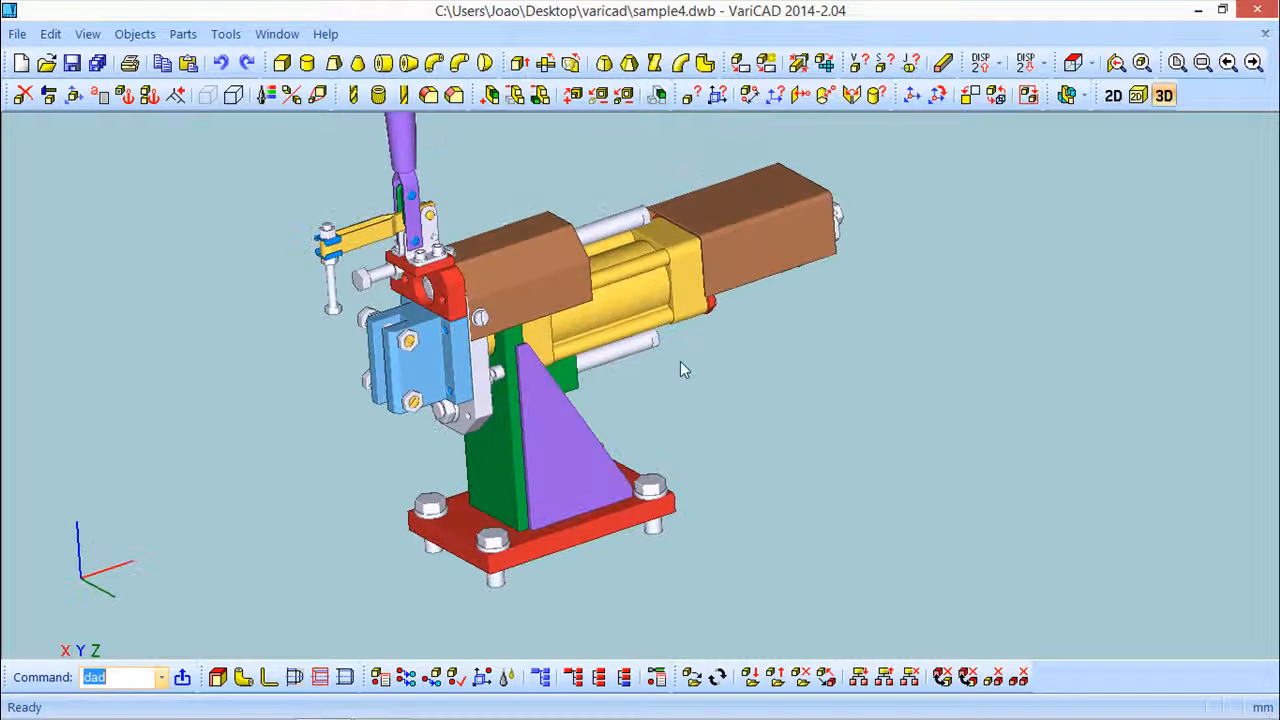
Start the 2D Drawing from 3D View command, keeping the drawing created from the current view
{"action": "left_click", "coordinate": [135, 36]}
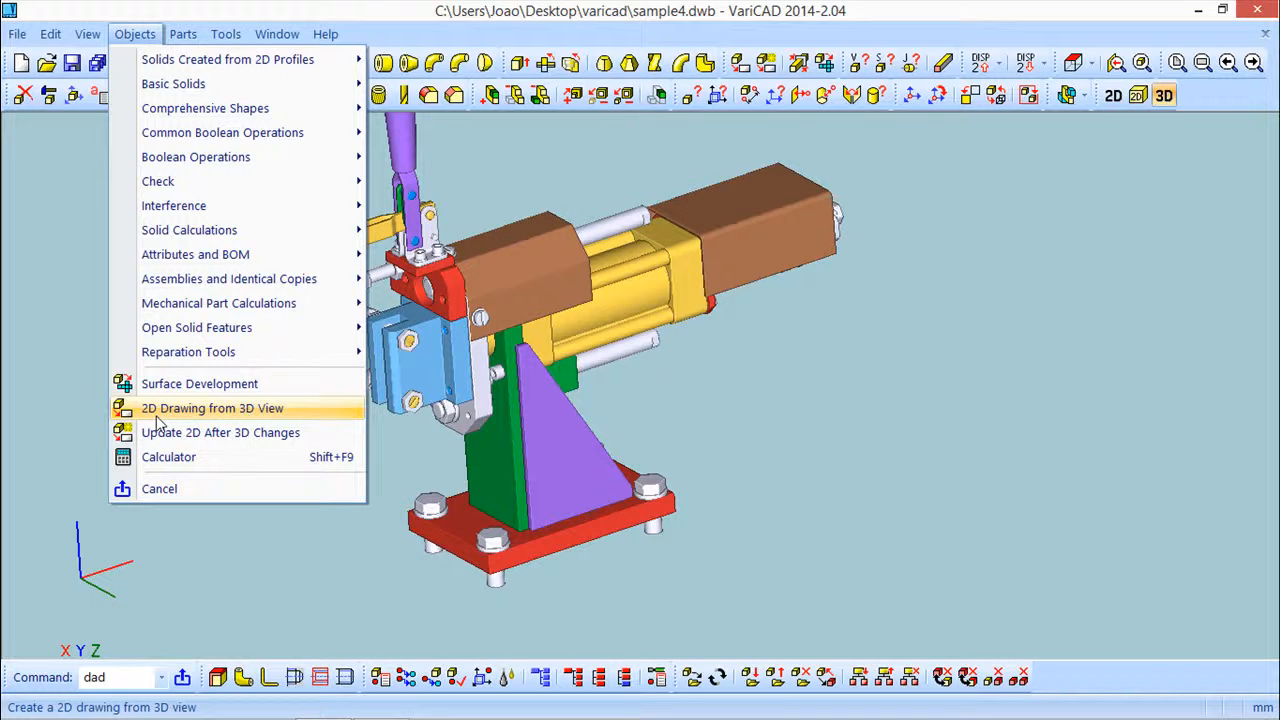
{"action": "left_click", "coordinate": [232, 410]}
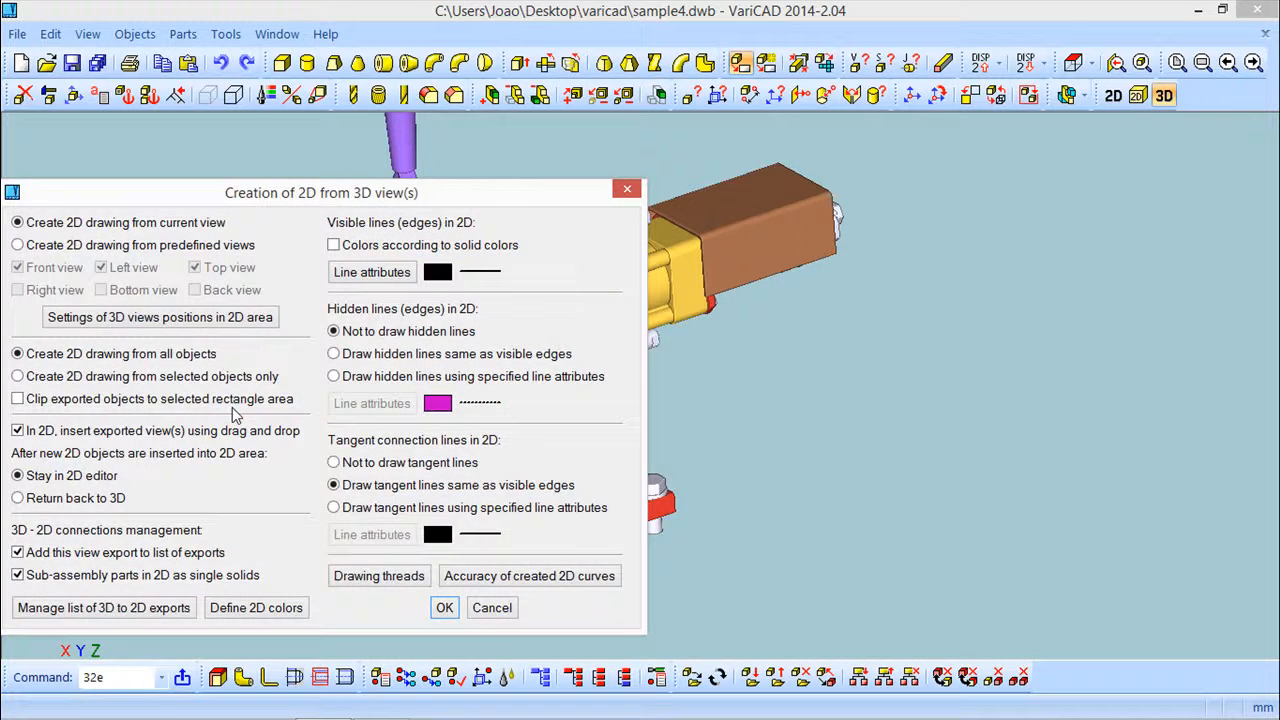
{"action": "left_click_drag", "start_coordinate": [348, 195], "coordinate": [592, 145]}
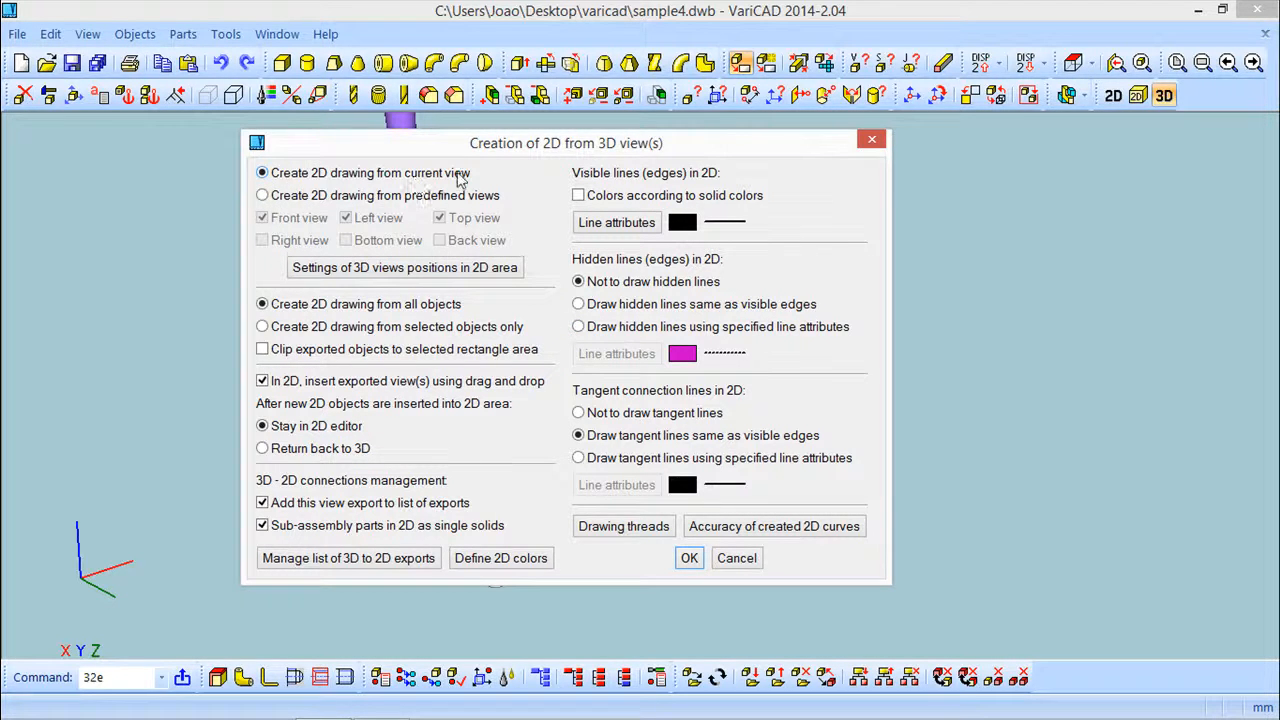
{"action": "left_click", "coordinate": [263, 196]}
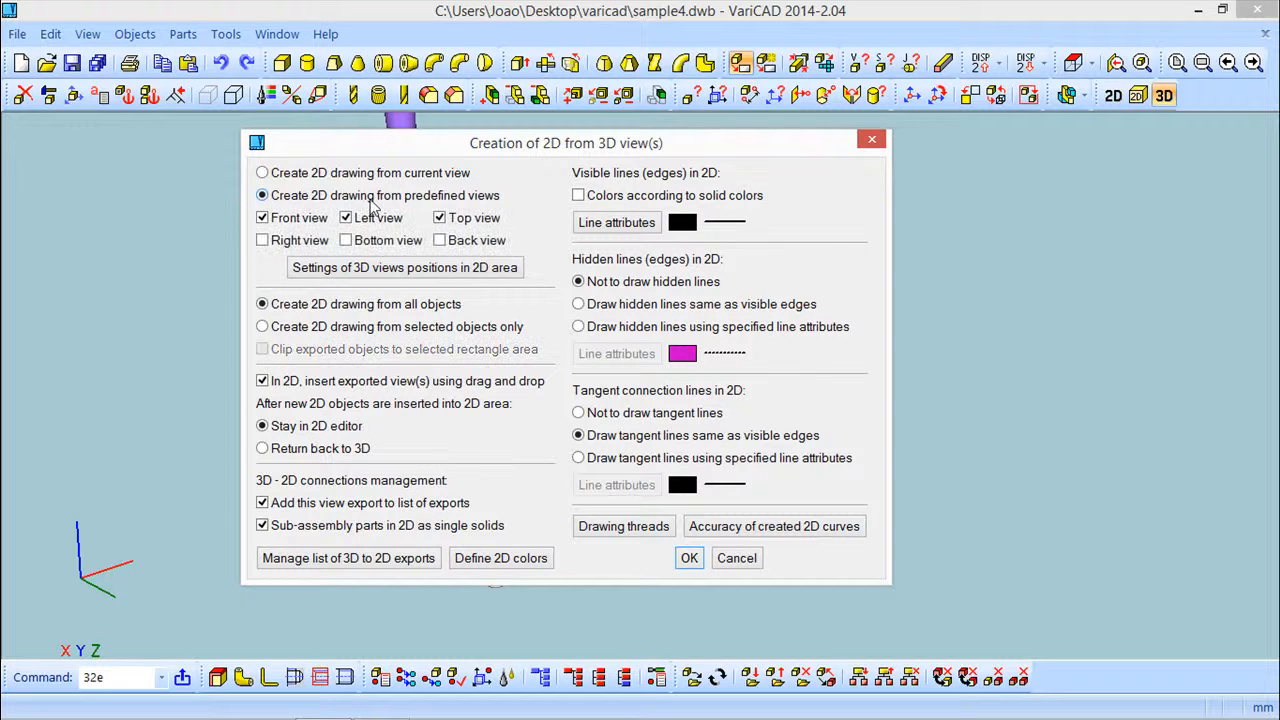
{"action": "left_click", "coordinate": [262, 174]}
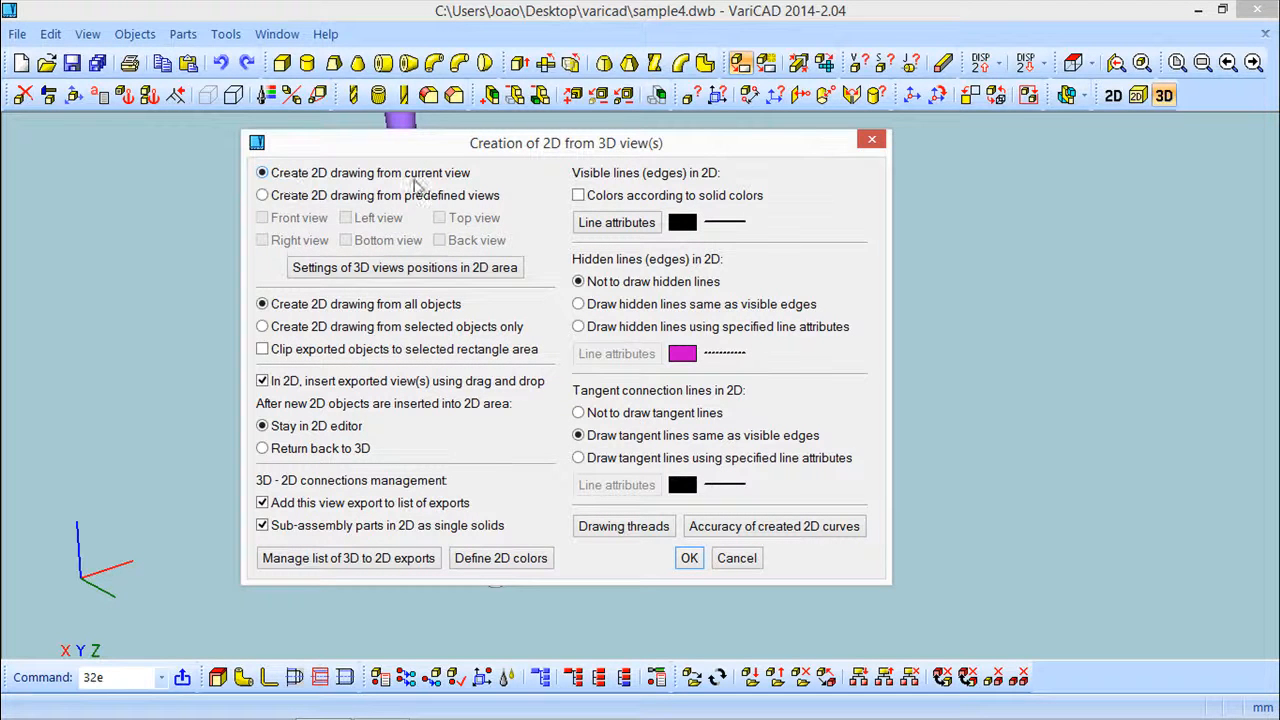
Review the 3D view positions in 2D area settings and the list of 3D to 2D exports
{"action": "left_click", "coordinate": [418, 268]}
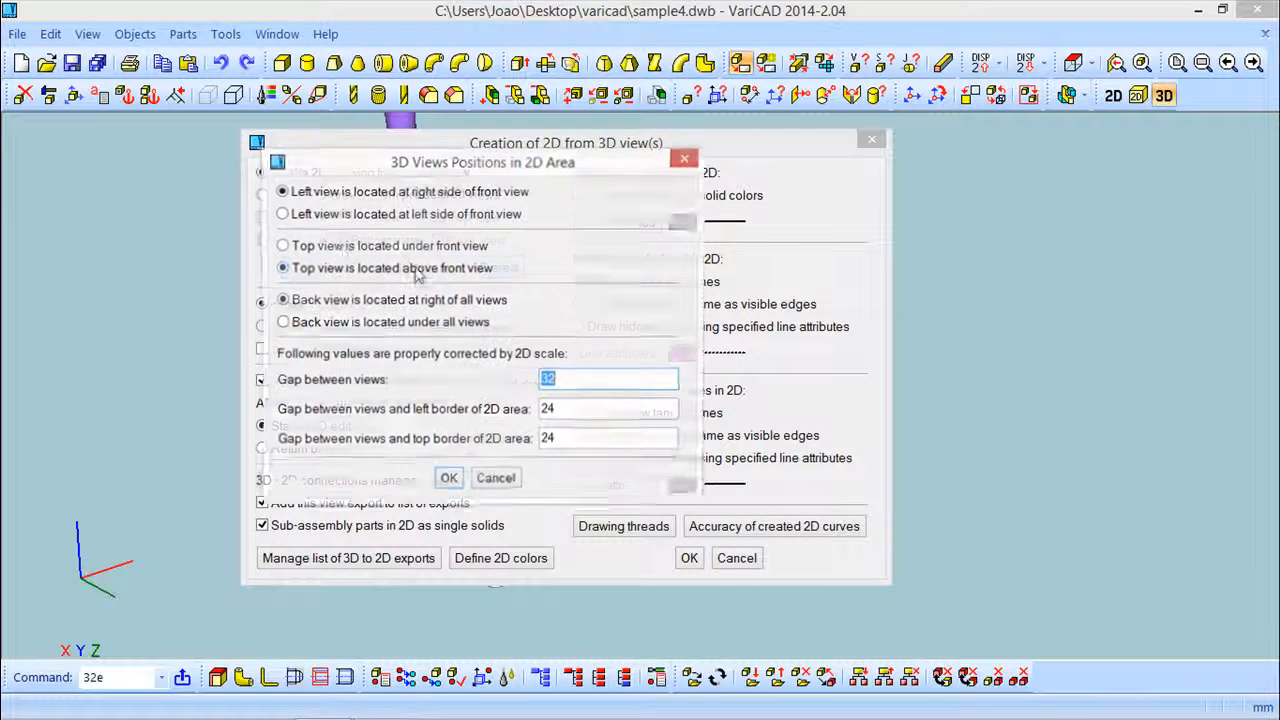
{"action": "left_click_drag", "start_coordinate": [381, 173], "coordinate": [729, 162]}
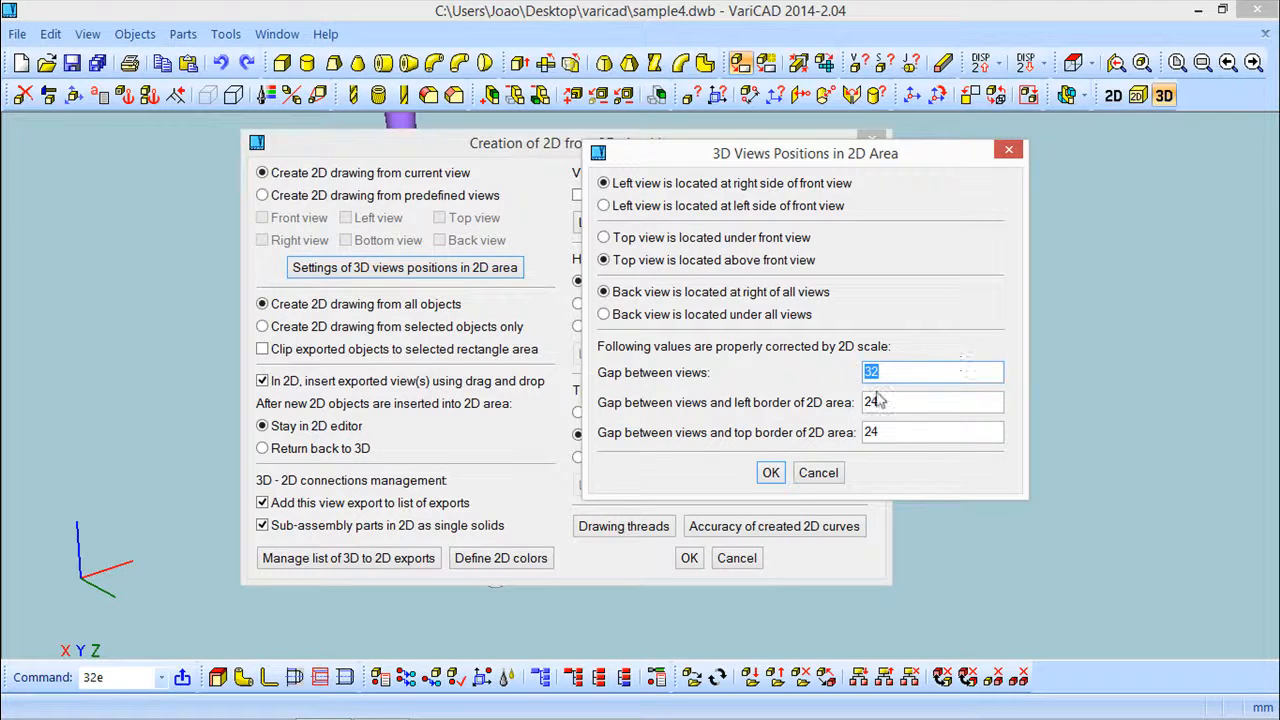
{"action": "left_click", "coordinate": [771, 473]}
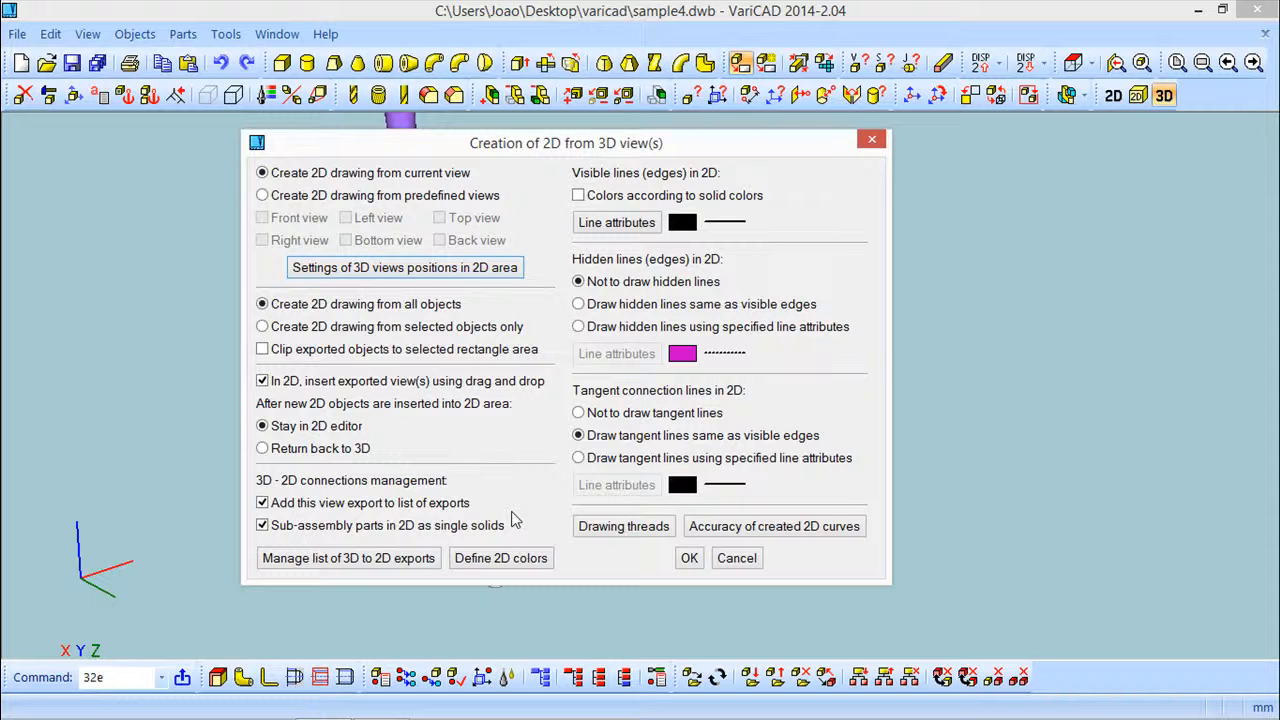
{"action": "left_click", "coordinate": [358, 562]}
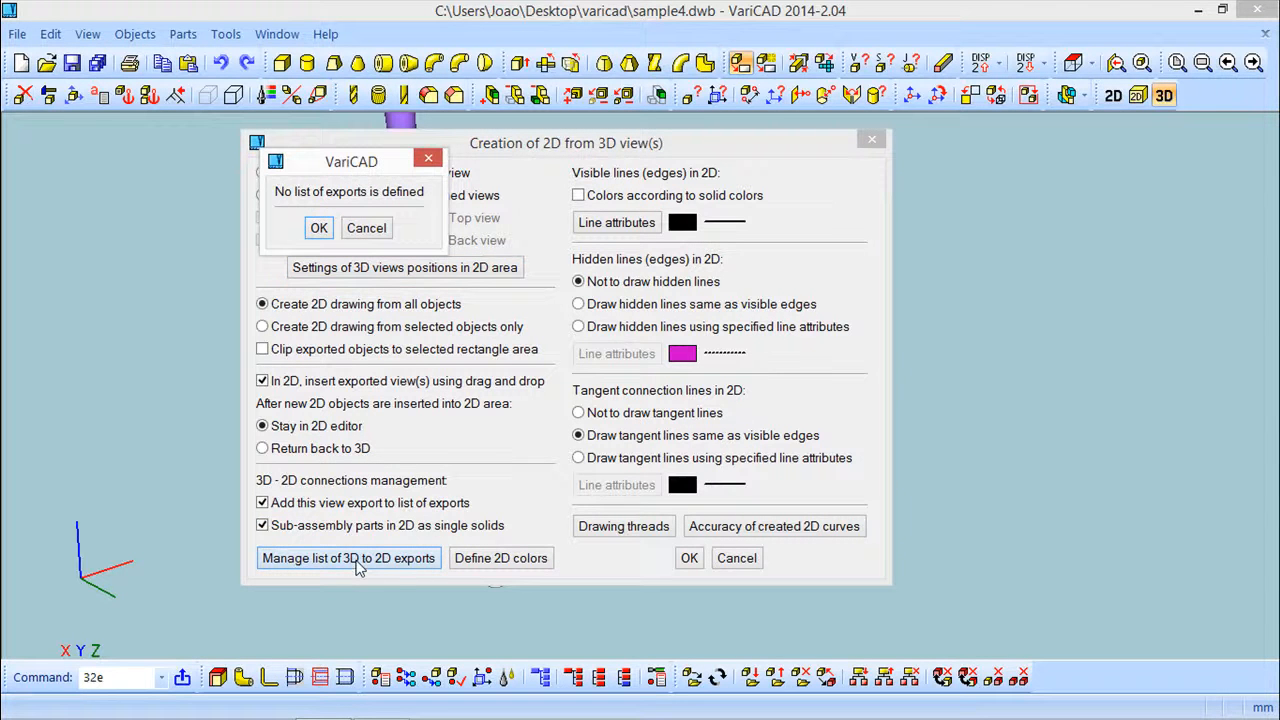
{"action": "left_click", "coordinate": [318, 229]}
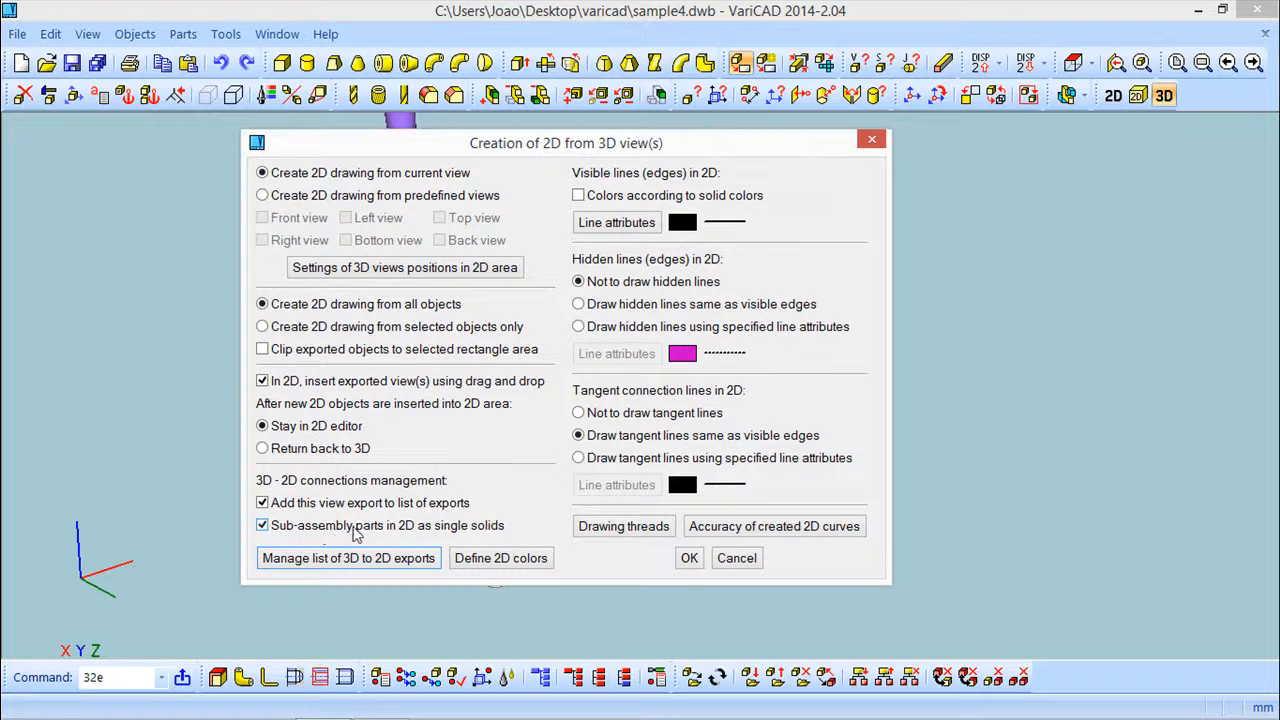
Review the solid colors to 2D color assignments
{"action": "left_click", "coordinate": [514, 560]}
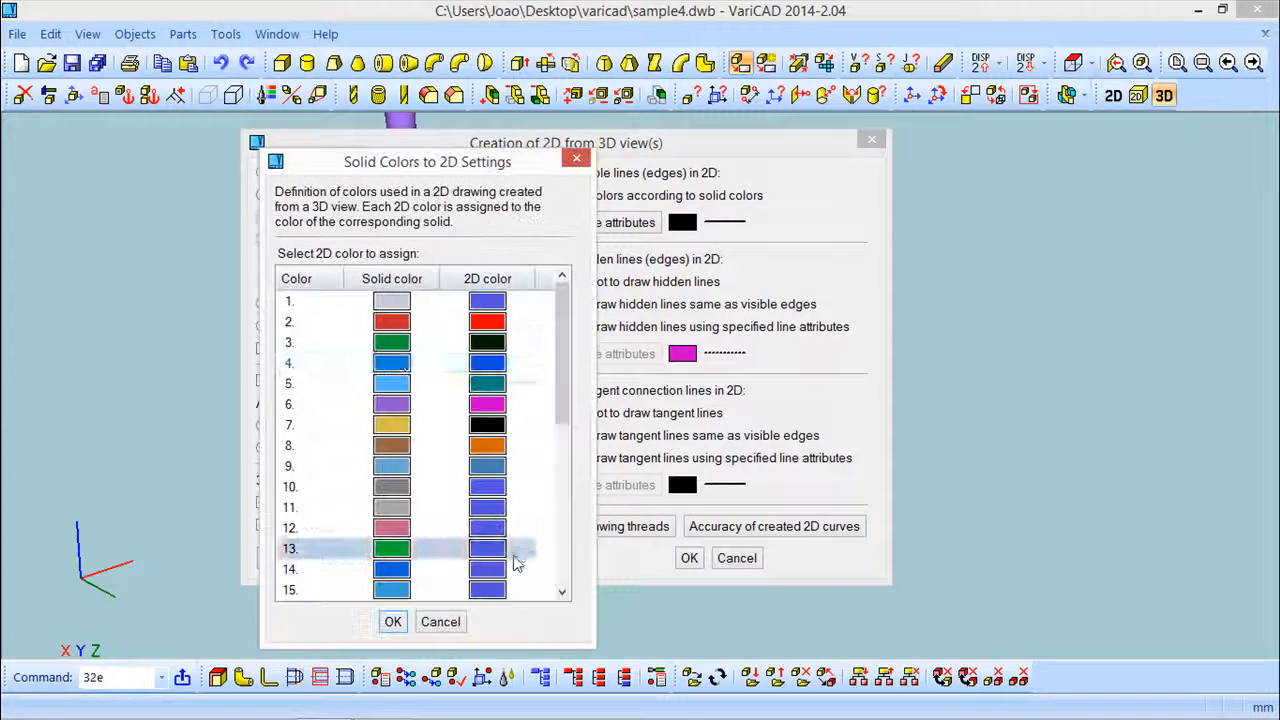
{"action": "left_click_drag", "start_coordinate": [483, 162], "coordinate": [468, 100]}
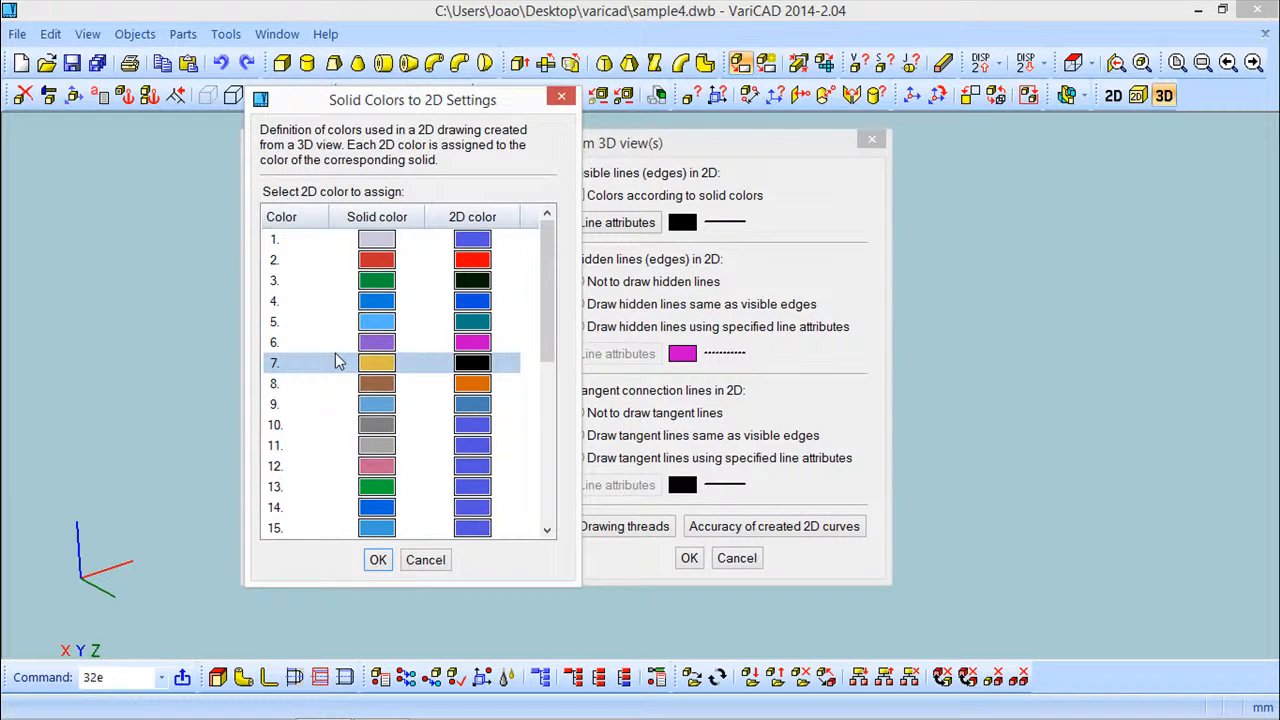
{"action": "left_click_drag", "start_coordinate": [546, 343], "coordinate": [486, 280]}
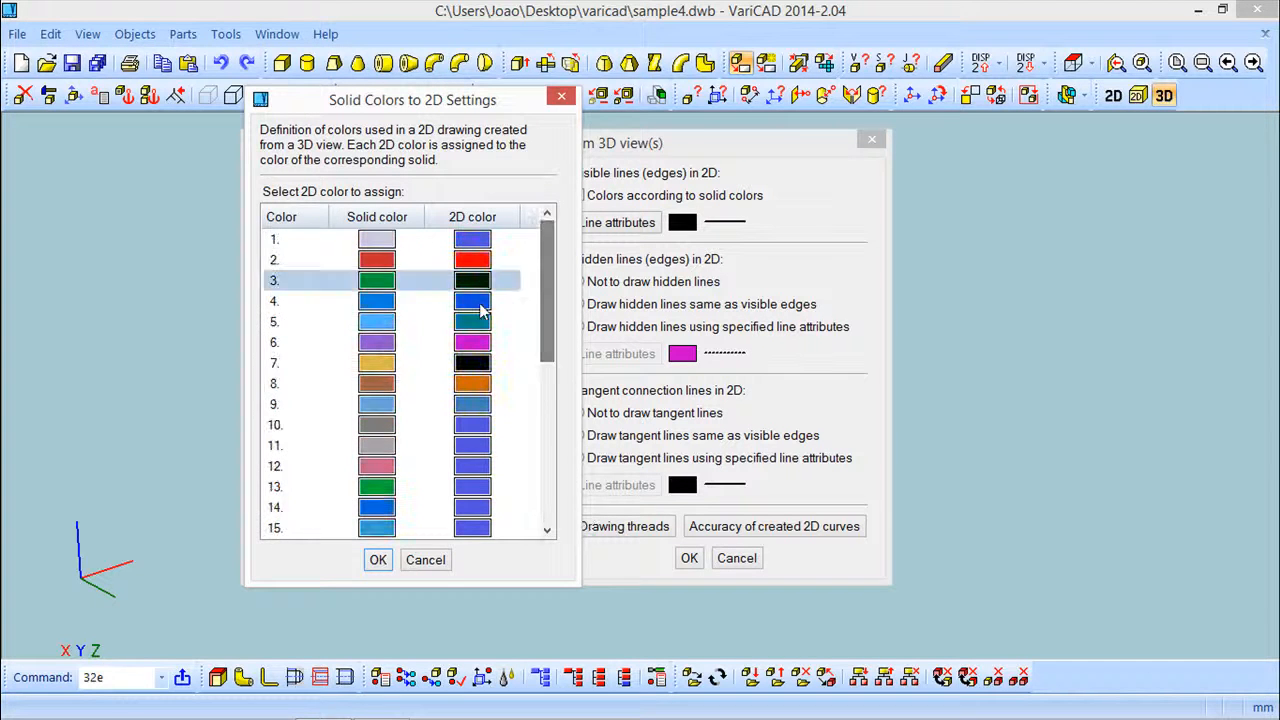
{"action": "left_click", "coordinate": [377, 561]}
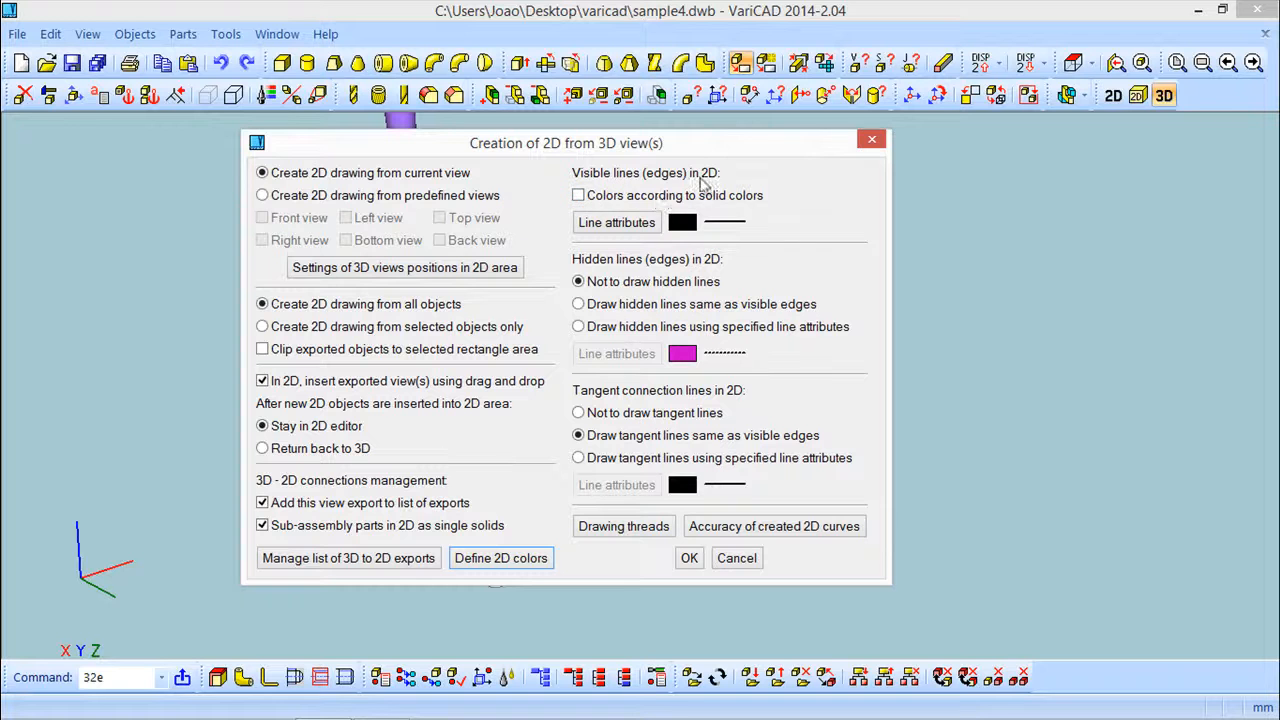
Try drawing hidden lines using specified line attributes, reviewing the visible and hidden line attributes
{"action": "left_click", "coordinate": [616, 222]}
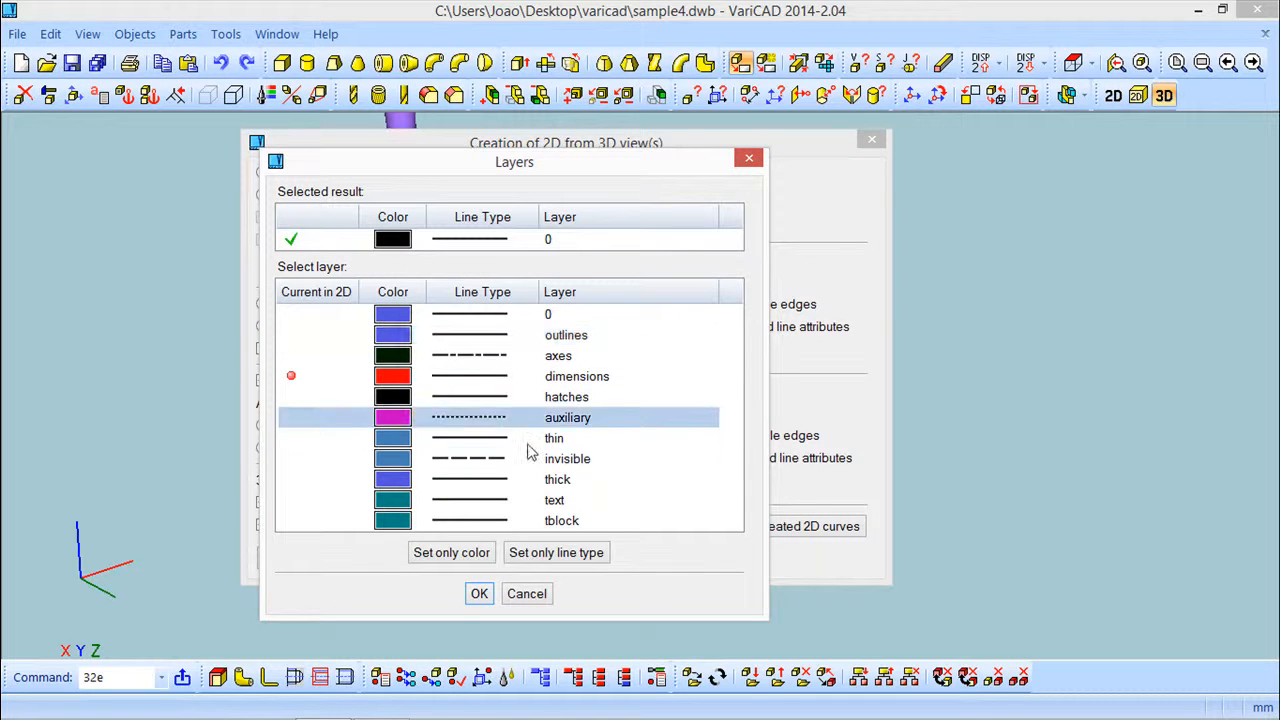
{"action": "left_click", "coordinate": [479, 594]}
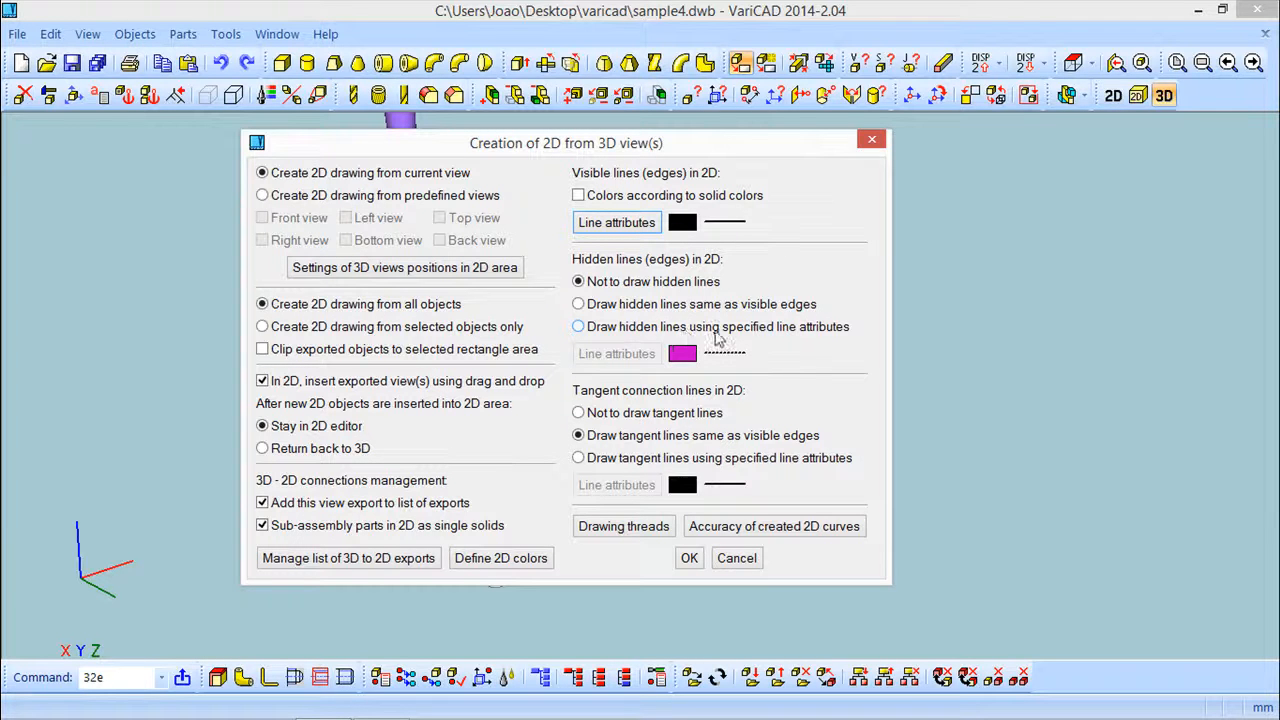
{"action": "left_click", "coordinate": [578, 328]}
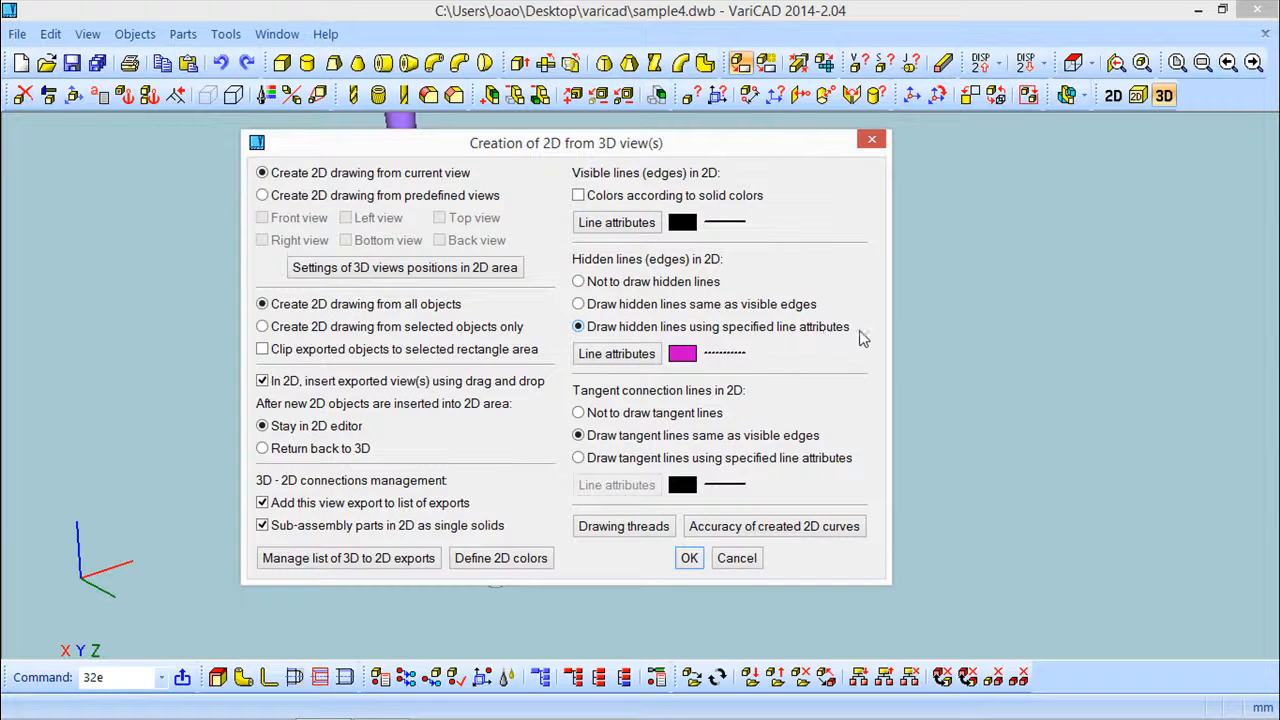
{"action": "left_click", "coordinate": [617, 354]}
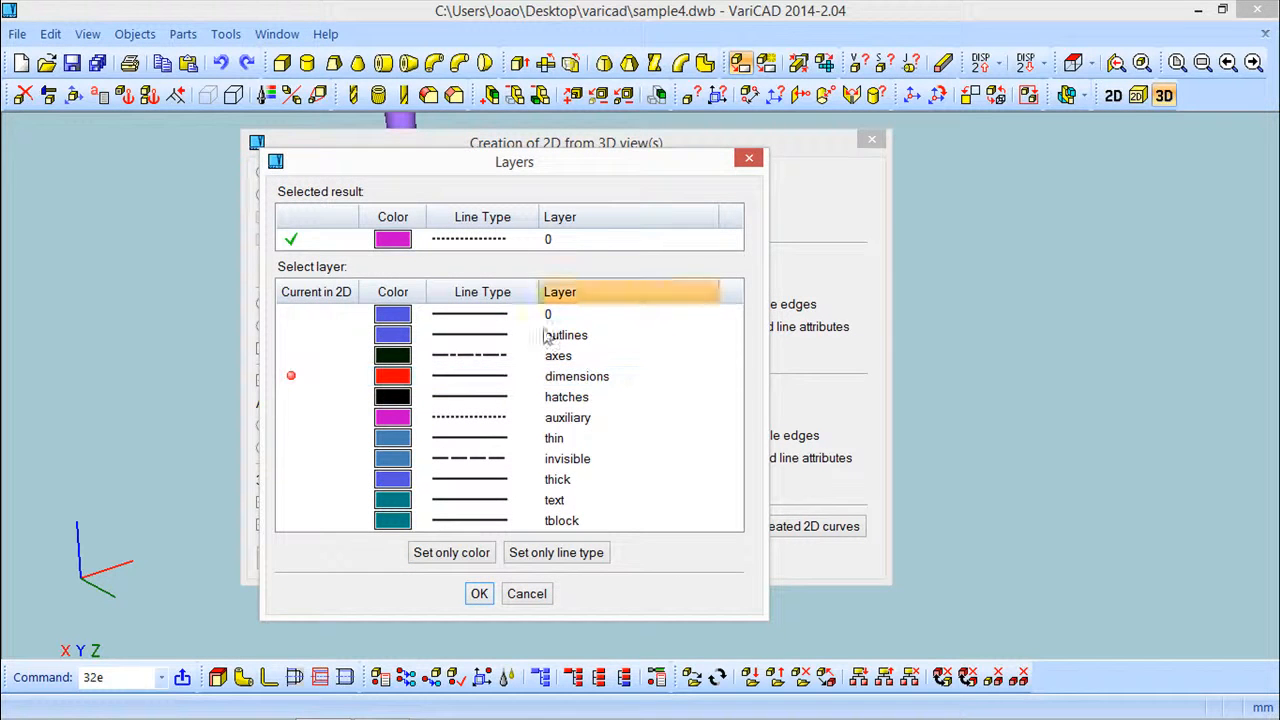
{"action": "left_click", "coordinate": [479, 594]}
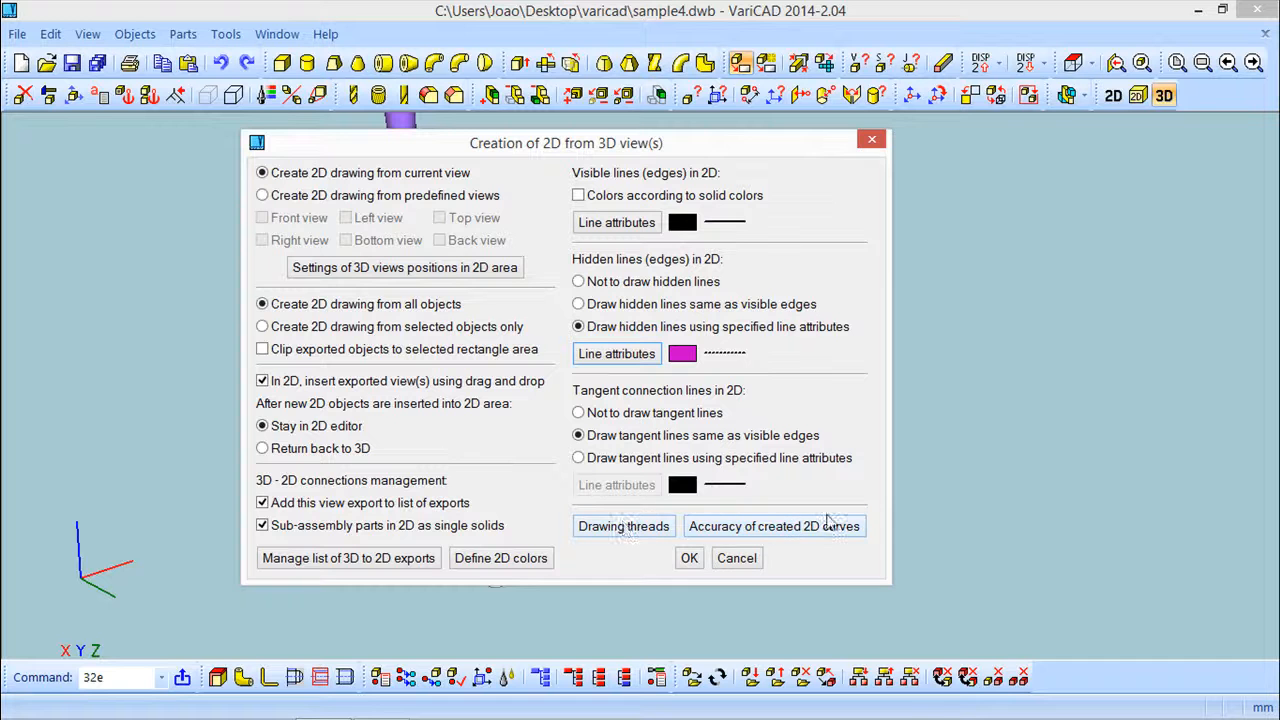
Review the settings for drawing threads in 2D and their line attributes
{"action": "left_click", "coordinate": [624, 526]}
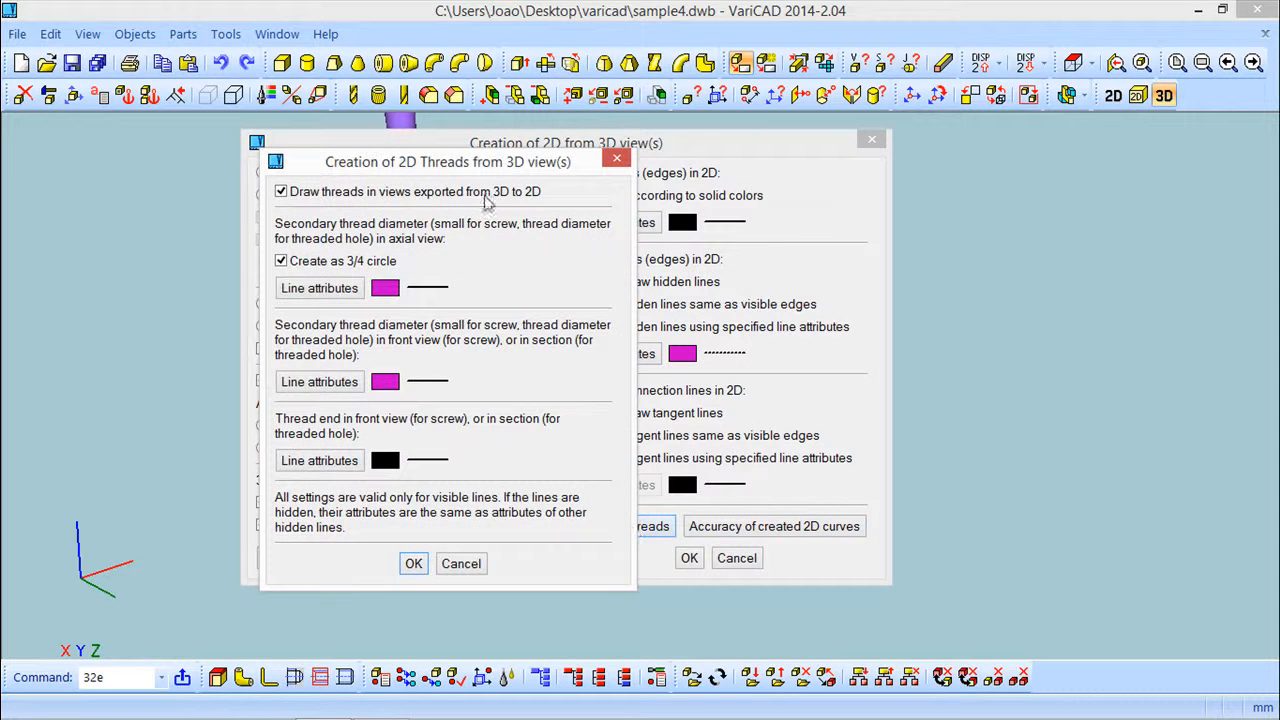
{"action": "mouse_move", "coordinate": [455, 164]}
{"action": "left_mouse_down"}
{"action": "mouse_move", "coordinate": [445, 200]}
{"action": "mouse_move", "coordinate": [337, 165]}
{"action": "left_mouse_up"}
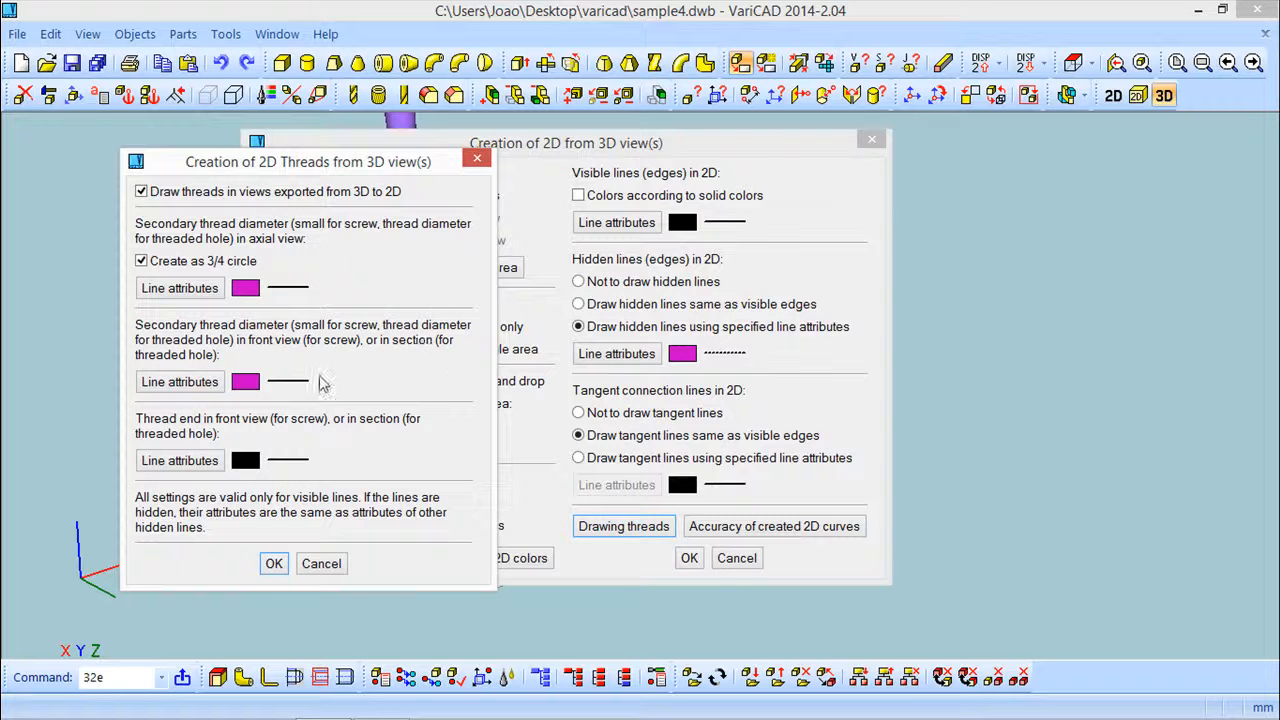
{"action": "left_click", "coordinate": [180, 382]}
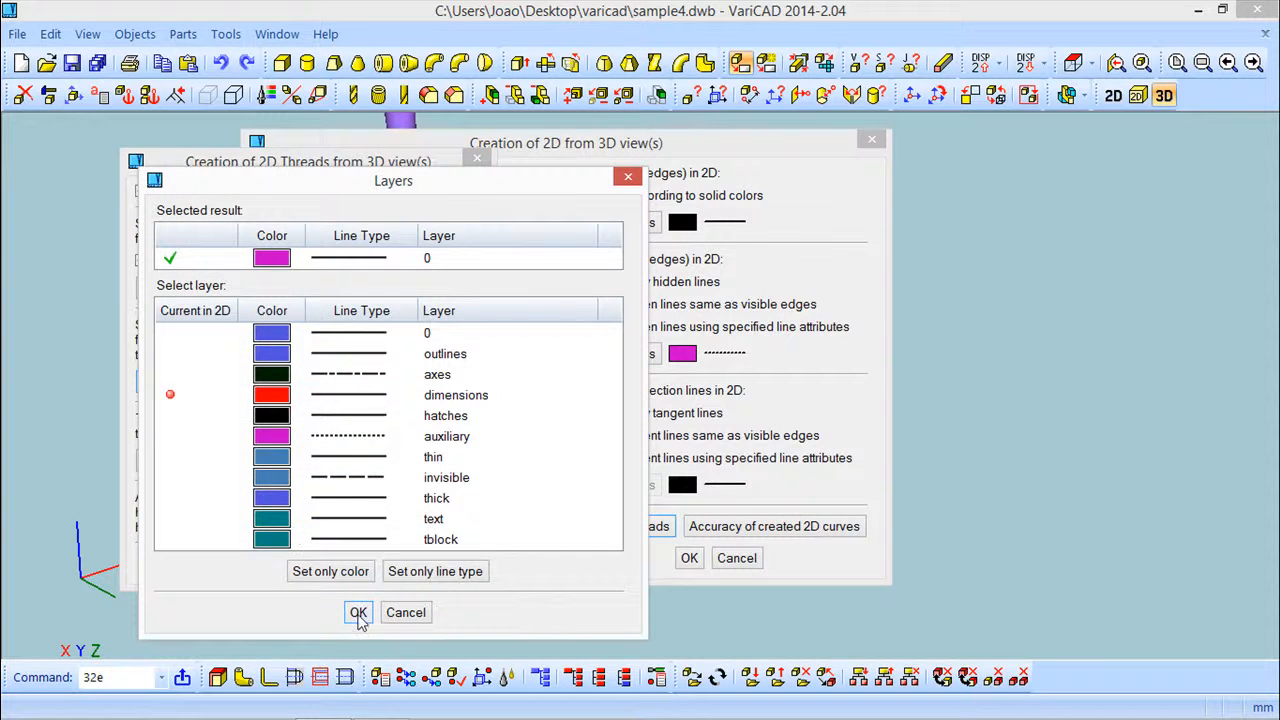
{"action": "left_click", "coordinate": [358, 613]}
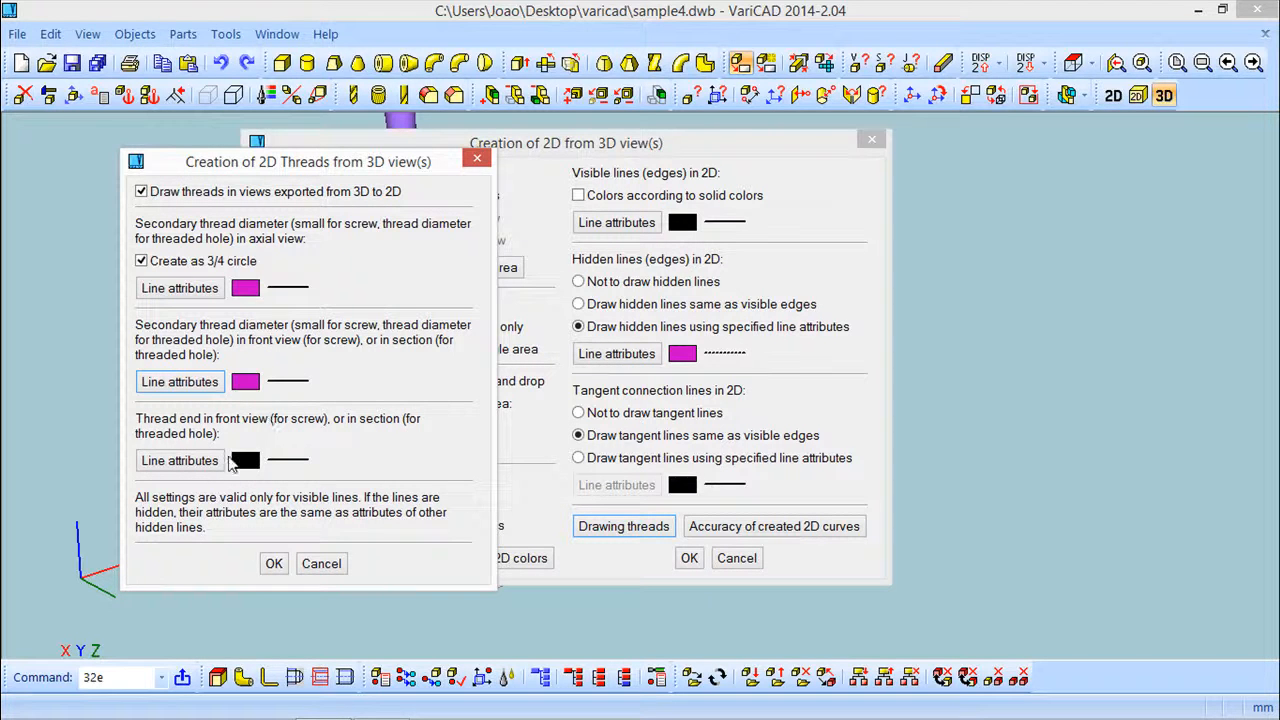
{"action": "left_click", "coordinate": [274, 564]}
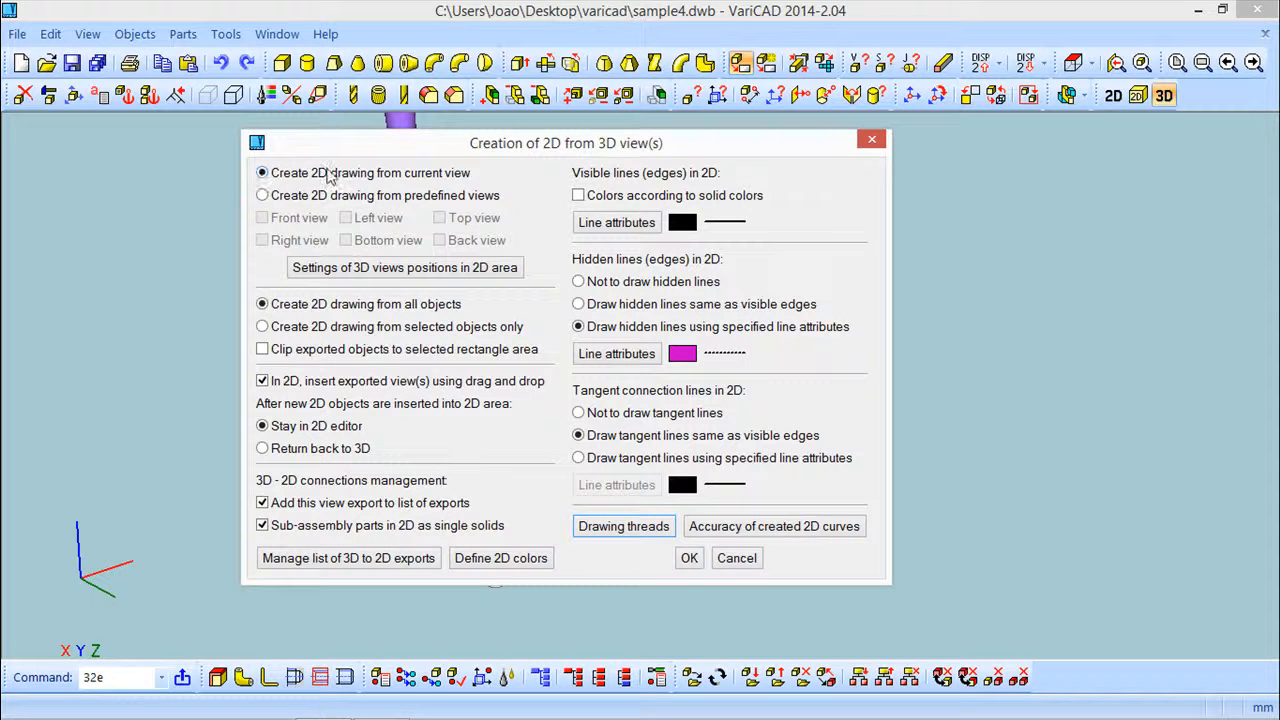
Set the export to draw neither hidden lines nor tangent connection lines in 2D
{"action": "mouse_move", "coordinate": [466, 148]}
{"action": "left_mouse_down"}
{"action": "mouse_move", "coordinate": [665, 625]}
{"action": "mouse_move", "coordinate": [615, 134]}
{"action": "mouse_move", "coordinate": [472, 137]}
{"action": "left_mouse_up"}
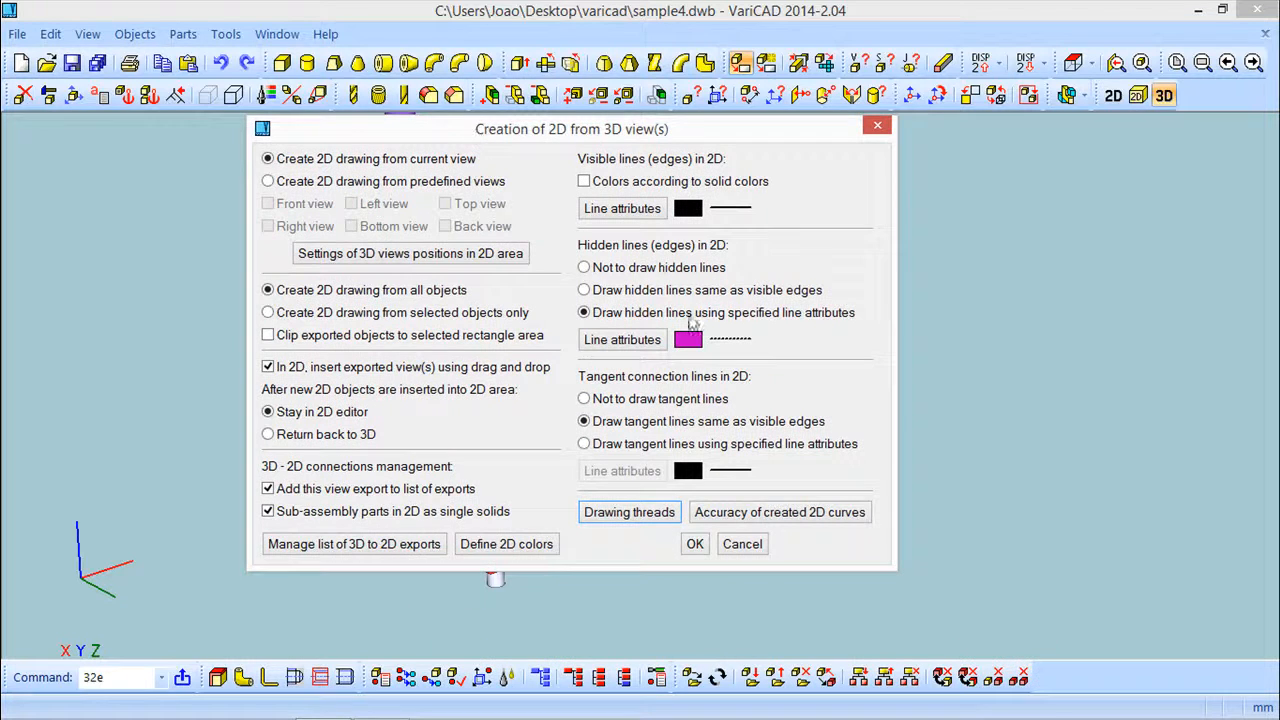
{"action": "left_click", "coordinate": [585, 268]}
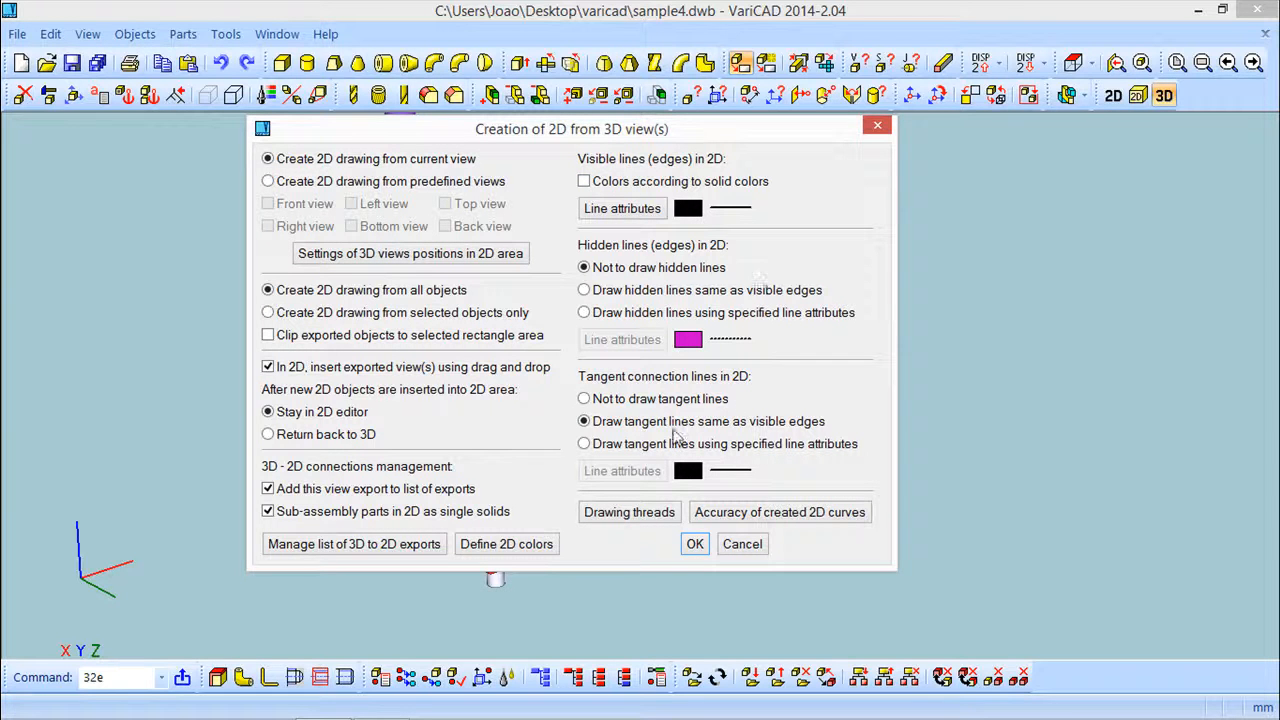
{"action": "left_click", "coordinate": [585, 399]}
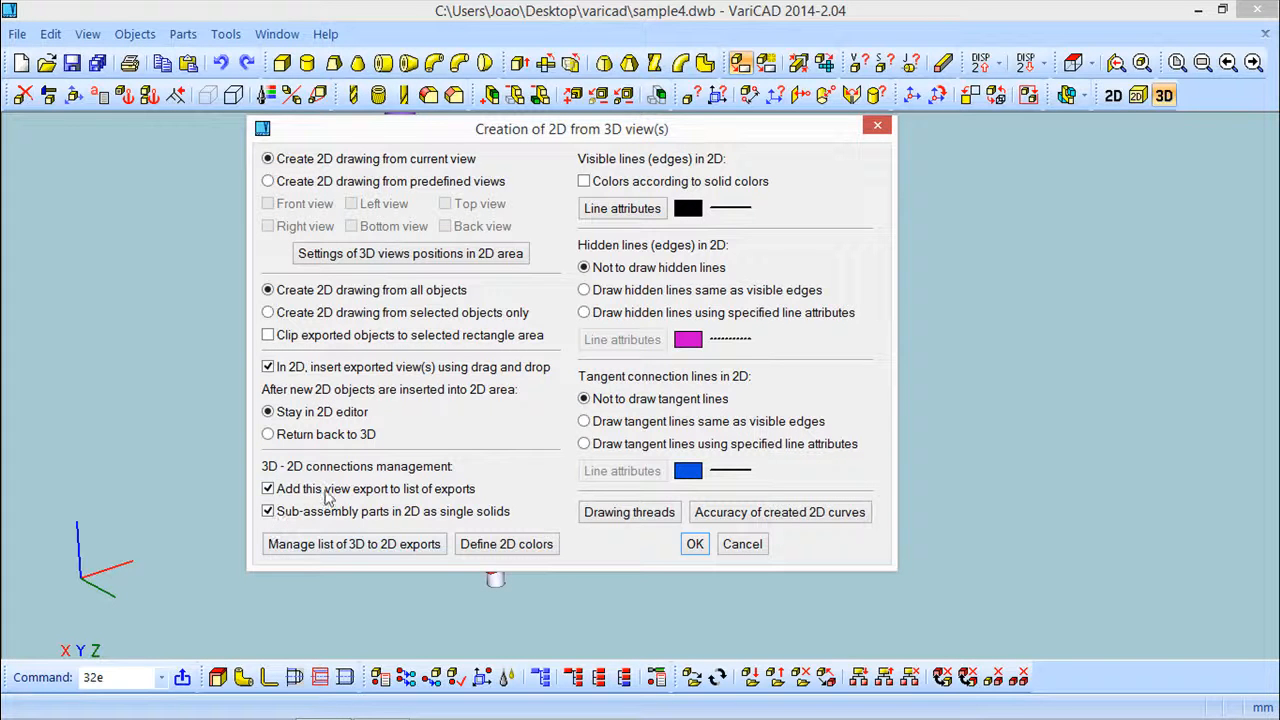
Confirm the export settings and place the exported 2D view in the drawing area
{"action": "left_click", "coordinate": [695, 545]}
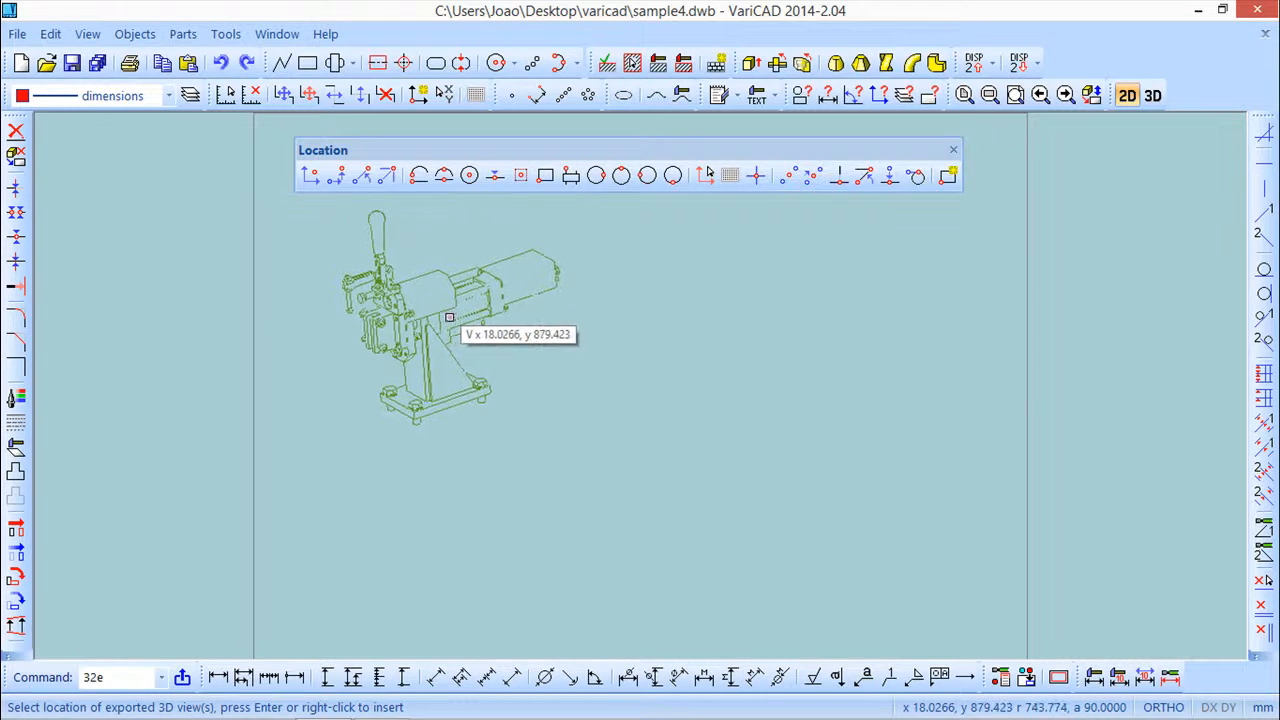
{"action": "left_click", "coordinate": [437, 310]}
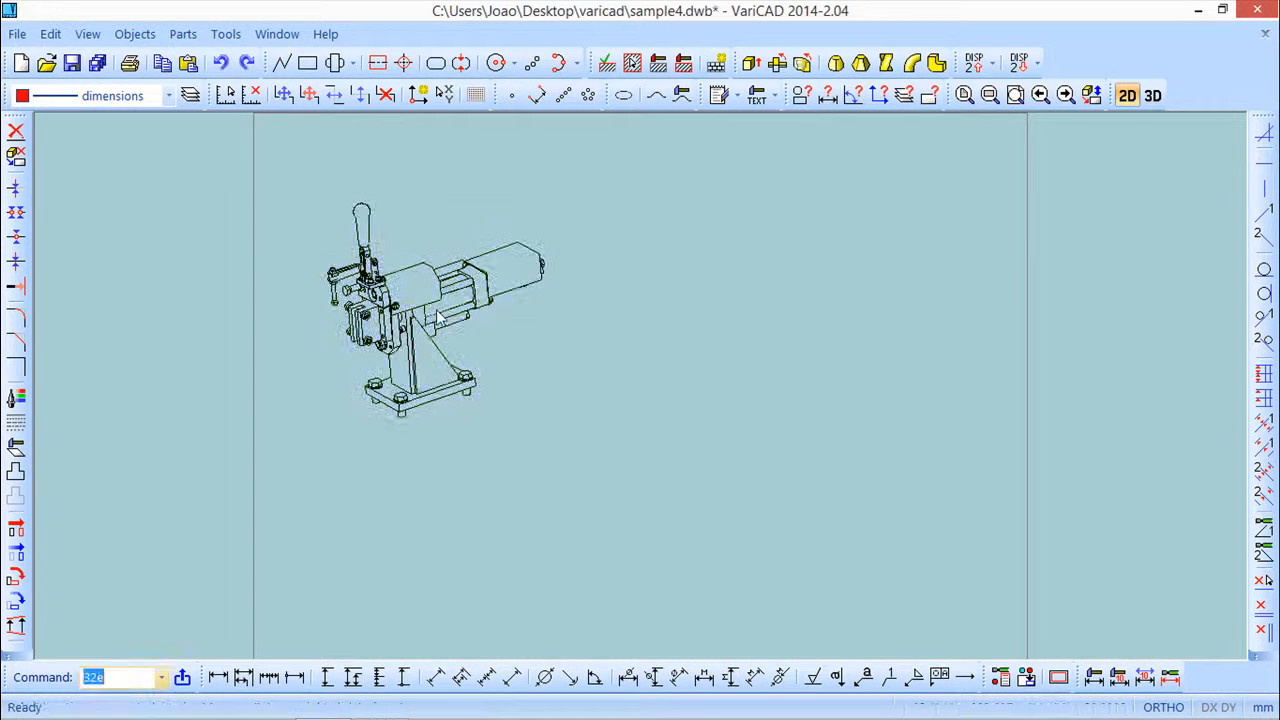
Zoom and pan around the exported 2D drawing to inspect its lines
{"action": "scroll", "coordinate": [468, 338], "scroll_direction": "up", "scroll_amount": 5}
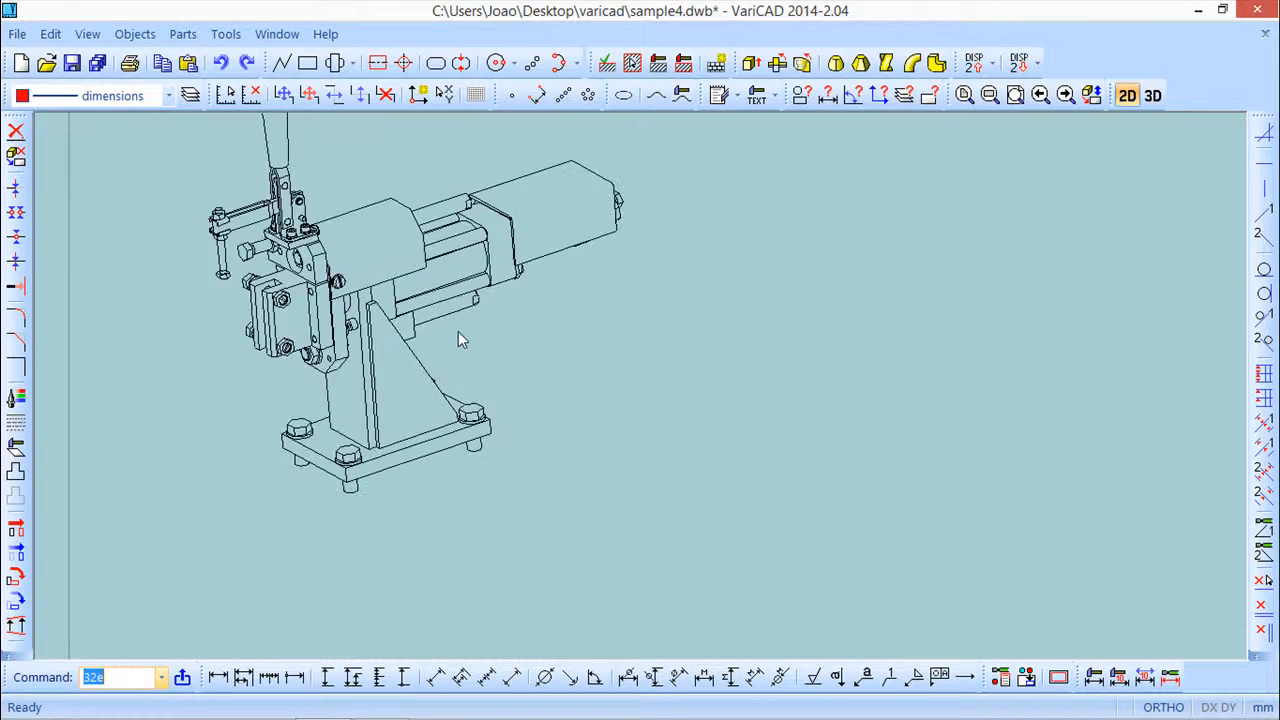
{"action": "middle_click_drag", "start_coordinate": [440, 393], "coordinate": [560, 392]}
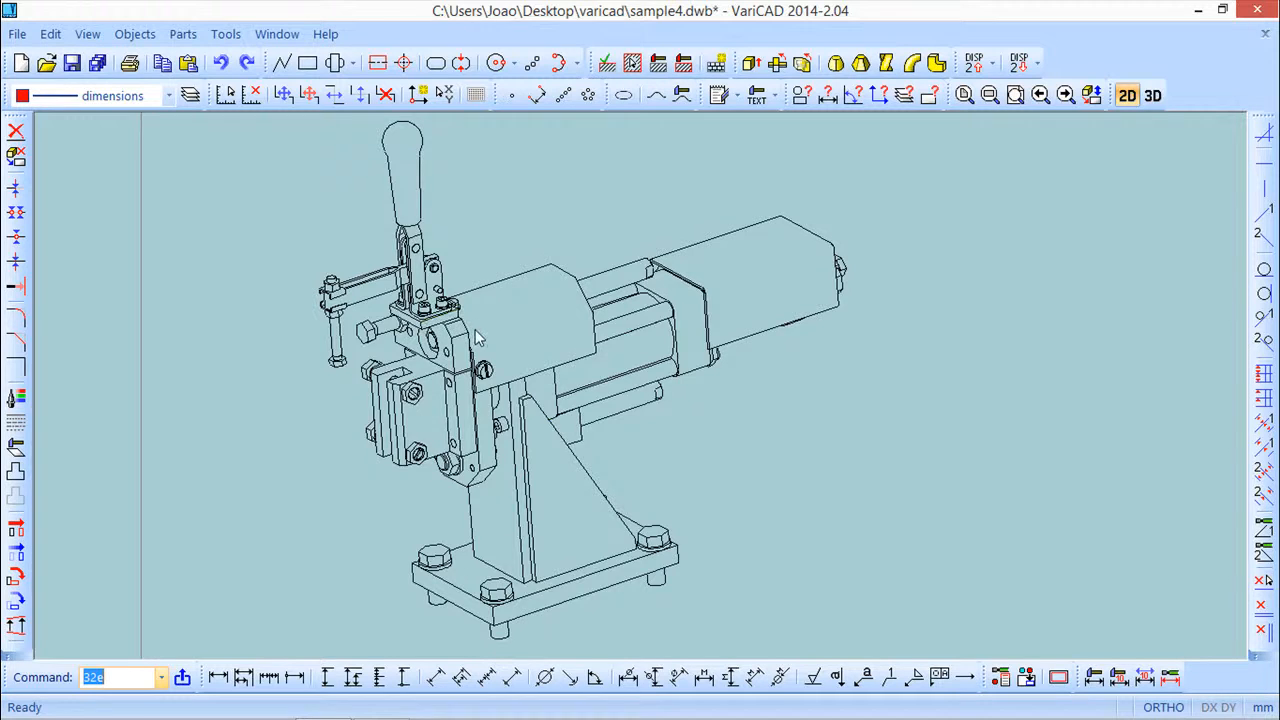
{"action": "scroll", "coordinate": [471, 328], "scroll_direction": "down", "scroll_amount": 1}
{"action": "scroll", "coordinate": [578, 402], "scroll_direction": "down", "scroll_amount": 2}
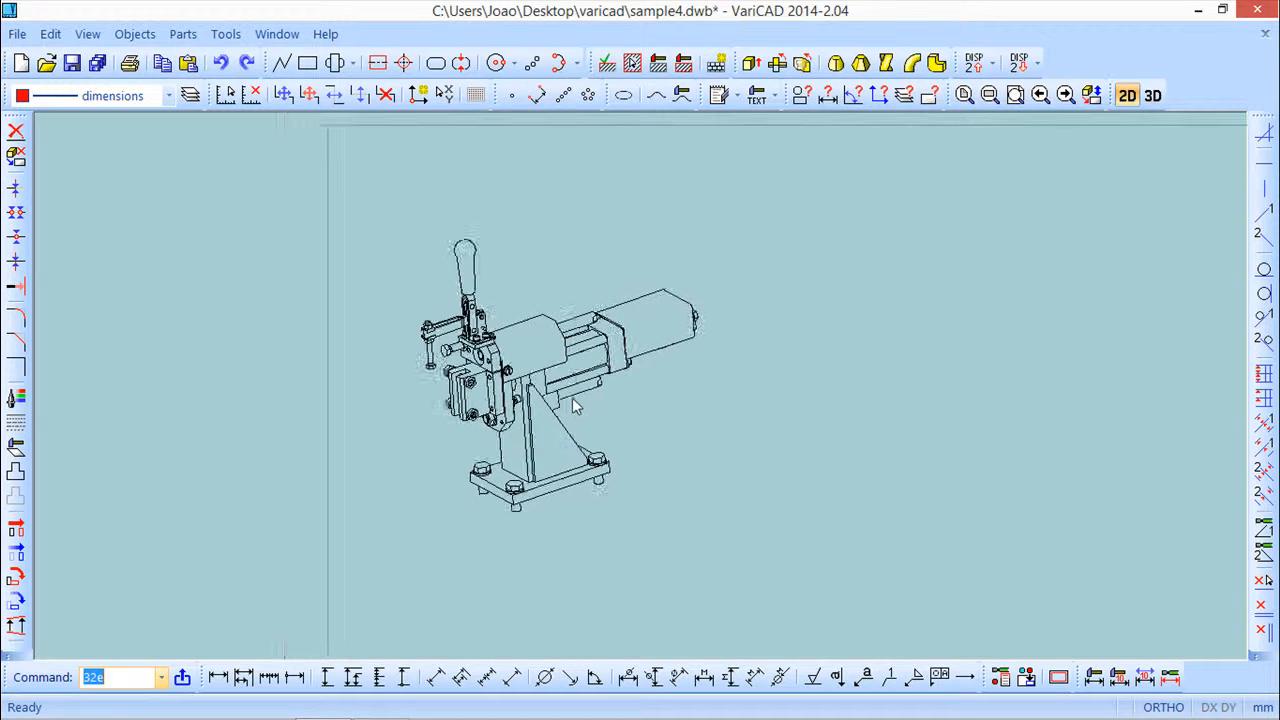
{"action": "scroll", "coordinate": [571, 396], "scroll_direction": "up", "scroll_amount": 2}
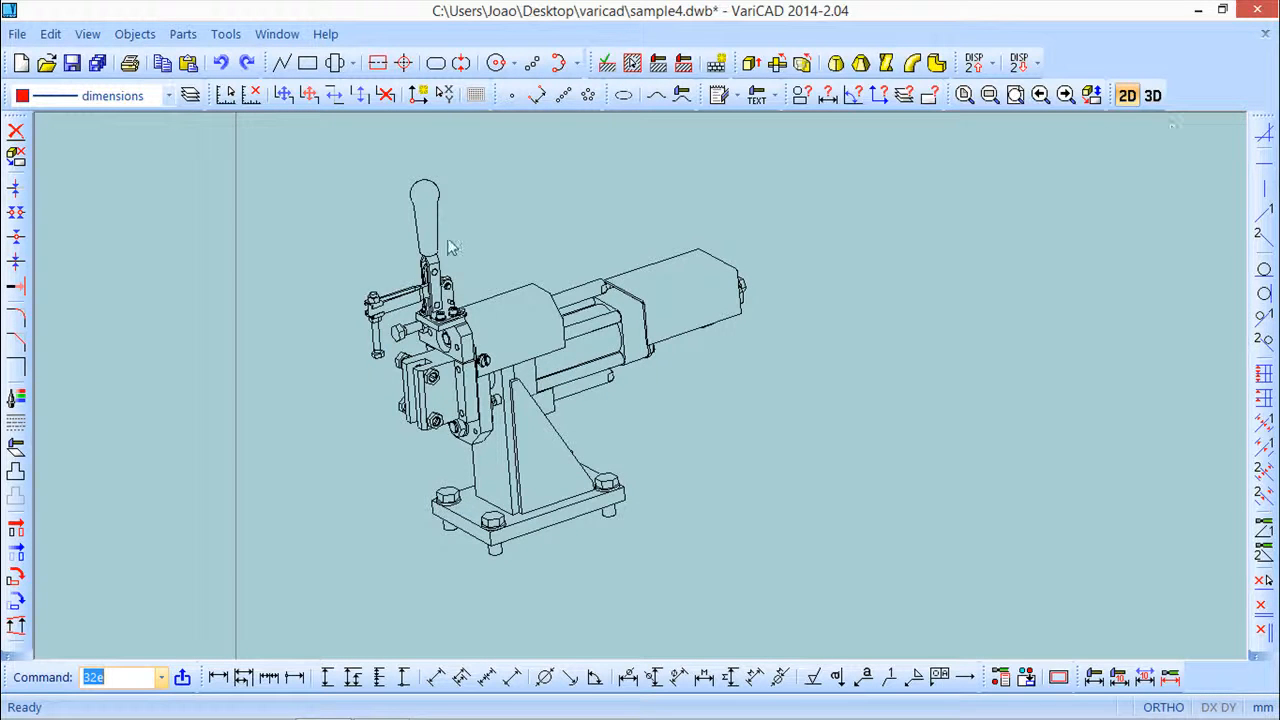
{"action": "scroll", "coordinate": [649, 414], "scroll_direction": "down", "scroll_amount": 2}
{"action": "mouse_move", "coordinate": [706, 414]}
{"action": "middle_mouse_down"}
{"action": "mouse_move", "coordinate": [545, 350]}
{"action": "mouse_move", "coordinate": [491, 323]}
{"action": "mouse_move", "coordinate": [485, 305]}
{"action": "middle_mouse_up"}
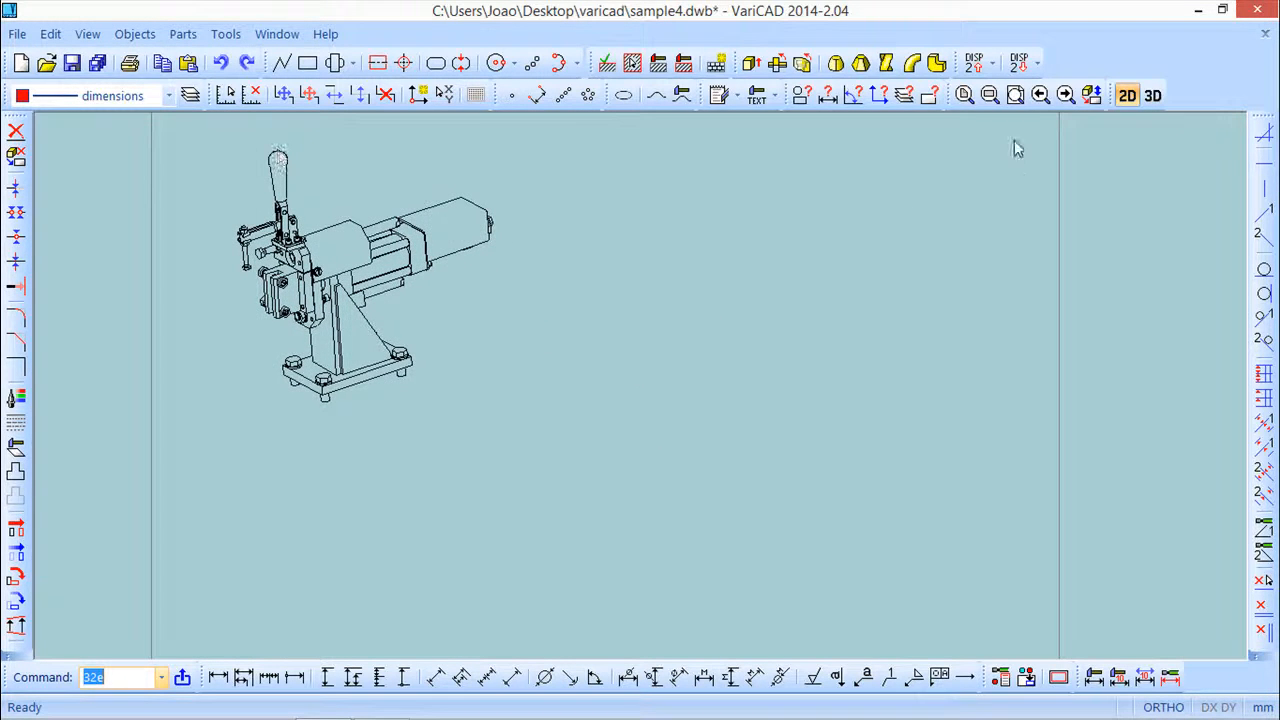
Return to 3D and export the current view again with hidden lines drawn using specified line attributes, placing it beside the first drawing
{"action": "left_click", "coordinate": [1154, 95]}
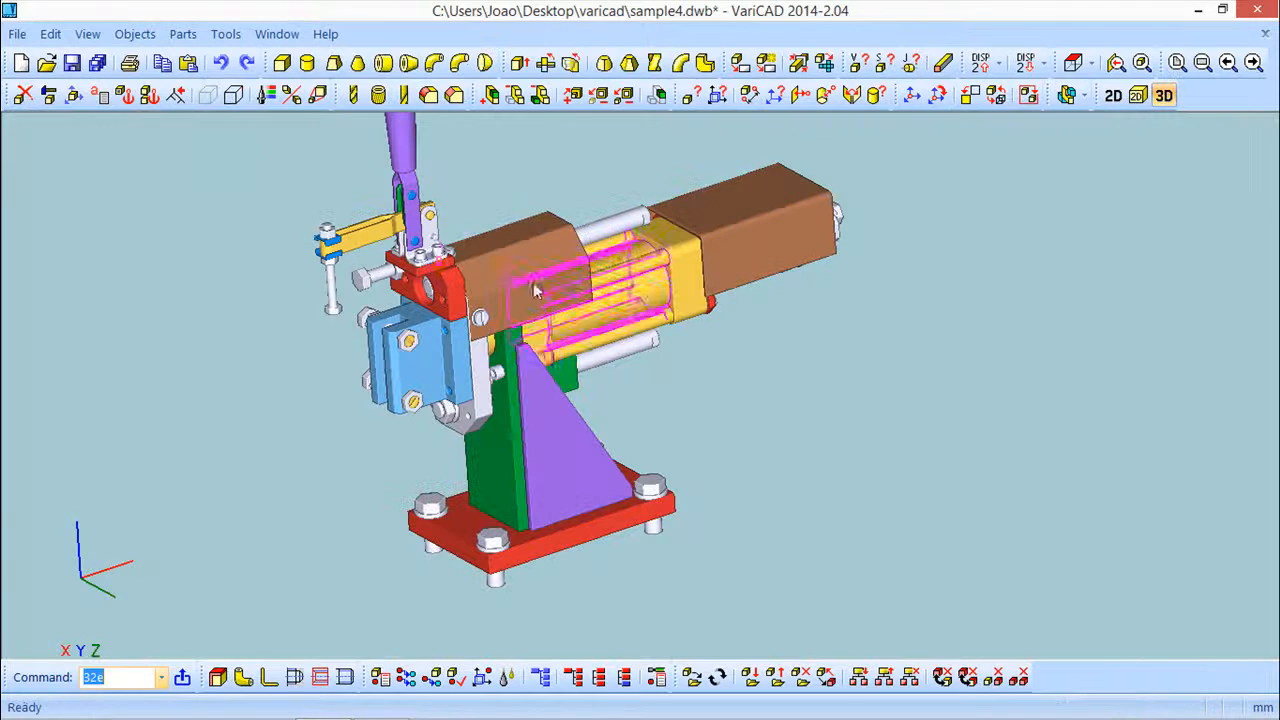
{"action": "left_click", "coordinate": [135, 35]}
{"action": "left_click", "coordinate": [190, 412]}
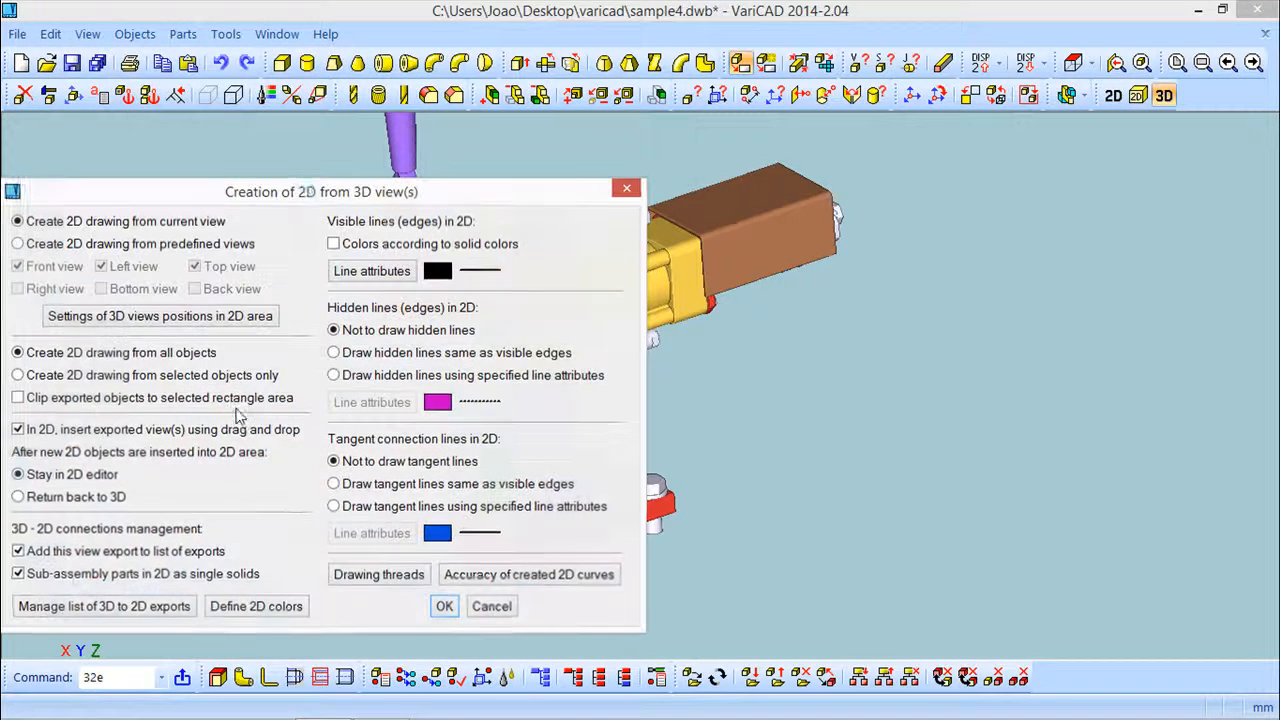
{"action": "left_click_drag", "start_coordinate": [308, 200], "coordinate": [431, 115]}
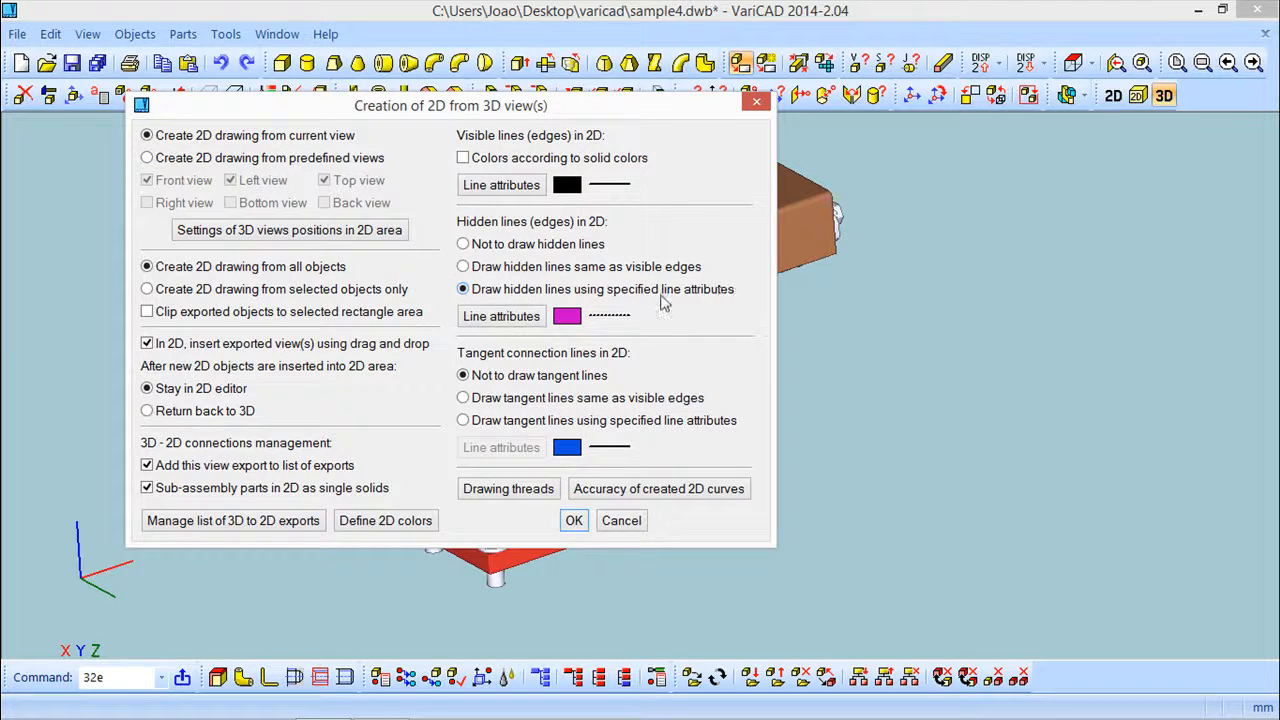
{"action": "left_click", "coordinate": [574, 521]}
{"action": "left_click", "coordinate": [335, 220]}
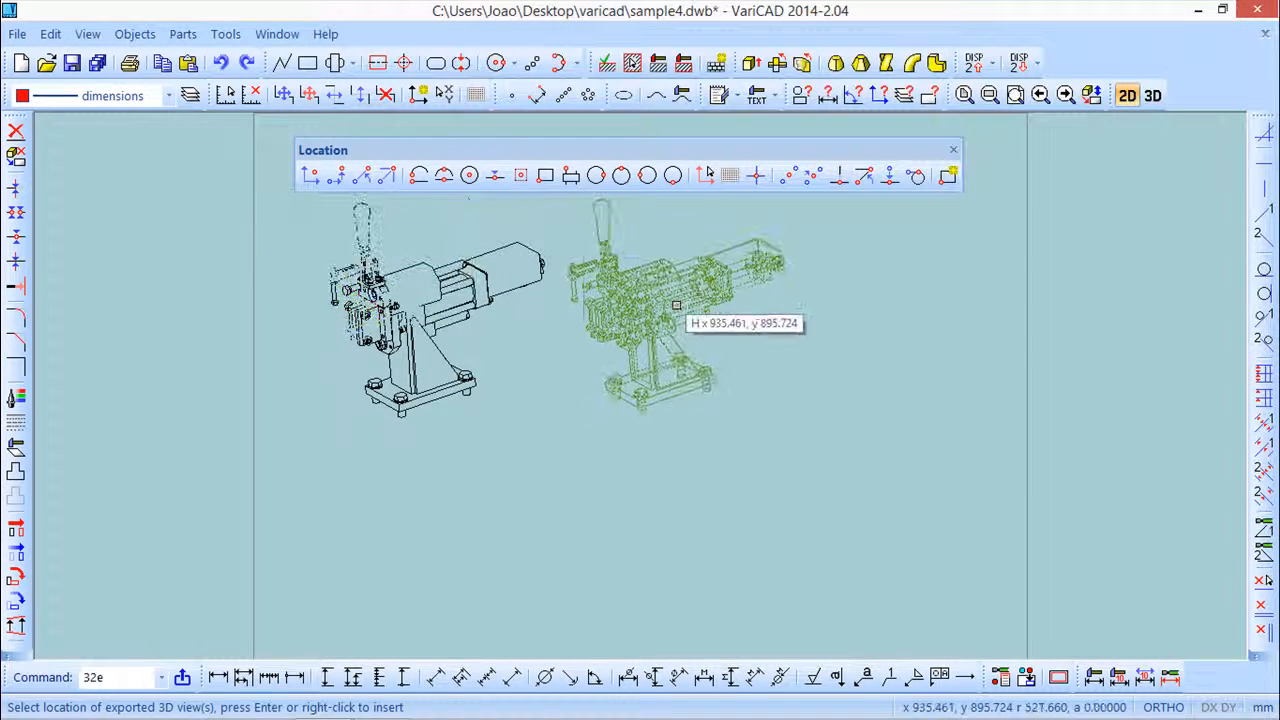
{"action": "left_click", "coordinate": [692, 305]}
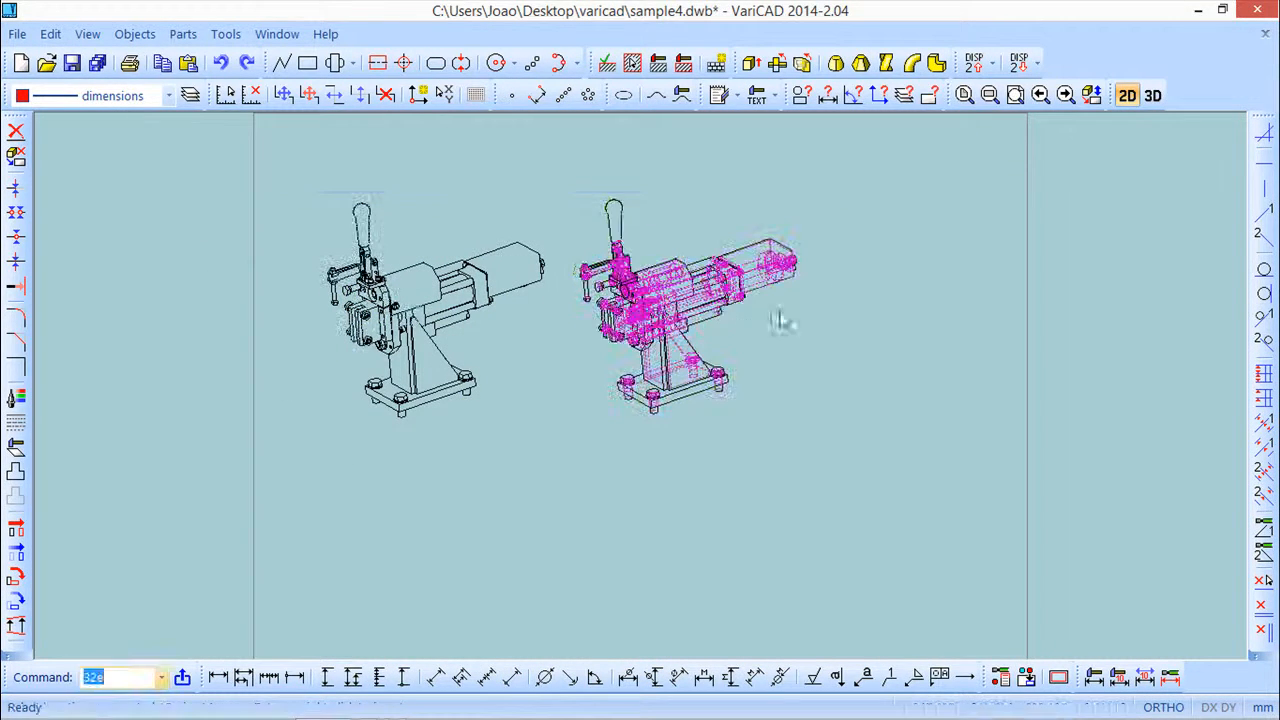
Zoom in and out to inspect the hidden lines in the second exported drawing
{"action": "scroll", "coordinate": [700, 340], "scroll_direction": "up", "scroll_amount": 4}
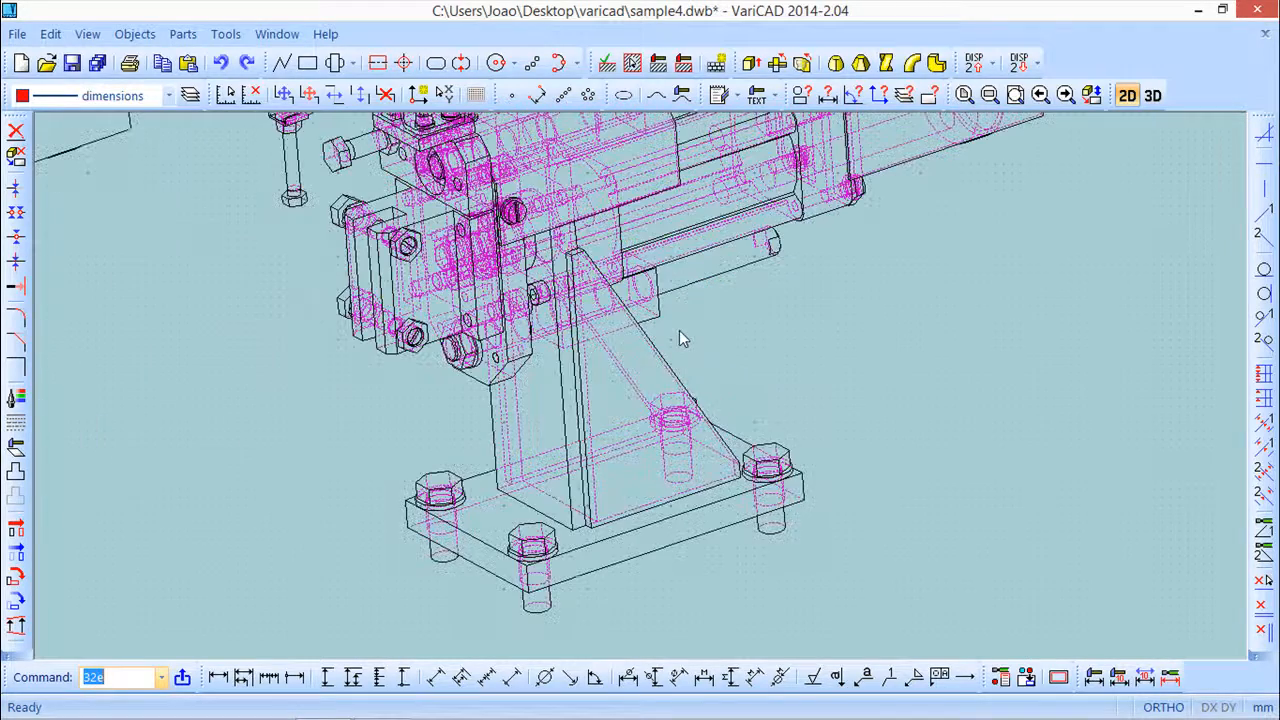
{"action": "scroll", "coordinate": [528, 290], "scroll_direction": "up", "scroll_amount": 5}
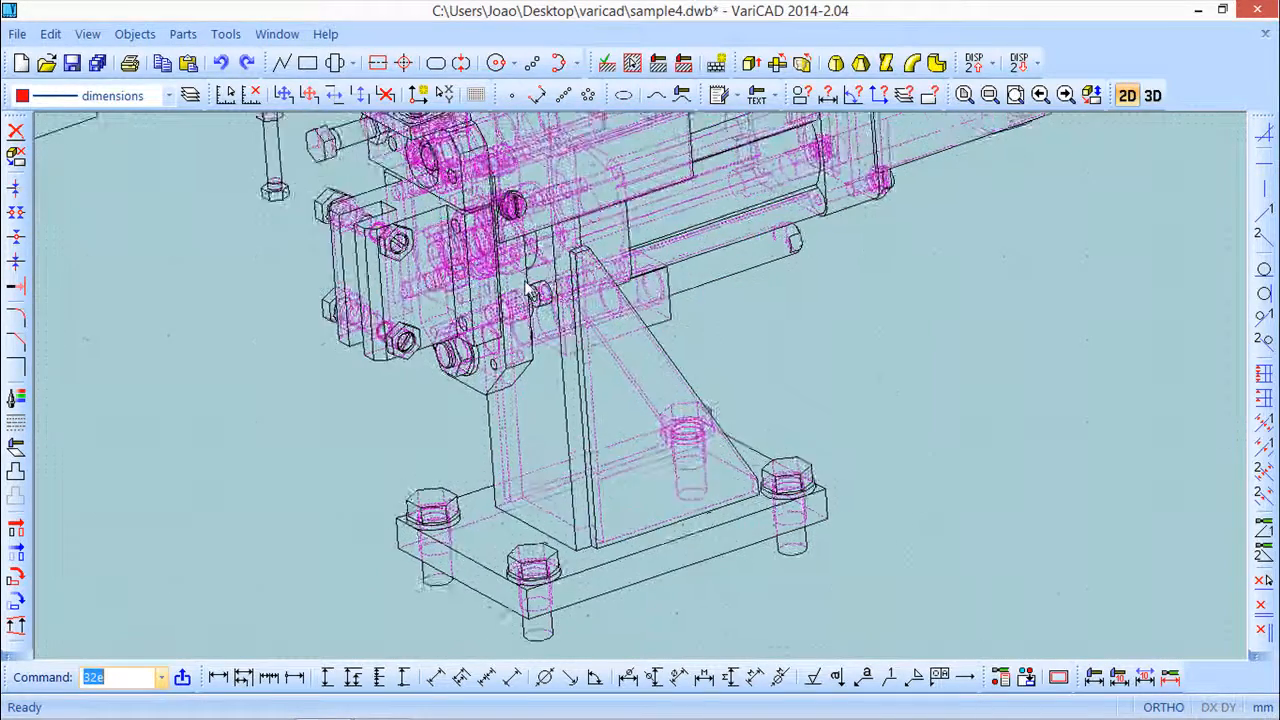
{"action": "scroll", "coordinate": [528, 290], "scroll_direction": "down", "scroll_amount": 5}
{"action": "scroll", "coordinate": [528, 290], "scroll_direction": "down", "scroll_amount": 2}
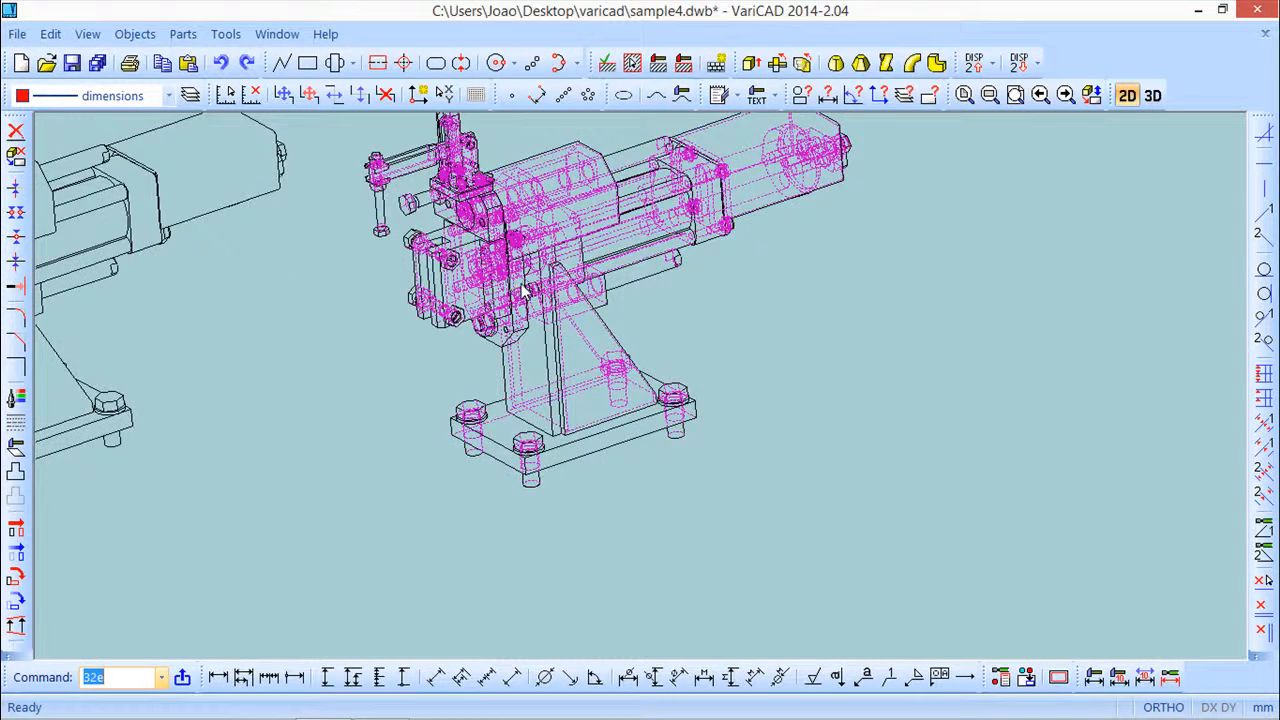
{"action": "scroll", "coordinate": [523, 290], "scroll_direction": "down", "scroll_amount": 3}
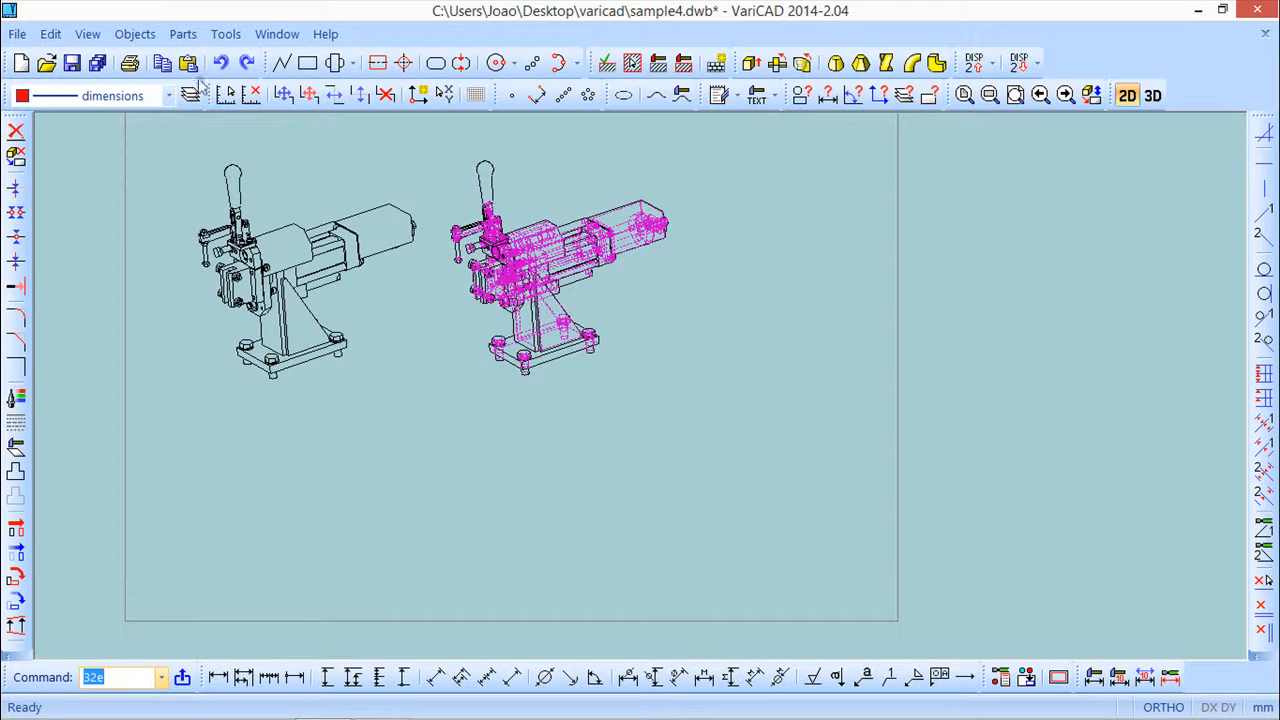
{"action": "left_click", "coordinate": [138, 35]}
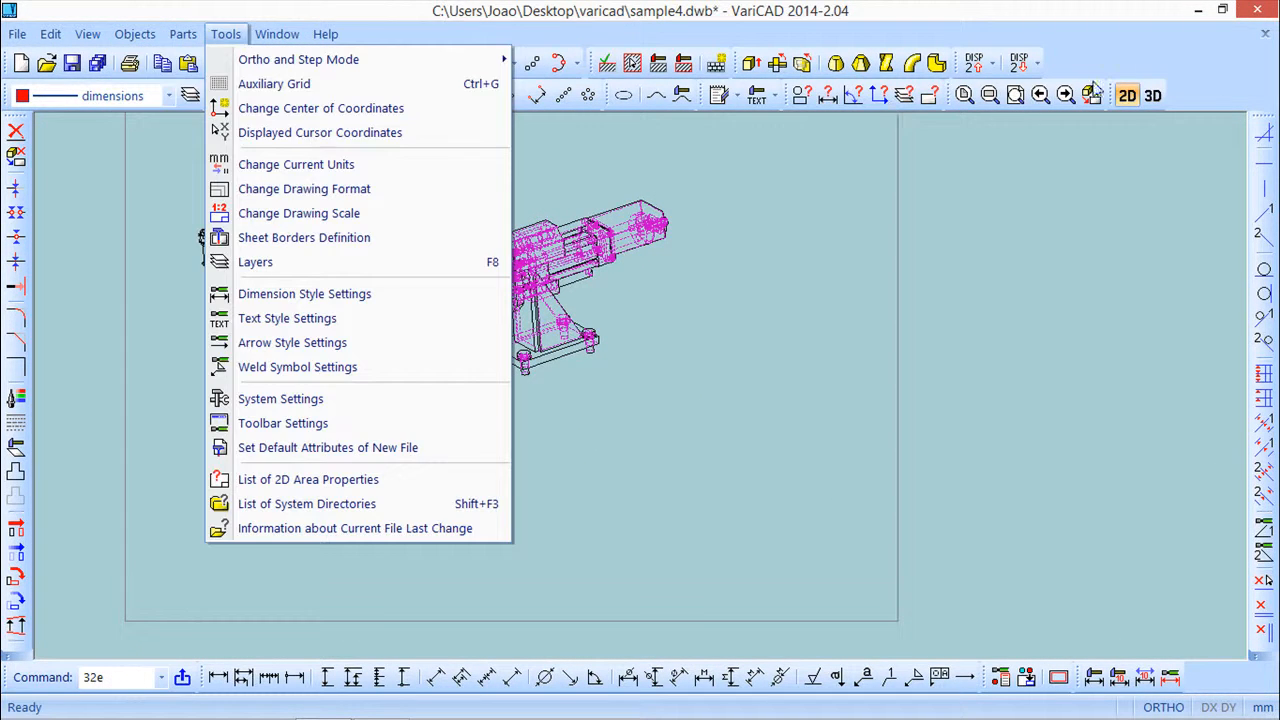
Export the view again without hidden lines but with tangent lines in specified line attributes, placing it to the right
{"action": "left_click", "coordinate": [1153, 96]}
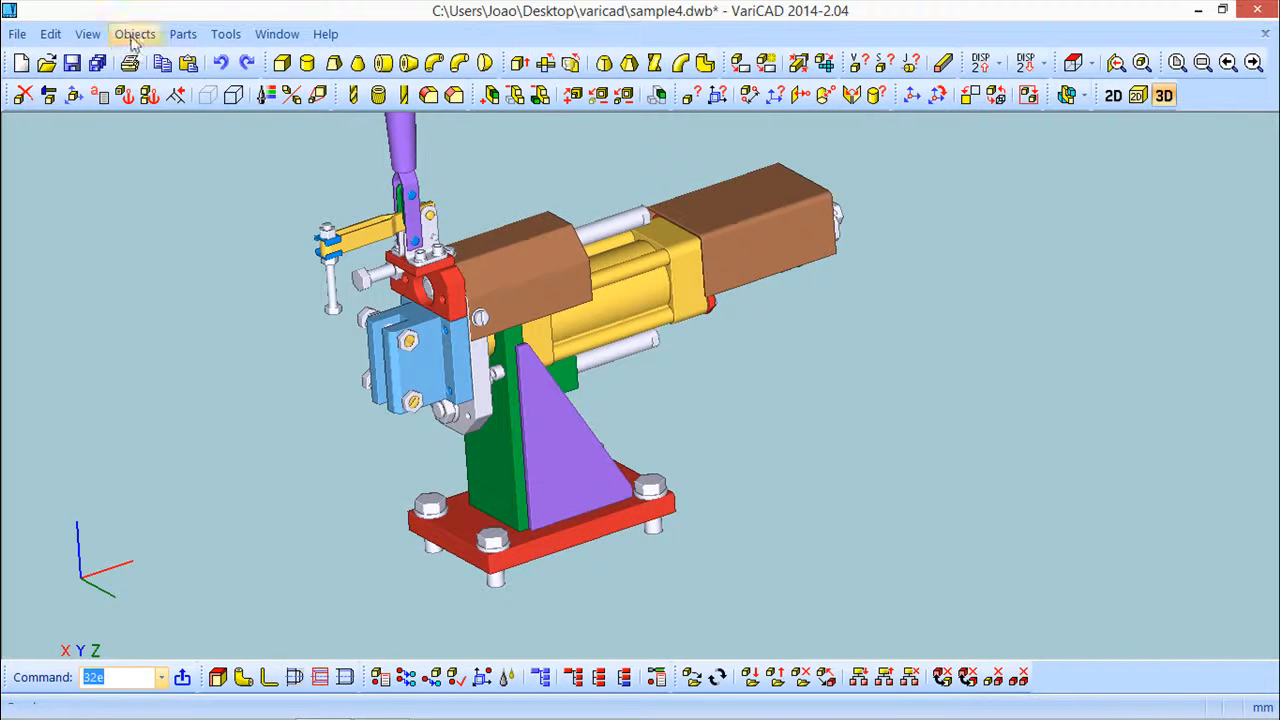
{"action": "left_click", "coordinate": [124, 35]}
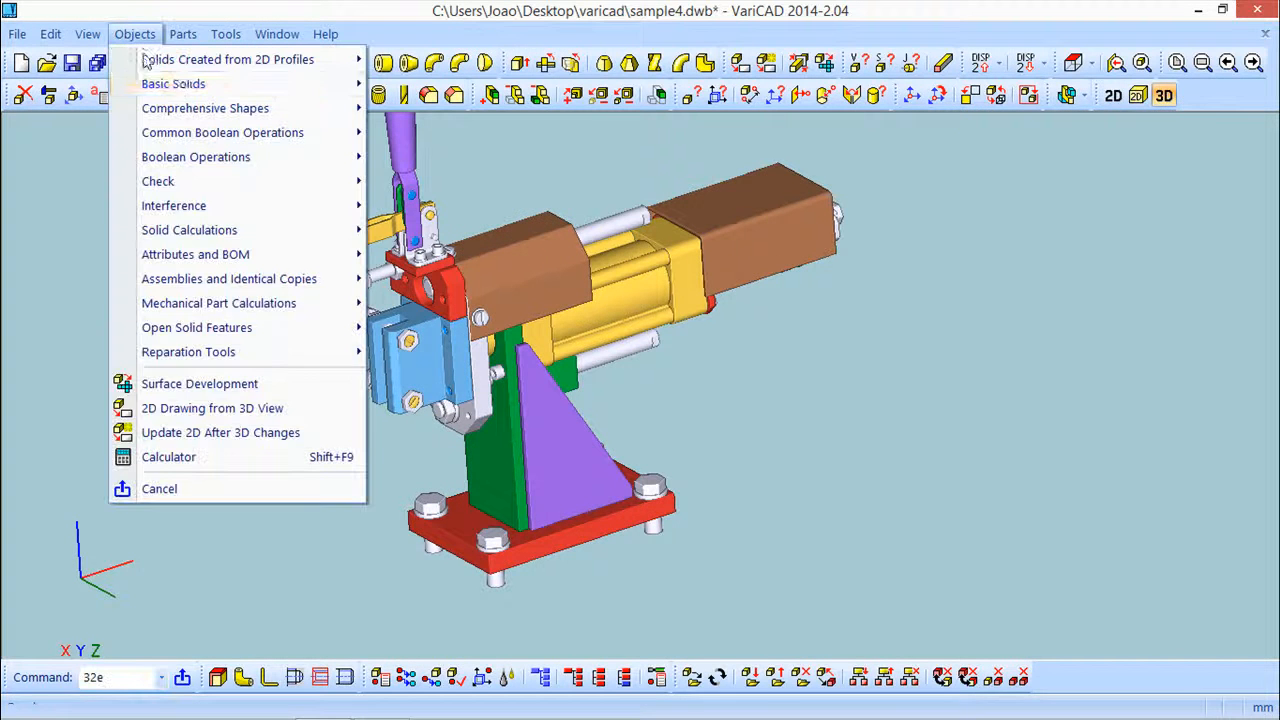
{"action": "left_click", "coordinate": [243, 410]}
{"action": "left_click_drag", "start_coordinate": [436, 181], "coordinate": [645, 91]}
{"action": "left_click", "coordinate": [545, 246]}
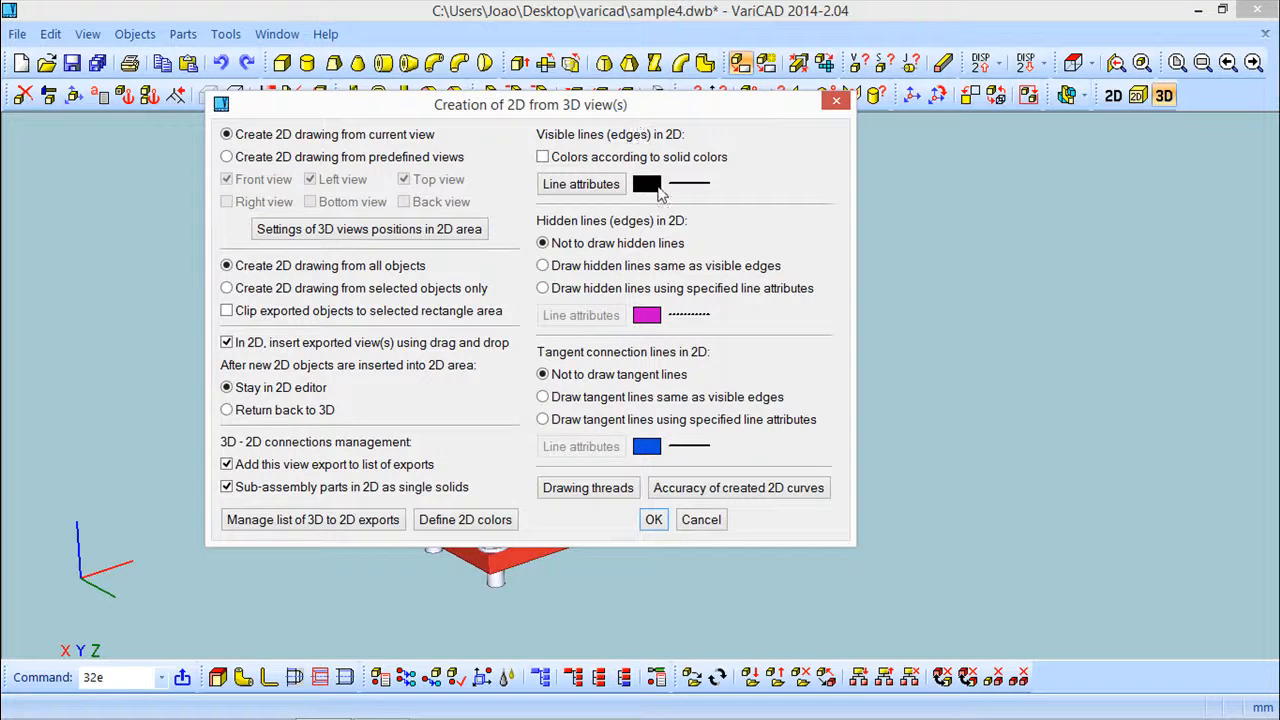
{"action": "left_click", "coordinate": [543, 421]}
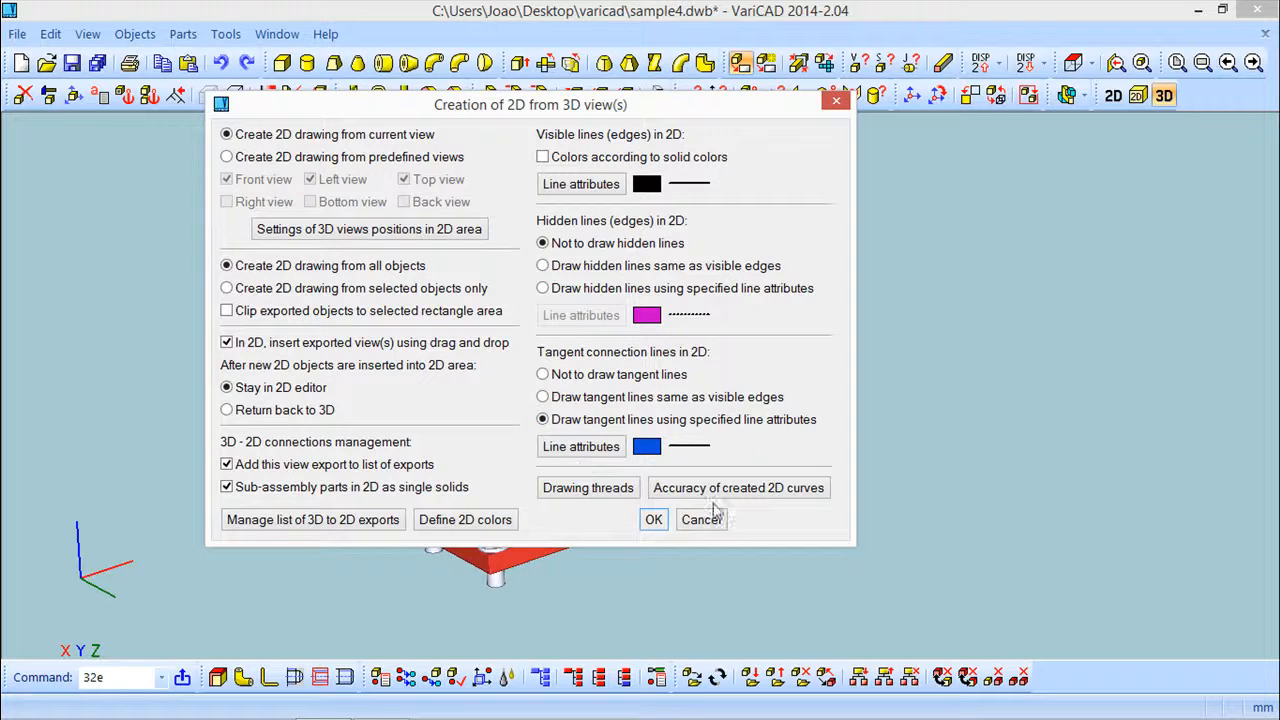
{"action": "left_click", "coordinate": [651, 522]}
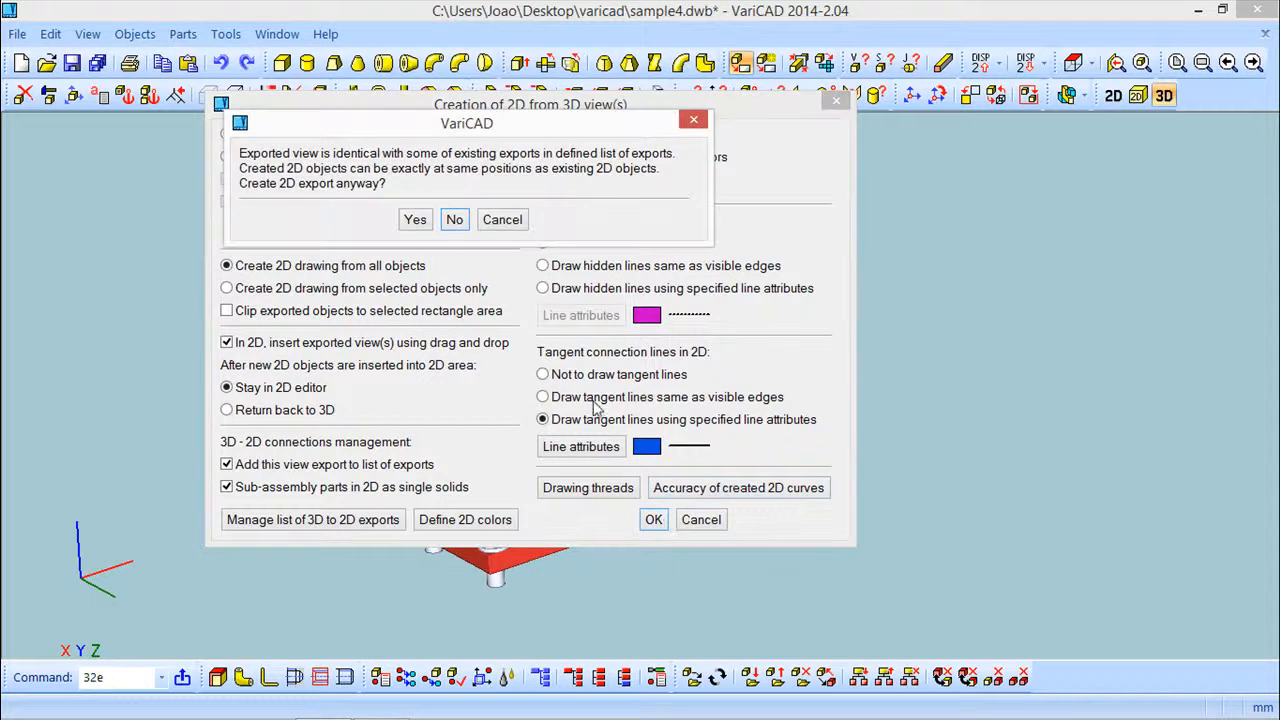
{"action": "left_click", "coordinate": [415, 220]}
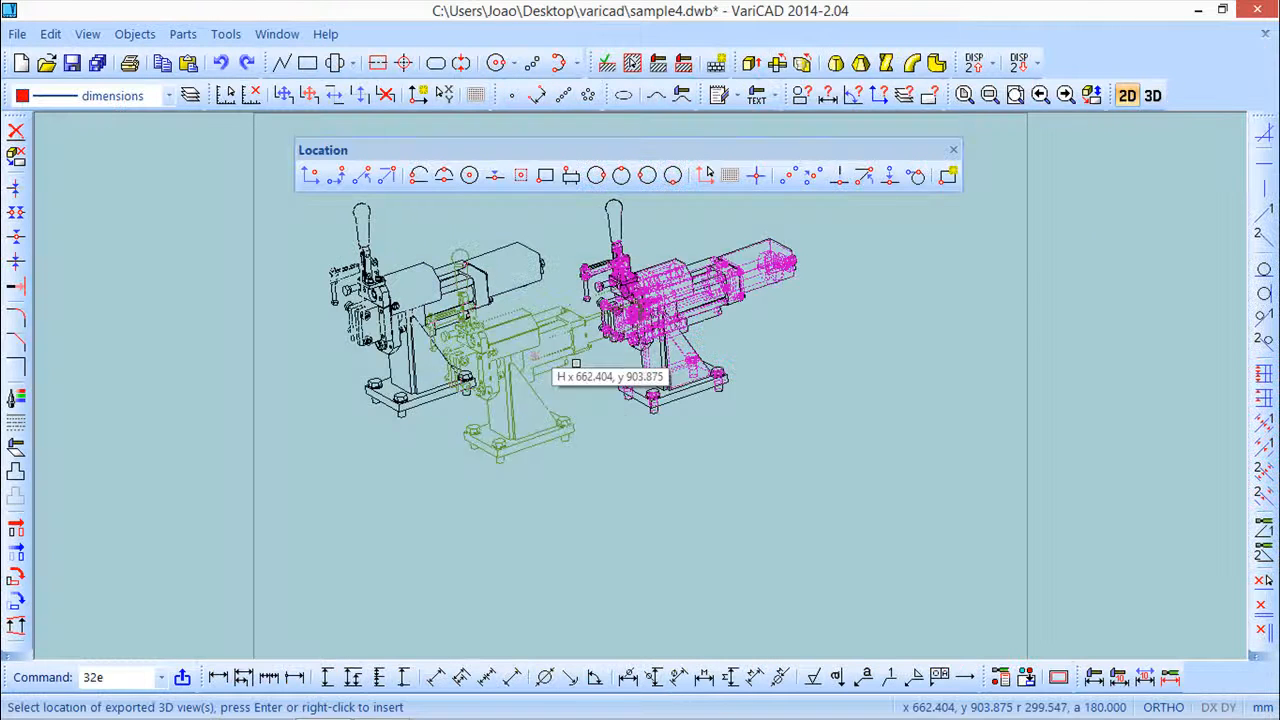
{"action": "left_click", "coordinate": [948, 312]}
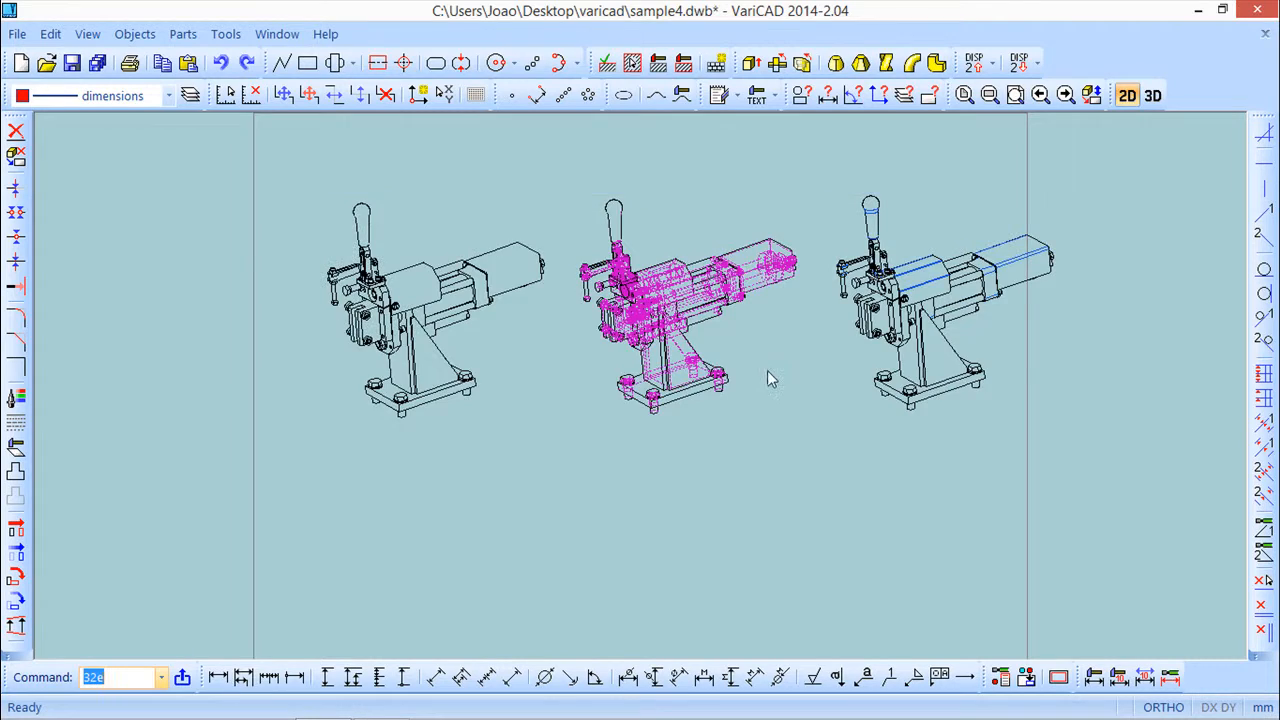
Zoom and pan across the third drawing to inspect its tangent connection lines
{"action": "scroll", "coordinate": [767, 370], "scroll_direction": "up", "scroll_amount": 3}
{"action": "middle_click_drag", "start_coordinate": [790, 385], "coordinate": [881, 363]}
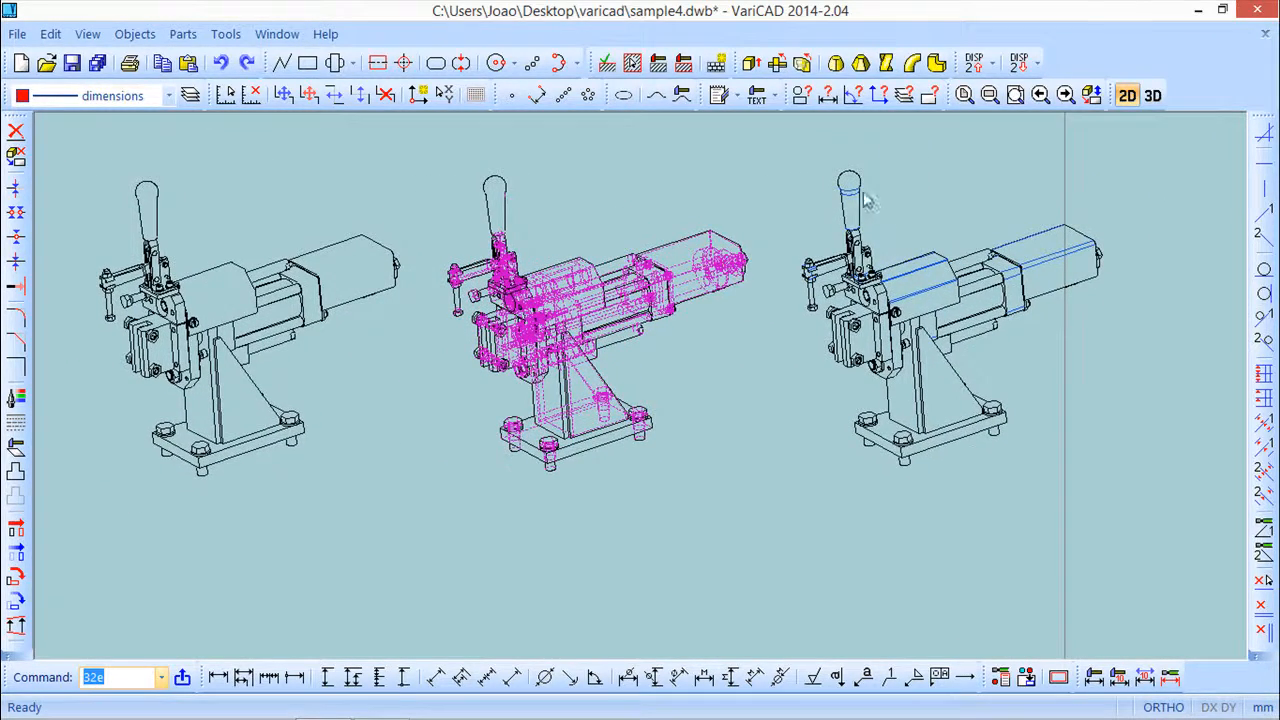
{"action": "middle_click_drag", "start_coordinate": [848, 208], "coordinate": [791, 300]}
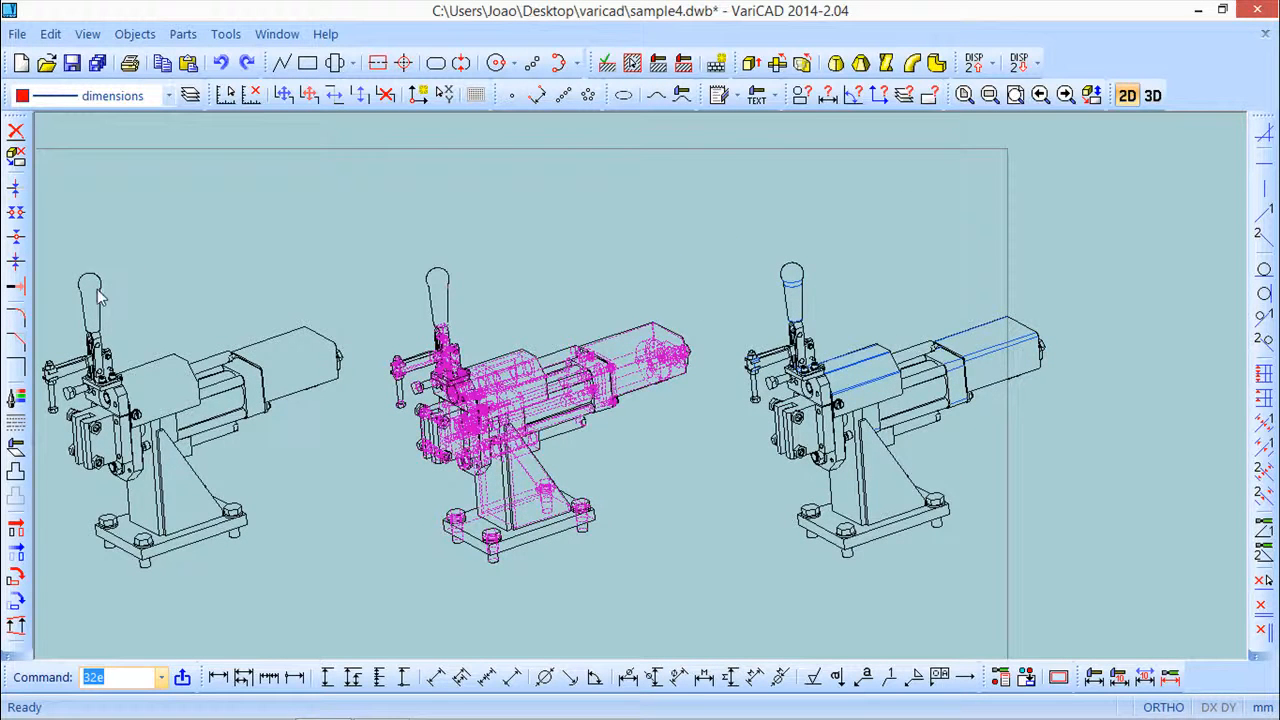
{"action": "scroll", "coordinate": [800, 290], "scroll_direction": "up", "scroll_amount": 5}
{"action": "middle_click_drag", "start_coordinate": [864, 248], "coordinate": [830, 321]}
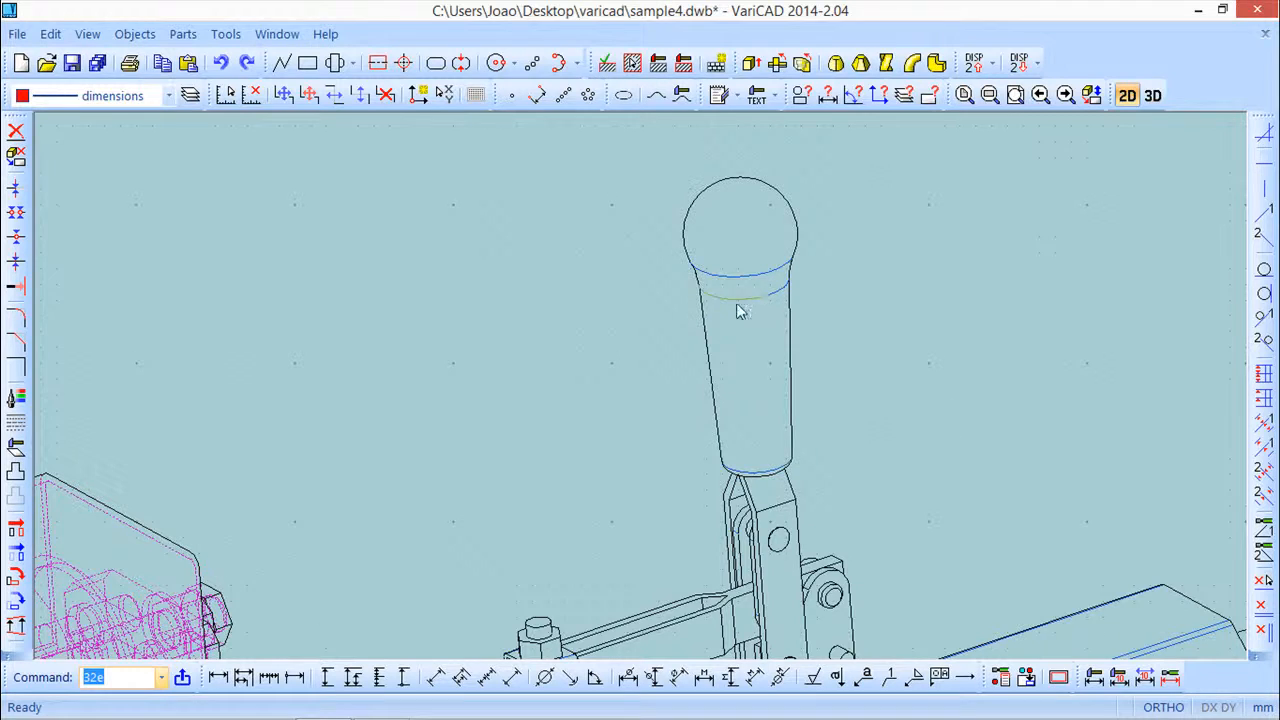
{"action": "scroll", "coordinate": [733, 333], "scroll_direction": "down", "scroll_amount": 3}
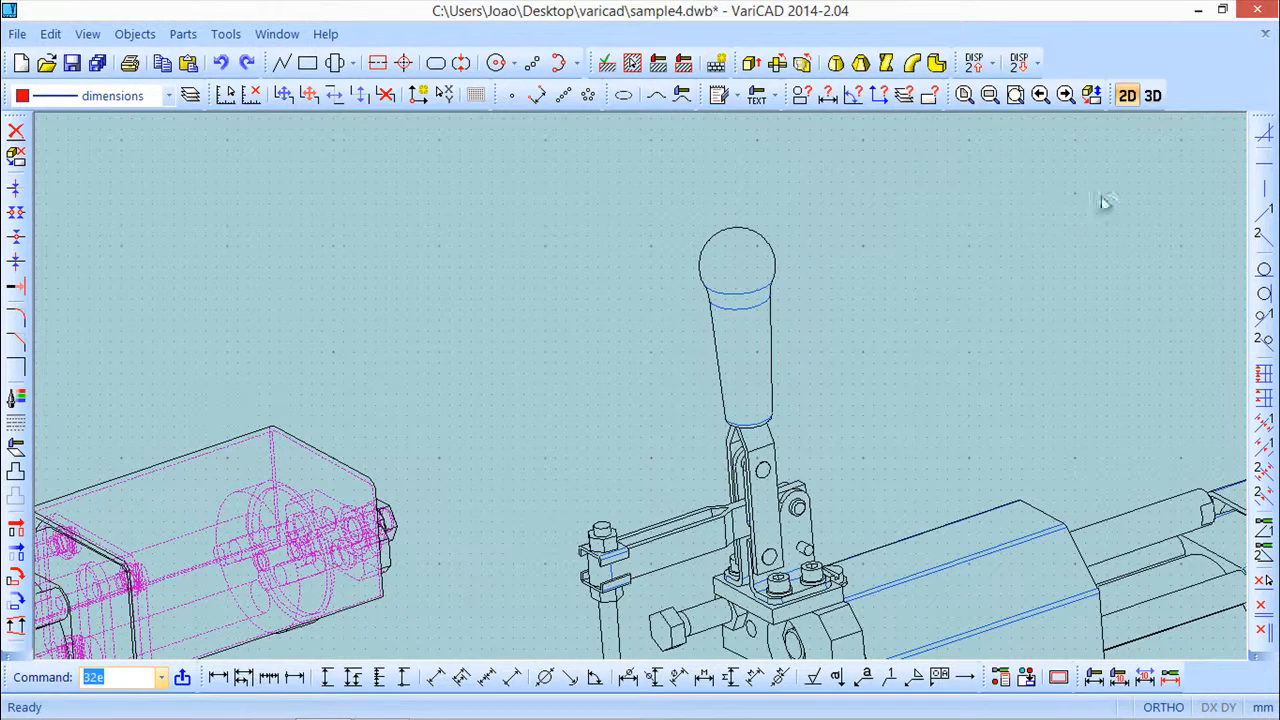
{"action": "mouse_move", "coordinate": [964, 475]}
{"action": "middle_mouse_down"}
{"action": "mouse_move", "coordinate": [811, 325]}
{"action": "mouse_move", "coordinate": [799, 334]}
{"action": "middle_mouse_up"}
{"action": "mouse_move", "coordinate": [944, 408]}
{"action": "middle_mouse_down"}
{"action": "mouse_move", "coordinate": [716, 328]}
{"action": "mouse_move", "coordinate": [645, 331]}
{"action": "middle_mouse_up"}
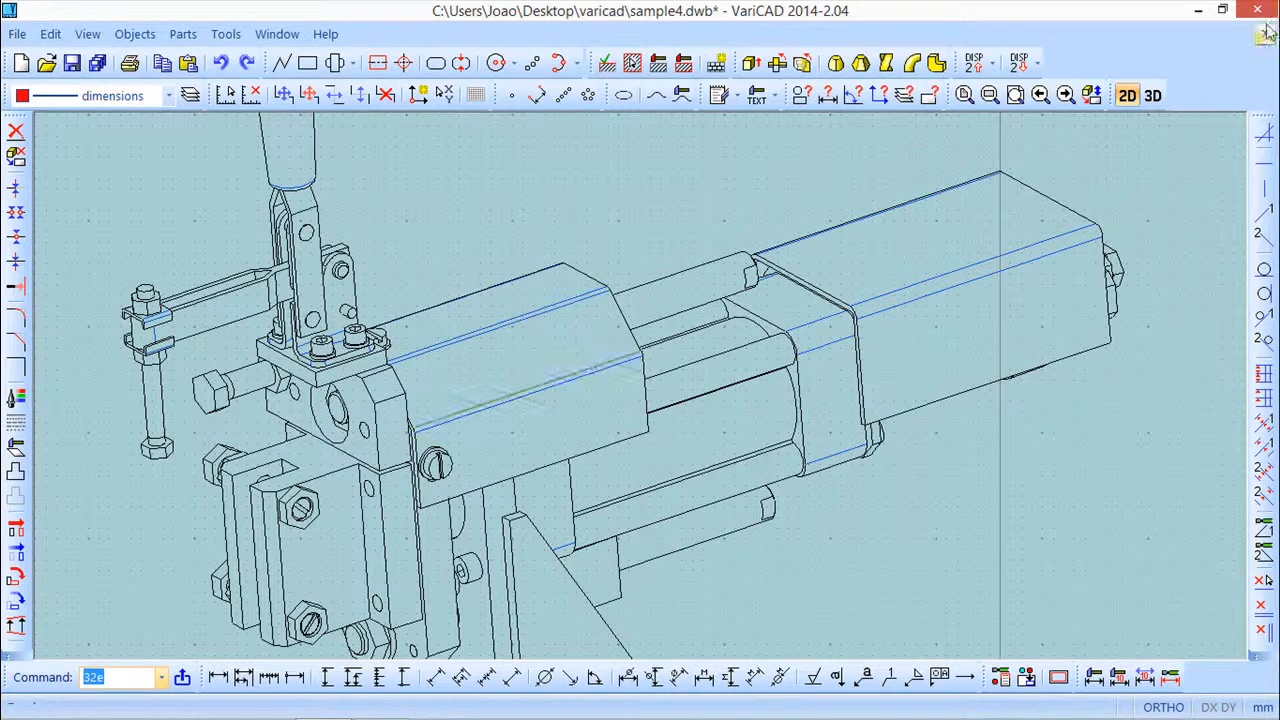
Compare the 3D model with the exported 2D drawings by switching between the 3D and 2D areas
{"action": "left_click", "coordinate": [1153, 95]}
{"action": "middle_click_drag", "start_coordinate": [522, 290], "coordinate": [638, 481]}
{"action": "scroll", "coordinate": [504, 294], "scroll_direction": "up", "scroll_amount": 5}
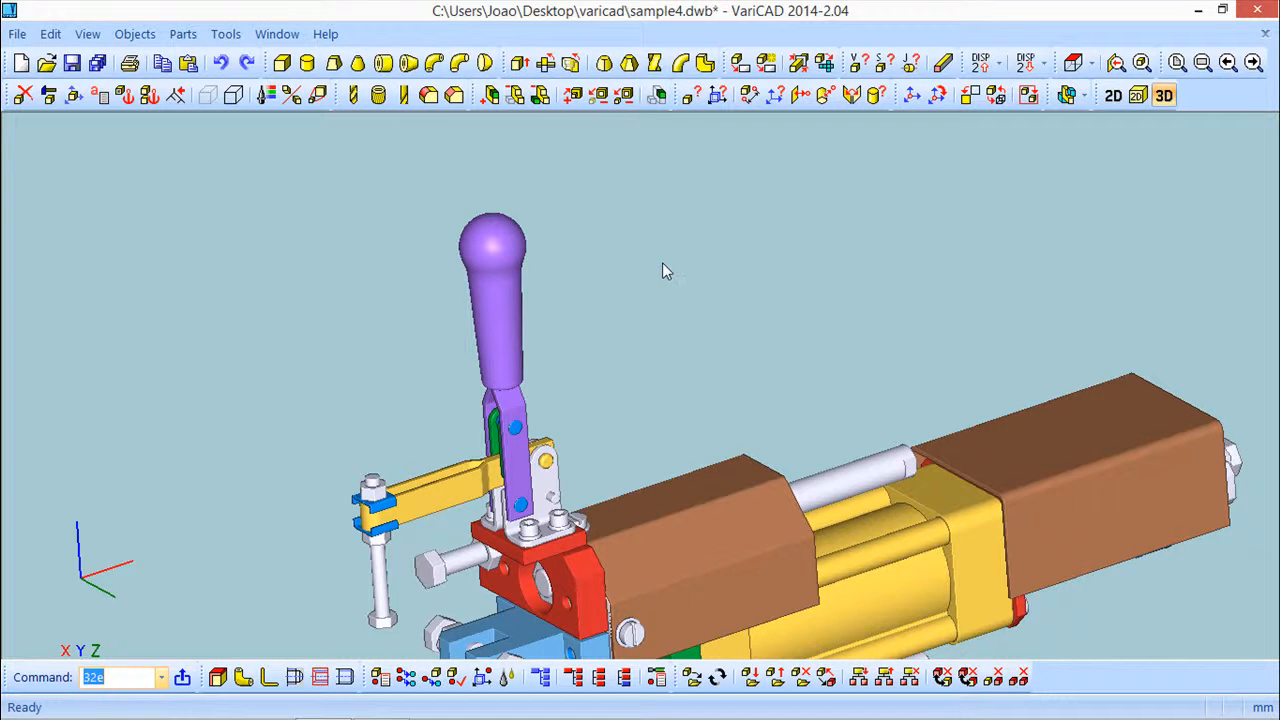
{"action": "scroll", "coordinate": [661, 262], "scroll_direction": "down", "scroll_amount": 2}
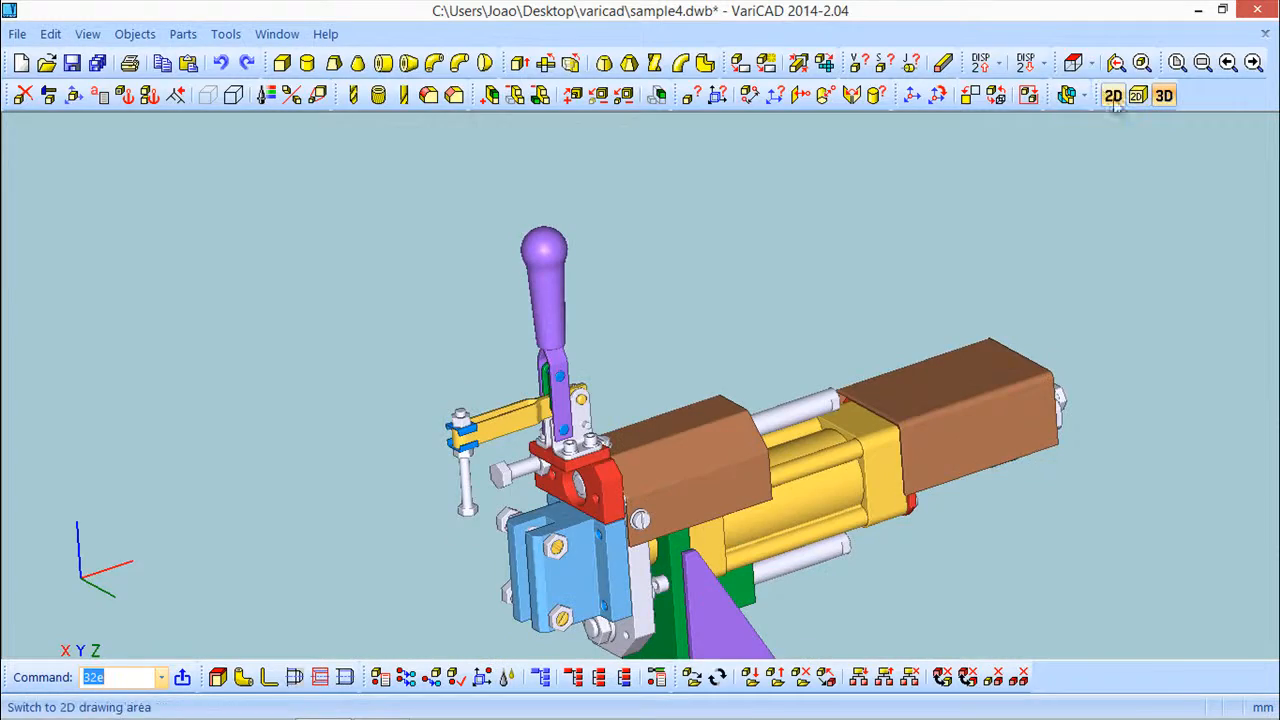
{"action": "left_click", "coordinate": [1113, 96]}
{"action": "scroll", "coordinate": [583, 330], "scroll_direction": "down", "scroll_amount": 3}
{"action": "mouse_move", "coordinate": [292, 367]}
{"action": "middle_mouse_down"}
{"action": "mouse_move", "coordinate": [605, 350]}
{"action": "mouse_move", "coordinate": [645, 332]}
{"action": "middle_mouse_up"}
{"action": "scroll", "coordinate": [612, 331], "scroll_direction": "down", "scroll_amount": 1}
{"action": "middle_click_drag", "start_coordinate": [379, 230], "coordinate": [325, 138]}
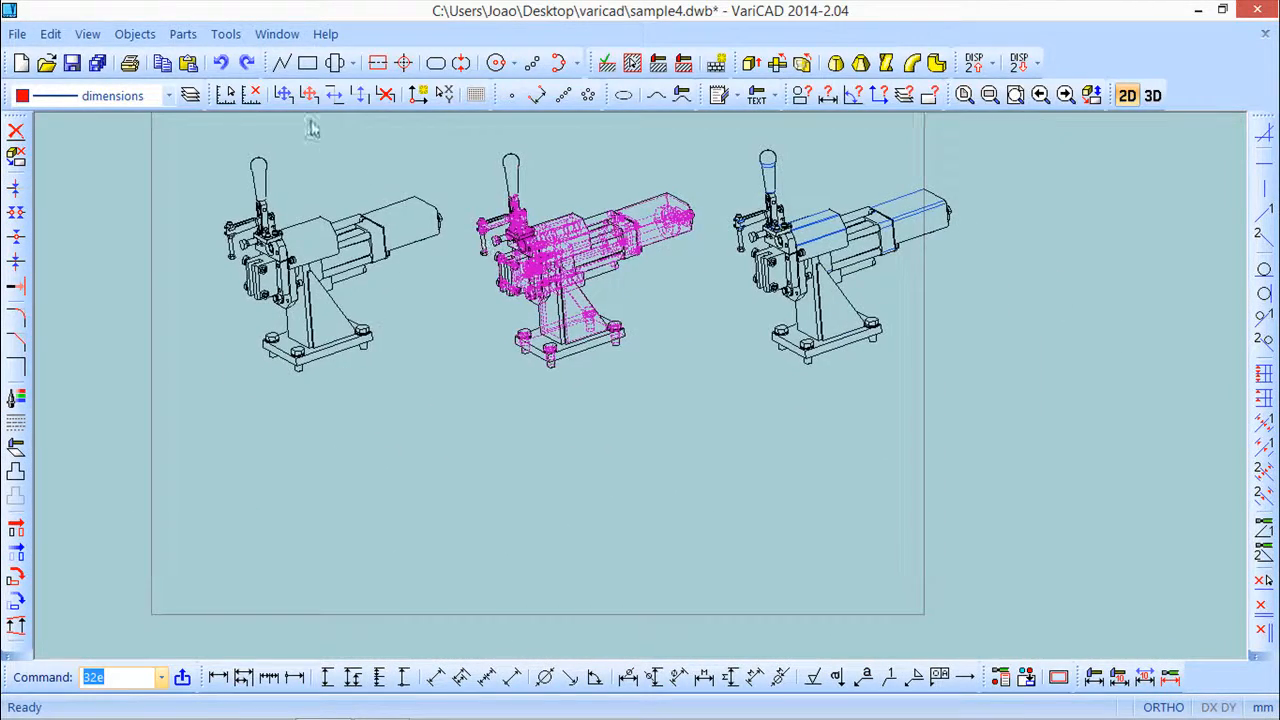
{"action": "left_click", "coordinate": [1153, 95]}
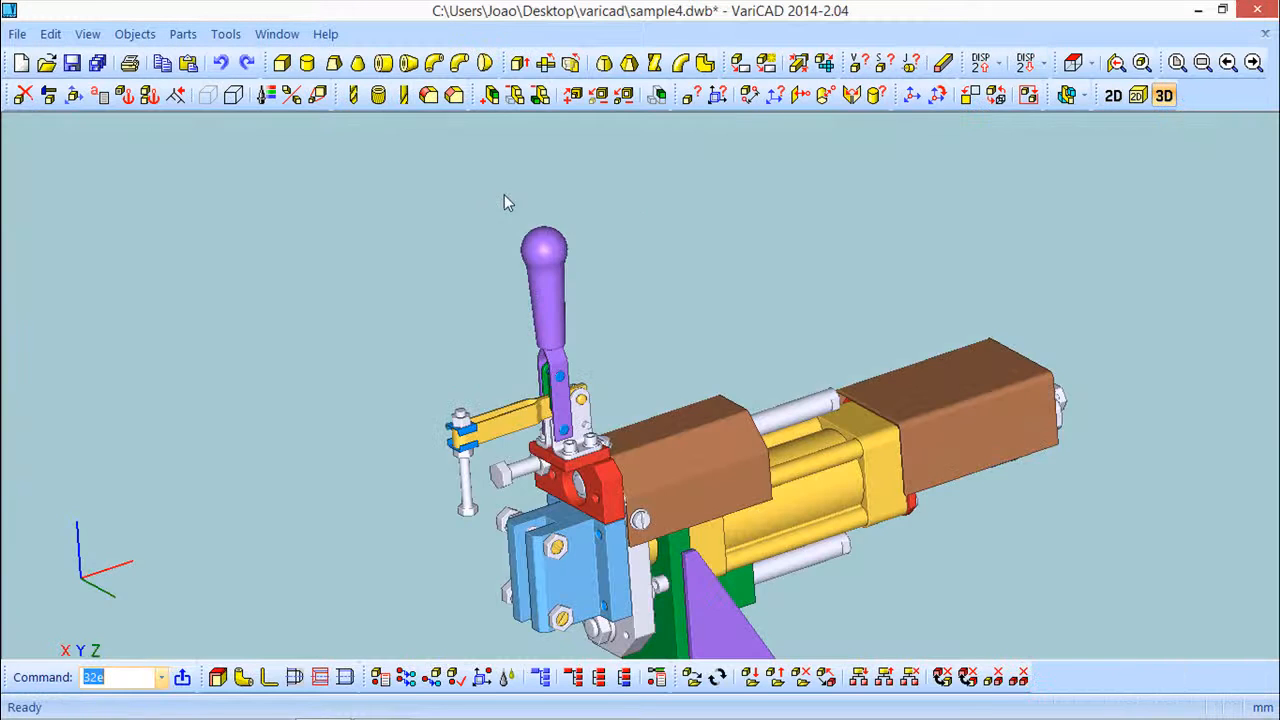
Start a new 2D drawing from the current 3D view and enable colors according to solid colors for visible lines
{"action": "left_click", "coordinate": [135, 34]}
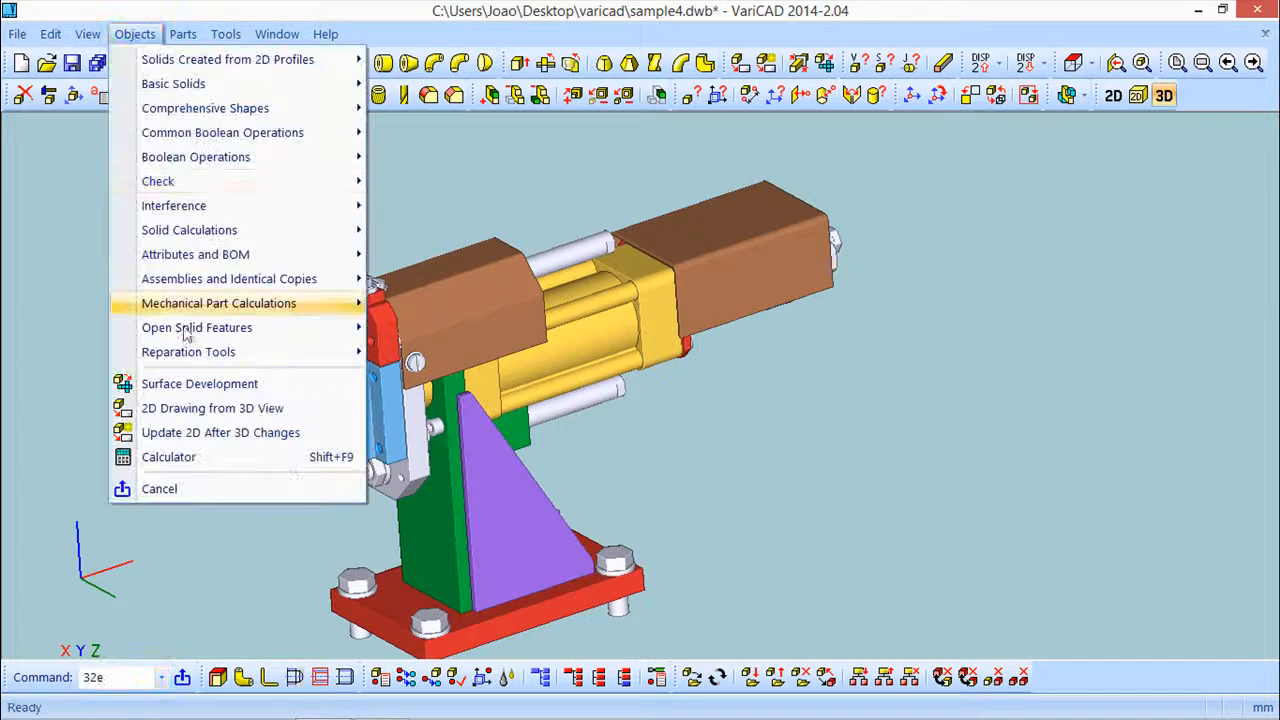
{"action": "left_click", "coordinate": [224, 408]}
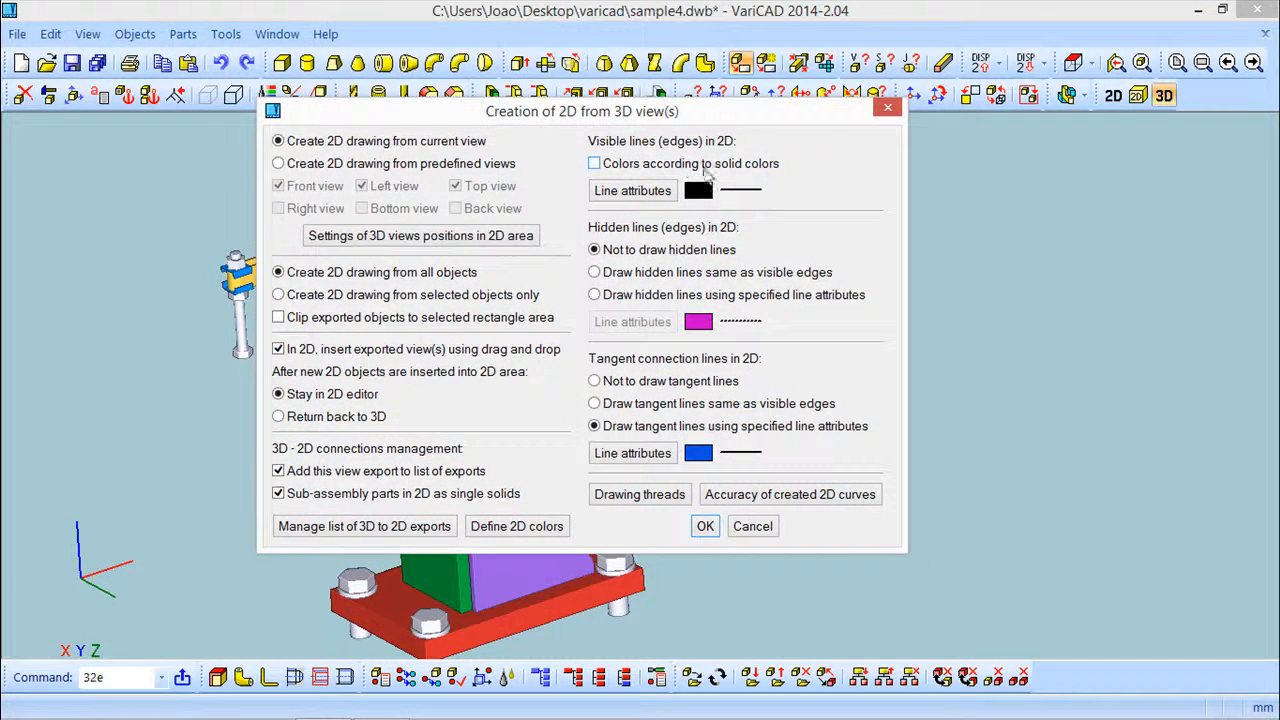
{"action": "left_click", "coordinate": [596, 165]}
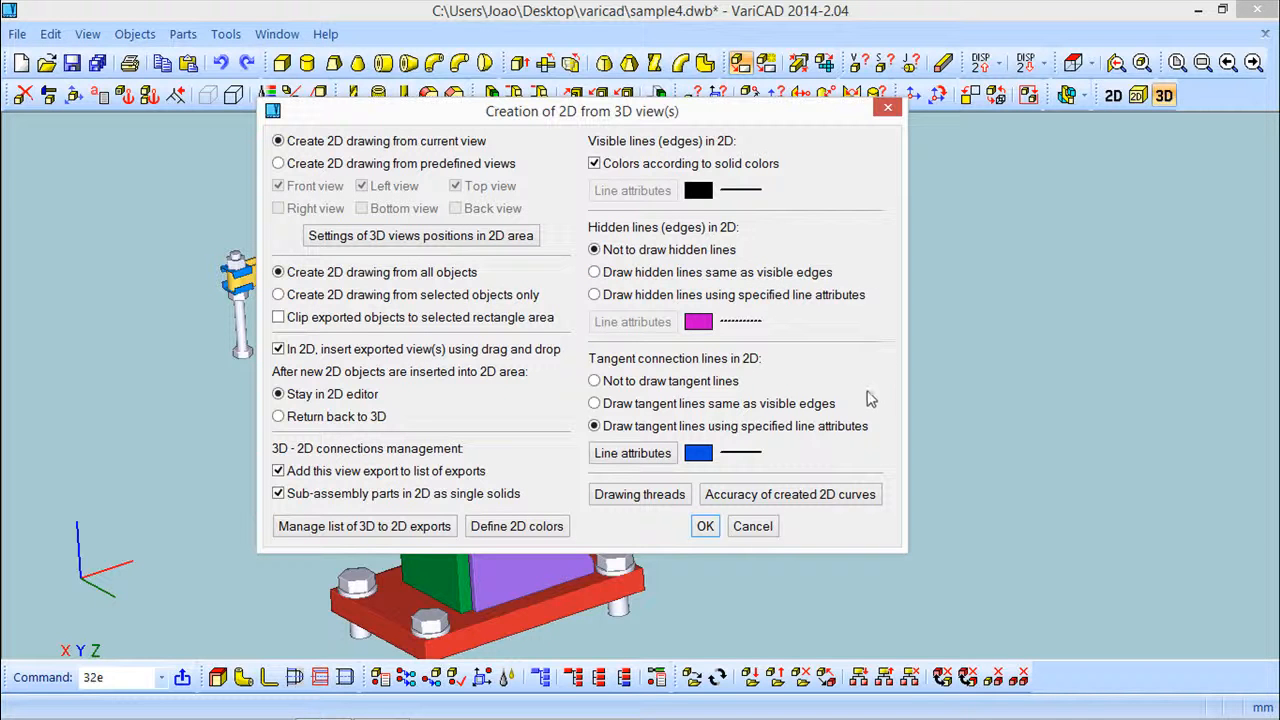
Open the accuracy settings for created 2D curves and close them with accuracy left at 48
{"action": "left_click", "coordinate": [806, 498]}
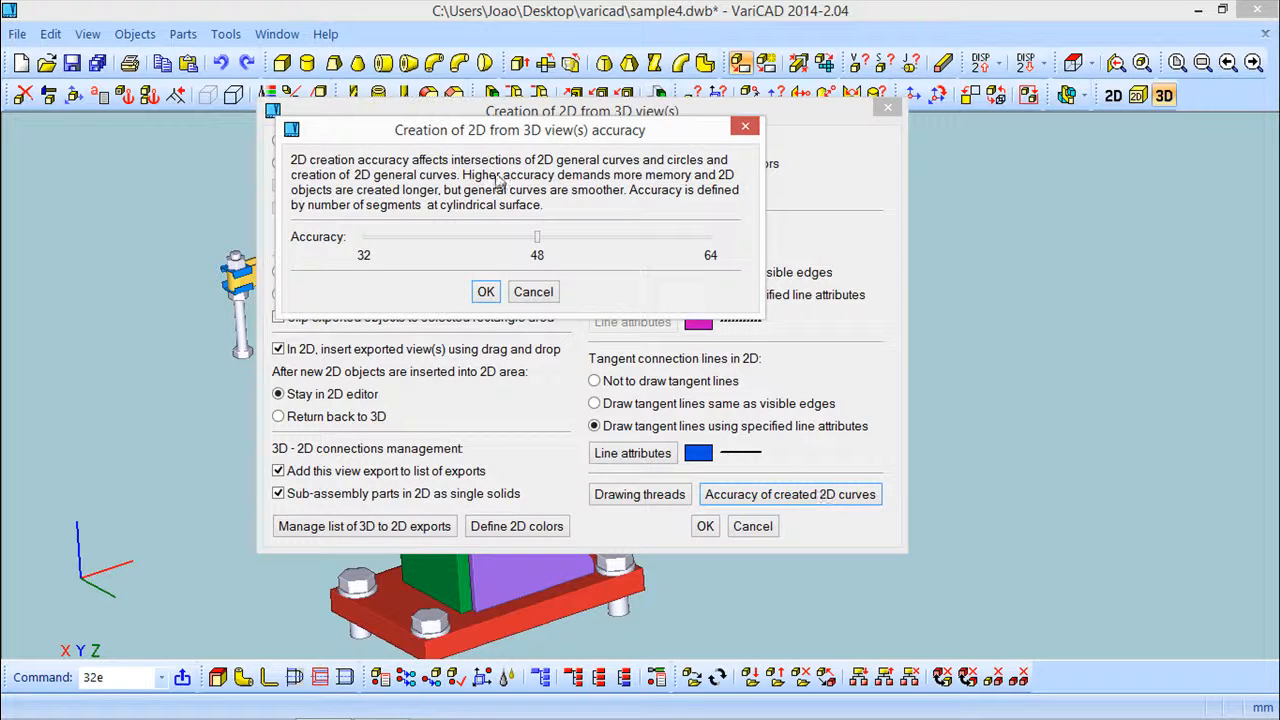
{"action": "mouse_move", "coordinate": [538, 245]}
{"action": "left_mouse_down"}
{"action": "mouse_move", "coordinate": [480, 243]}
{"action": "mouse_move", "coordinate": [677, 240]}
{"action": "mouse_move", "coordinate": [385, 242]}
{"action": "mouse_move", "coordinate": [662, 240]}
{"action": "mouse_move", "coordinate": [492, 240]}
{"action": "mouse_move", "coordinate": [537, 245]}
{"action": "left_mouse_up"}
{"action": "left_click", "coordinate": [486, 293]}
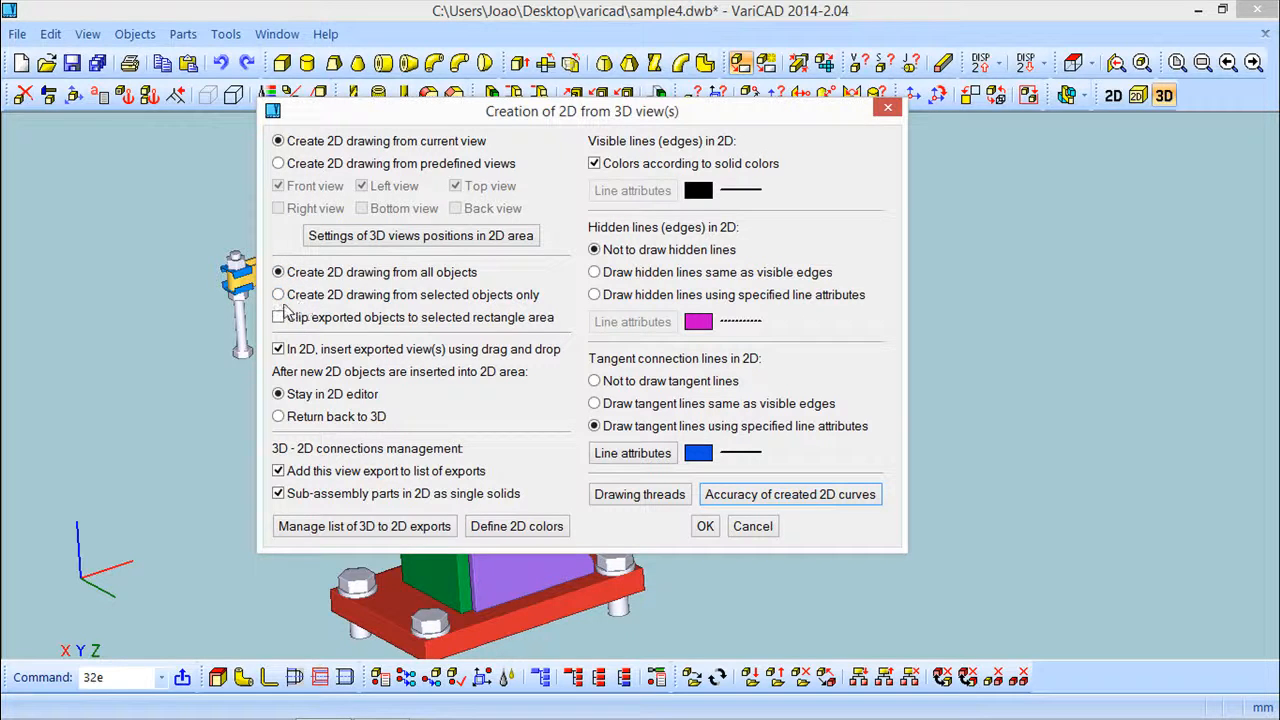
Choose to create the 2D drawing from selected objects only, confirm the export, and accept creating a duplicate export
{"action": "left_click", "coordinate": [279, 296]}
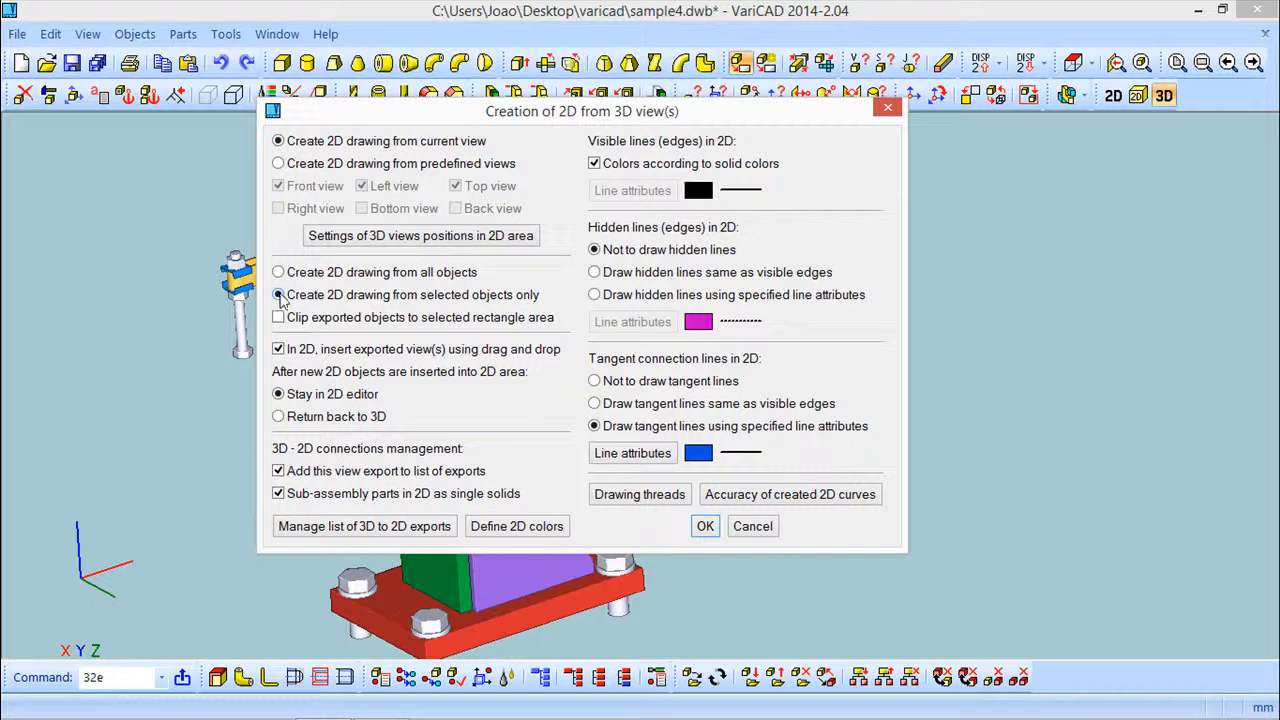
{"action": "left_click", "coordinate": [705, 526]}
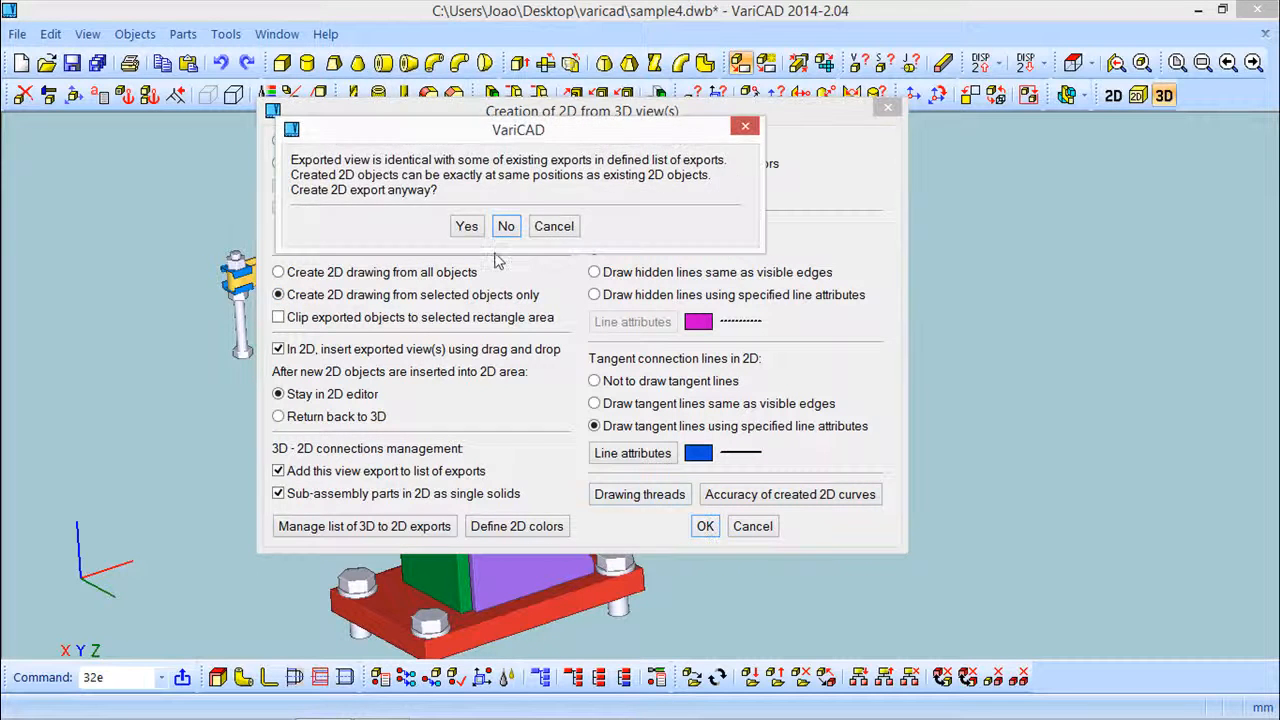
{"action": "left_click", "coordinate": [466, 227]}
Select the handle, clamp and front mounting parts for export and place their drawing below the first drawing
{"action": "scroll", "coordinate": [880, 434], "scroll_direction": "down", "scroll_amount": 3}
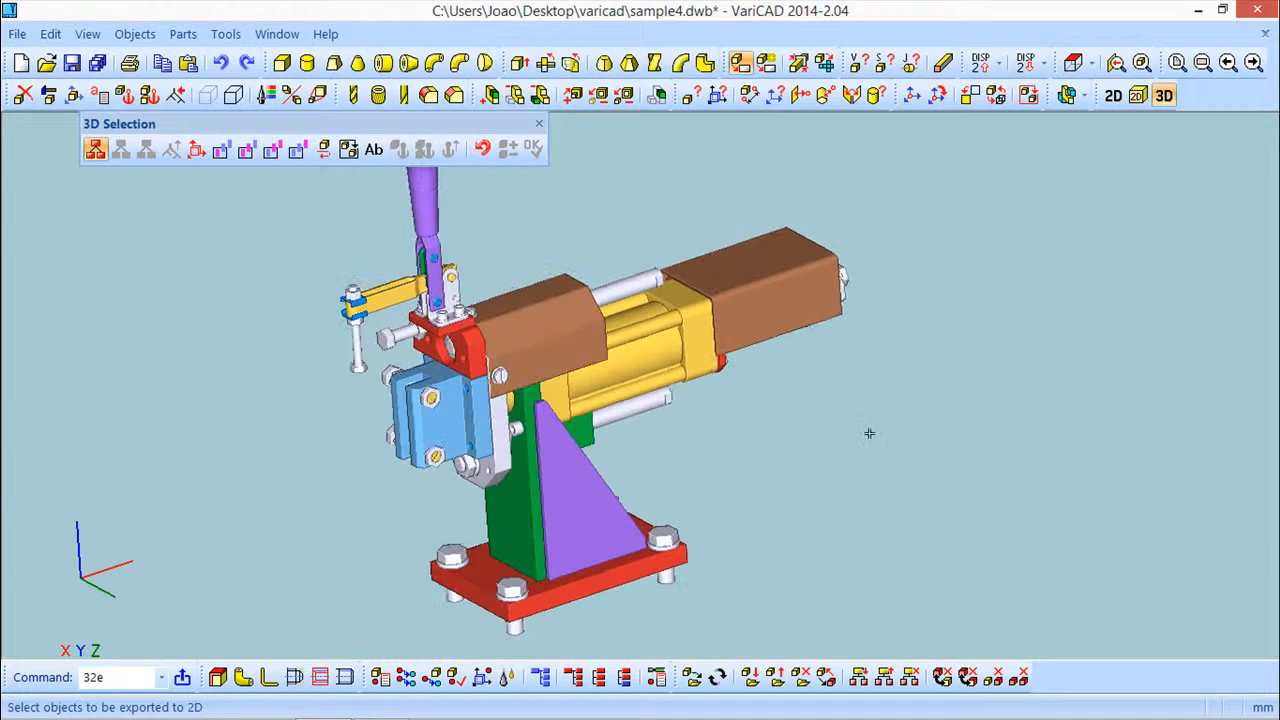
{"action": "scroll", "coordinate": [846, 432], "scroll_direction": "down", "scroll_amount": 2}
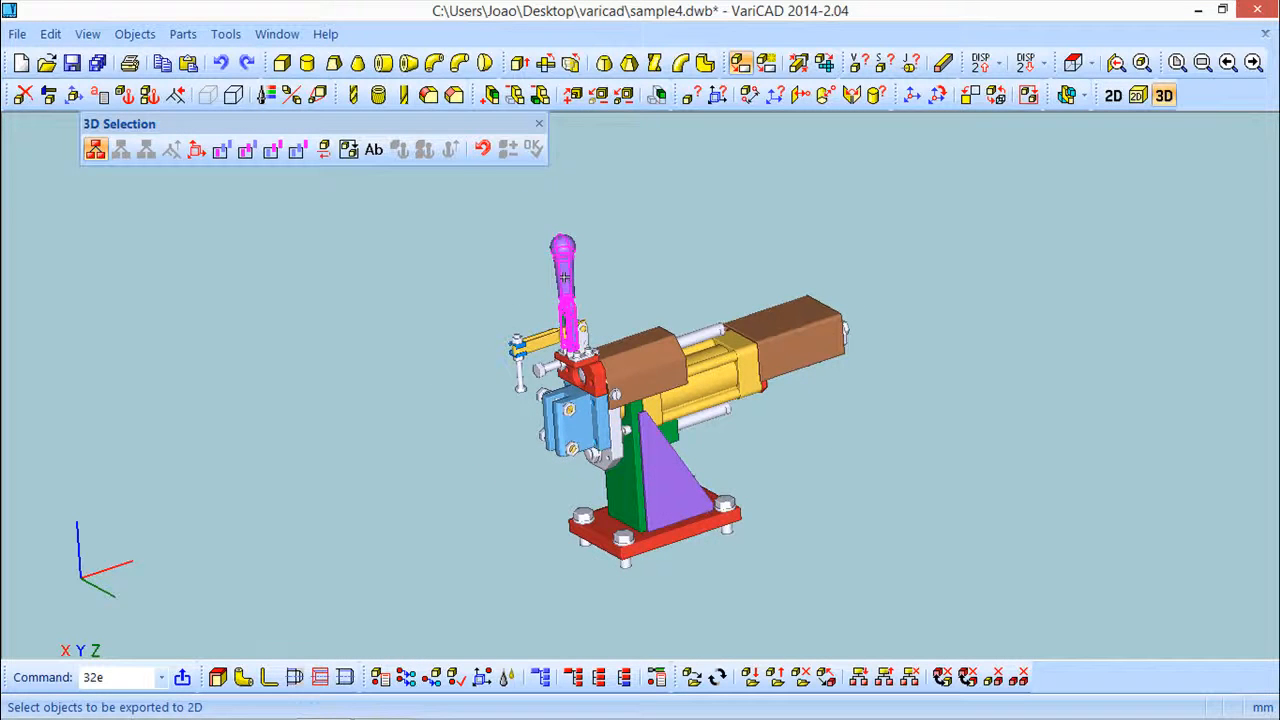
{"action": "left_click", "coordinate": [564, 277]}
{"action": "left_click", "coordinate": [592, 356]}
{"action": "left_click", "coordinate": [523, 376]}
{"action": "left_click", "coordinate": [432, 212]}
{"action": "left_click", "coordinate": [670, 440]}
{"action": "left_click", "coordinate": [533, 148]}
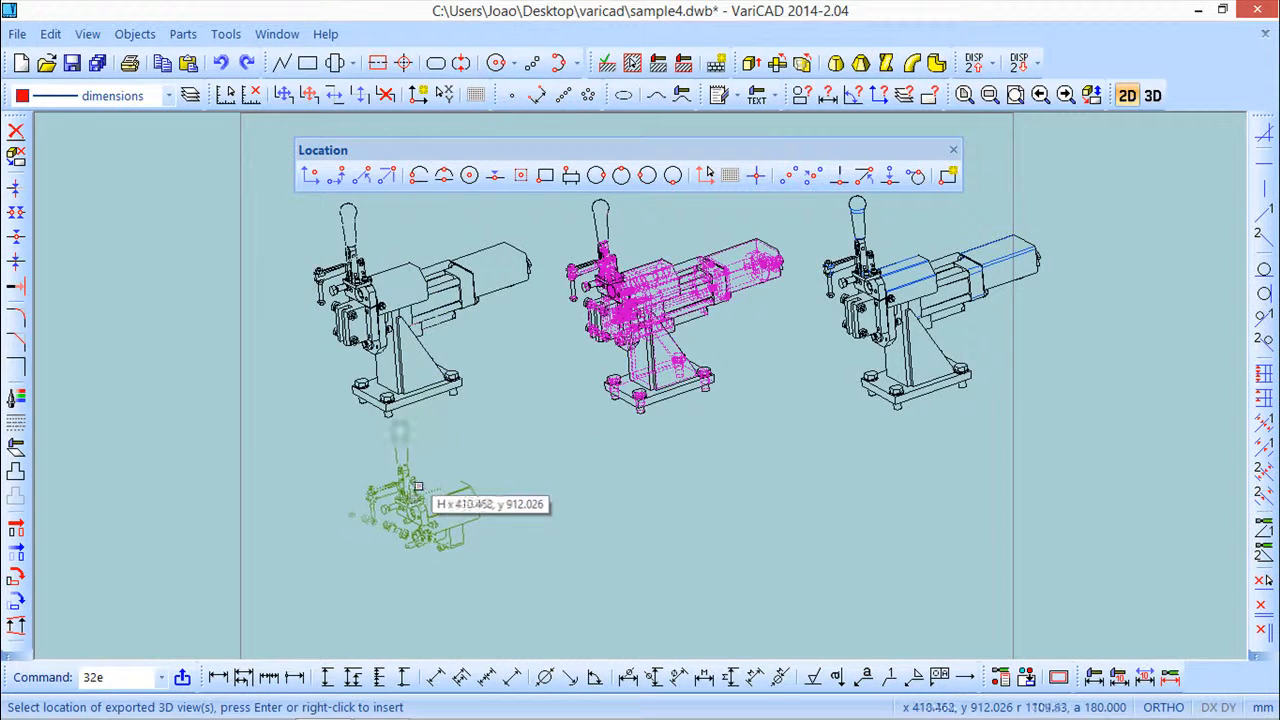
{"action": "left_click", "coordinate": [360, 497]}
Zoom and pan to inspect the partial drawing of the selected objects beside the other drawings
{"action": "scroll", "coordinate": [488, 514], "scroll_direction": "up", "scroll_amount": 5}
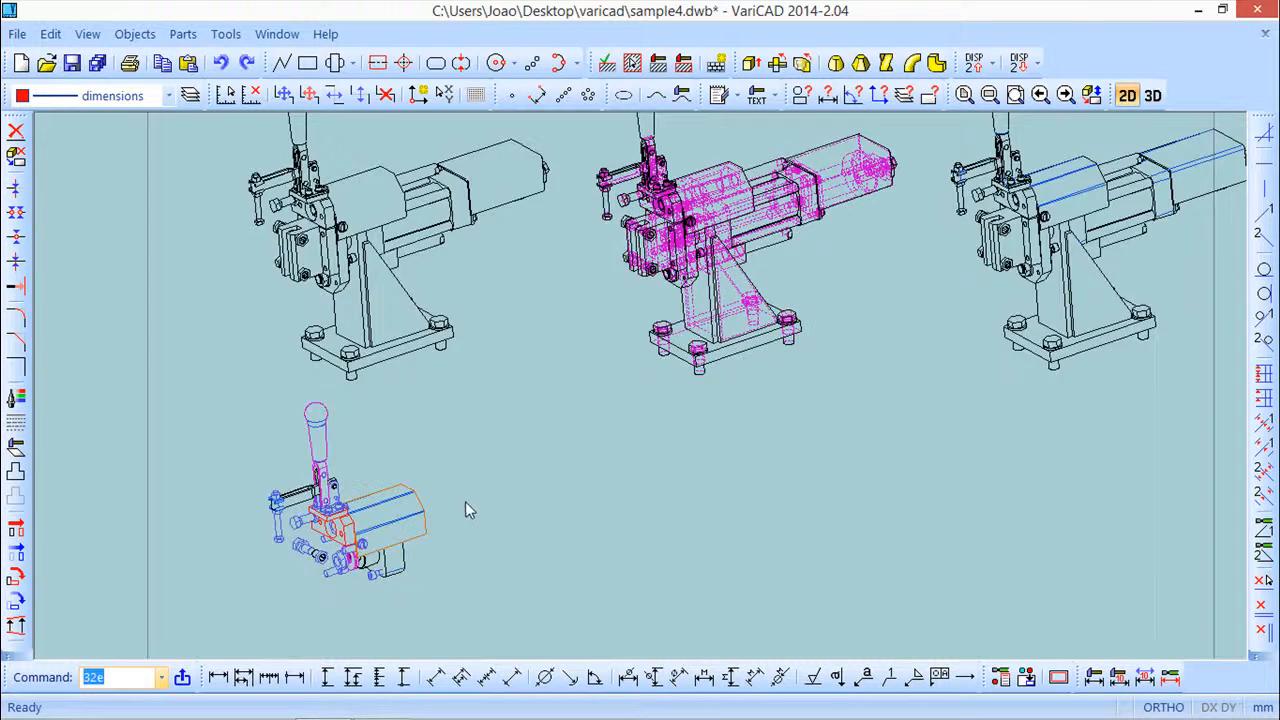
{"action": "scroll", "coordinate": [614, 351], "scroll_direction": "down", "scroll_amount": 1}
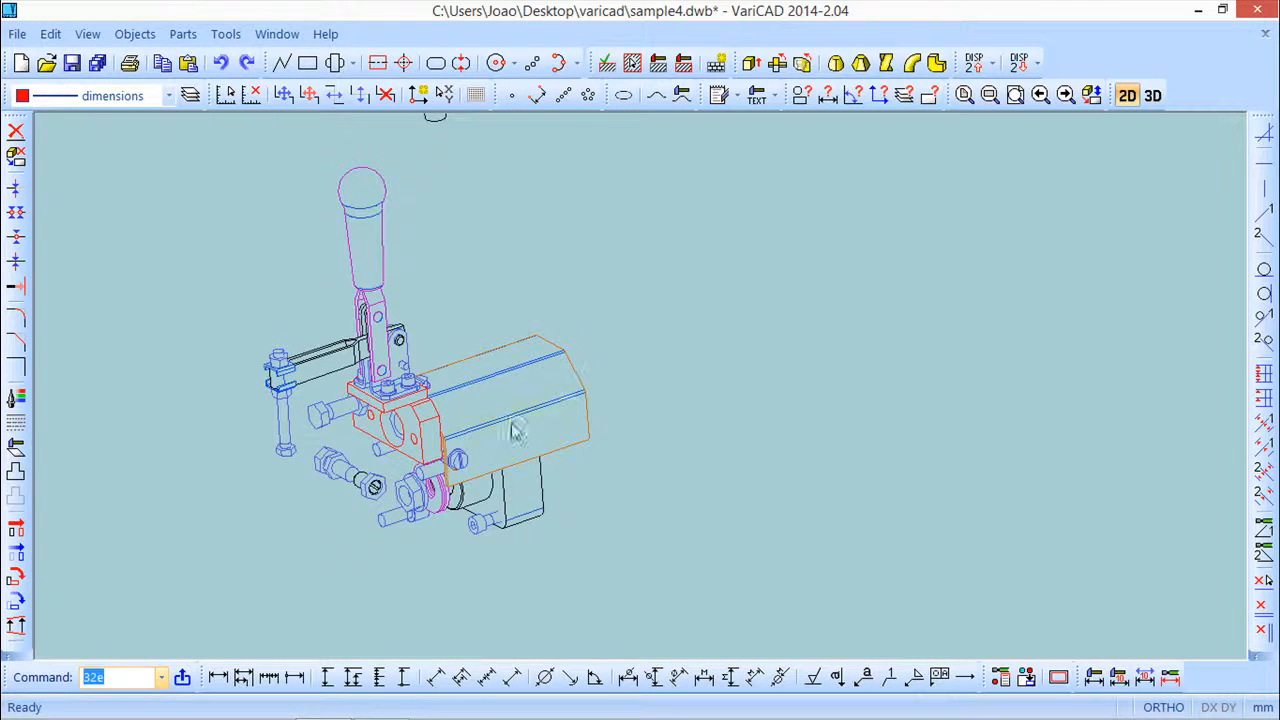
{"action": "scroll", "coordinate": [556, 402], "scroll_direction": "down", "scroll_amount": 1}
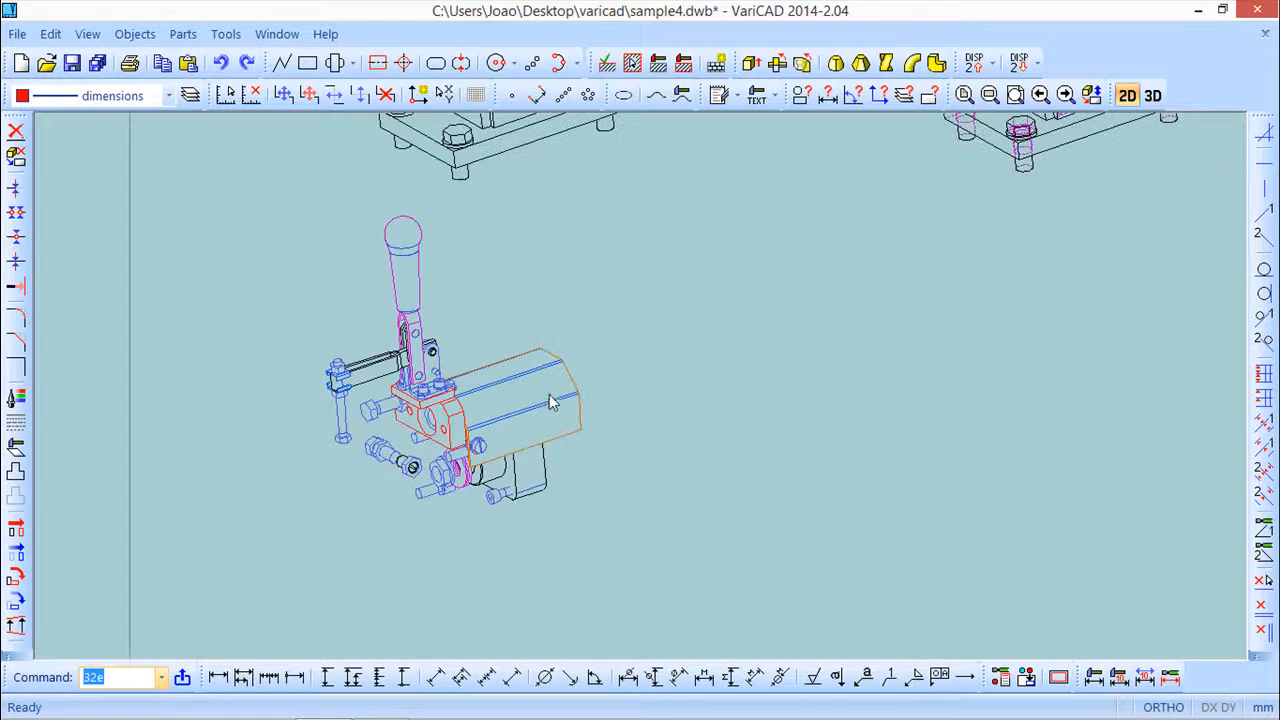
{"action": "scroll", "coordinate": [563, 409], "scroll_direction": "up", "scroll_amount": 2}
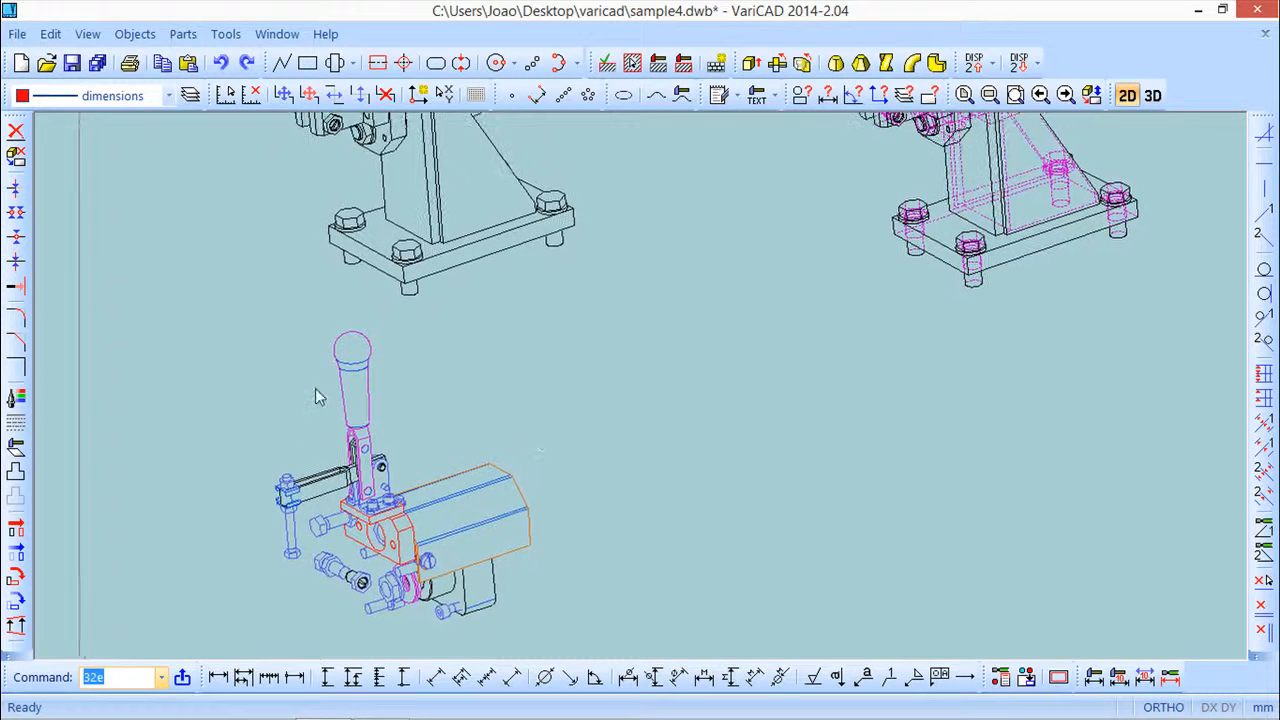
{"action": "middle_click_drag", "start_coordinate": [617, 413], "coordinate": [638, 297]}
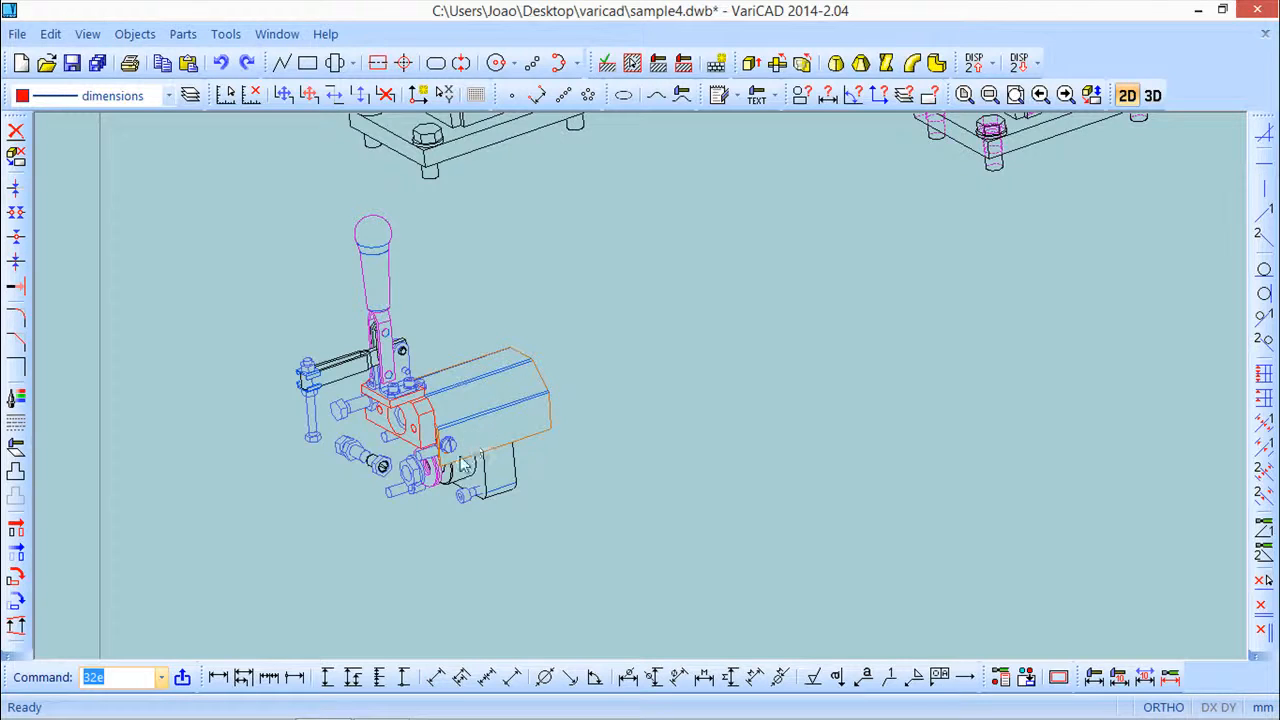
{"action": "scroll", "coordinate": [734, 446], "scroll_direction": "down", "scroll_amount": 2}
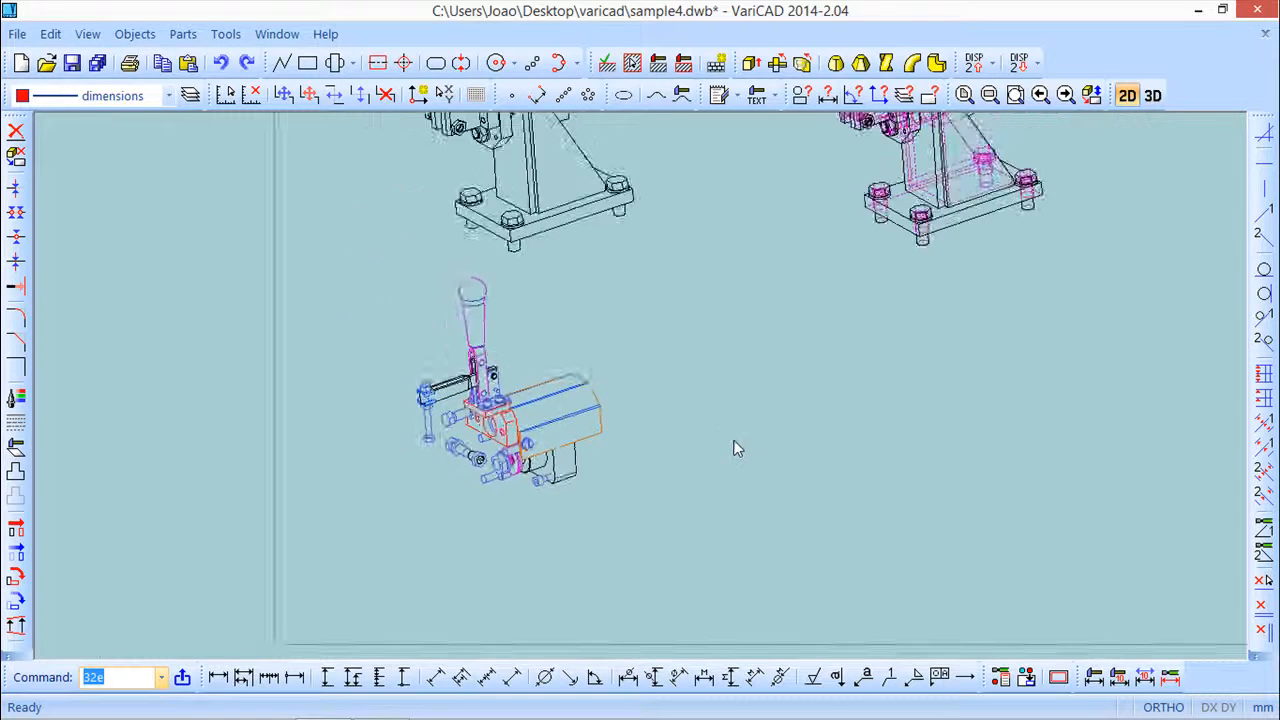
{"action": "middle_click_drag", "start_coordinate": [780, 408], "coordinate": [493, 527]}
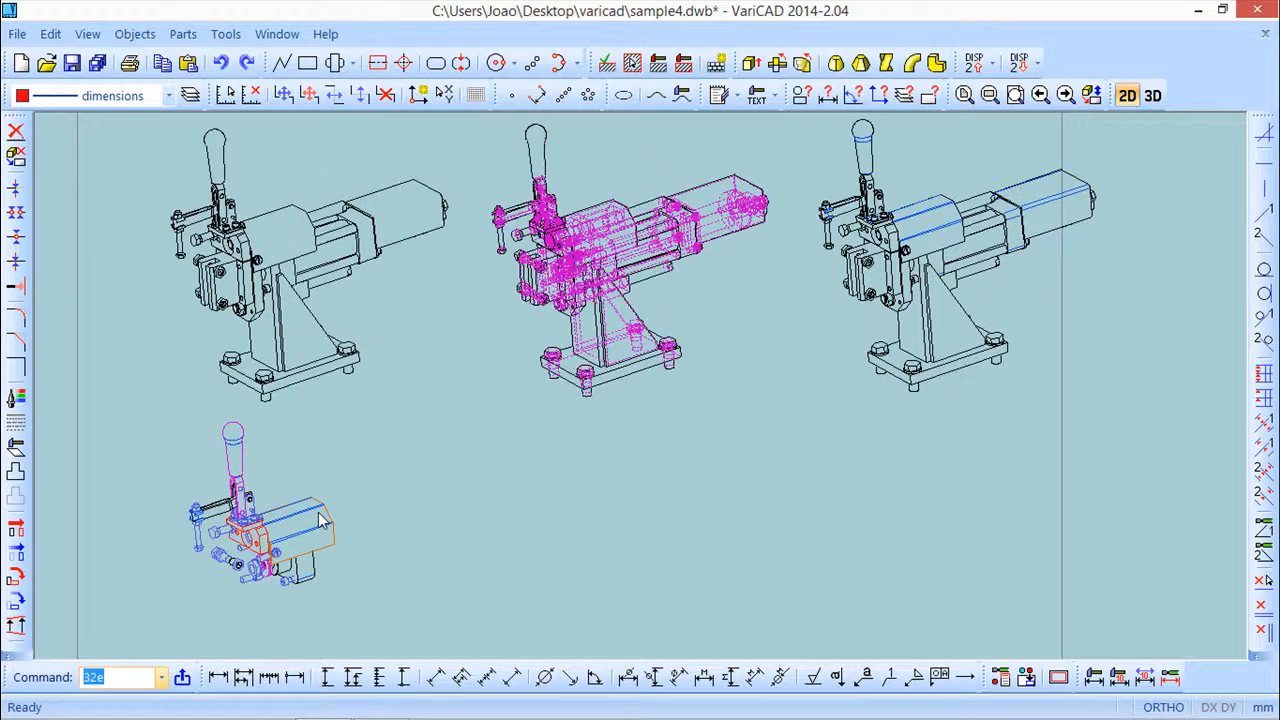
{"action": "scroll", "coordinate": [340, 543], "scroll_direction": "down", "scroll_amount": 2}
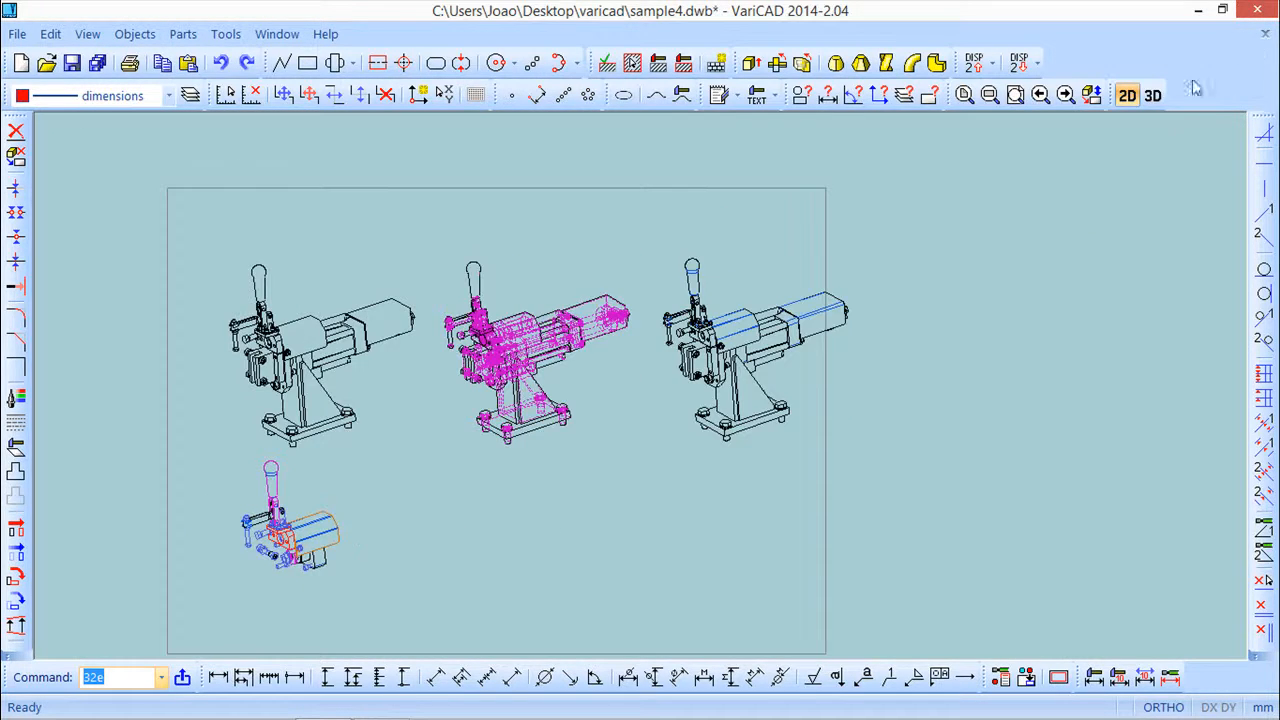
Return to 3D and start a 2D export from predefined views with front, left, top, right, bottom and back views enabled
{"action": "left_click", "coordinate": [1152, 96]}
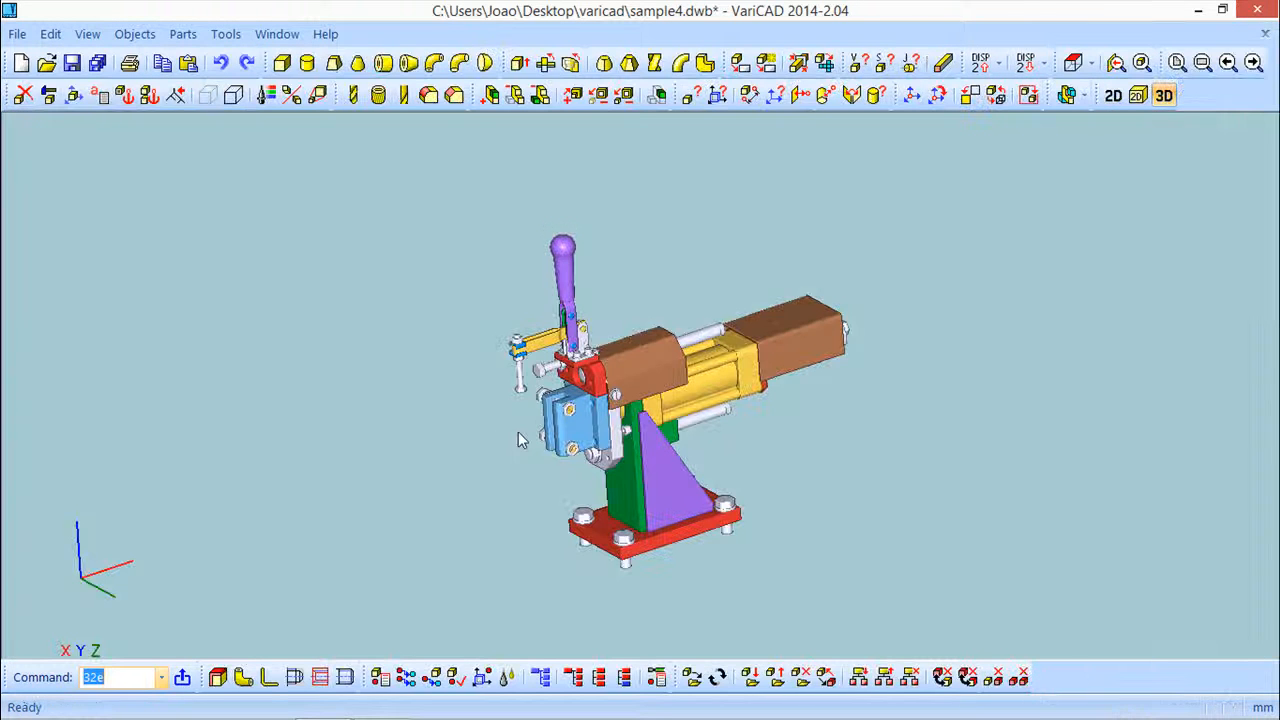
{"action": "scroll", "coordinate": [518, 440], "scroll_direction": "down", "scroll_amount": 1}
{"action": "left_click", "coordinate": [135, 34]}
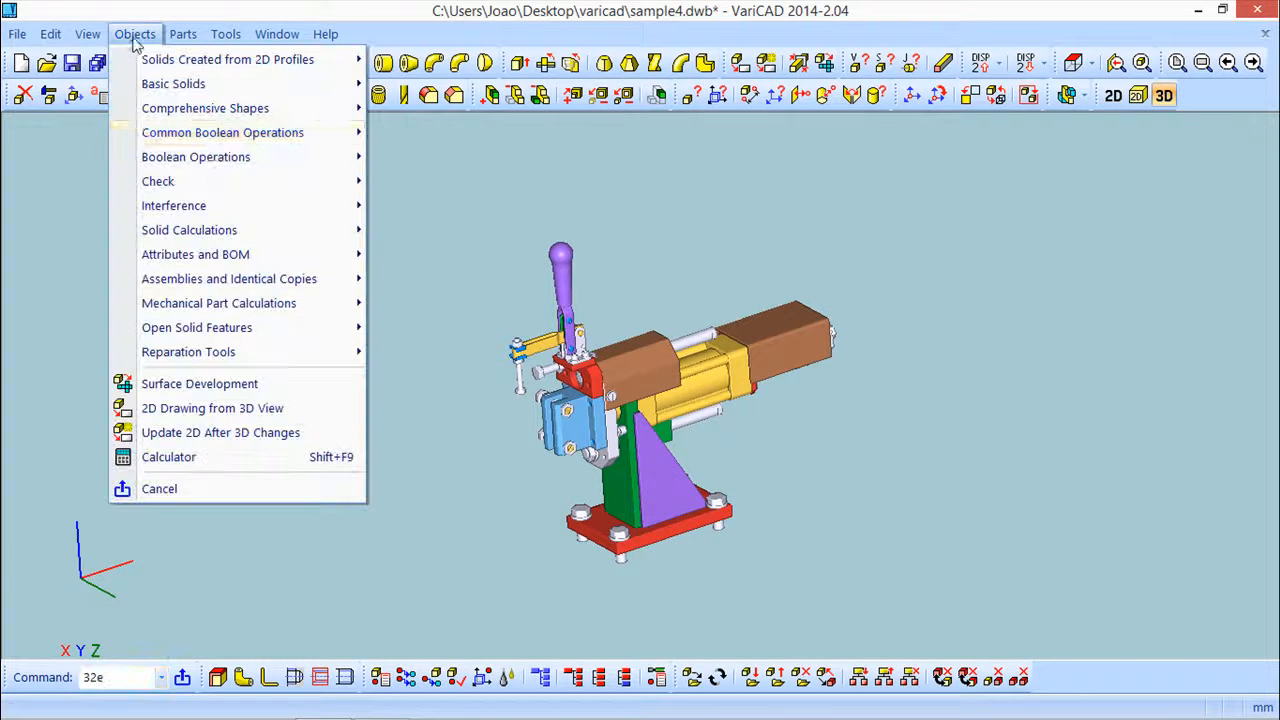
{"action": "left_click", "coordinate": [216, 418]}
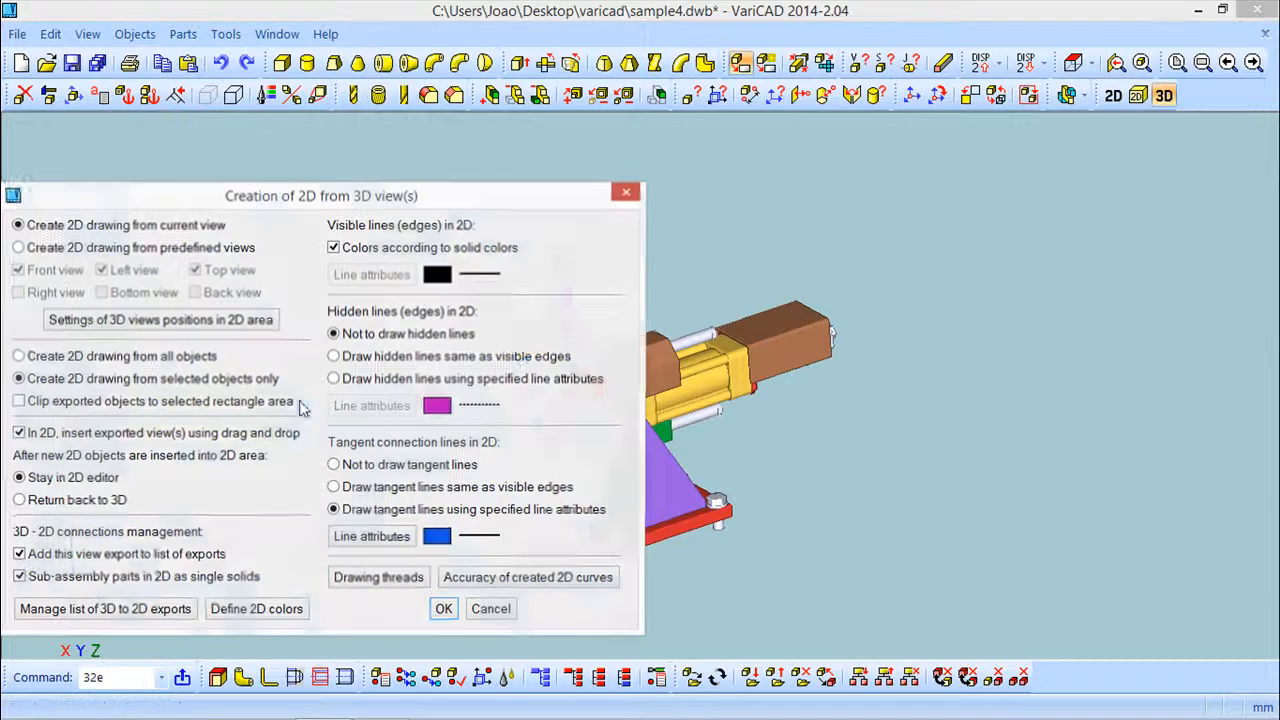
{"action": "left_click_drag", "start_coordinate": [338, 208], "coordinate": [567, 111]}
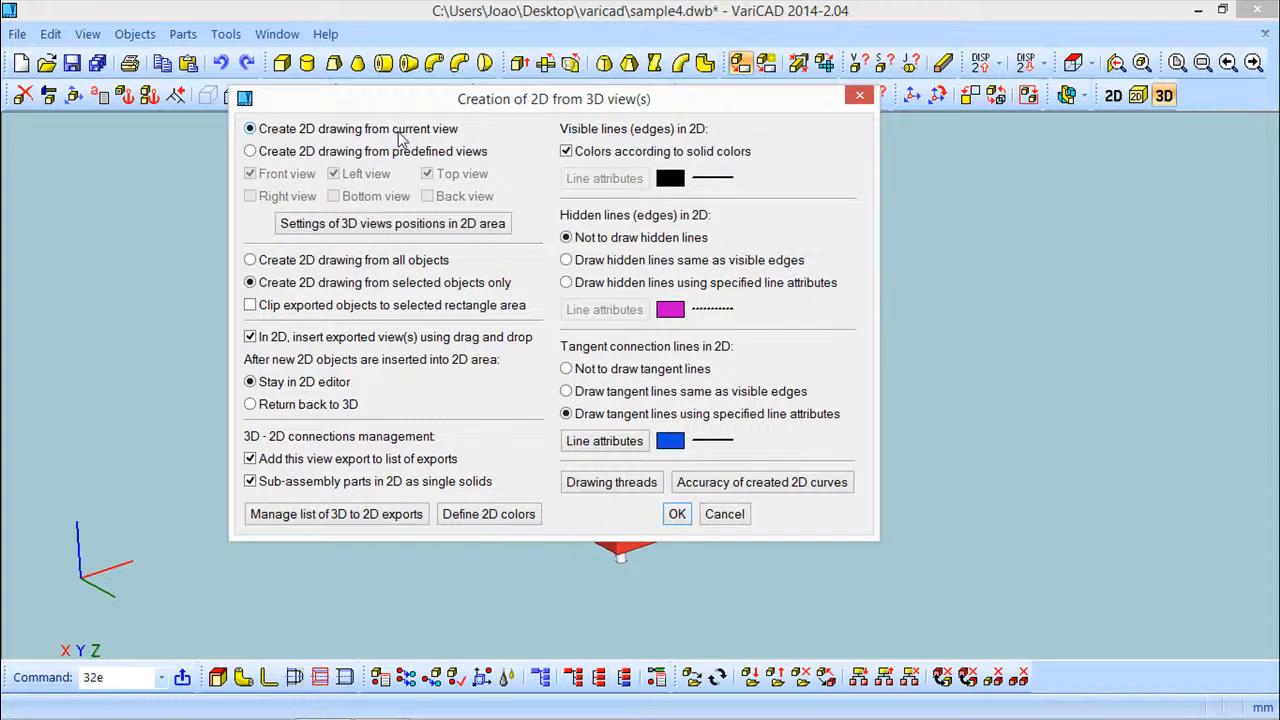
{"action": "left_click", "coordinate": [250, 152]}
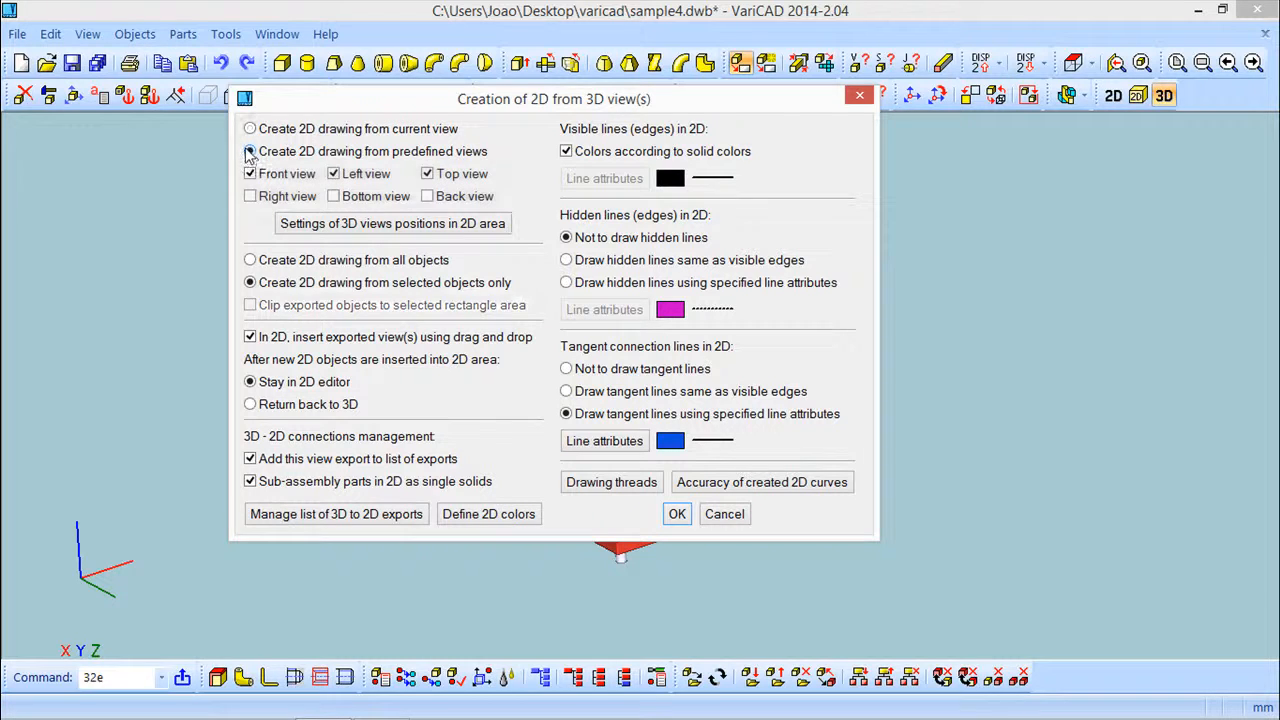
{"action": "left_click", "coordinate": [250, 196]}
{"action": "left_click", "coordinate": [333, 196]}
{"action": "left_click", "coordinate": [428, 197]}
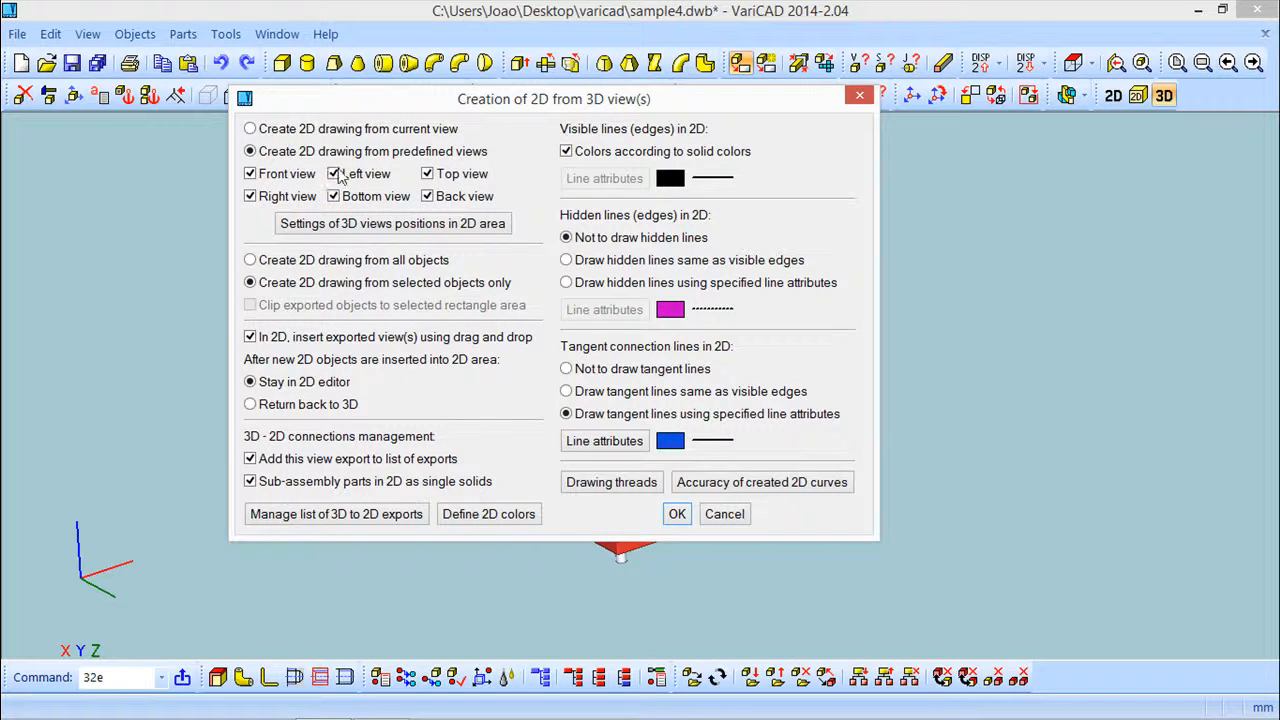
{"action": "left_click", "coordinate": [334, 174]}
Open the 3D views positions settings for the 2D area and close them unchanged
{"action": "left_click", "coordinate": [366, 226]}
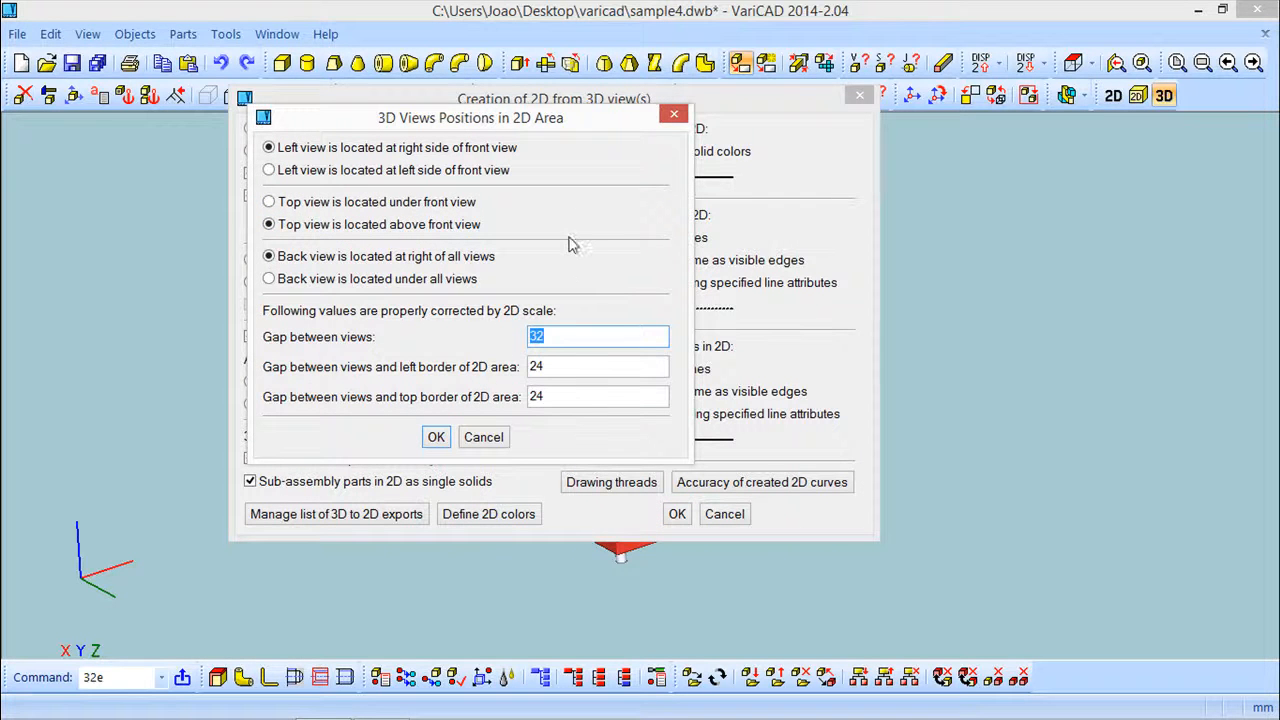
{"action": "left_click_drag", "start_coordinate": [412, 118], "coordinate": [645, 147]}
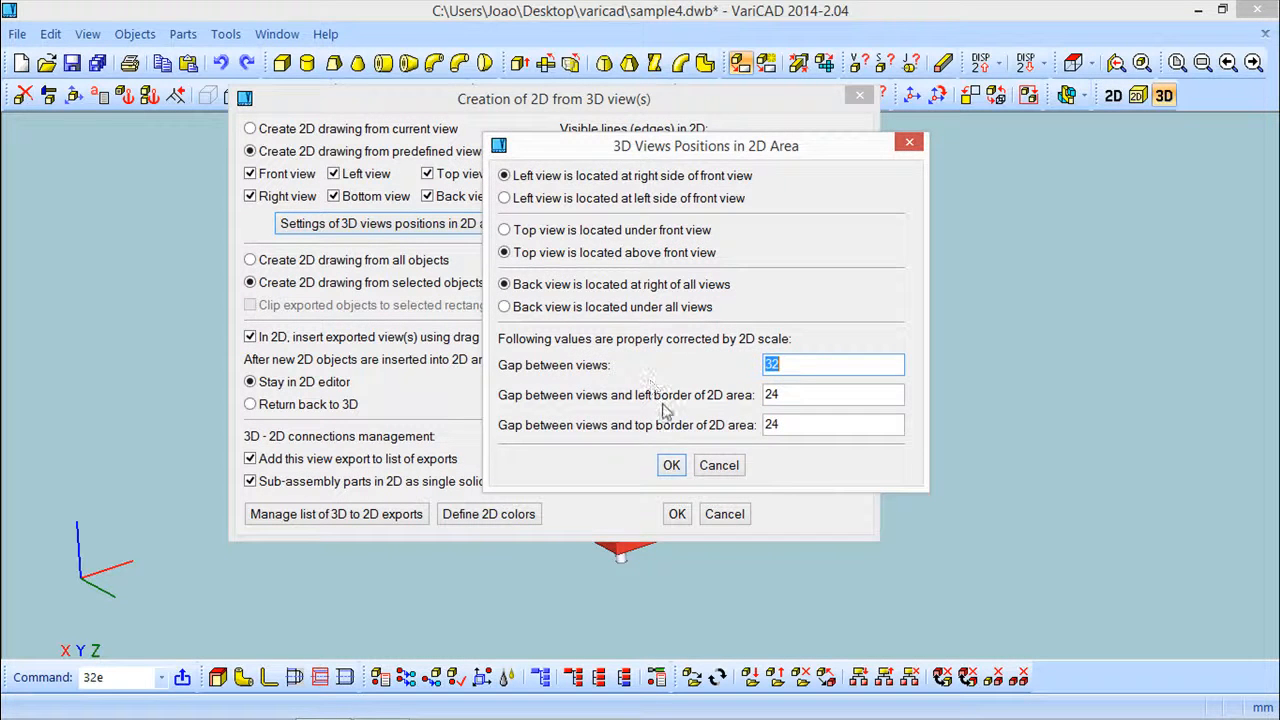
{"action": "left_click", "coordinate": [671, 465]}
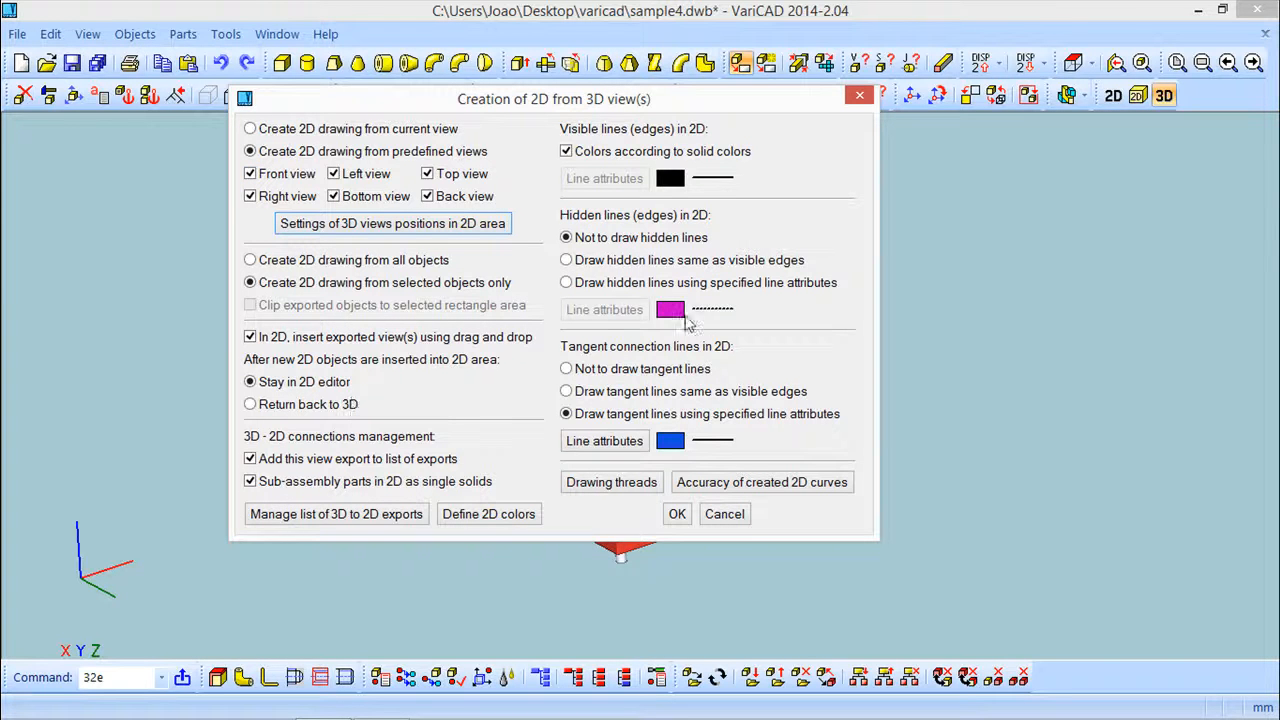
Export all objects without solid colors, placing the six predefined views to the right of the earlier drawings
{"action": "left_click", "coordinate": [566, 152]}
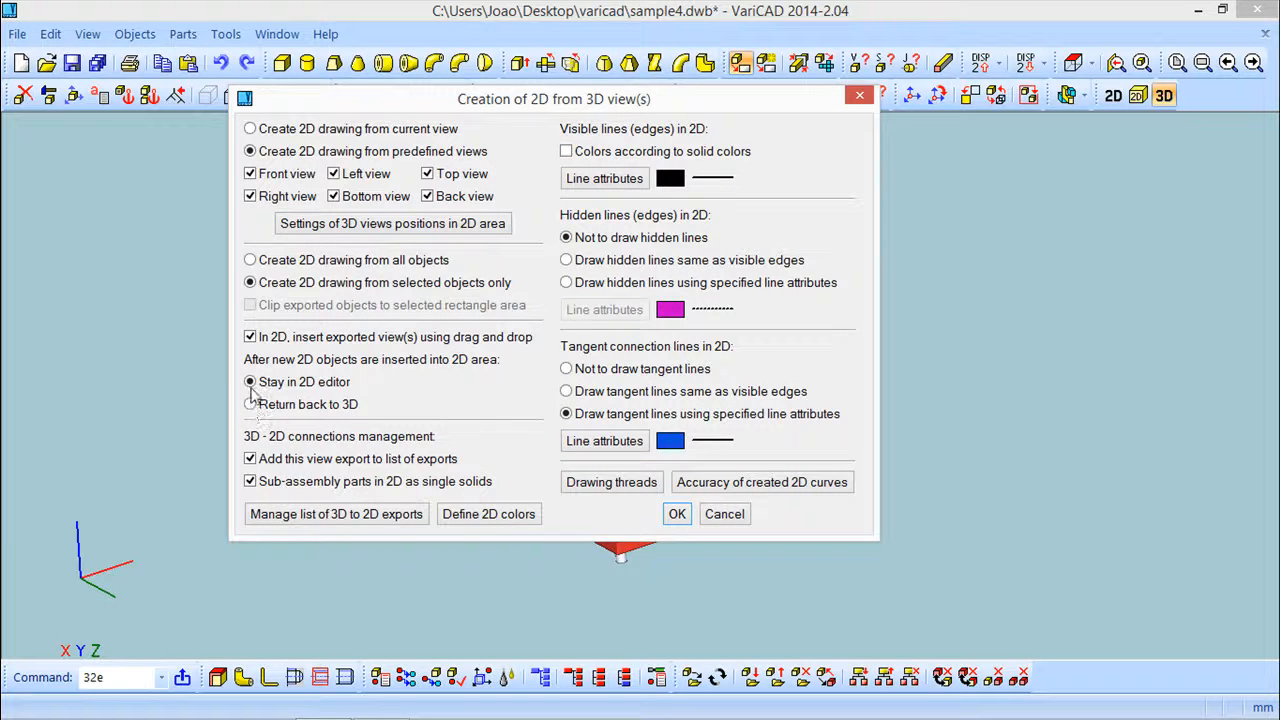
{"action": "left_click", "coordinate": [250, 261]}
{"action": "left_click", "coordinate": [680, 516]}
{"action": "scroll", "coordinate": [648, 464], "scroll_direction": "down", "scroll_amount": 5}
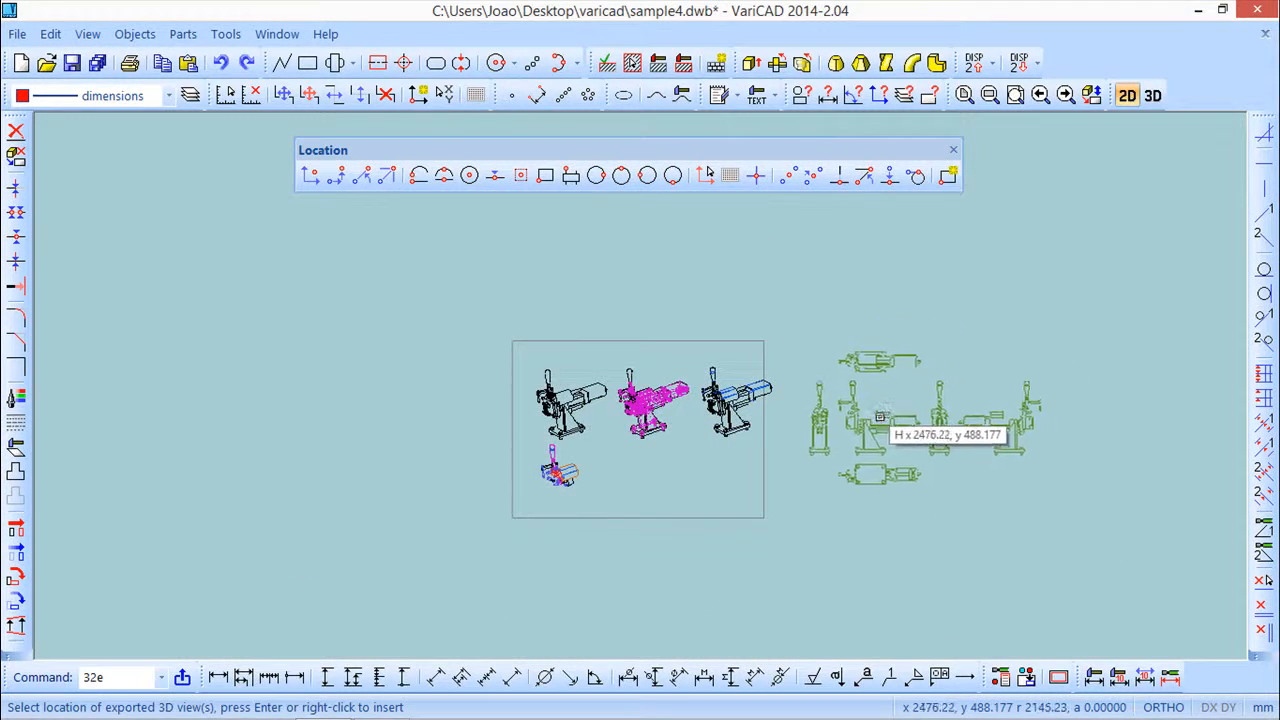
{"action": "left_click", "coordinate": [880, 418]}
Zoom and pan across the six predefined views to inspect their details
{"action": "scroll", "coordinate": [928, 516], "scroll_direction": "up", "scroll_amount": 4}
{"action": "scroll", "coordinate": [918, 504], "scroll_direction": "up", "scroll_amount": 1}
{"action": "mouse_move", "coordinate": [928, 440]}
{"action": "middle_mouse_down"}
{"action": "mouse_move", "coordinate": [806, 545]}
{"action": "mouse_move", "coordinate": [597, 580]}
{"action": "mouse_move", "coordinate": [583, 560]}
{"action": "middle_mouse_up"}
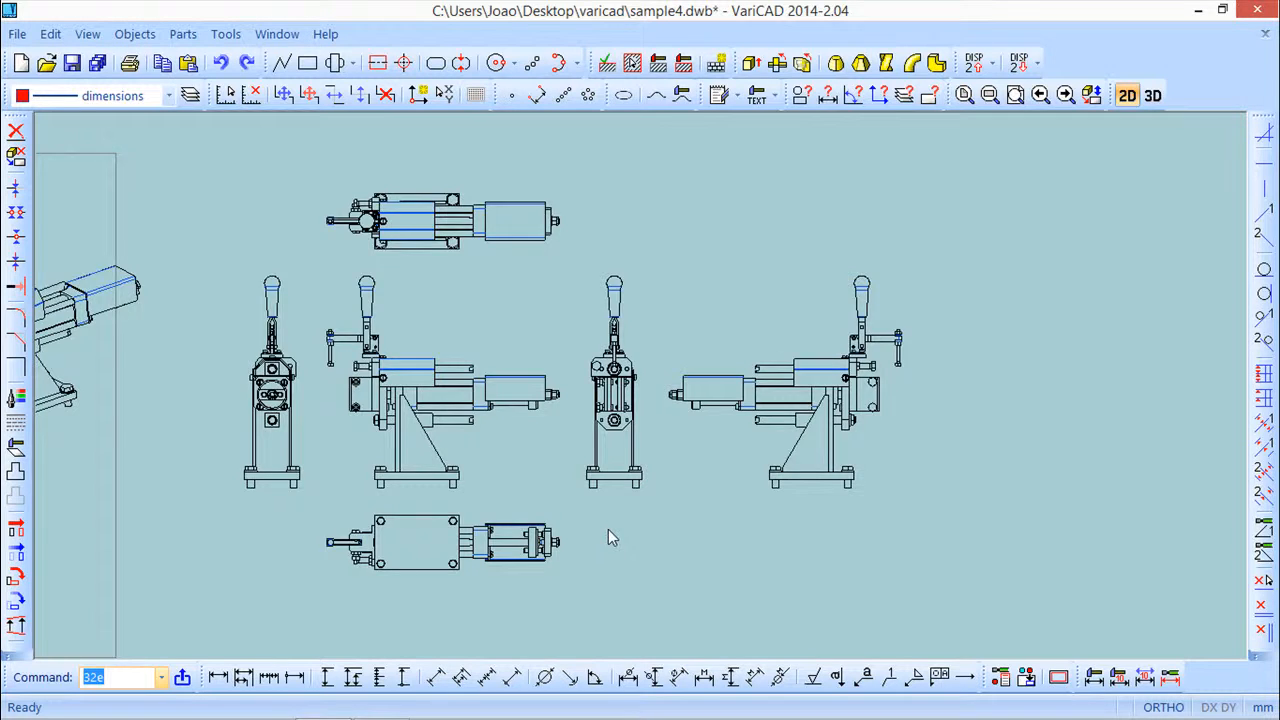
{"action": "scroll", "coordinate": [607, 530], "scroll_direction": "down", "scroll_amount": 1}
{"action": "scroll", "coordinate": [604, 528], "scroll_direction": "up", "scroll_amount": 3}
{"action": "scroll", "coordinate": [636, 472], "scroll_direction": "up", "scroll_amount": 4}
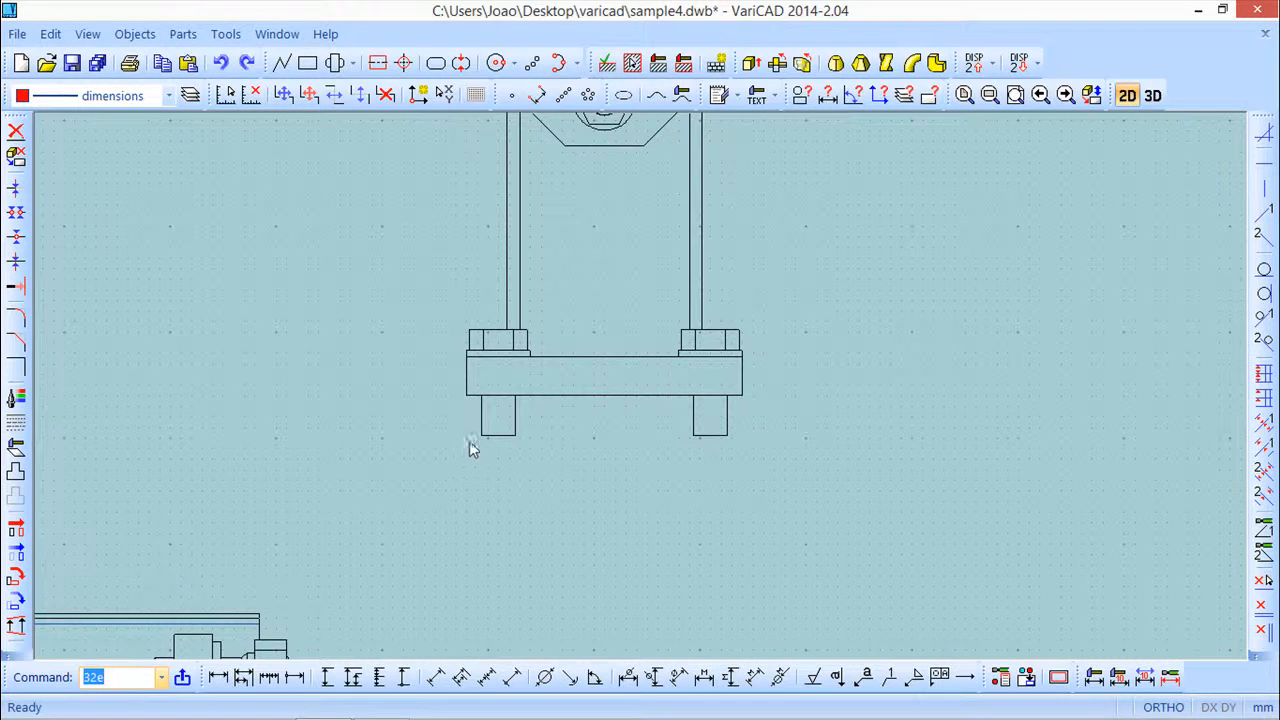
Add a horizontal dimension across the width of a support foot under the base plate
{"action": "type", "text": "hdi"}
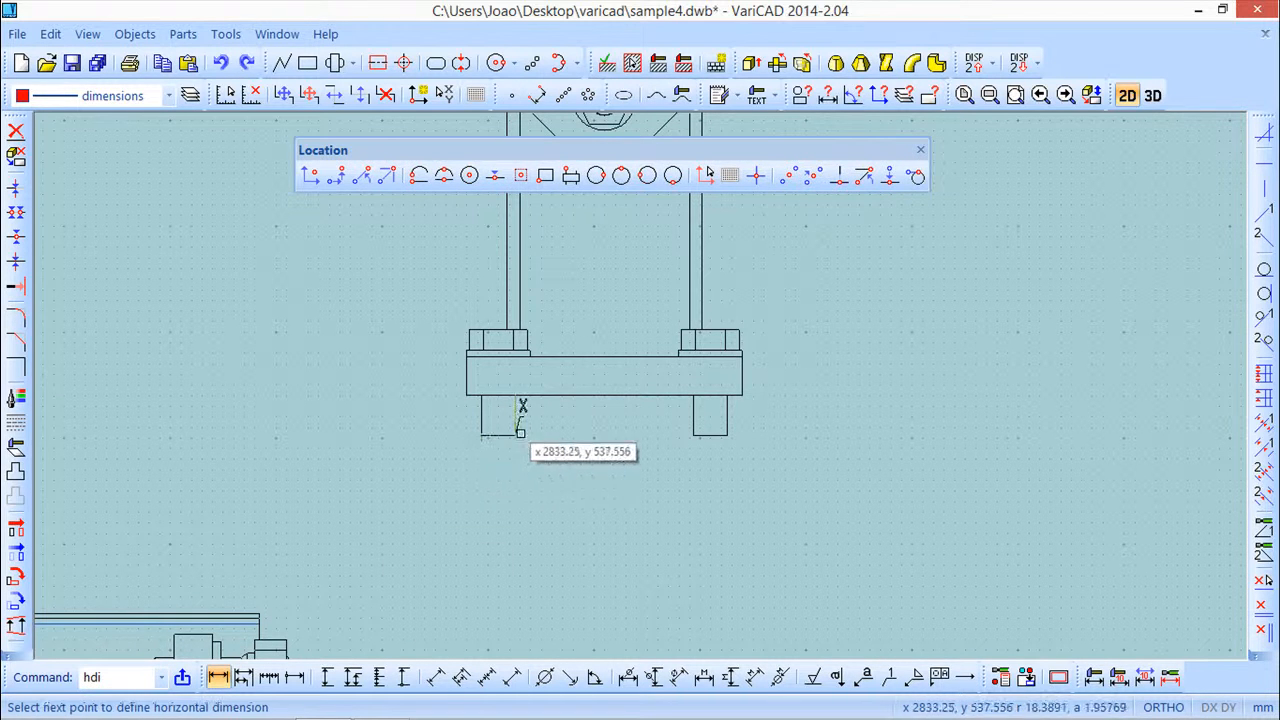
{"action": "left_click", "coordinate": [483, 437]}
{"action": "left_click", "coordinate": [514, 438]}
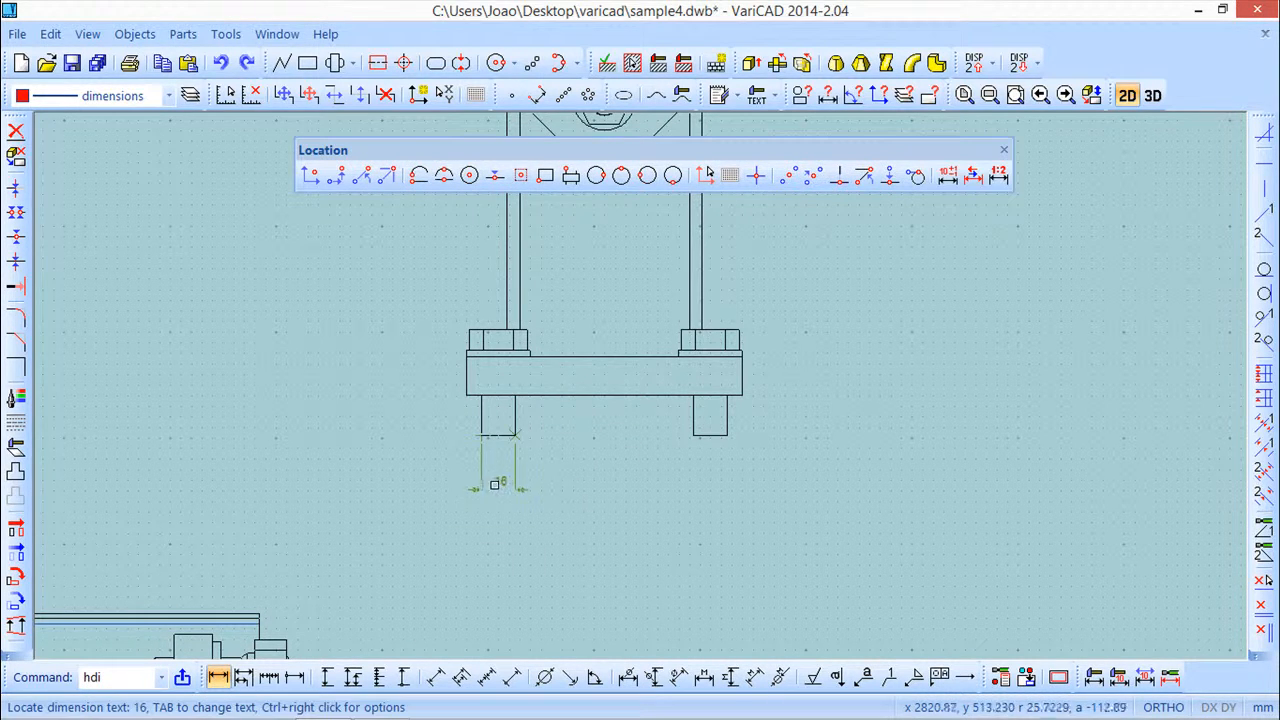
{"action": "left_click", "coordinate": [500, 484]}
Zoom out and pan to view all exported drawings side by side
{"action": "scroll", "coordinate": [604, 549], "scroll_direction": "down", "scroll_amount": 2}
{"action": "scroll", "coordinate": [620, 540], "scroll_direction": "down", "scroll_amount": 3}
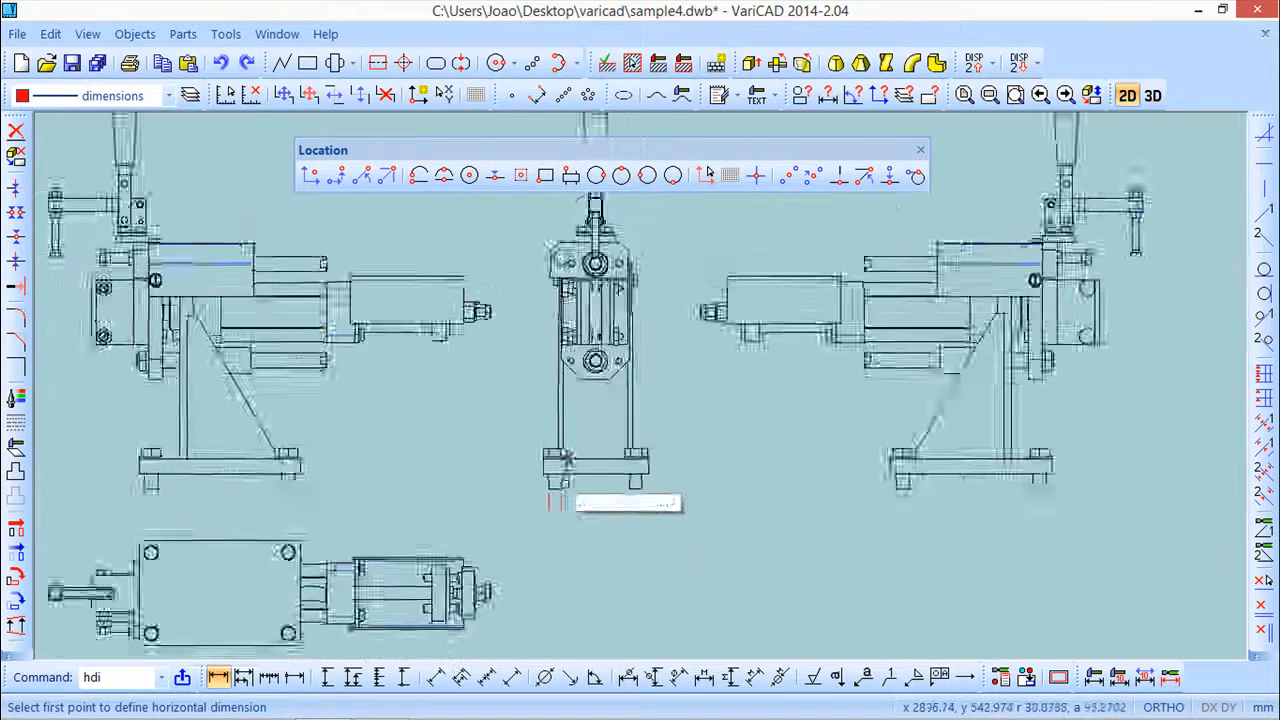
{"action": "scroll", "coordinate": [548, 420], "scroll_direction": "up", "scroll_amount": 1}
{"action": "middle_click_drag", "start_coordinate": [554, 417], "coordinate": [625, 425]}
{"action": "scroll", "coordinate": [600, 437], "scroll_direction": "down", "scroll_amount": 4}
{"action": "middle_click_drag", "start_coordinate": [374, 491], "coordinate": [595, 471]}
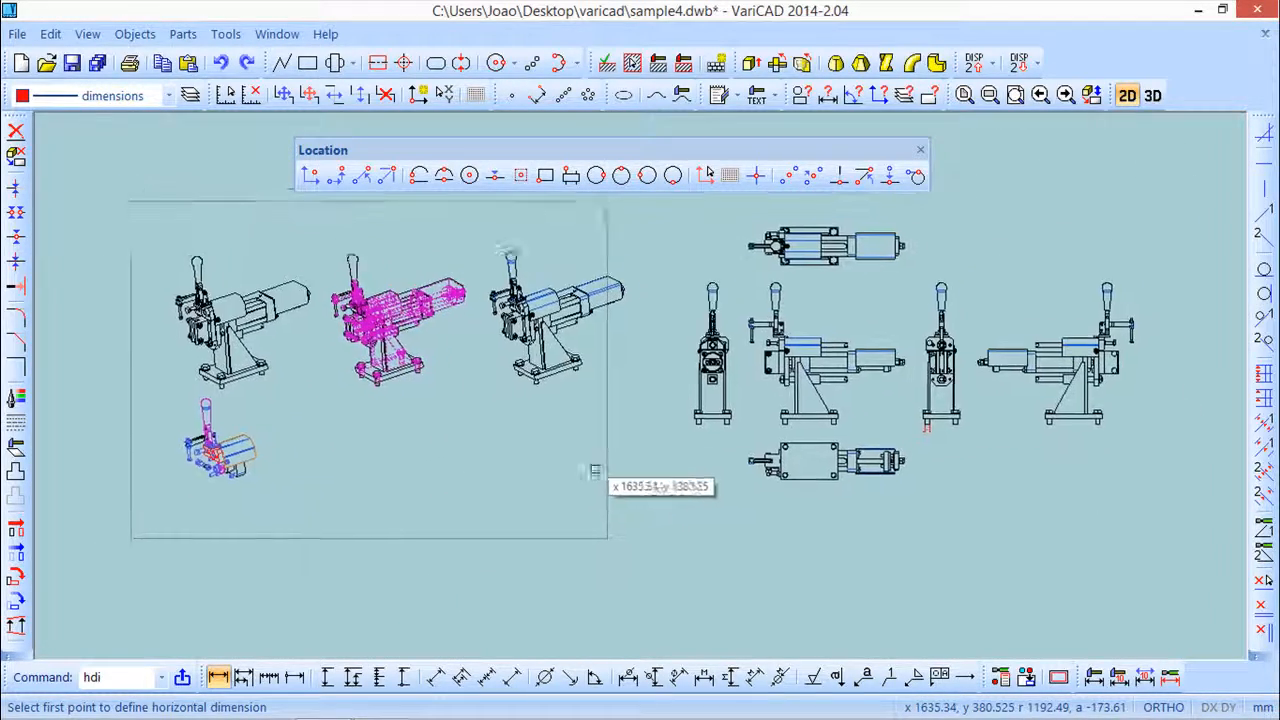
Switch to 3D space and open the list of 3D-to-2D exports from the 2D Drawing from 3D View command
{"action": "left_click", "coordinate": [920, 149]}
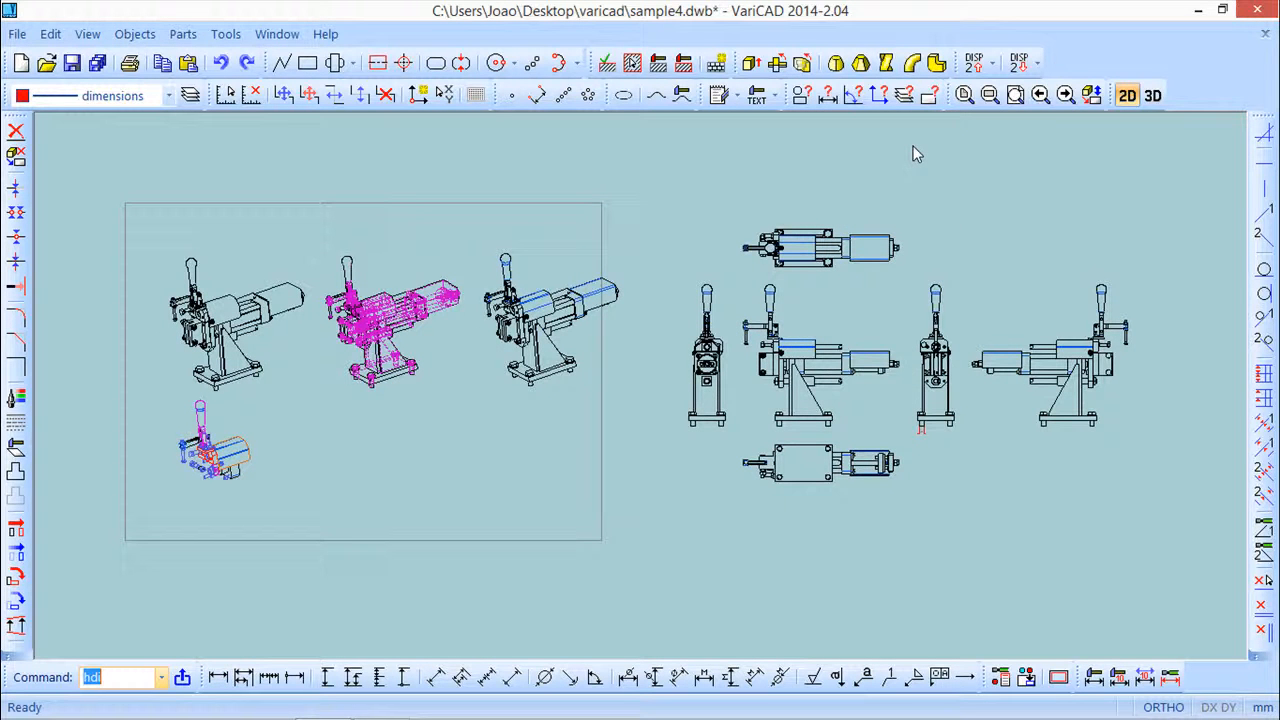
{"action": "left_click", "coordinate": [1152, 95]}
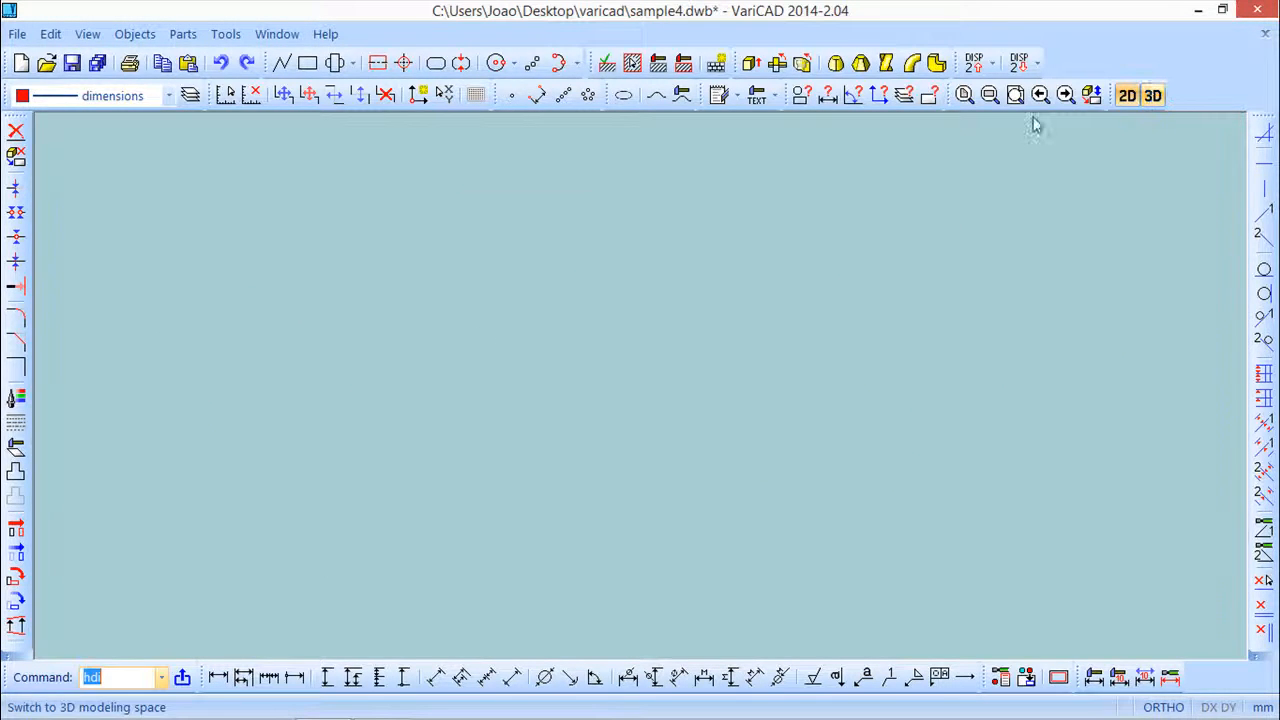
{"action": "left_click", "coordinate": [135, 34]}
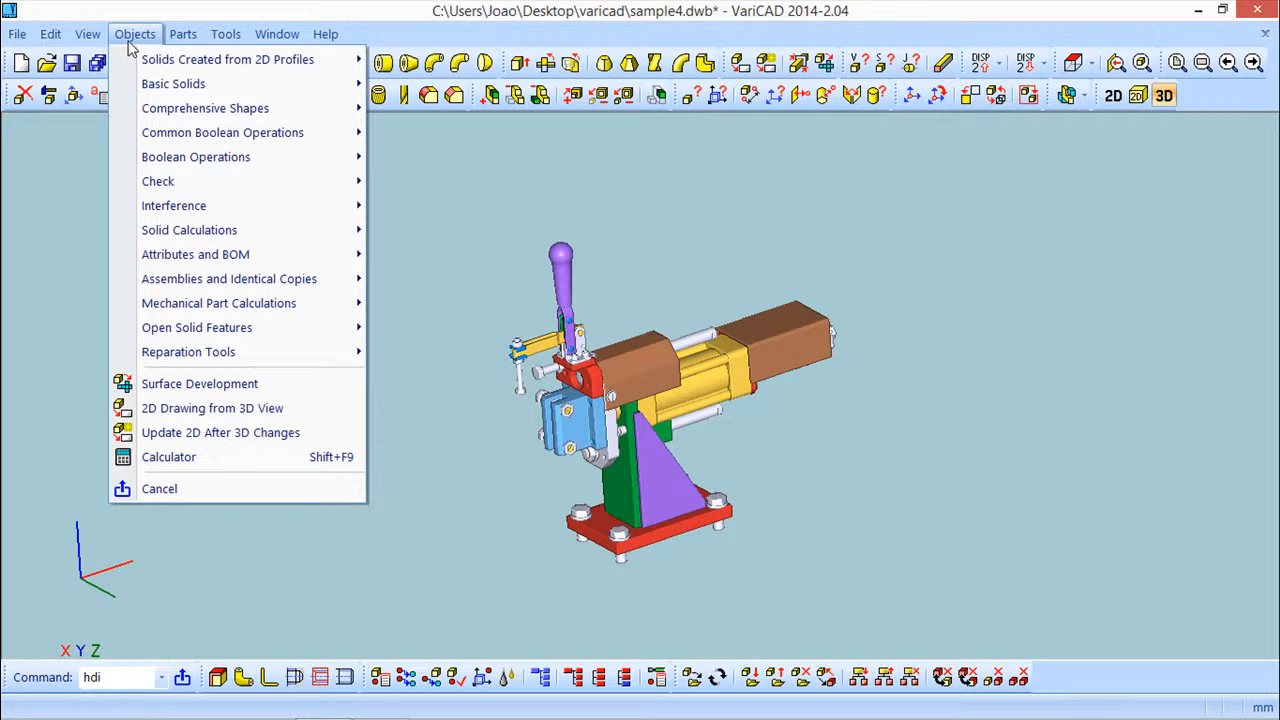
{"action": "left_click", "coordinate": [209, 418]}
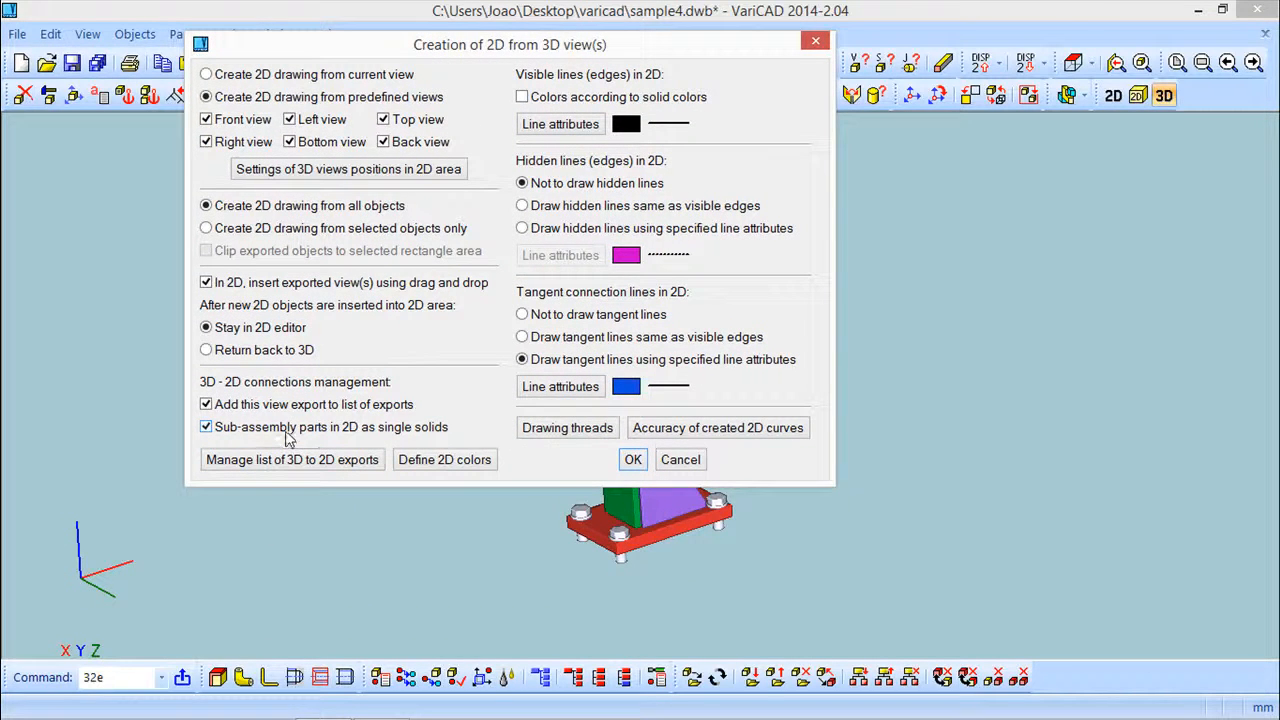
{"action": "left_click", "coordinate": [256, 462]}
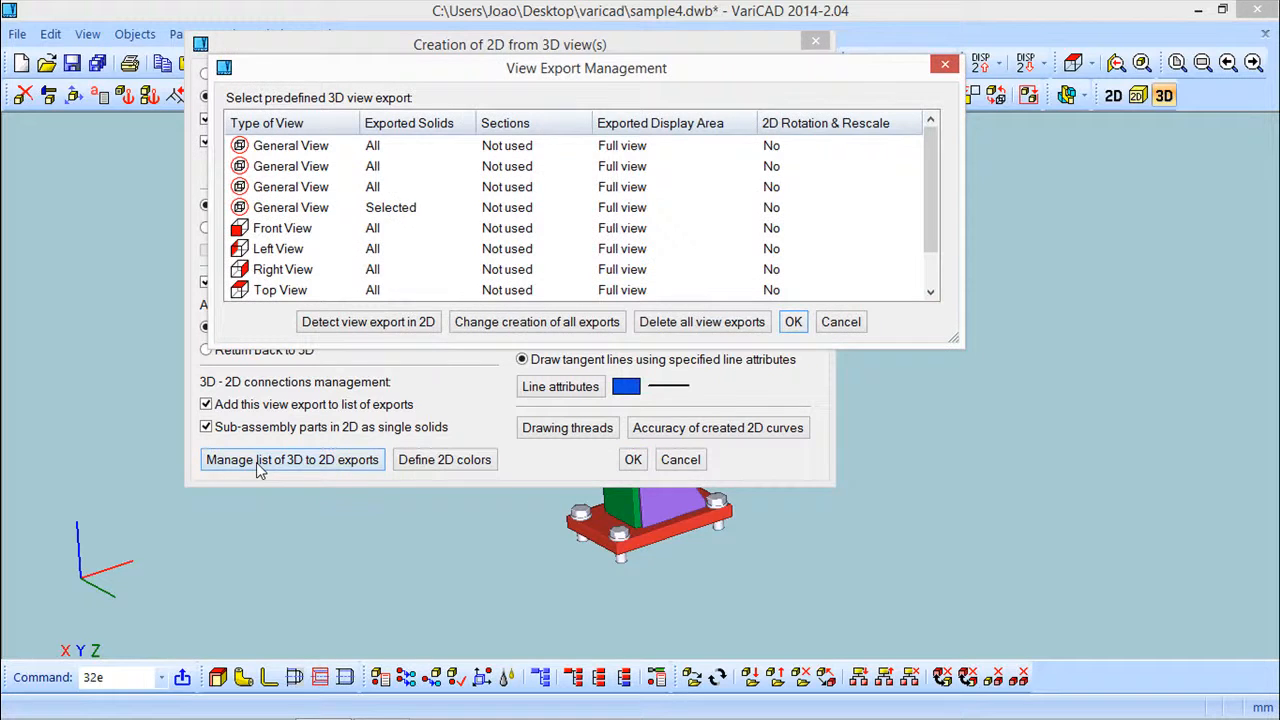
Review the recorded view exports, their exported solids, sections and display areas
{"action": "left_click_drag", "start_coordinate": [507, 73], "coordinate": [628, 270]}
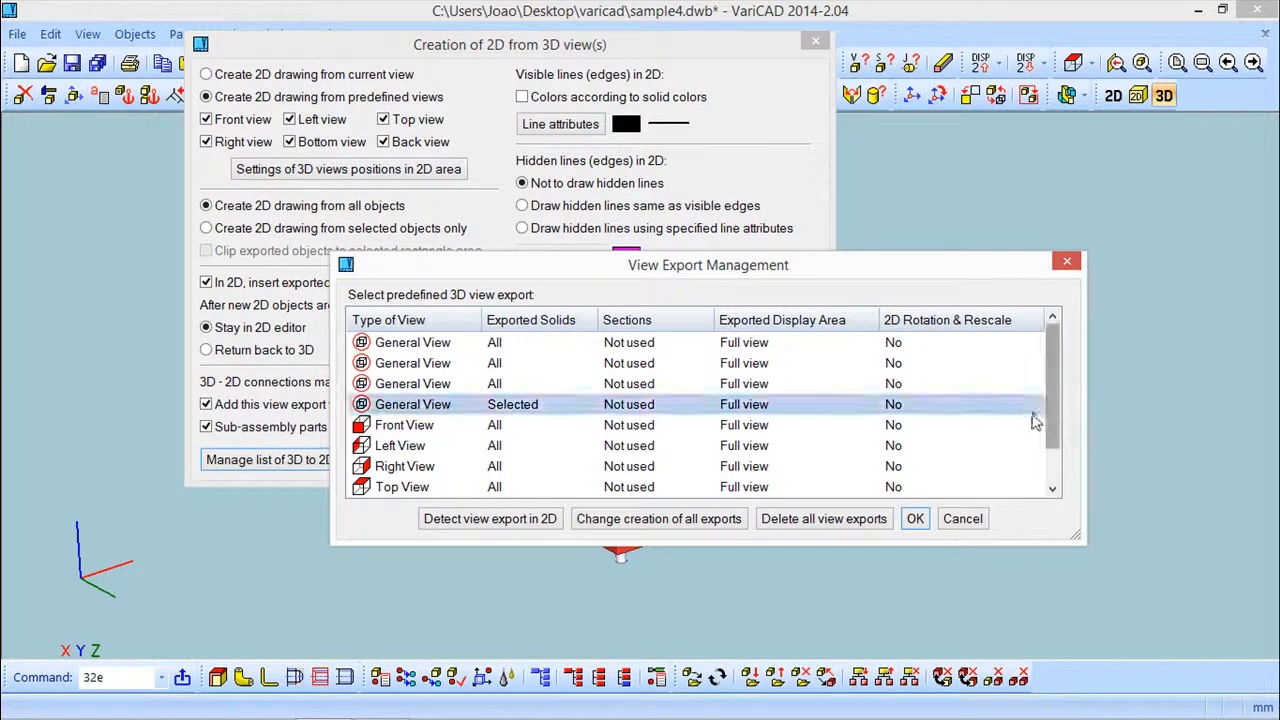
{"action": "mouse_move", "coordinate": [1054, 440]}
{"action": "left_mouse_down"}
{"action": "mouse_move", "coordinate": [1055, 490]}
{"action": "mouse_move", "coordinate": [1052, 440]}
{"action": "left_mouse_up"}
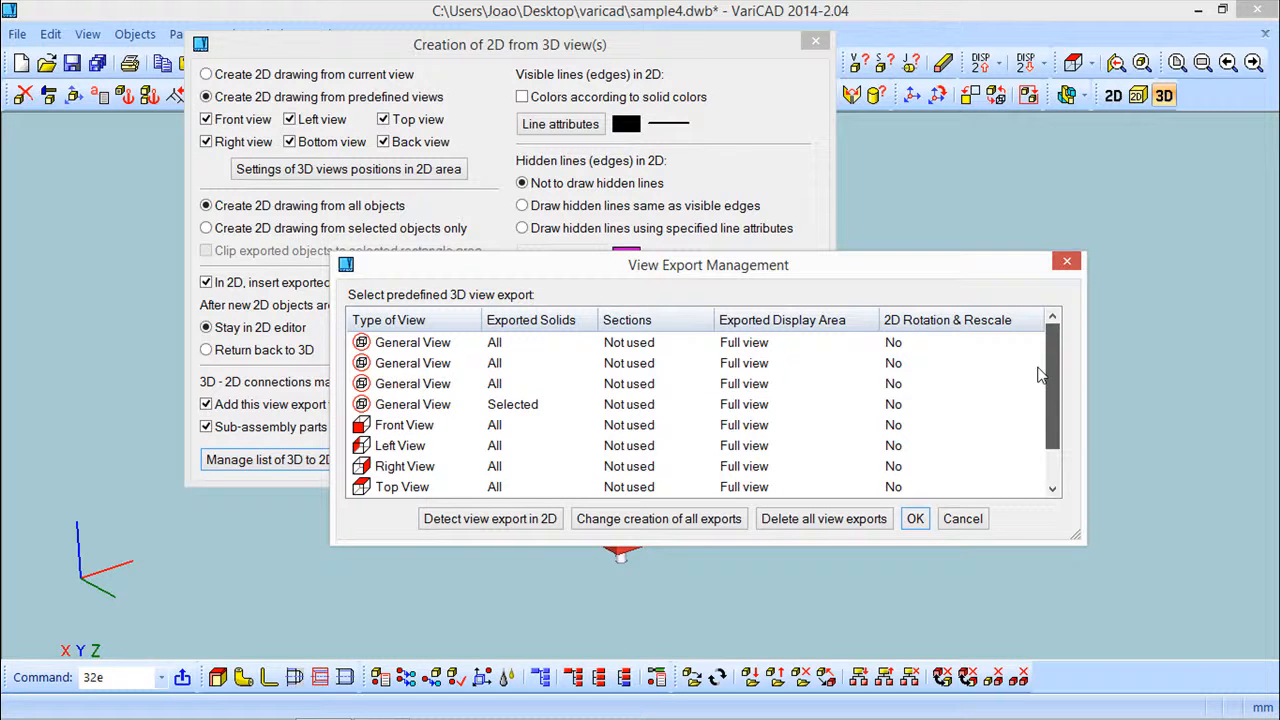
{"action": "left_click", "coordinate": [420, 350]}
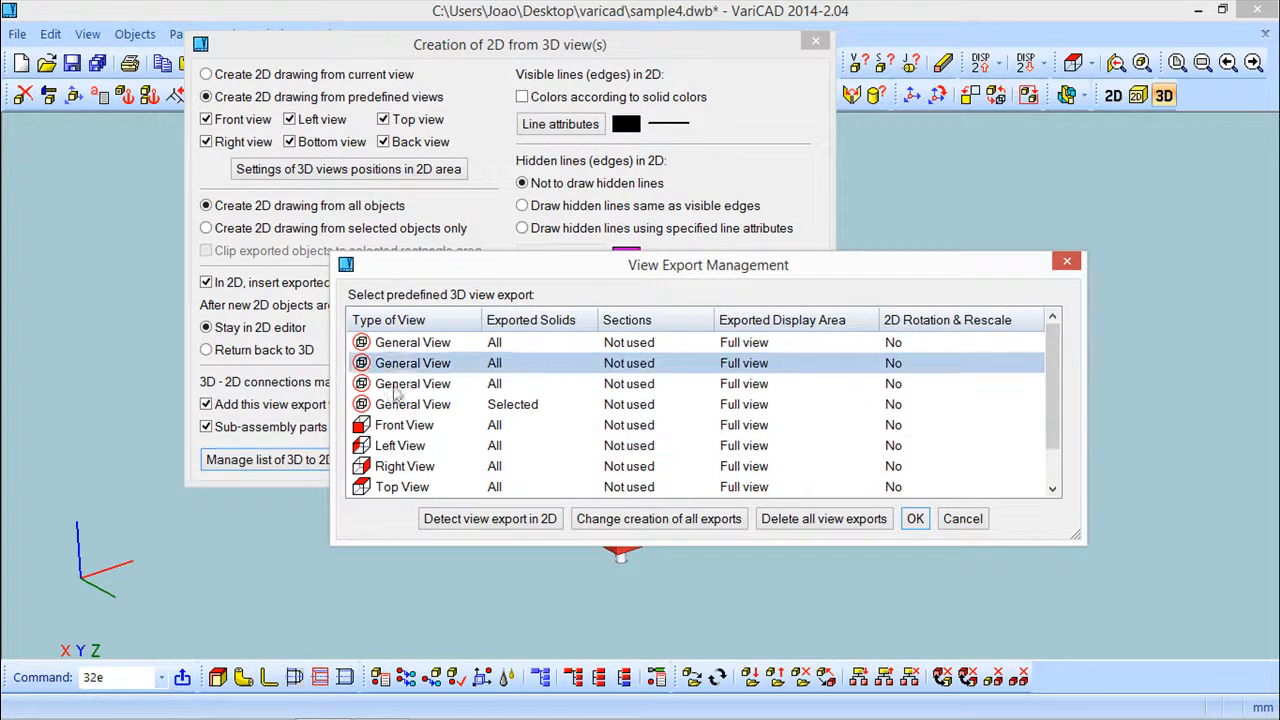
{"action": "left_click_drag", "start_coordinate": [785, 277], "coordinate": [770, 207]}
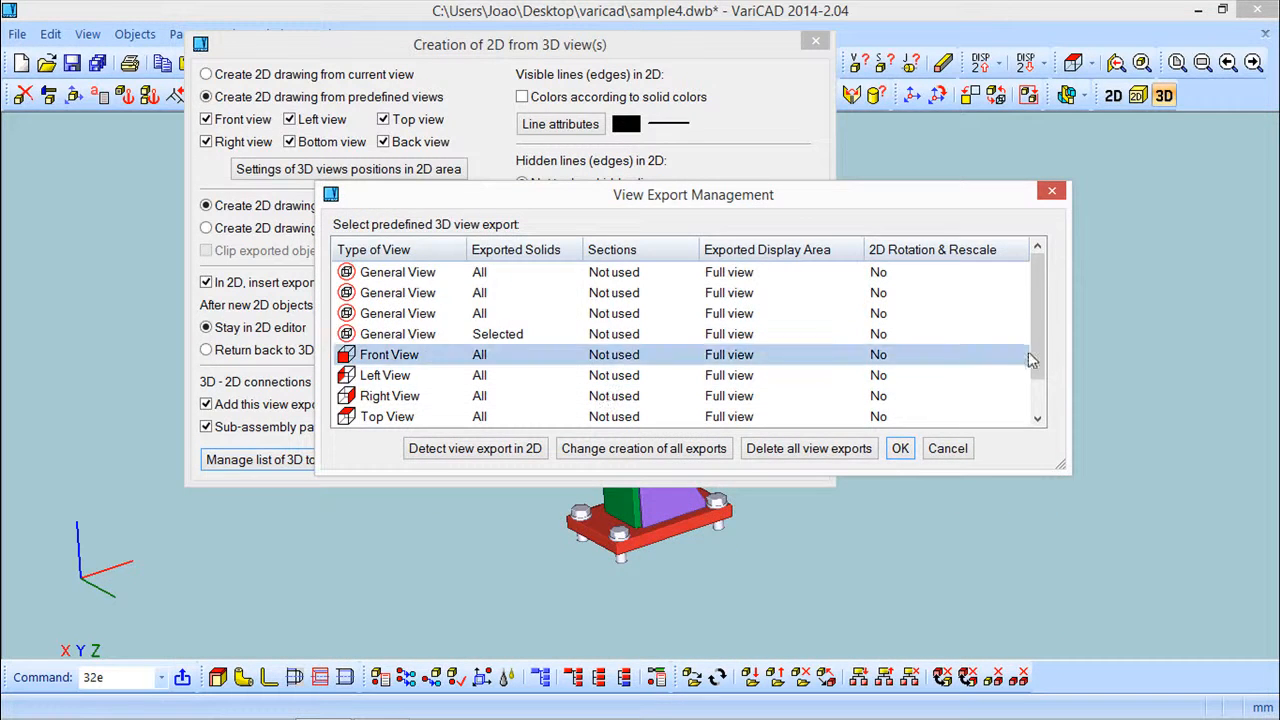
{"action": "scroll", "coordinate": [1032, 360], "scroll_direction": "down", "scroll_amount": 1}
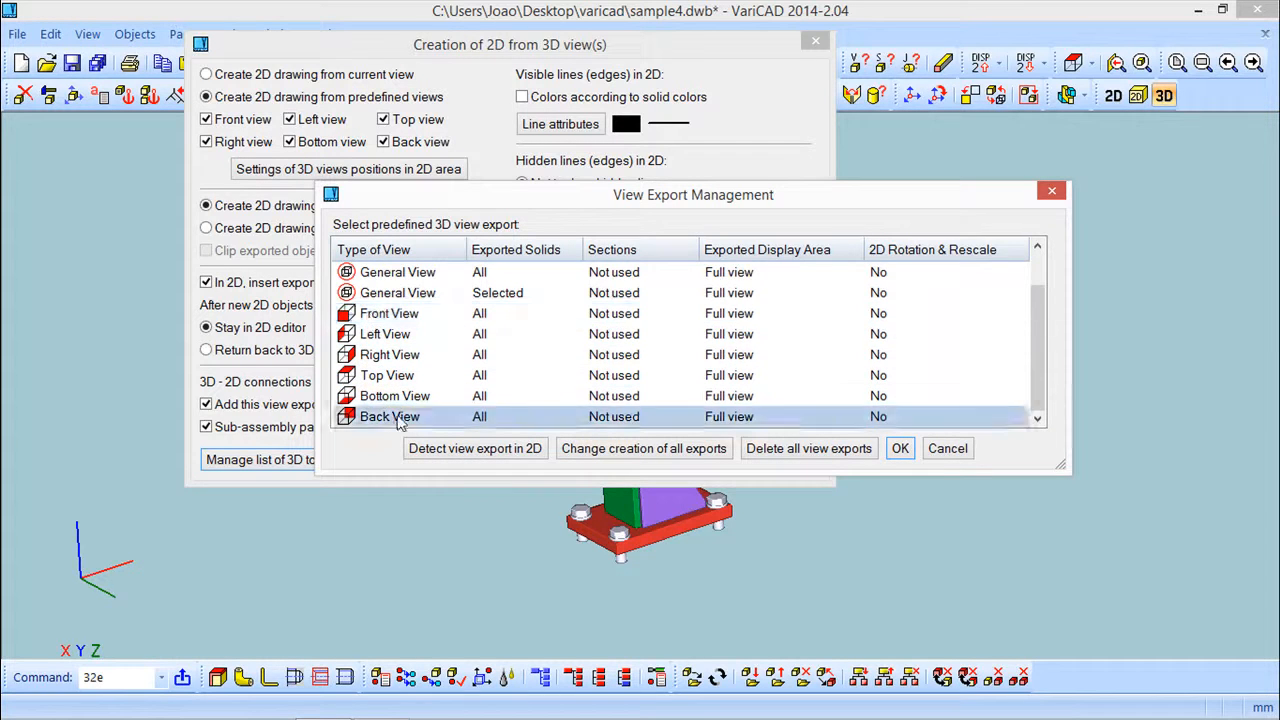
{"action": "scroll", "coordinate": [1034, 325], "scroll_direction": "up", "scroll_amount": 1}
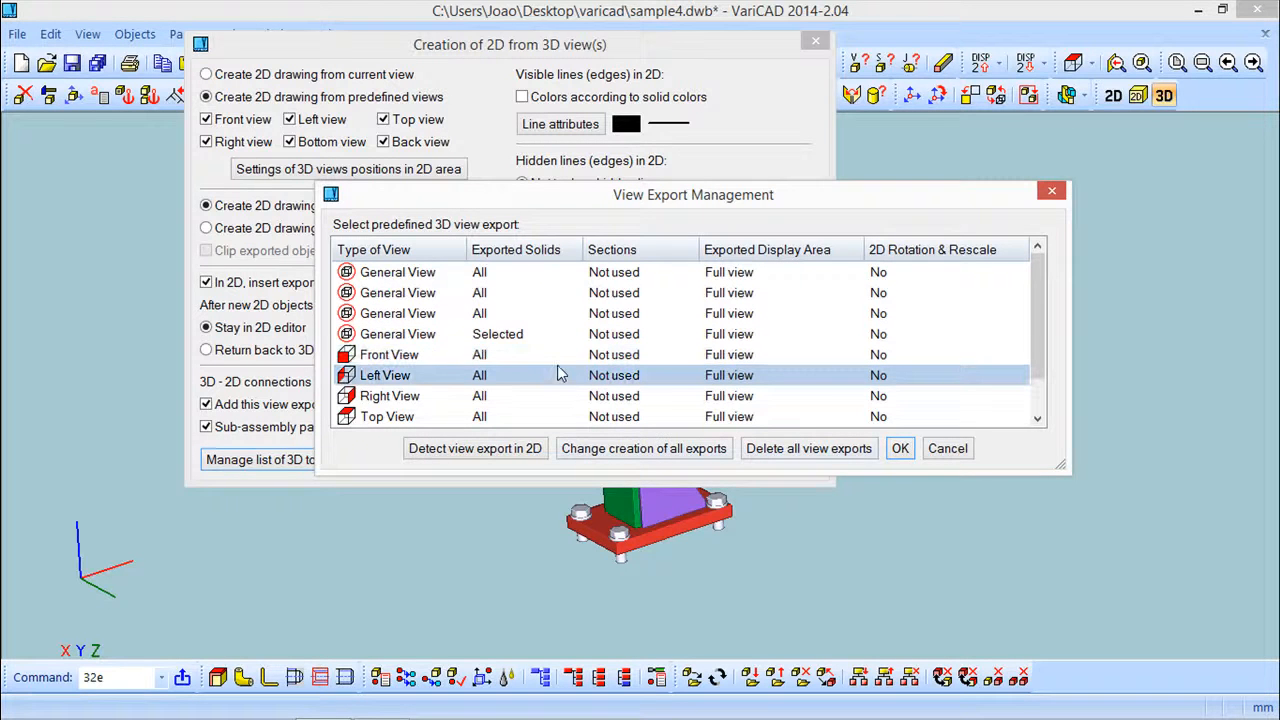
Highlight in 2D the objects created by the general view export of selected solids
{"action": "right_click", "coordinate": [367, 338]}
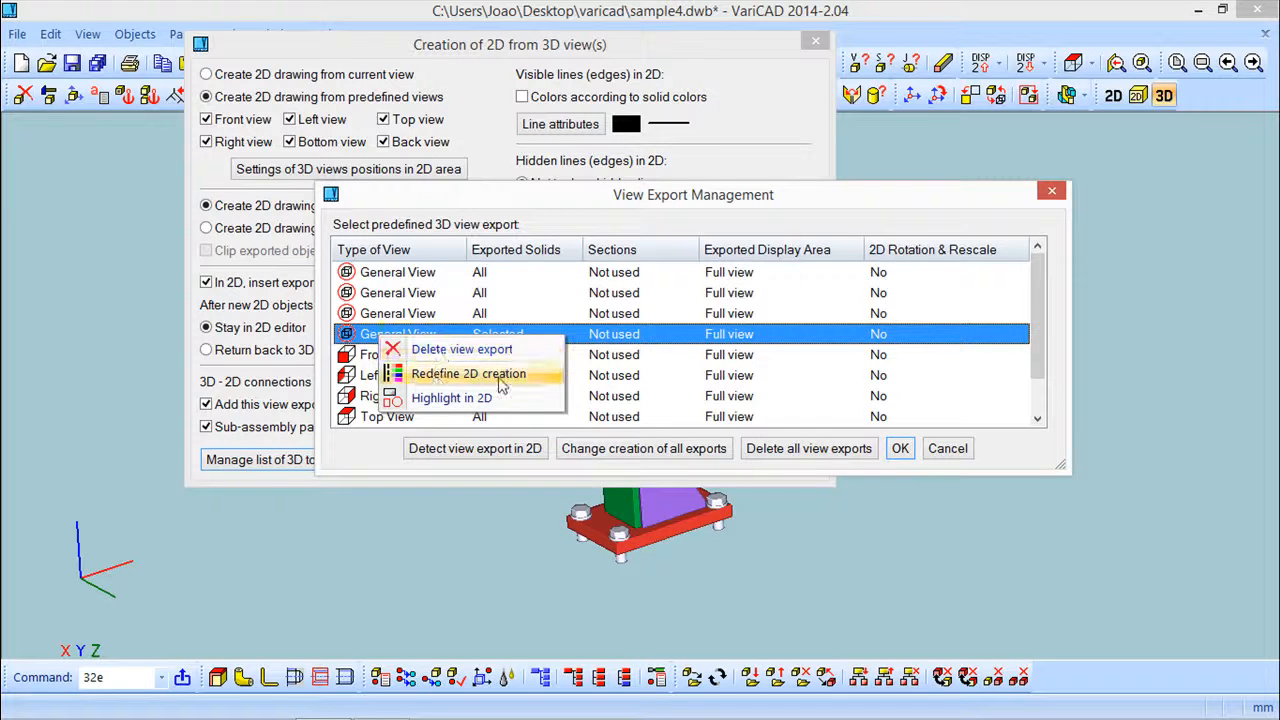
{"action": "left_click", "coordinate": [432, 397]}
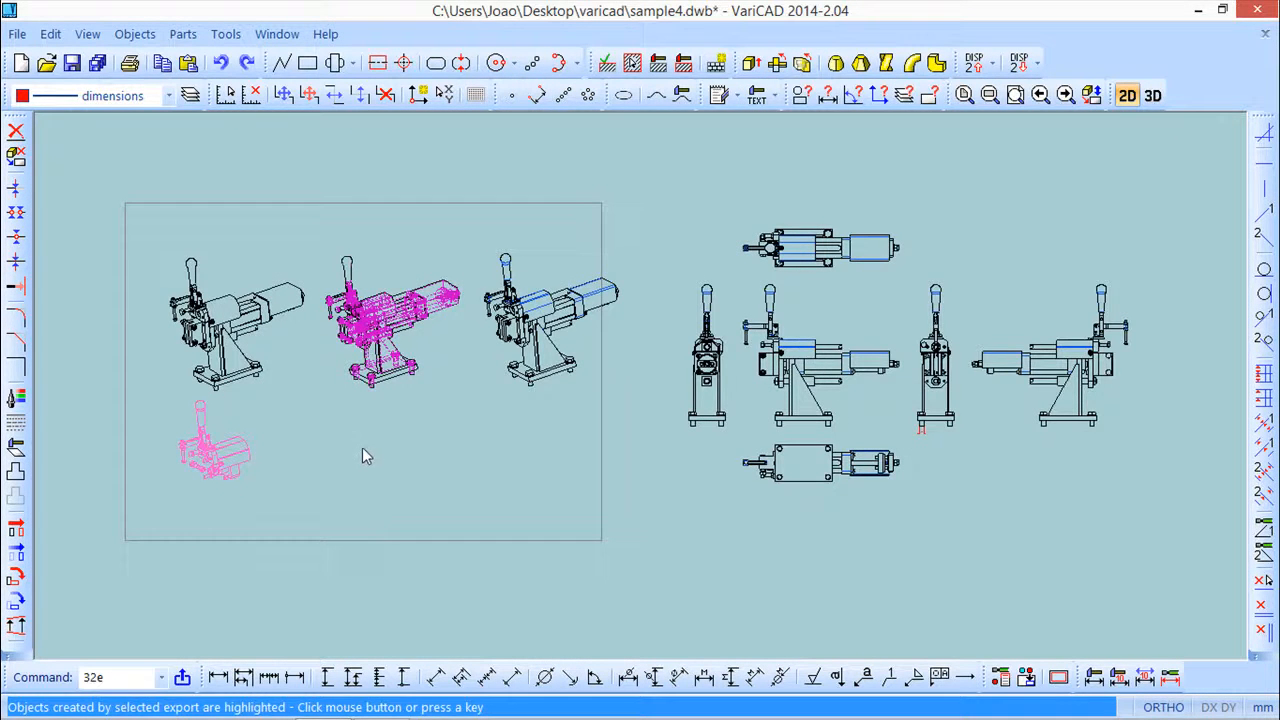
{"action": "left_click", "coordinate": [363, 447]}
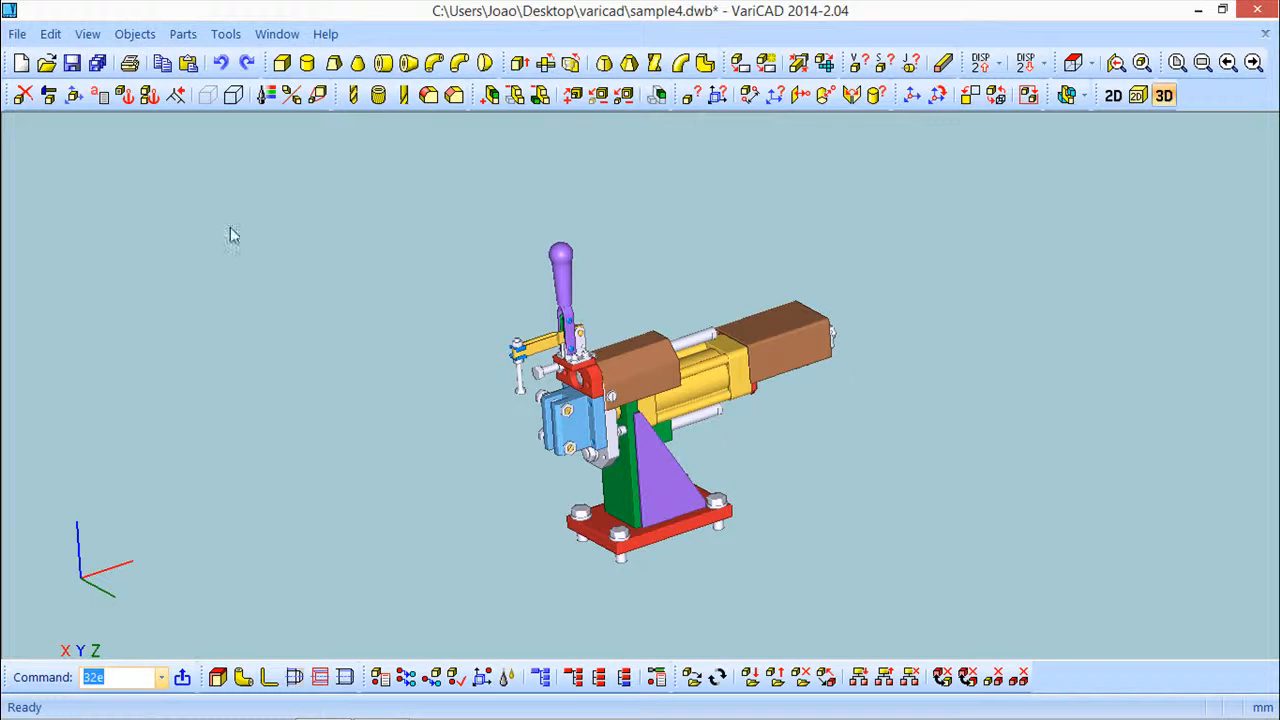
Delete the handle lever solid from the 3D assembly
{"action": "left_click", "coordinate": [24, 95]}
{"action": "left_click", "coordinate": [562, 276]}
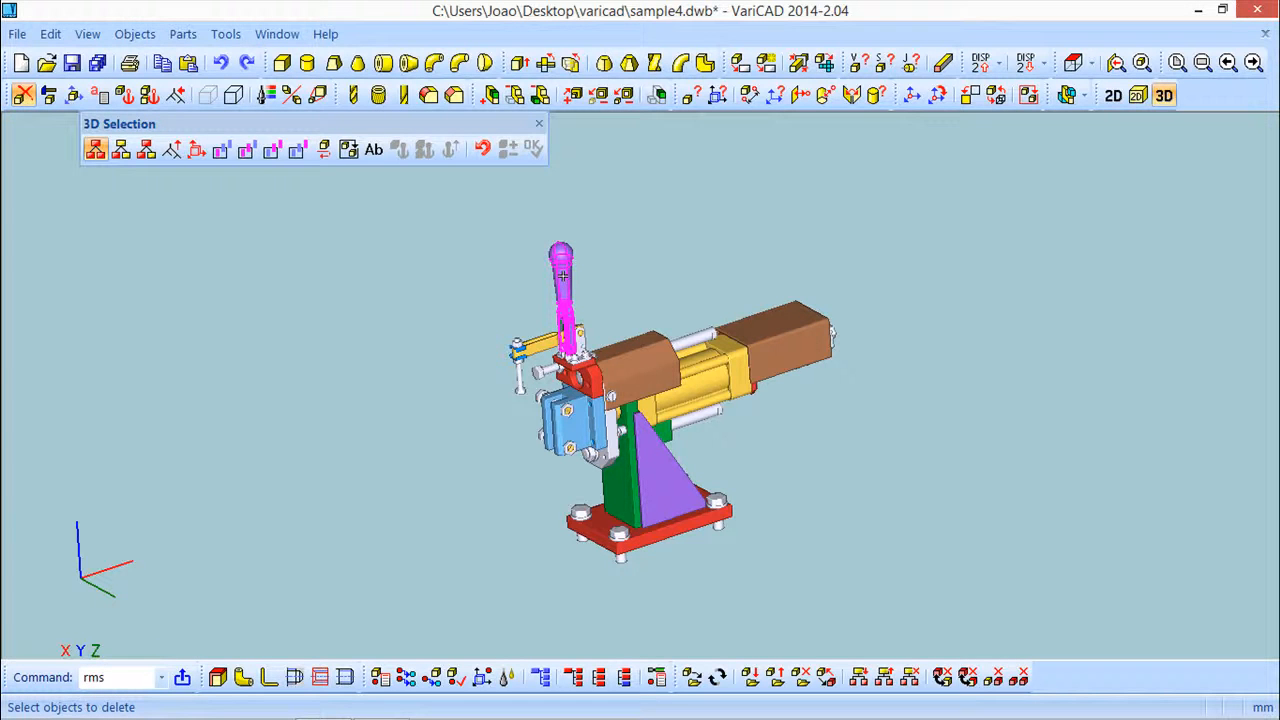
{"action": "right_click", "coordinate": [455, 261]}
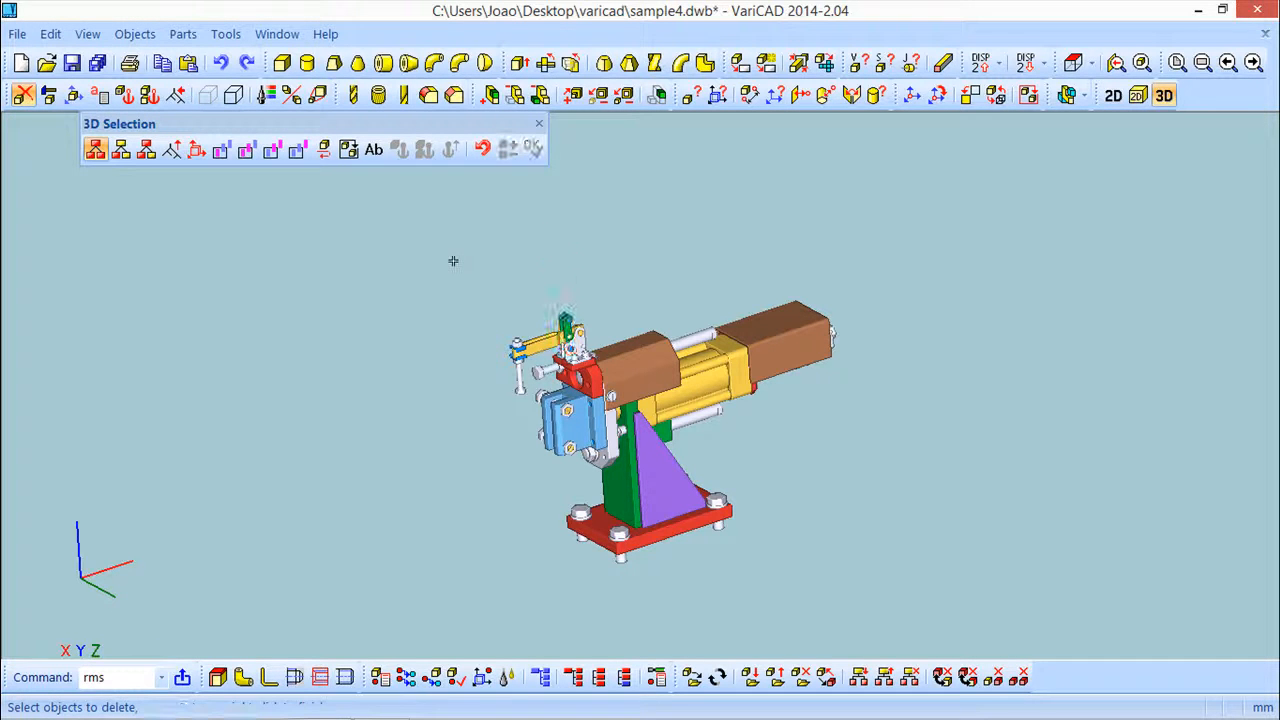
{"action": "left_click", "coordinate": [539, 124]}
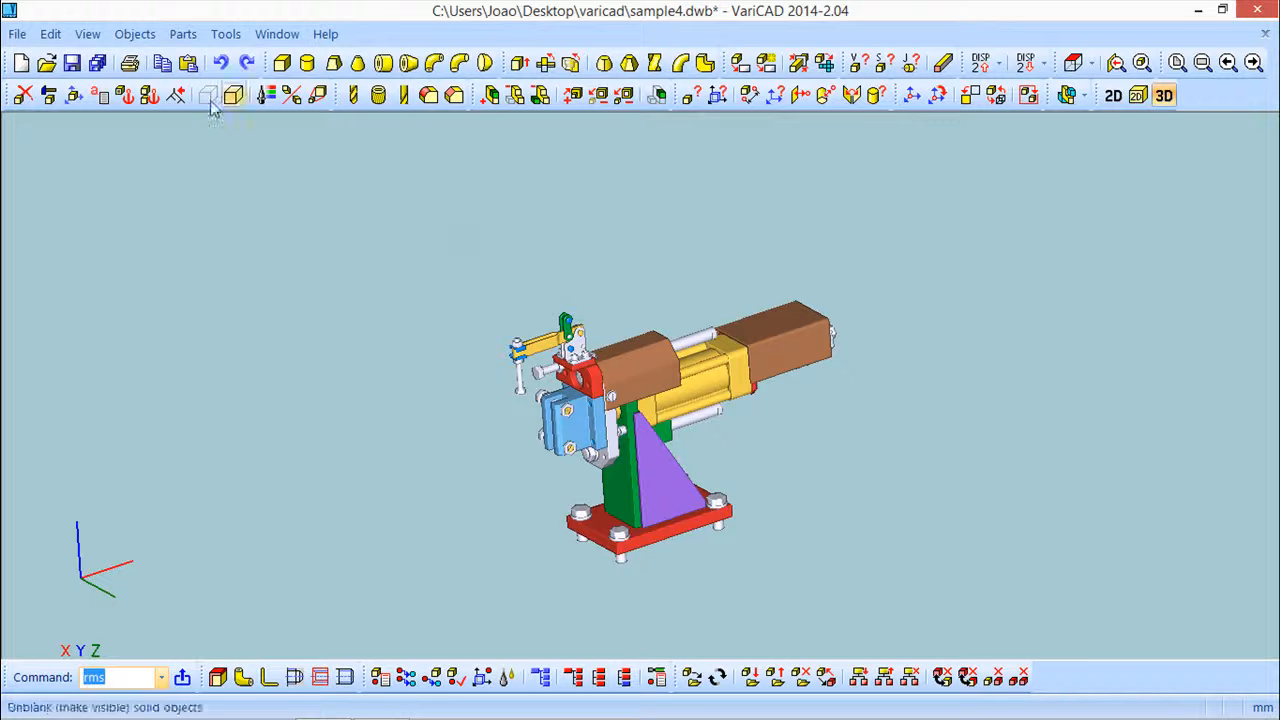
Update the 2D drawings after the 3D change, performing predefined exports and deleting previously exported objects
{"action": "left_click", "coordinate": [134, 34]}
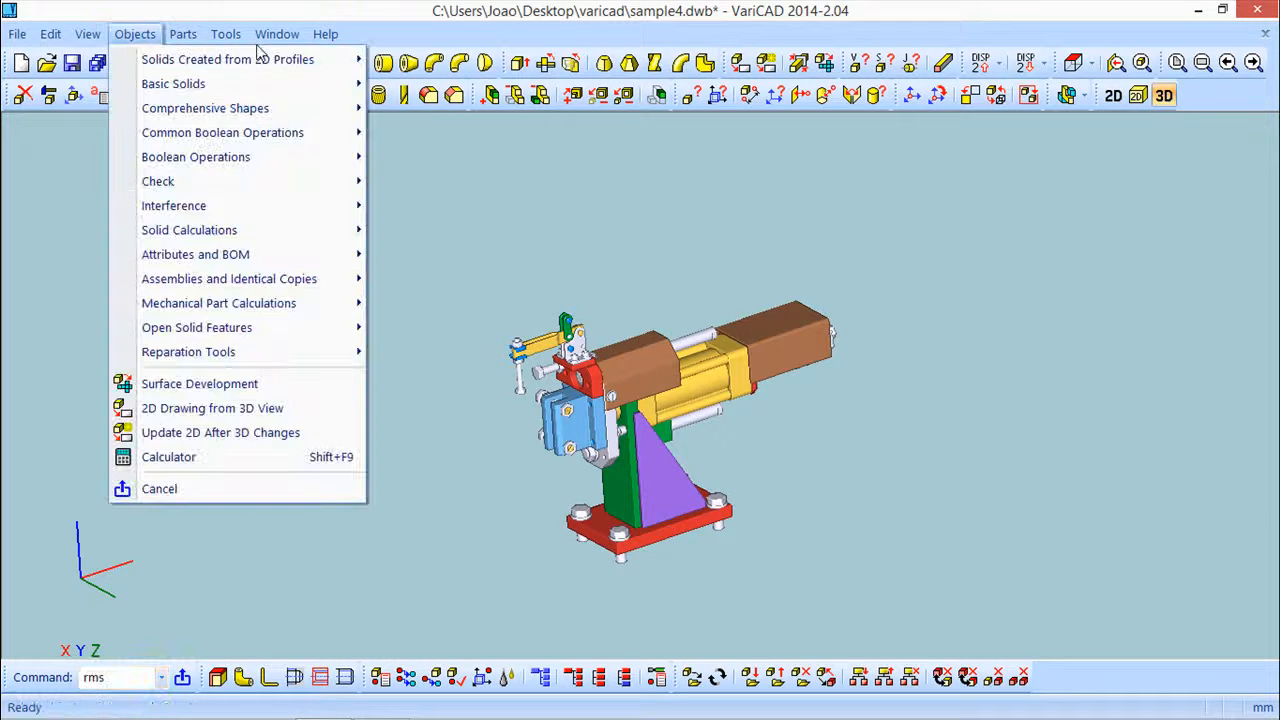
{"action": "left_click", "coordinate": [268, 441]}
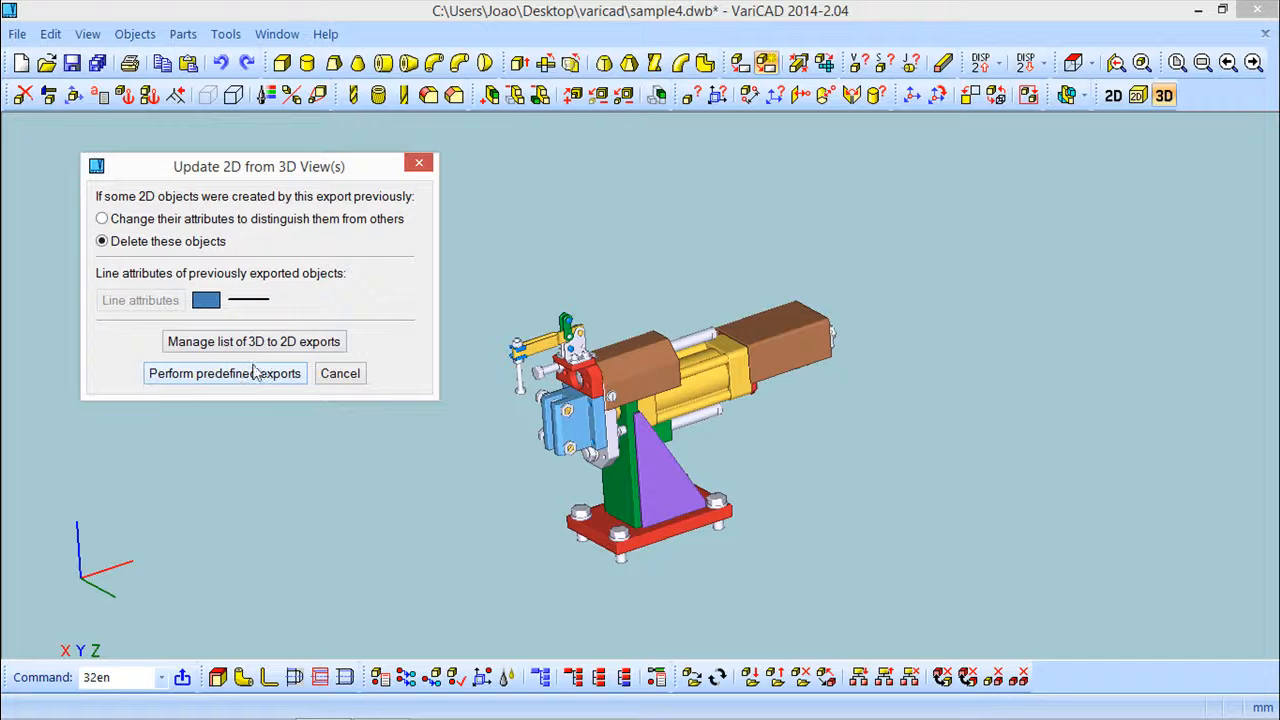
{"action": "left_click", "coordinate": [202, 374]}
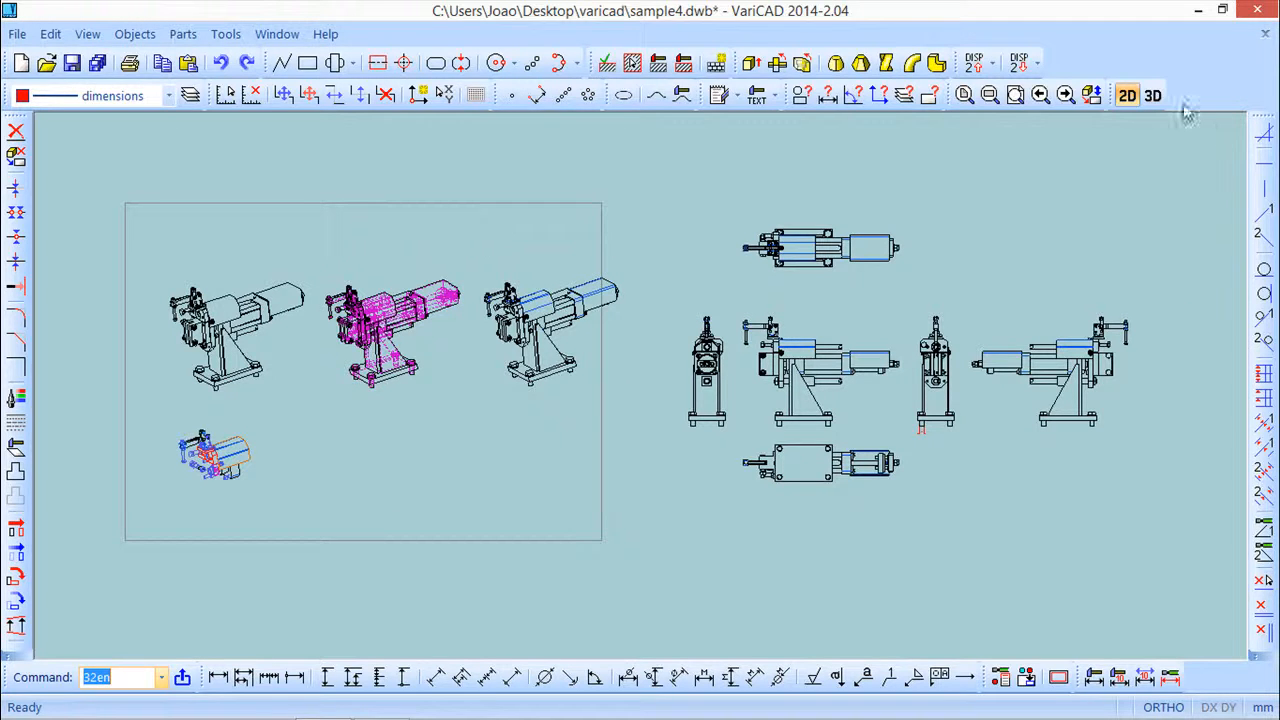
Open the sample1 file from the varicad folder
{"action": "left_click", "coordinate": [1152, 95]}
{"action": "middle_click_drag", "start_coordinate": [373, 383], "coordinate": [267, 323]}
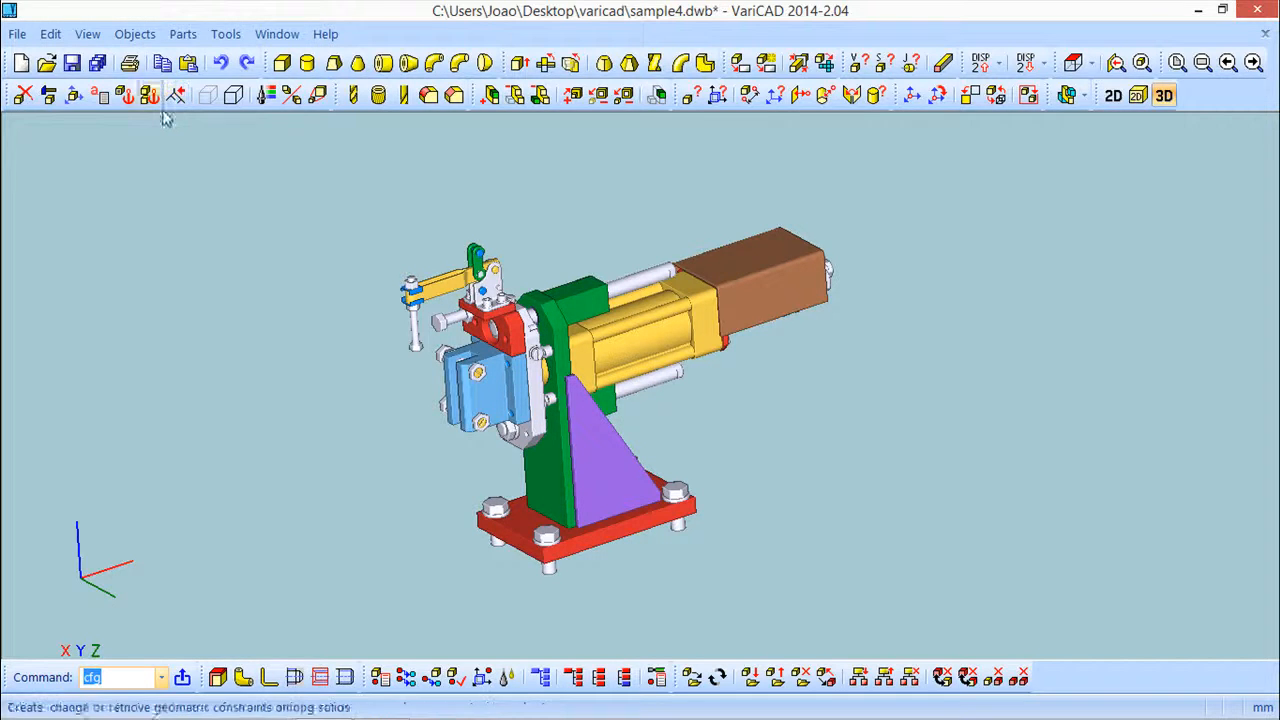
{"action": "left_click", "coordinate": [46, 67]}
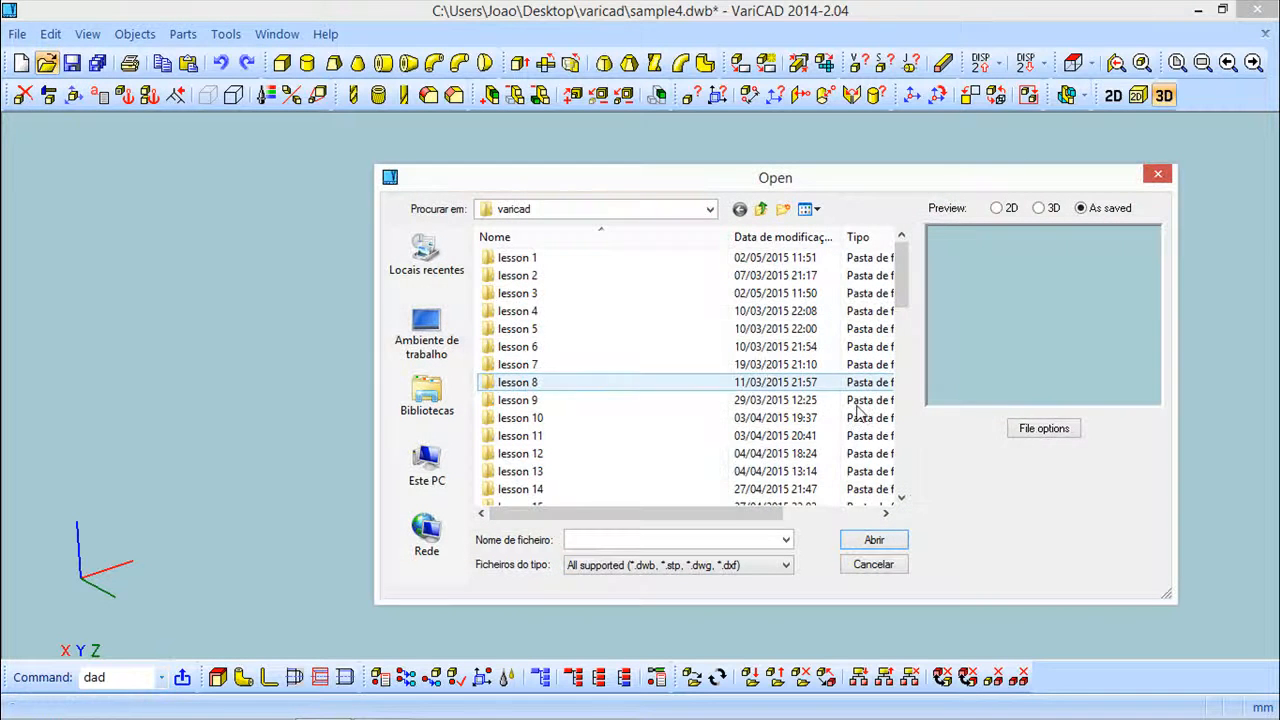
{"action": "left_click_drag", "start_coordinate": [903, 270], "coordinate": [958, 543]}
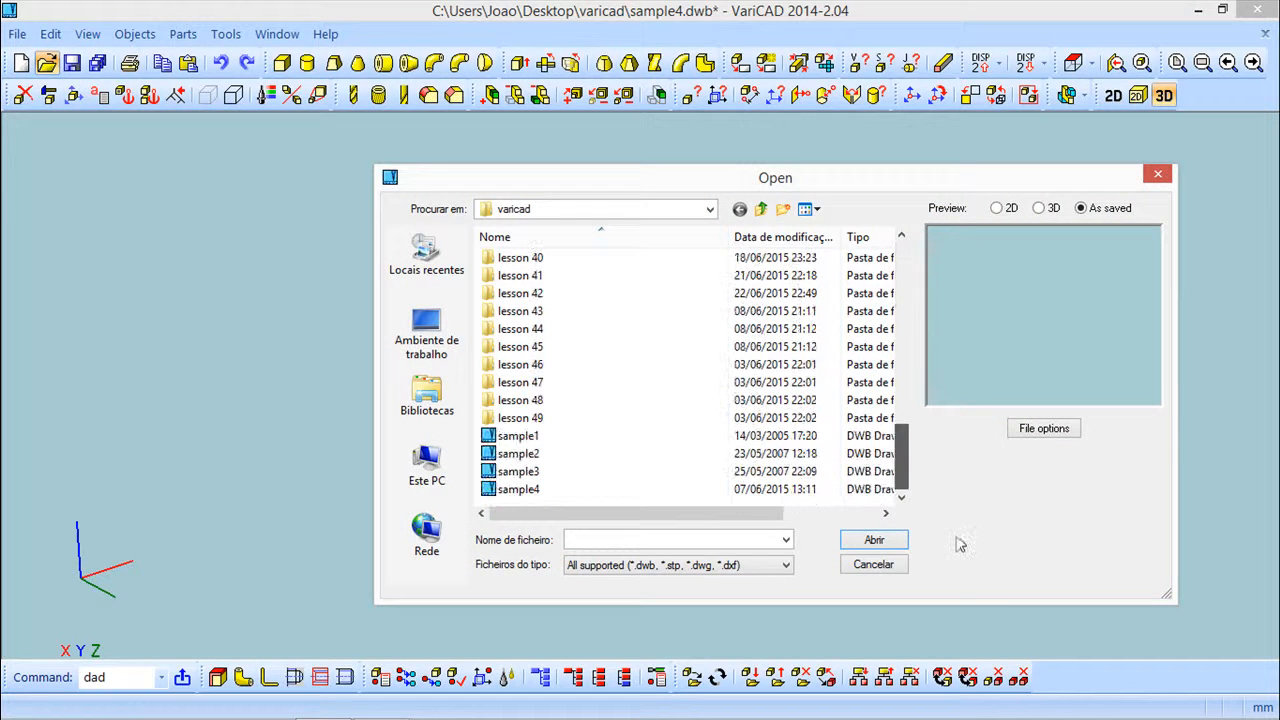
{"action": "left_click", "coordinate": [532, 437]}
{"action": "left_click", "coordinate": [874, 540]}
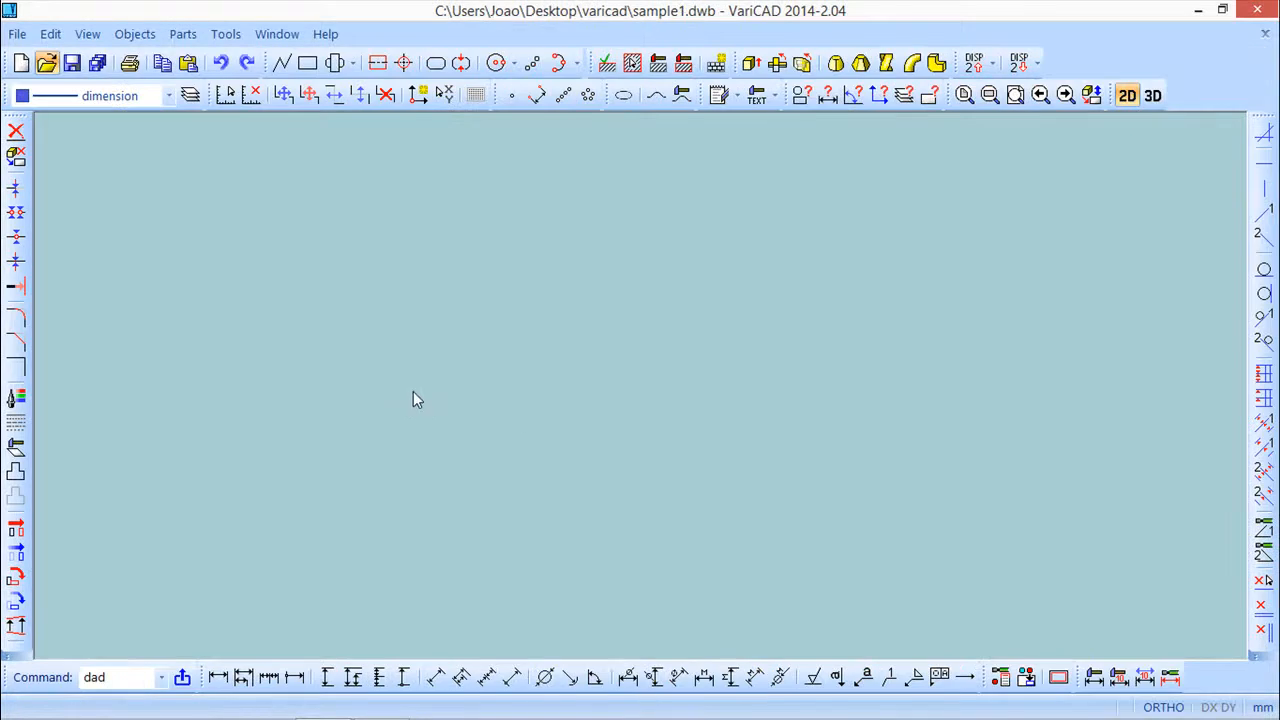
Delete all 2D drawing objects of sample1 using a window selection
{"action": "scroll", "coordinate": [420, 383], "scroll_direction": "down", "scroll_amount": 4}
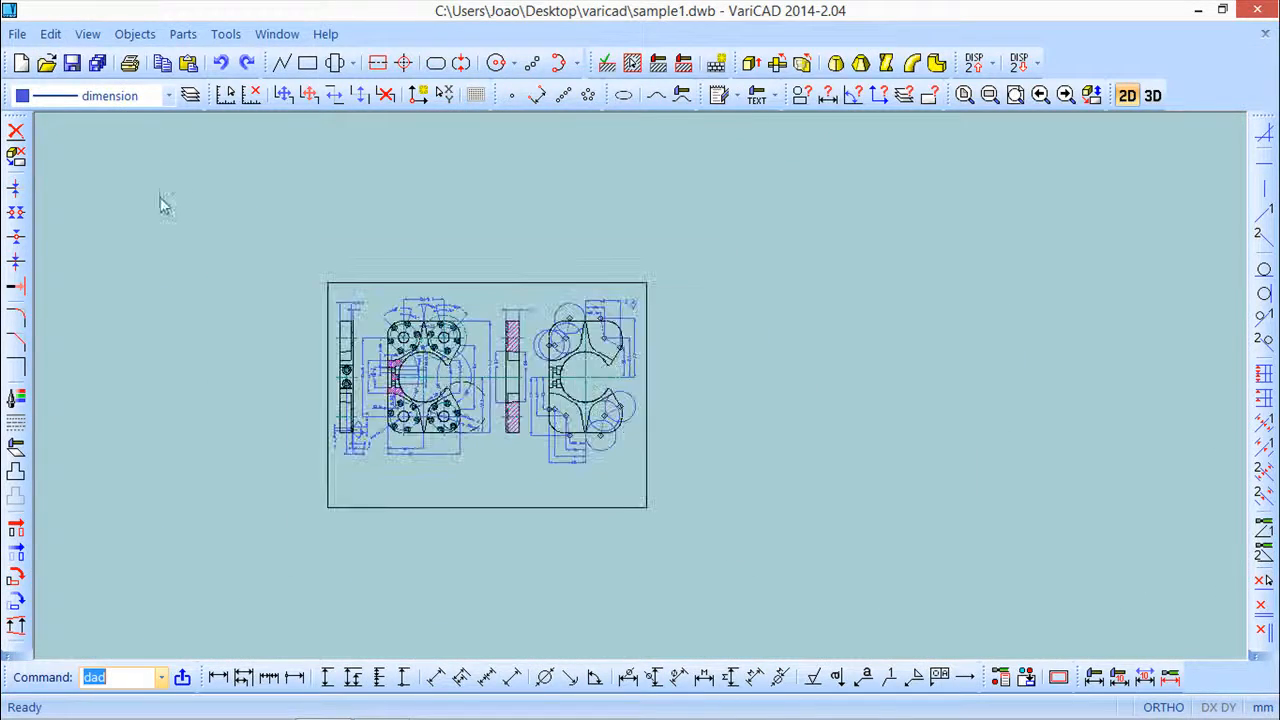
{"action": "left_click", "coordinate": [16, 130]}
{"action": "left_click", "coordinate": [257, 252]}
{"action": "left_click", "coordinate": [686, 523]}
{"action": "right_click", "coordinate": [746, 433]}
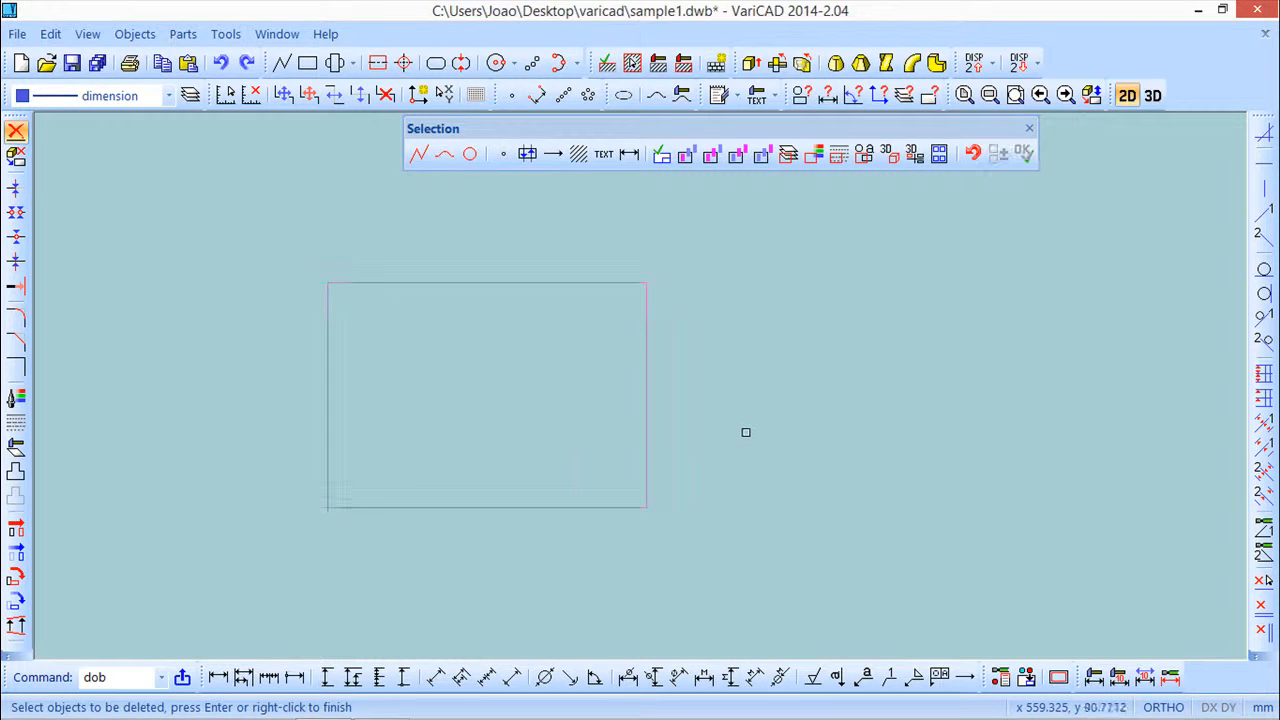
{"action": "left_click", "coordinate": [1029, 128]}
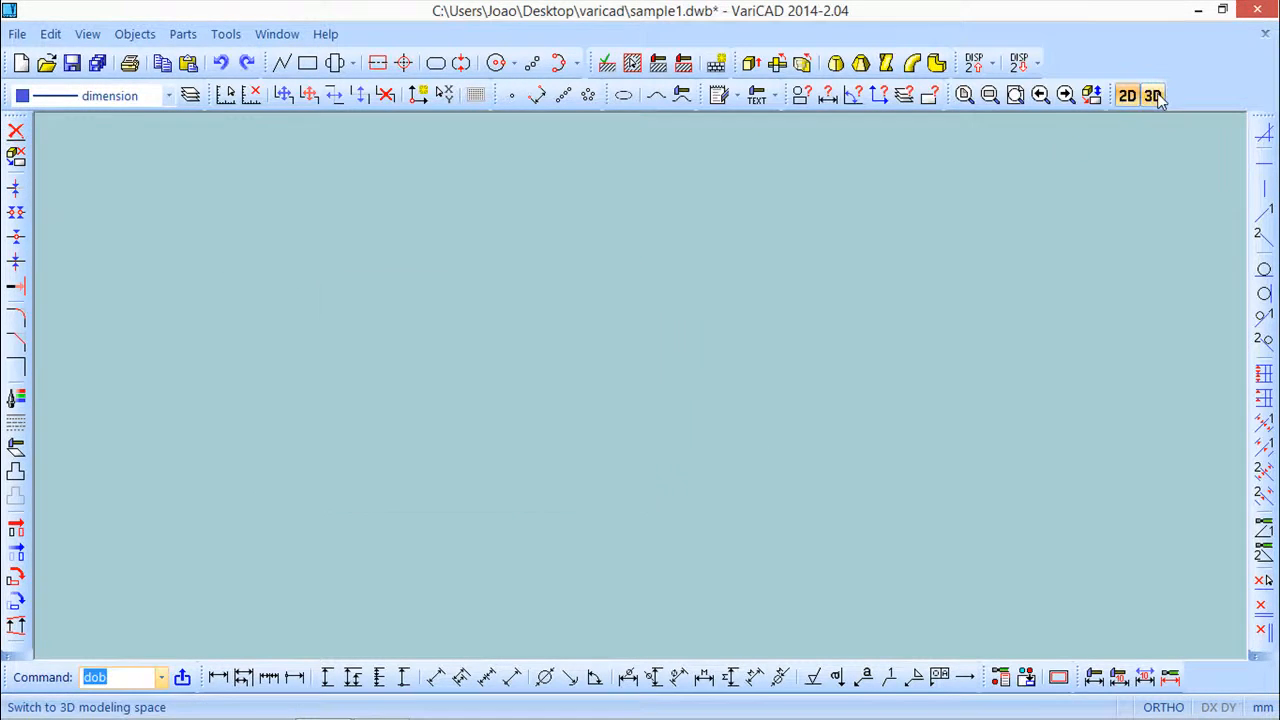
Switch to 3D space and open the 3D Sections Management dialog, then close it
{"action": "left_click", "coordinate": [1152, 95]}
{"action": "mouse_move", "coordinate": [907, 468]}
{"action": "middle_mouse_down"}
{"action": "mouse_move", "coordinate": [835, 421]}
{"action": "mouse_move", "coordinate": [979, 438]}
{"action": "mouse_move", "coordinate": [911, 424]}
{"action": "mouse_move", "coordinate": [920, 432]}
{"action": "mouse_move", "coordinate": [943, 386]}
{"action": "mouse_move", "coordinate": [966, 432]}
{"action": "mouse_move", "coordinate": [951, 434]}
{"action": "middle_mouse_up"}
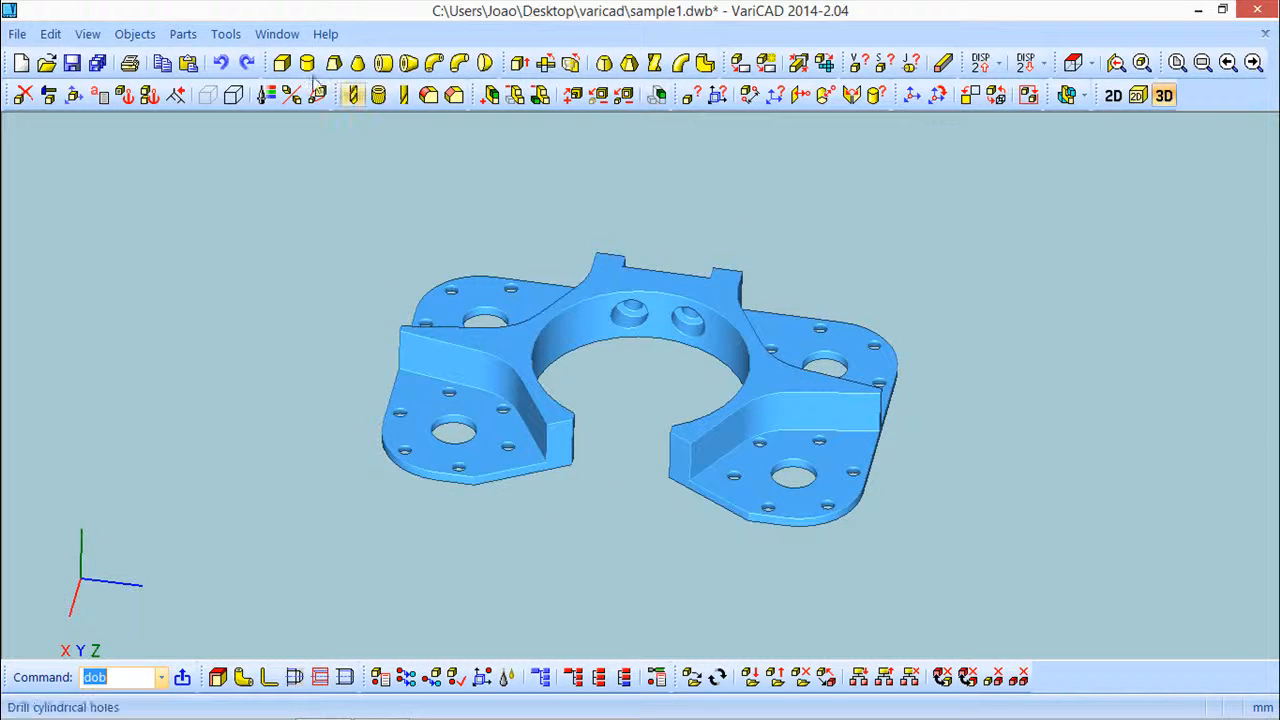
{"action": "left_click", "coordinate": [227, 34]}
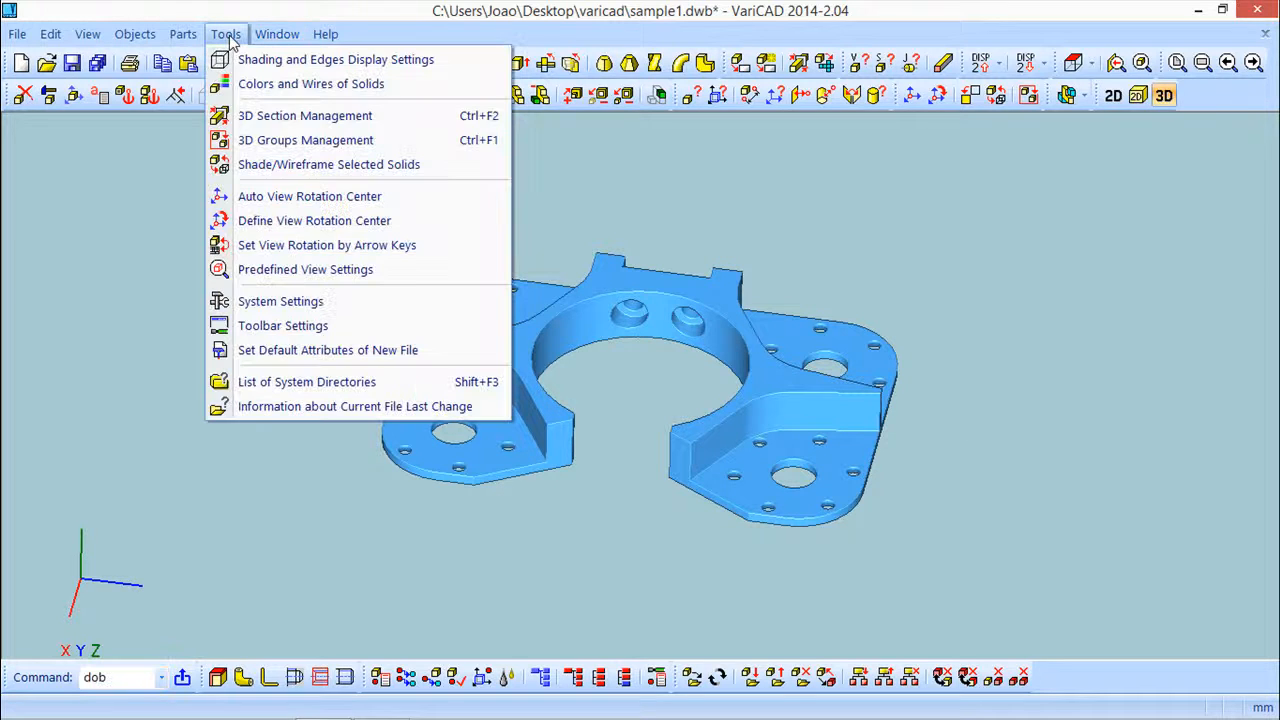
{"action": "left_click", "coordinate": [265, 118]}
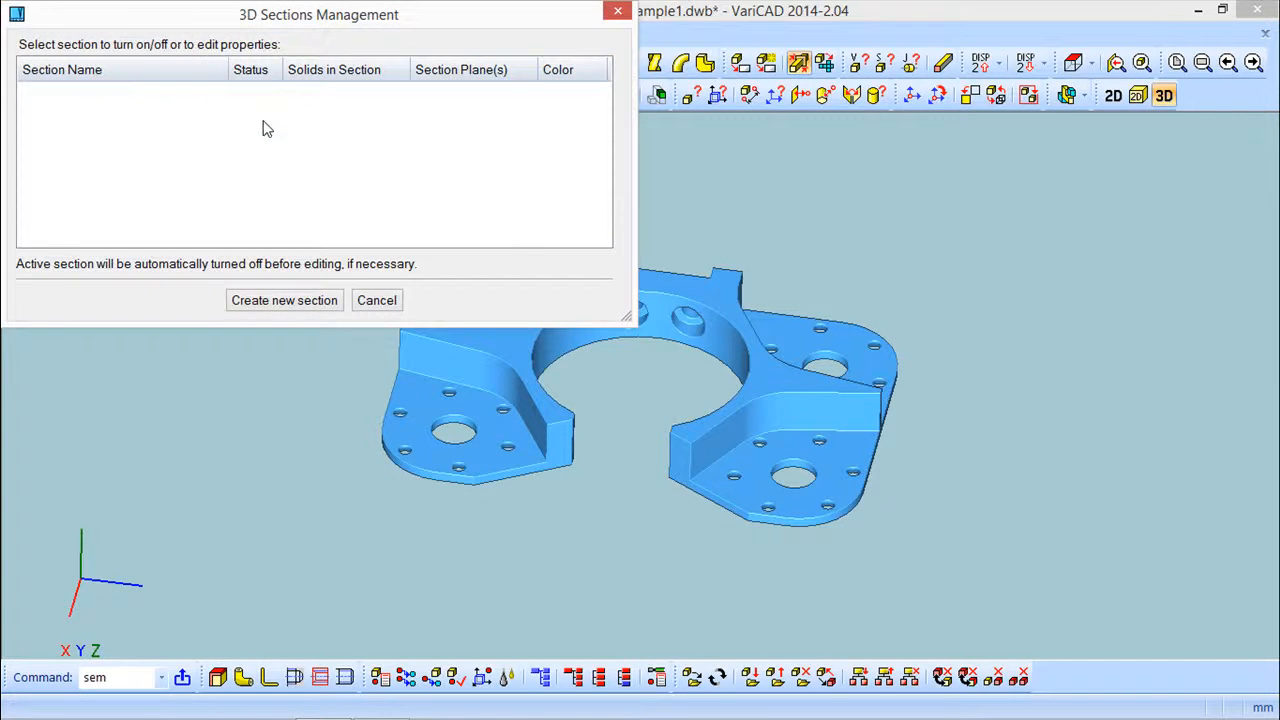
{"action": "left_click", "coordinate": [619, 12]}
Try a drawing plane selected on the part's top face, aligned perpendicular to the view, then leave profile creation without drawing
{"action": "middle_click_drag", "start_coordinate": [965, 286], "coordinate": [874, 325]}
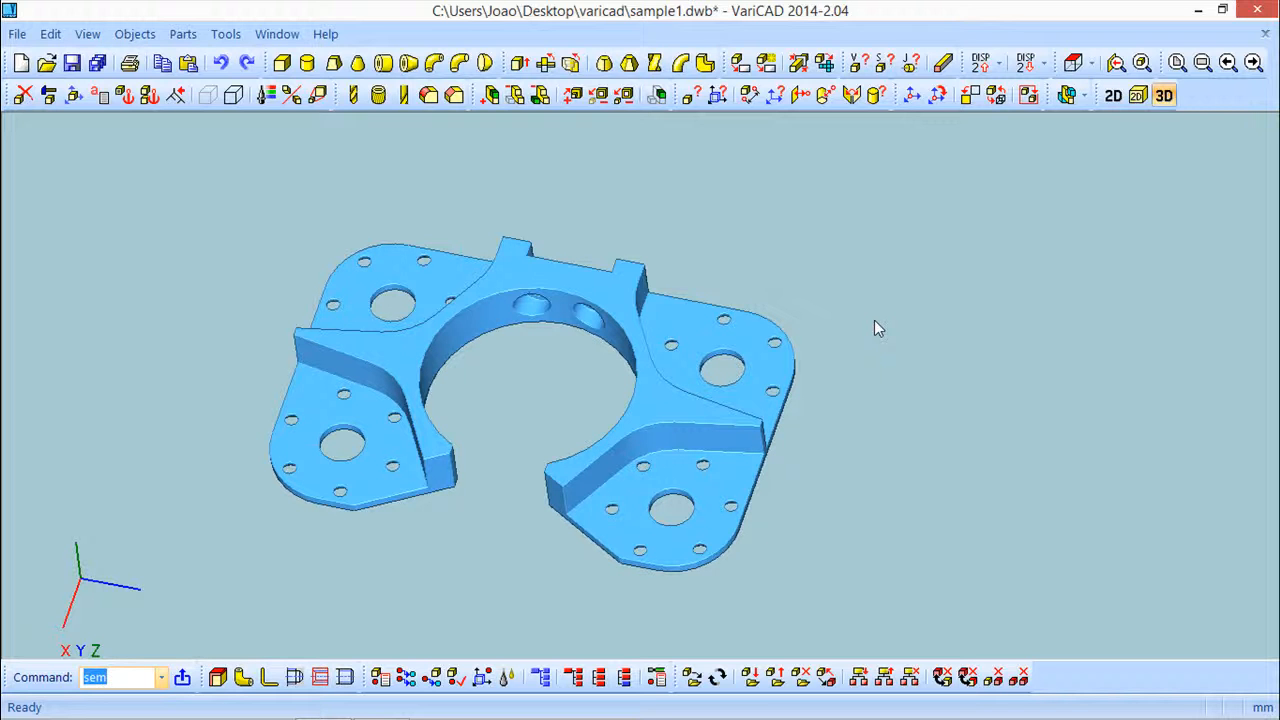
{"action": "left_click", "coordinate": [1147, 96]}
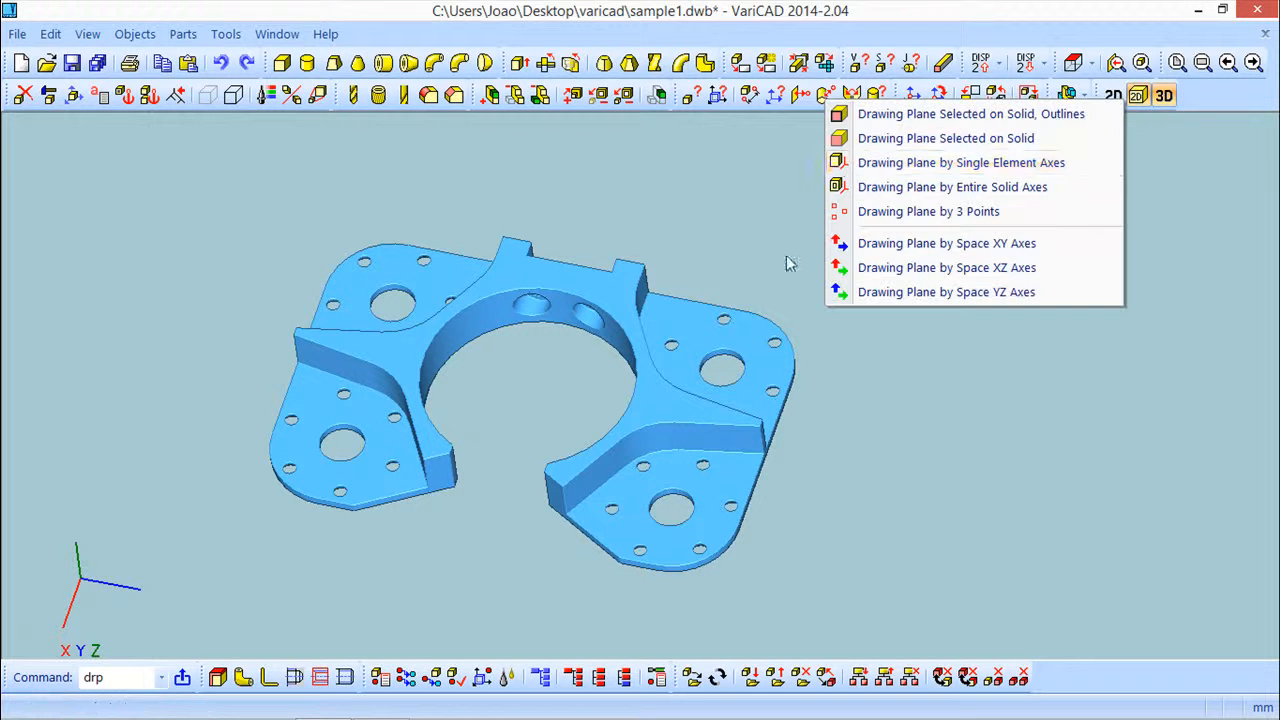
{"action": "left_click", "coordinate": [908, 138]}
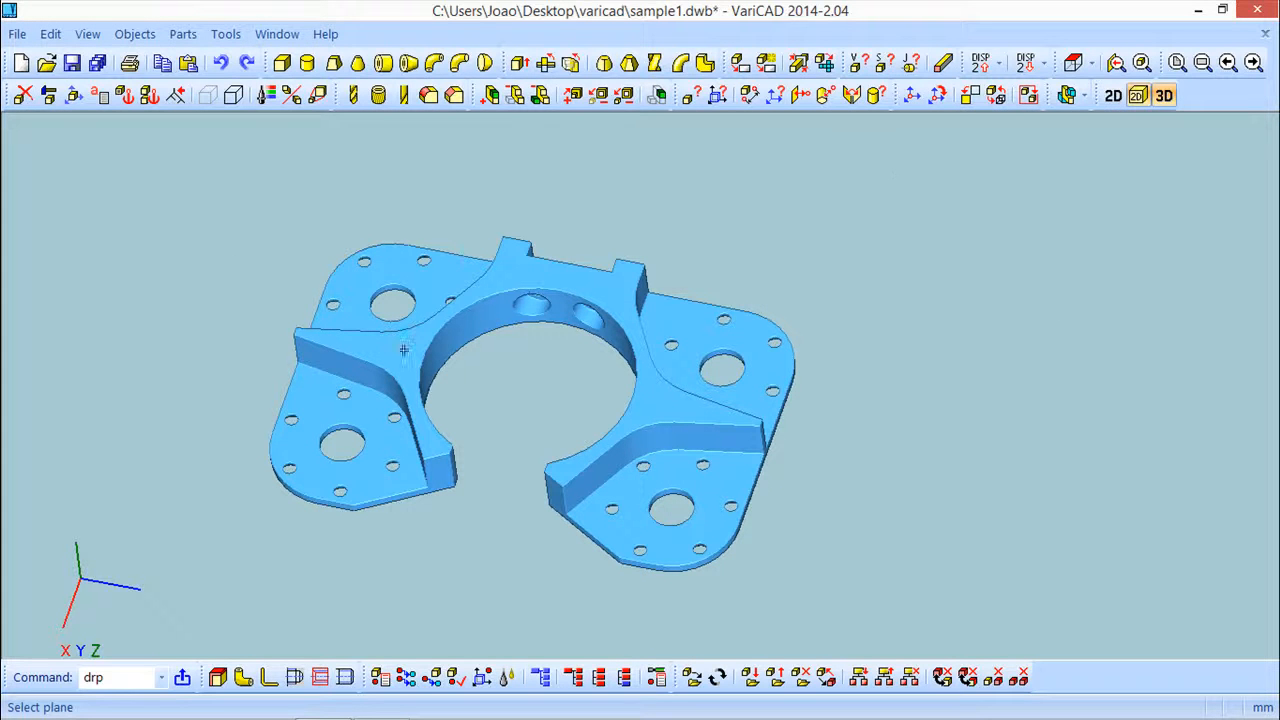
{"action": "left_click", "coordinate": [648, 398]}
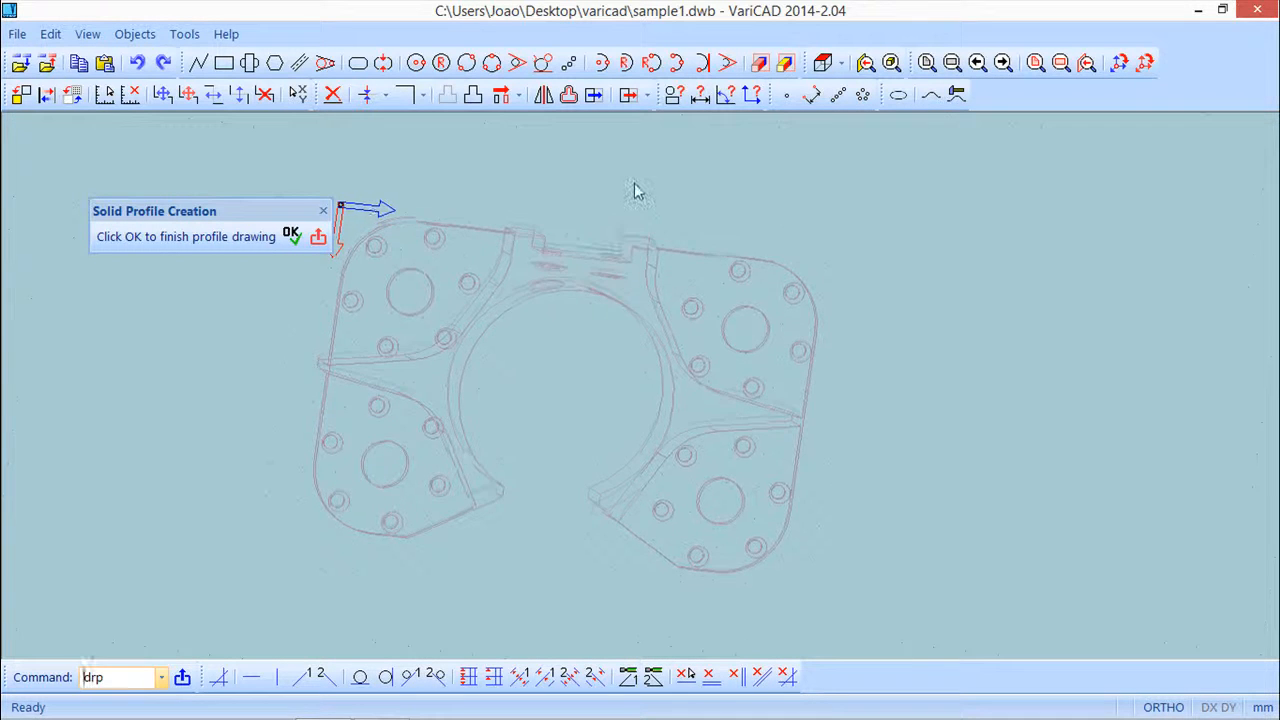
{"action": "left_click", "coordinate": [841, 64]}
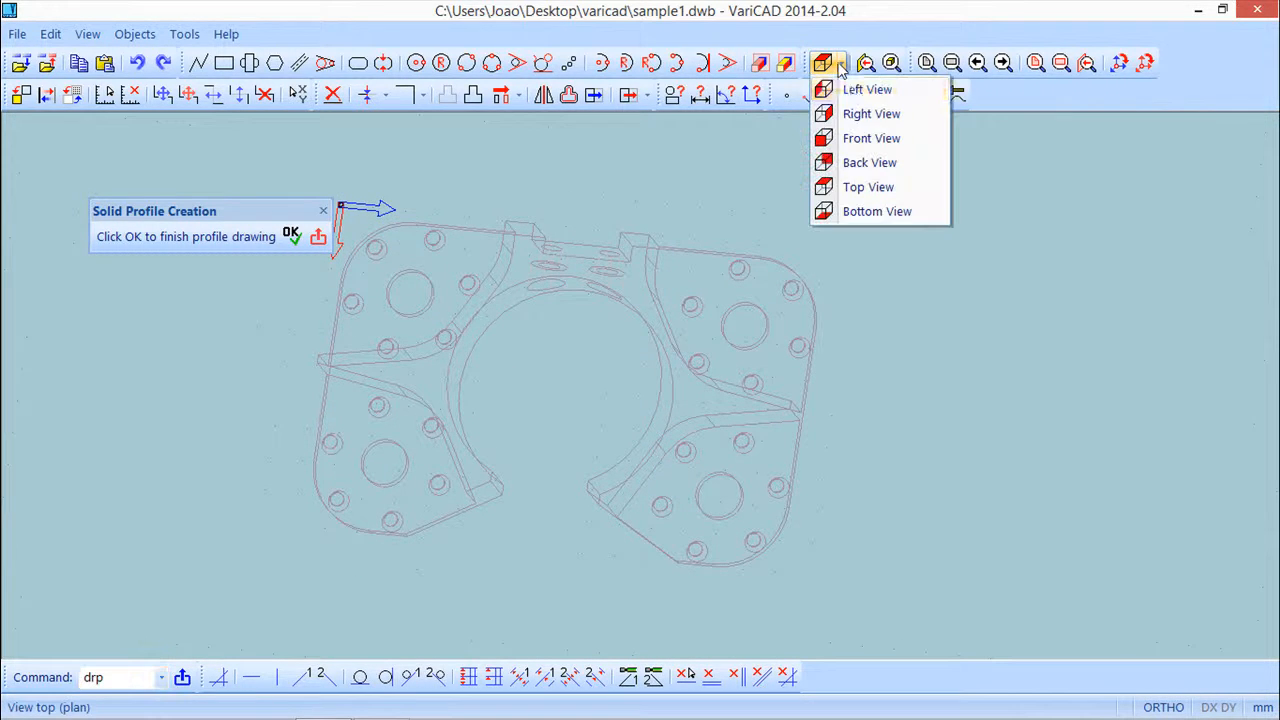
{"action": "left_click", "coordinate": [855, 112]}
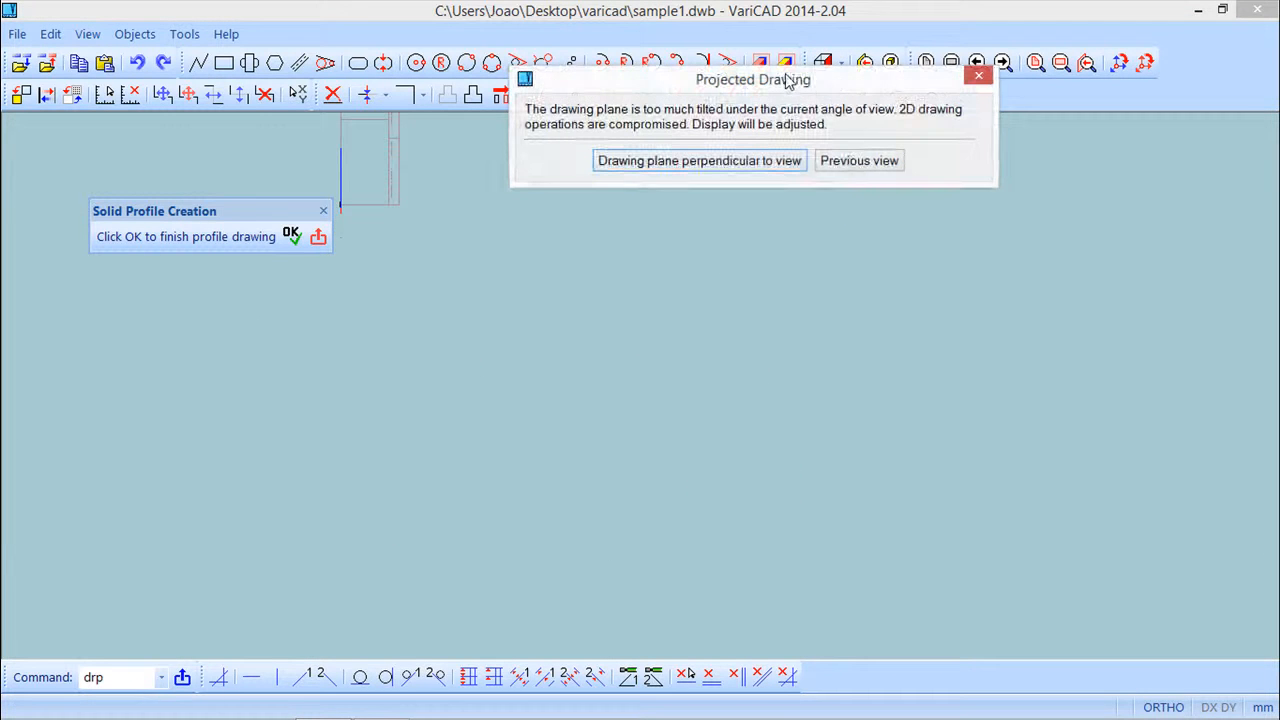
{"action": "left_click", "coordinate": [733, 163]}
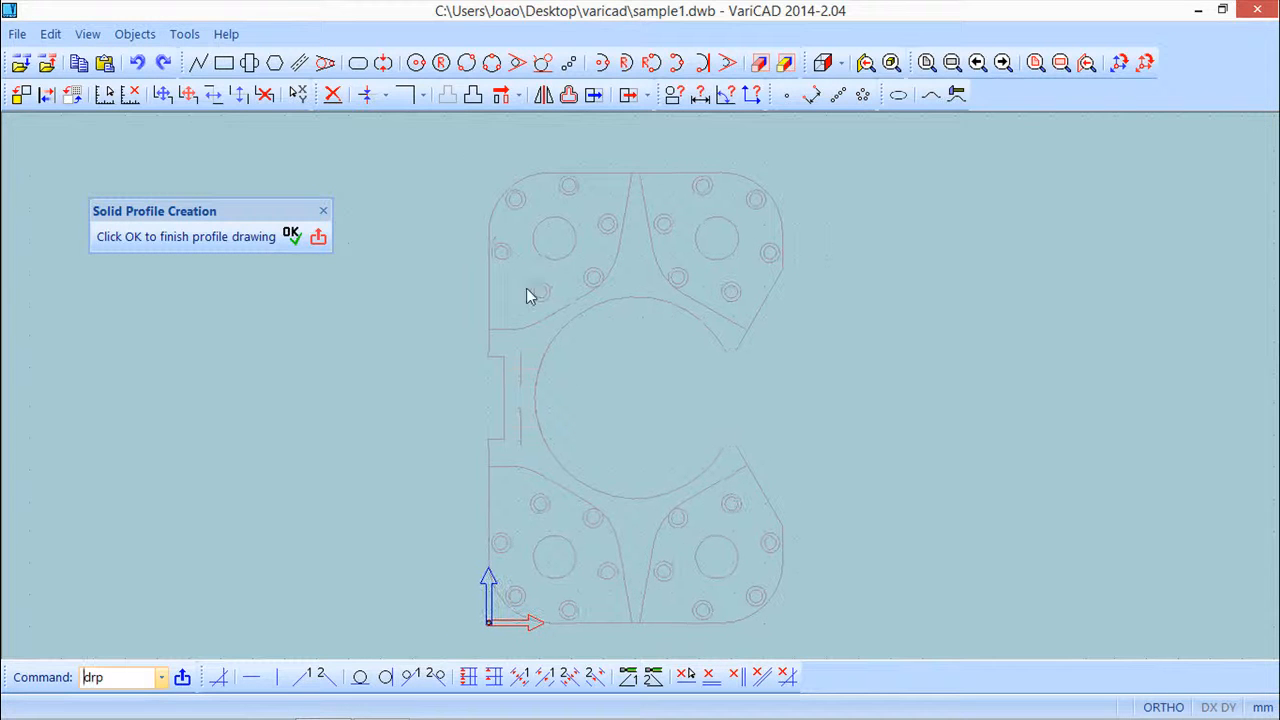
{"action": "left_click", "coordinate": [199, 63]}
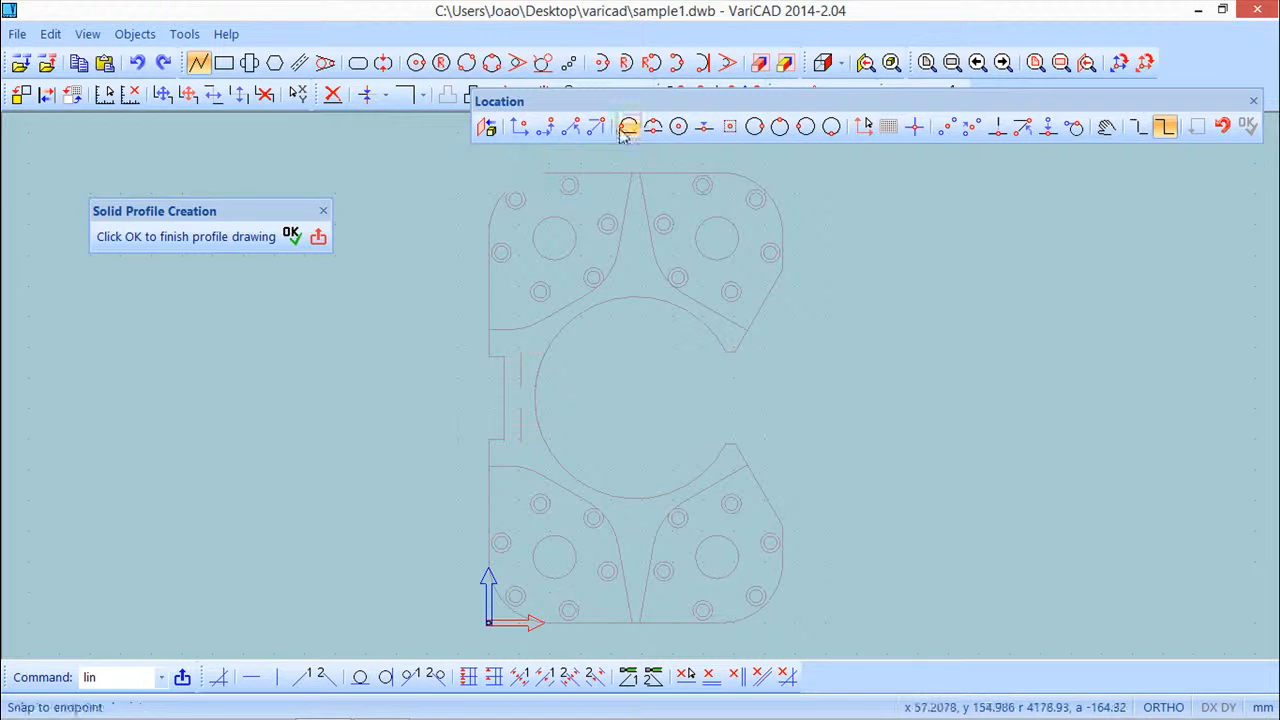
{"action": "left_click", "coordinate": [678, 126]}
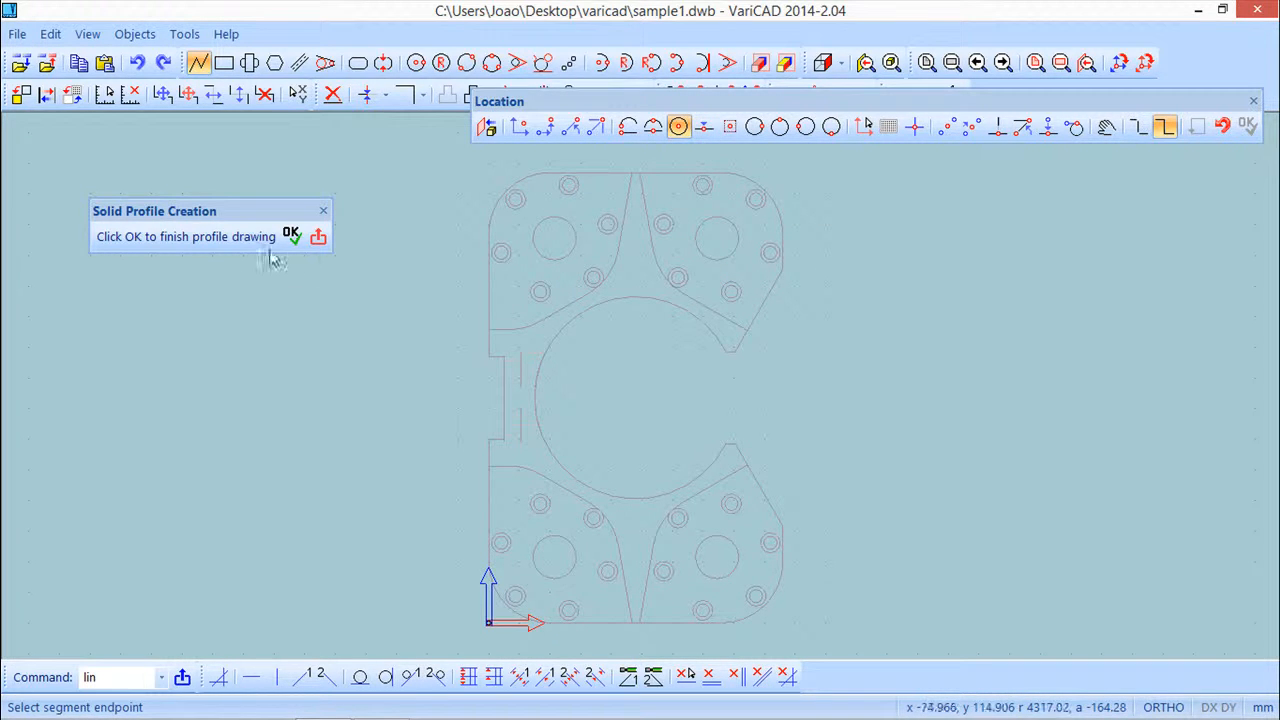
{"action": "left_click", "coordinate": [318, 236]}
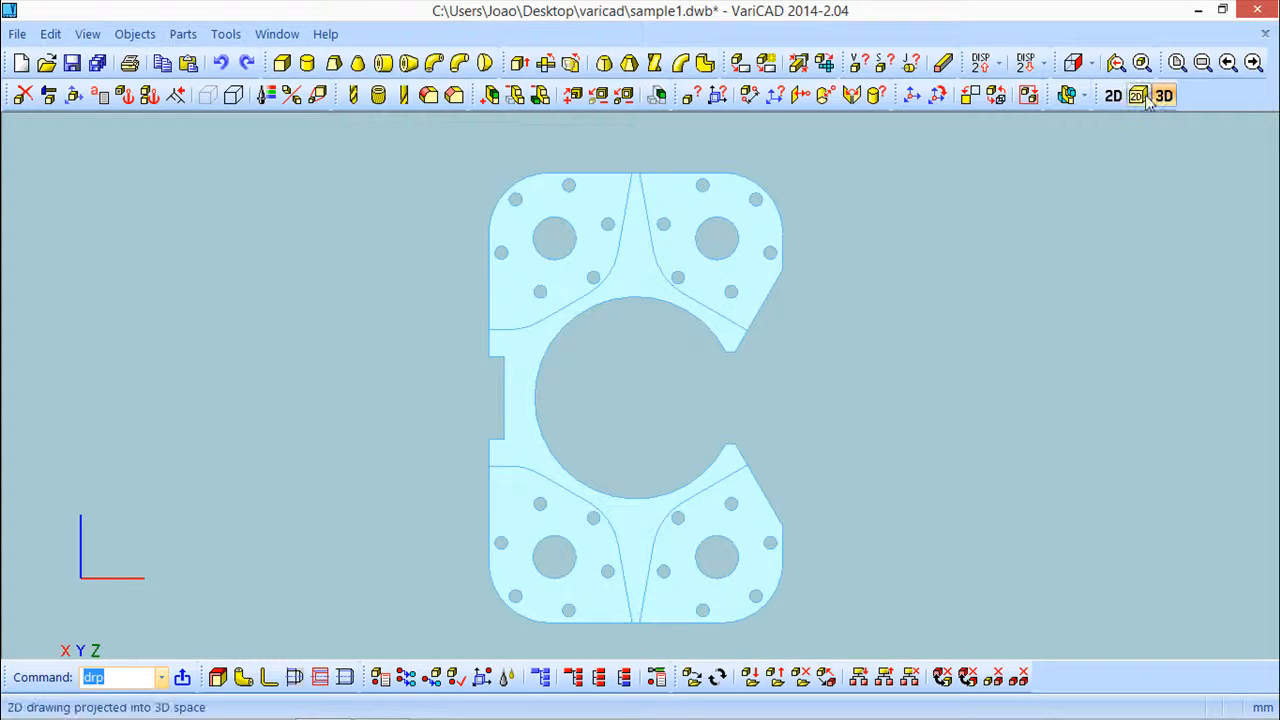
Set a drawing plane selected on the solid with outlines on the part's top face
{"action": "left_click", "coordinate": [1144, 98]}
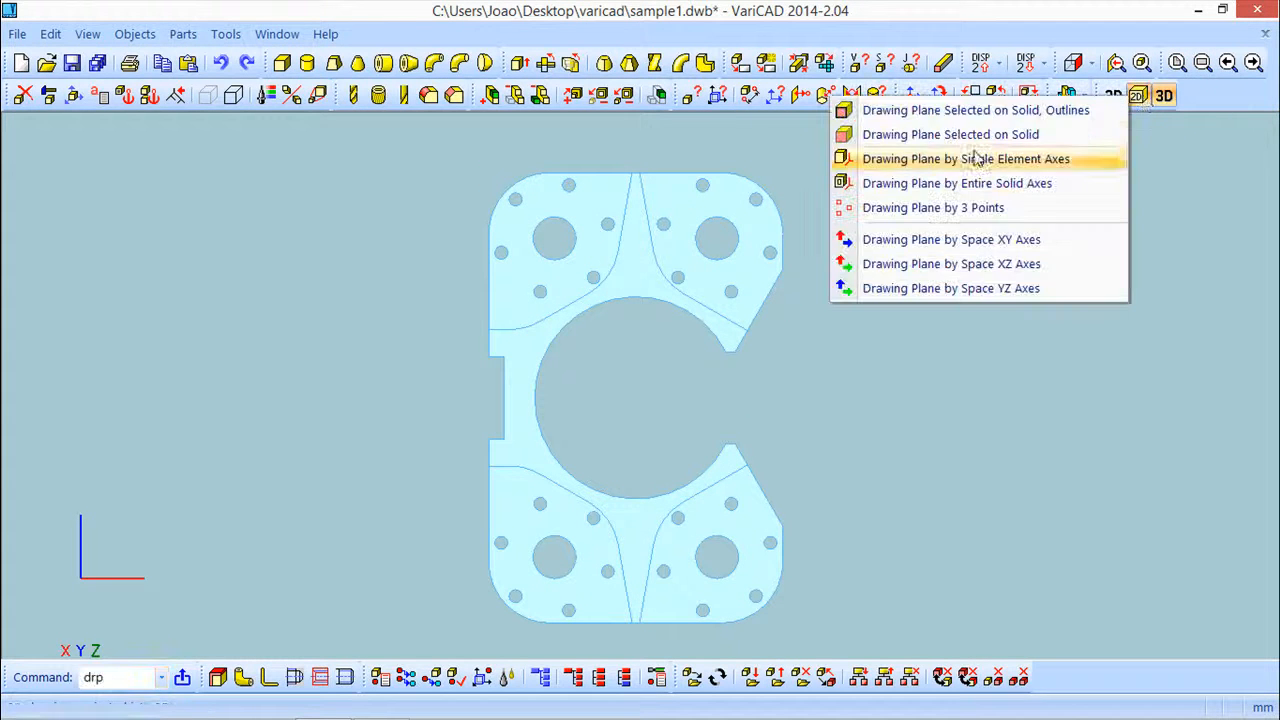
{"action": "left_click", "coordinate": [944, 112]}
{"action": "left_click", "coordinate": [633, 271]}
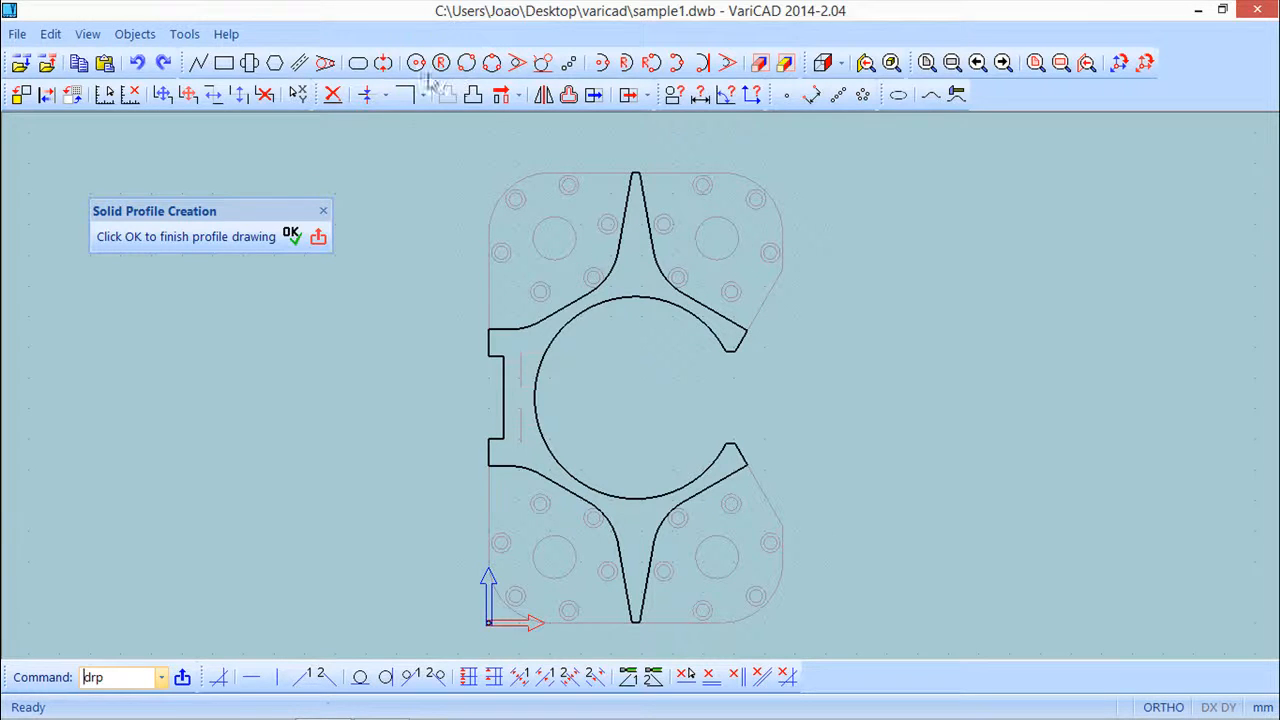
Draw a line down to the projected center of the upper-left hole, then across to the upper-right hole's center
{"action": "left_click", "coordinate": [198, 63]}
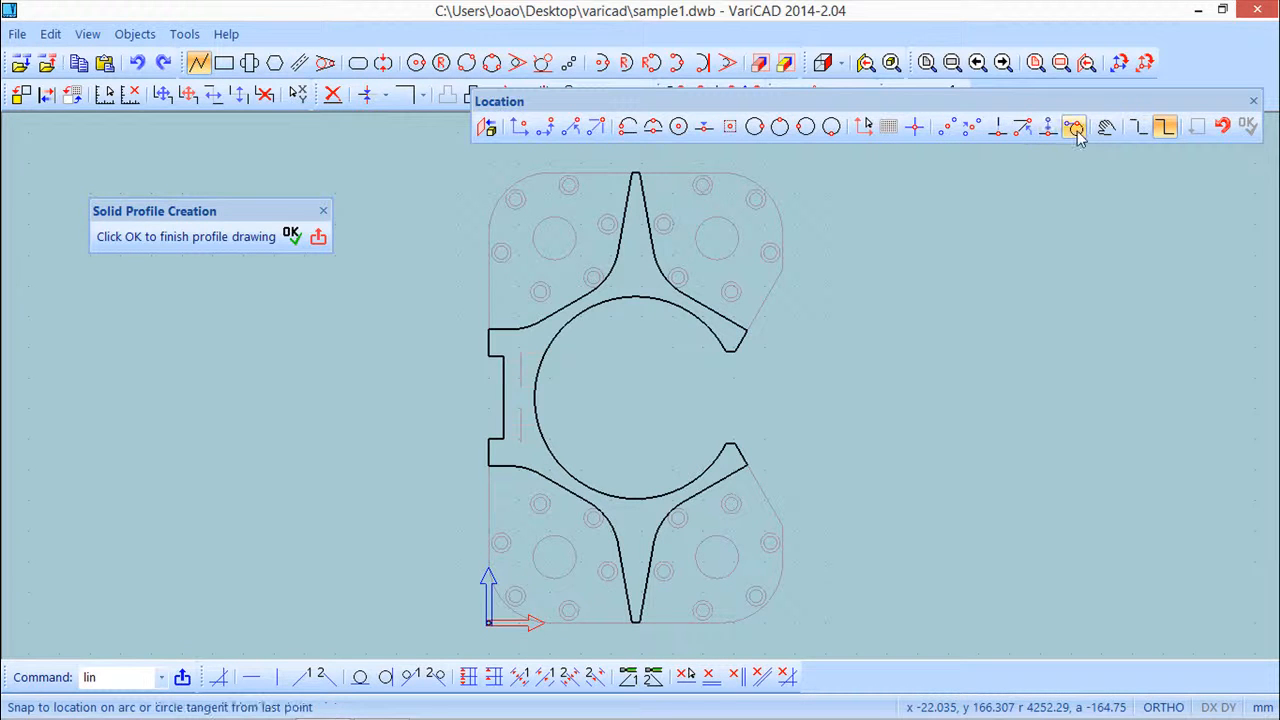
{"action": "left_click", "coordinate": [488, 127]}
{"action": "left_click", "coordinate": [730, 198]}
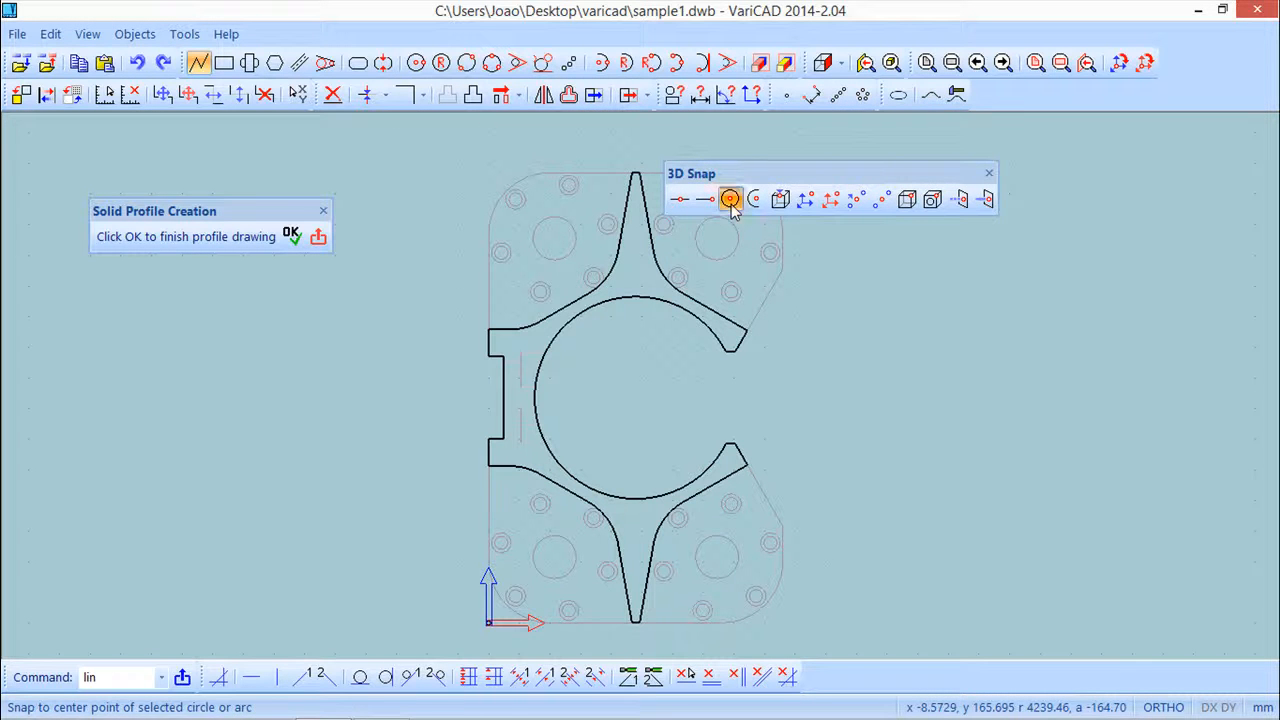
{"action": "left_click", "coordinate": [554, 218]}
{"action": "left_click", "coordinate": [554, 156]}
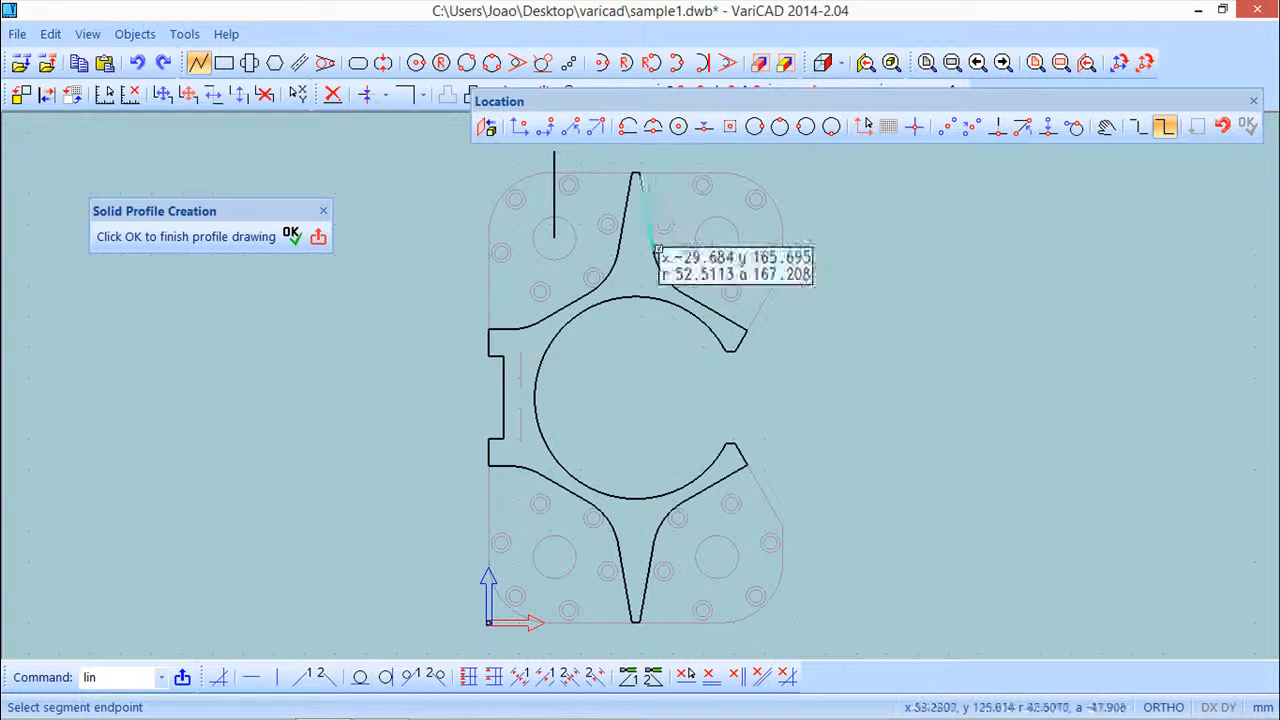
{"action": "left_click", "coordinate": [554, 239]}
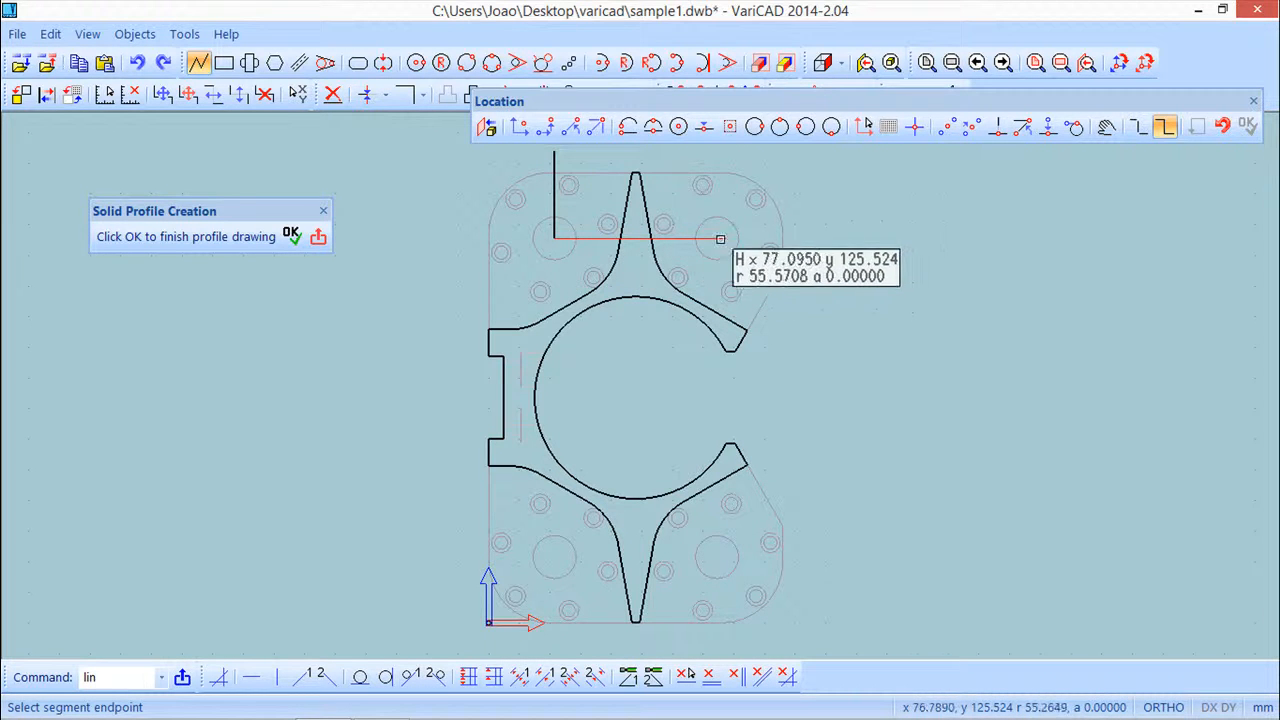
{"action": "left_click", "coordinate": [678, 126]}
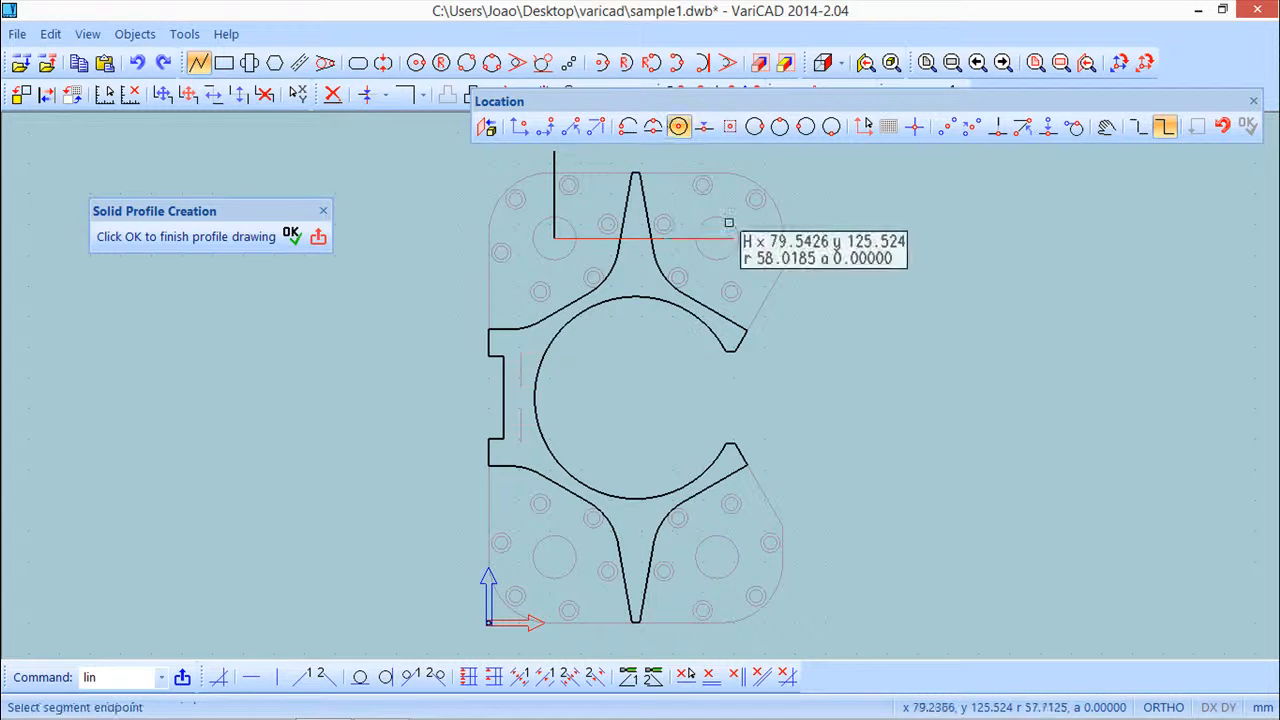
{"action": "left_click", "coordinate": [487, 127]}
{"action": "left_click", "coordinate": [729, 198]}
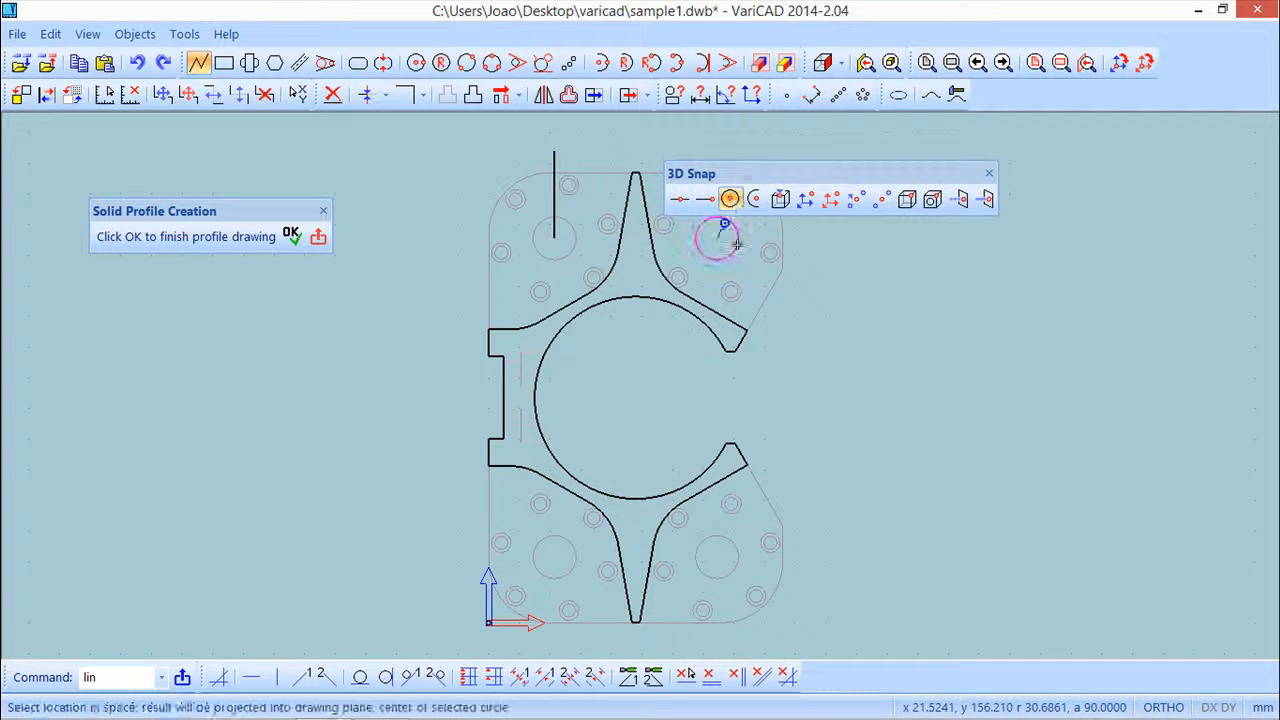
{"action": "left_click", "coordinate": [740, 243]}
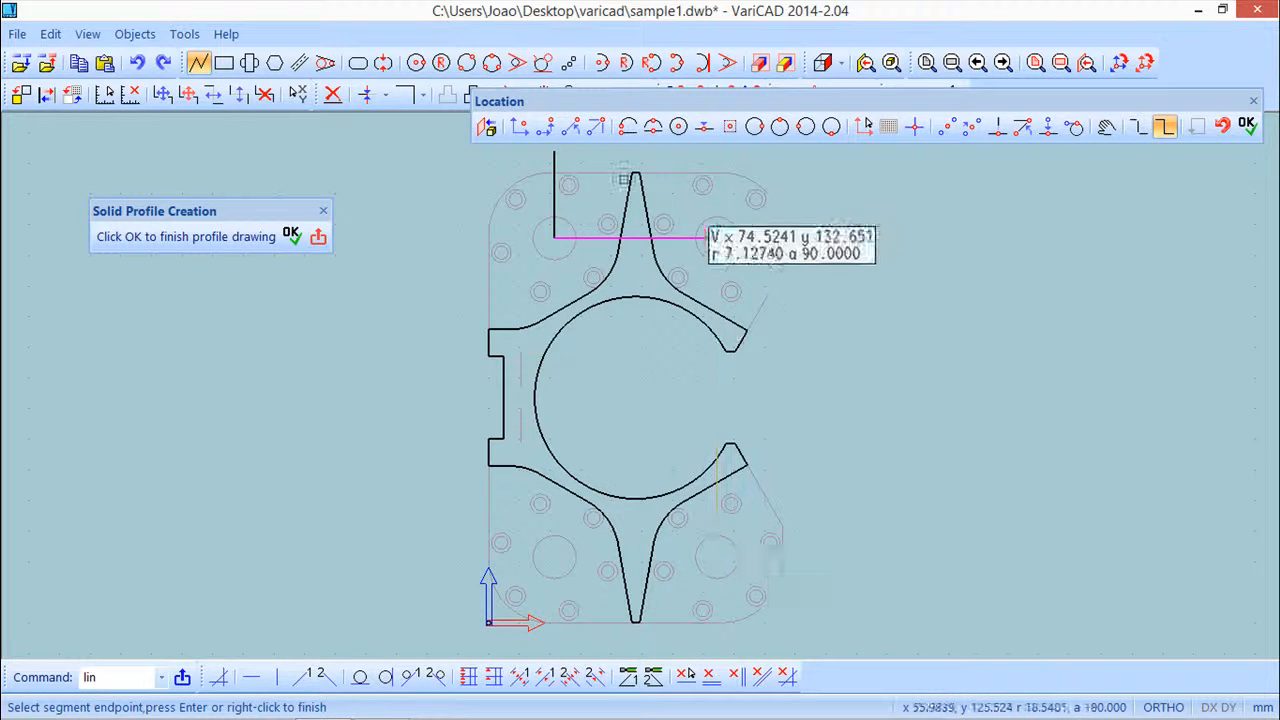
Continue the line to the lower-right hole's center, then out around the part to form an L-shaped outline, and finish it
{"action": "left_click", "coordinate": [487, 127]}
{"action": "left_click", "coordinate": [730, 200]}
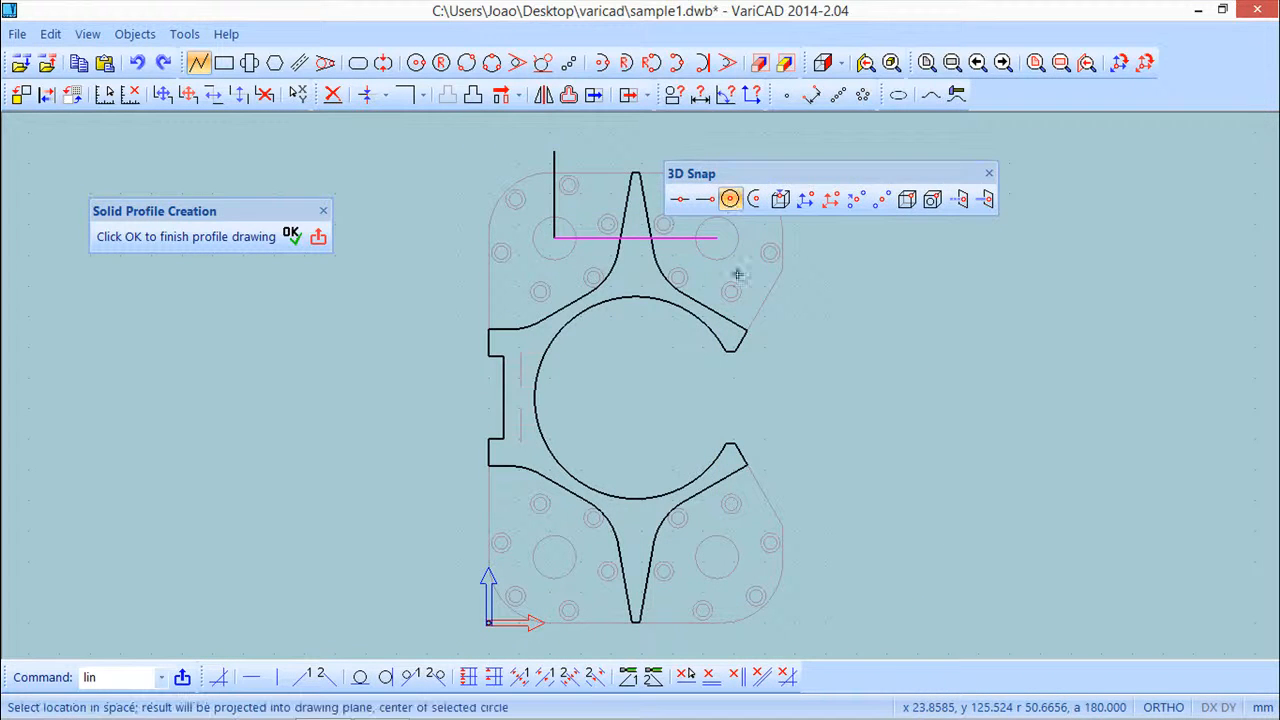
{"action": "left_click", "coordinate": [734, 569]}
{"action": "left_click", "coordinate": [876, 553]}
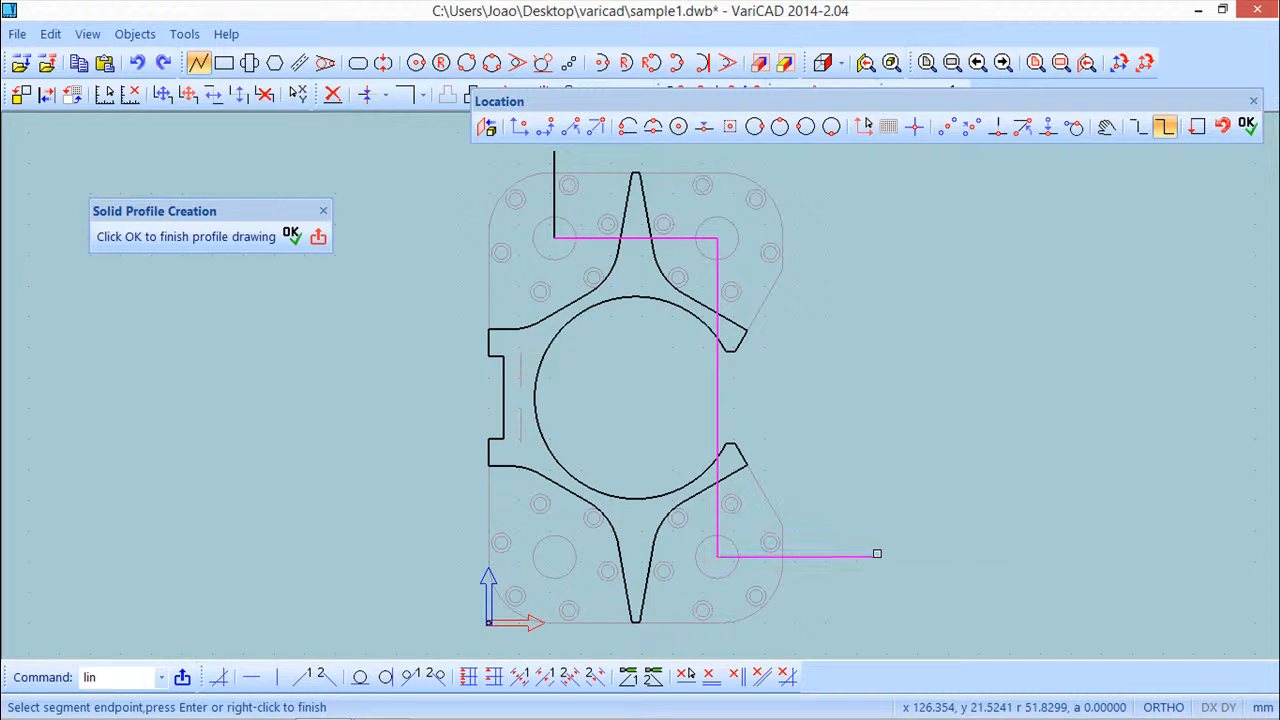
{"action": "scroll", "coordinate": [899, 522], "scroll_direction": "down", "scroll_amount": 2}
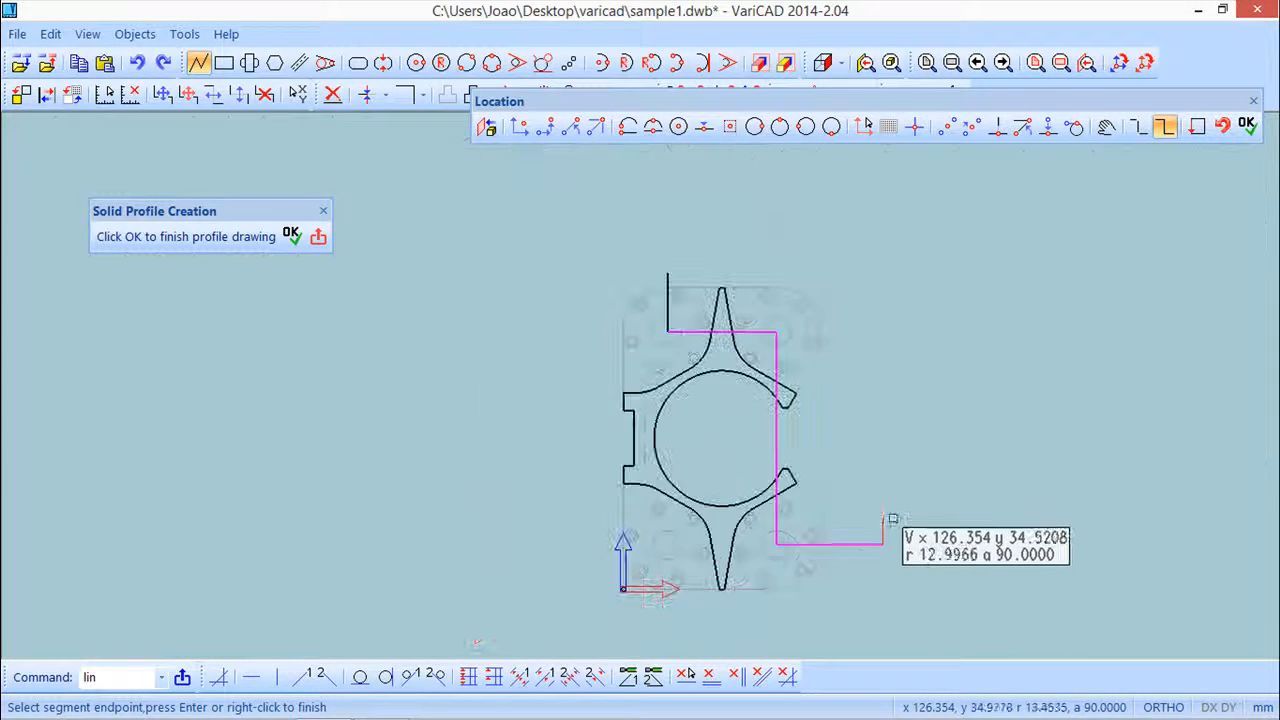
{"action": "left_click", "coordinate": [870, 626]}
{"action": "left_click", "coordinate": [528, 628]}
{"action": "left_click", "coordinate": [503, 234]}
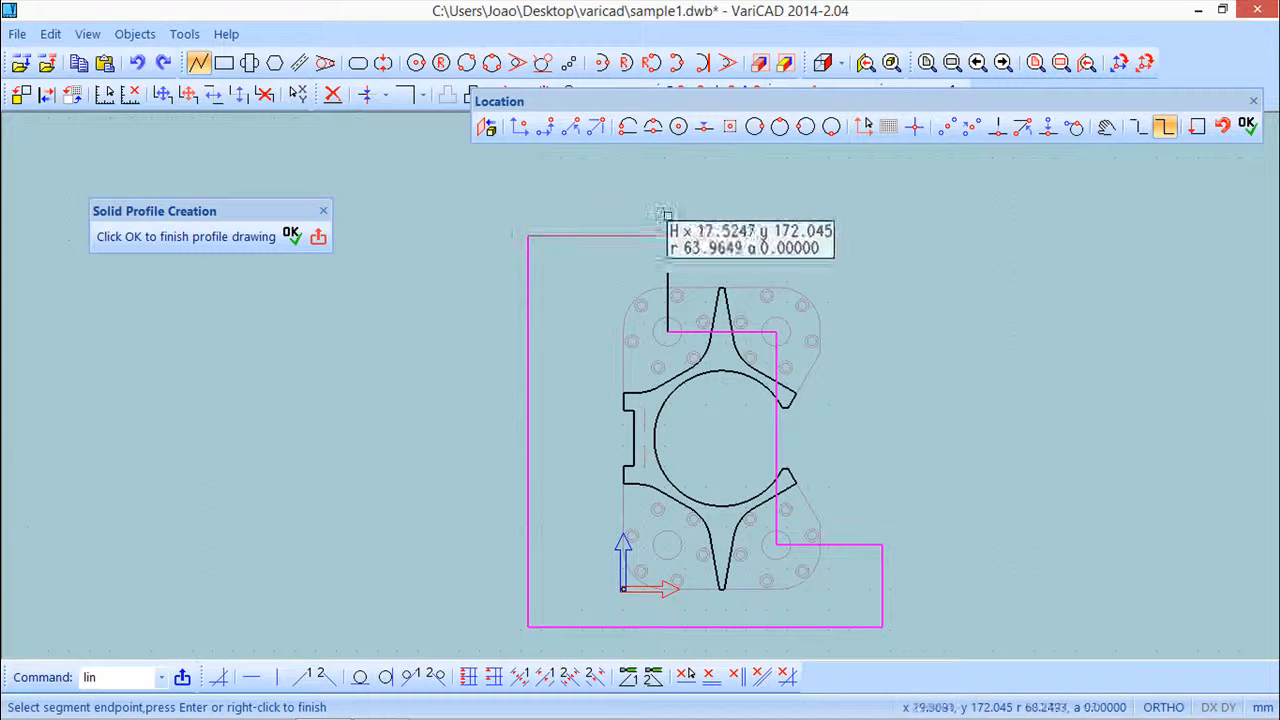
{"action": "left_click", "coordinate": [678, 212]}
{"action": "key", "text": "Return"}
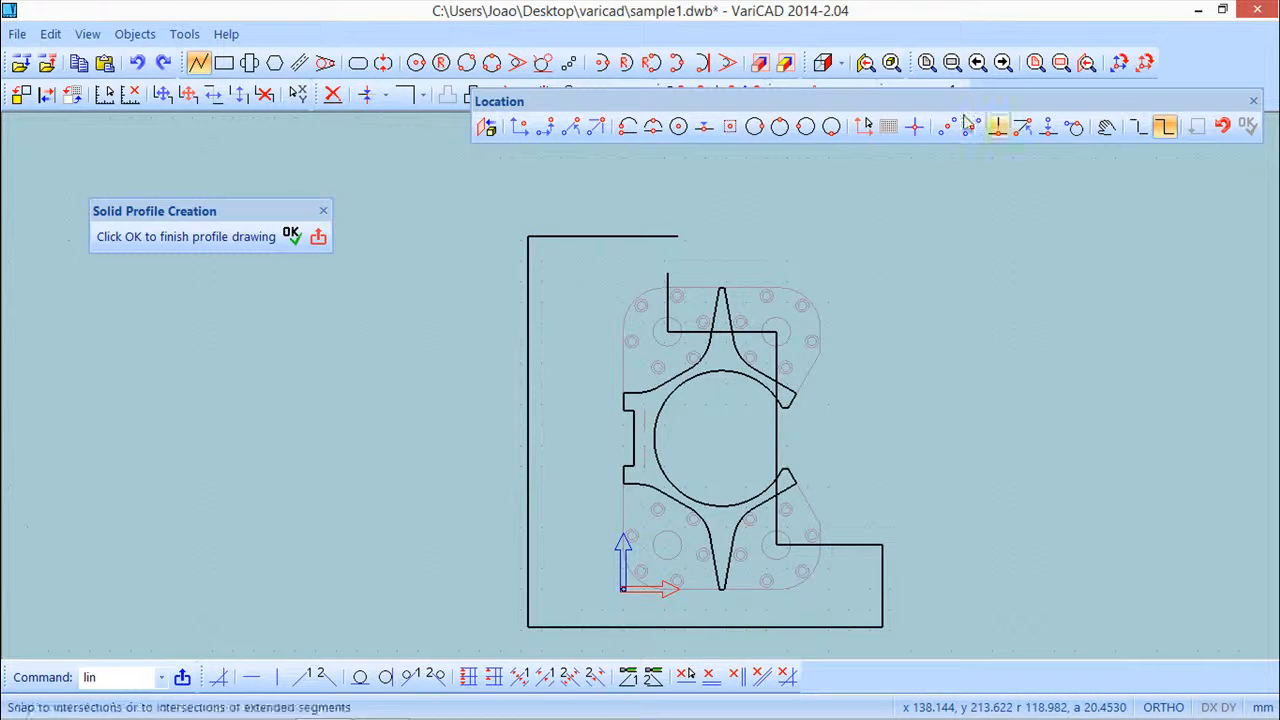
Join the two open line ends at the top of the outline with a corner
{"action": "left_click", "coordinate": [1254, 102]}
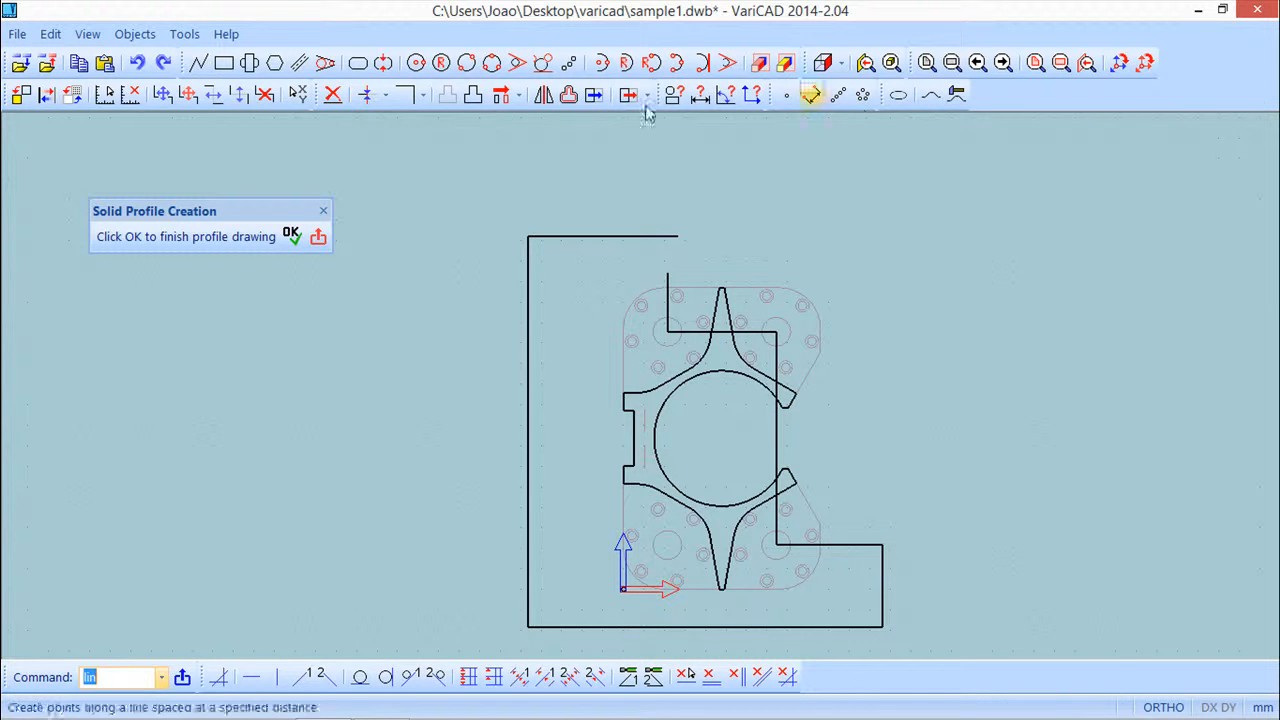
{"action": "left_click", "coordinate": [406, 94]}
{"action": "left_click", "coordinate": [665, 283]}
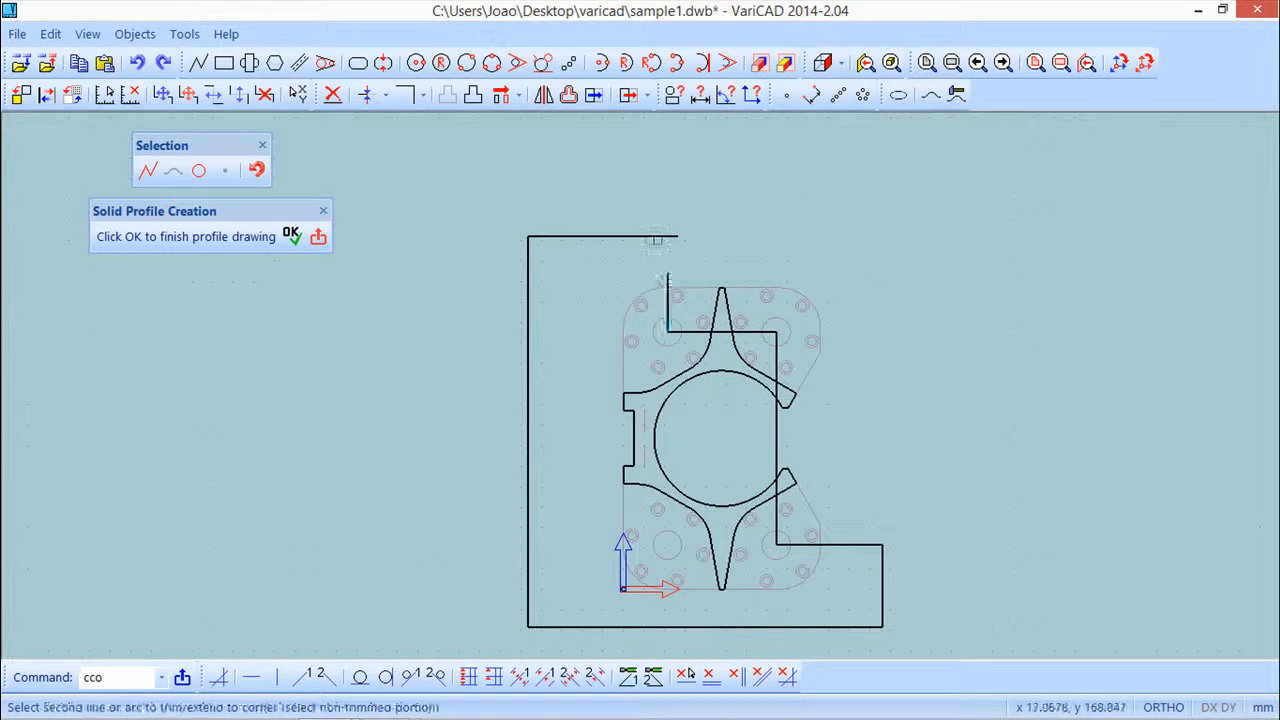
{"action": "left_click", "coordinate": [657, 237]}
{"action": "scroll", "coordinate": [805, 328], "scroll_direction": "down", "scroll_amount": 2}
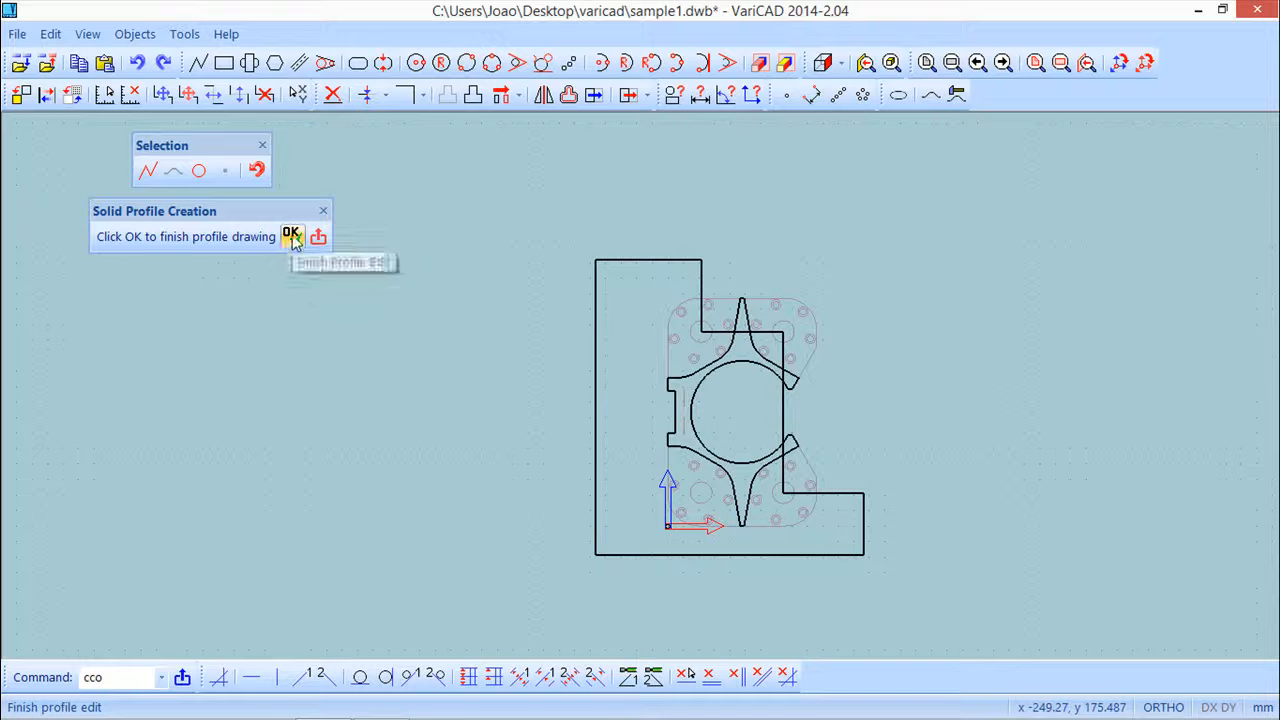
{"action": "left_click", "coordinate": [256, 171]}
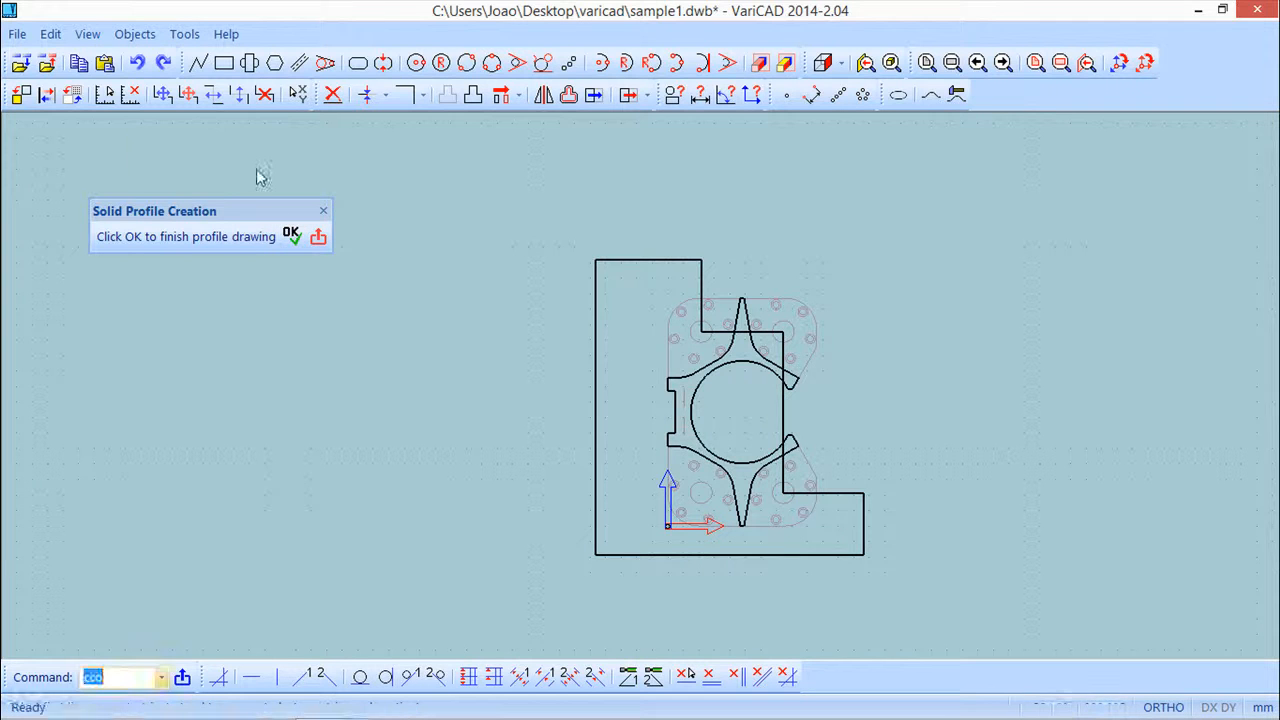
Finish the profile and extrude it to a height of 100 mm
{"action": "left_click", "coordinate": [291, 237]}
{"action": "left_click", "coordinate": [294, 249]}
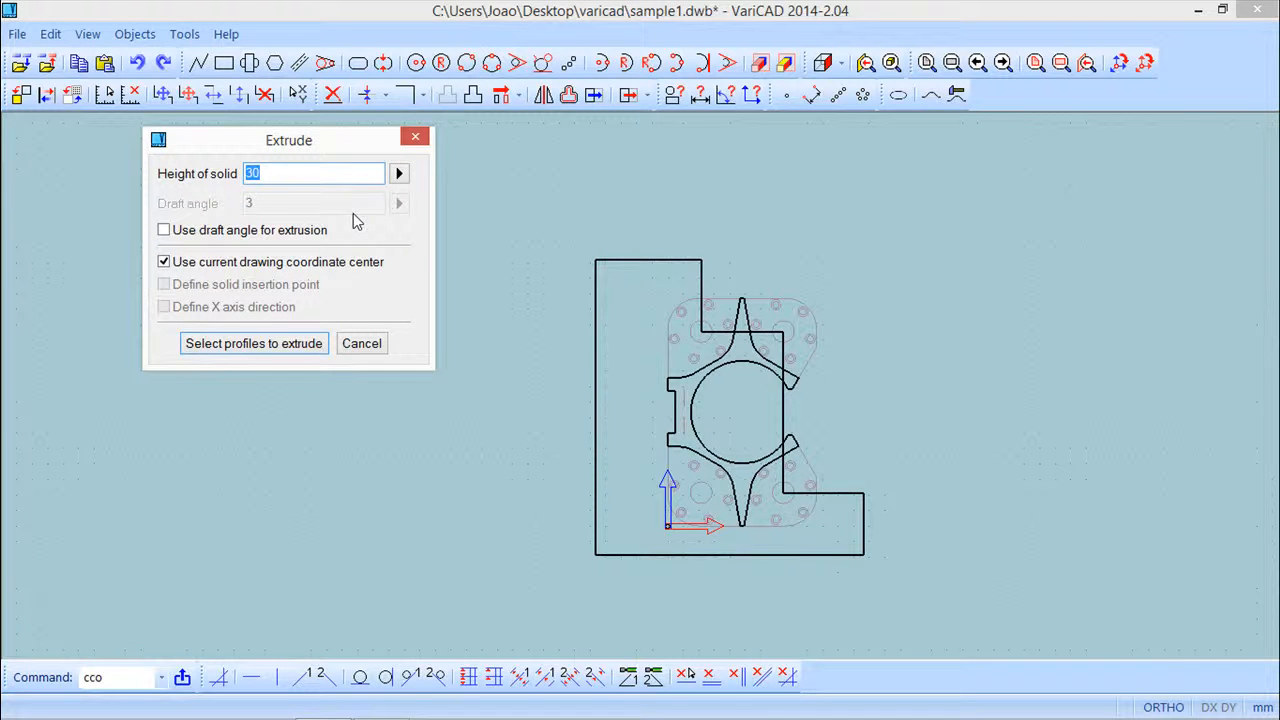
{"action": "type", "text": "133"}
{"action": "key", "text": "BackSpace"}
{"action": "key", "text": "BackSpace"}
{"action": "type", "text": "99"}
{"action": "key", "text": "BackSpace"}
{"action": "key", "text": "BackSpace"}
{"action": "type", "text": "00"}
{"action": "left_click", "coordinate": [280, 352]}
{"action": "left_click", "coordinate": [710, 271]}
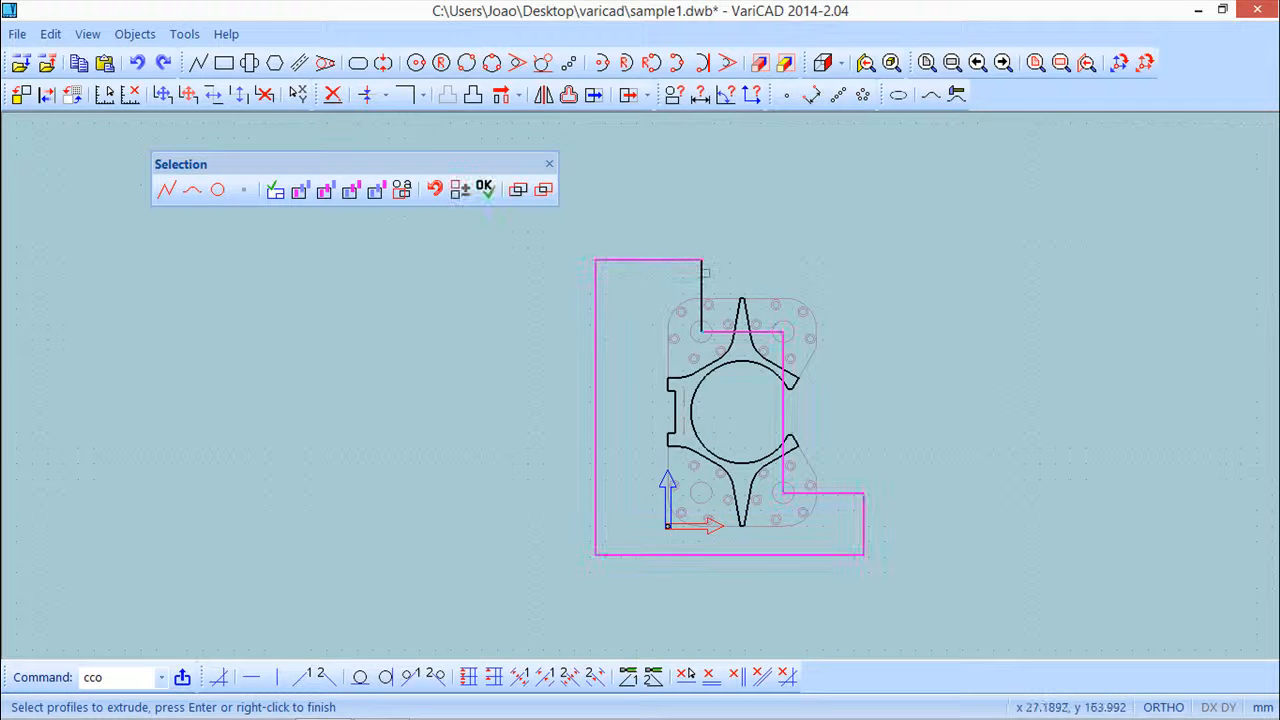
{"action": "key", "text": "Return"}
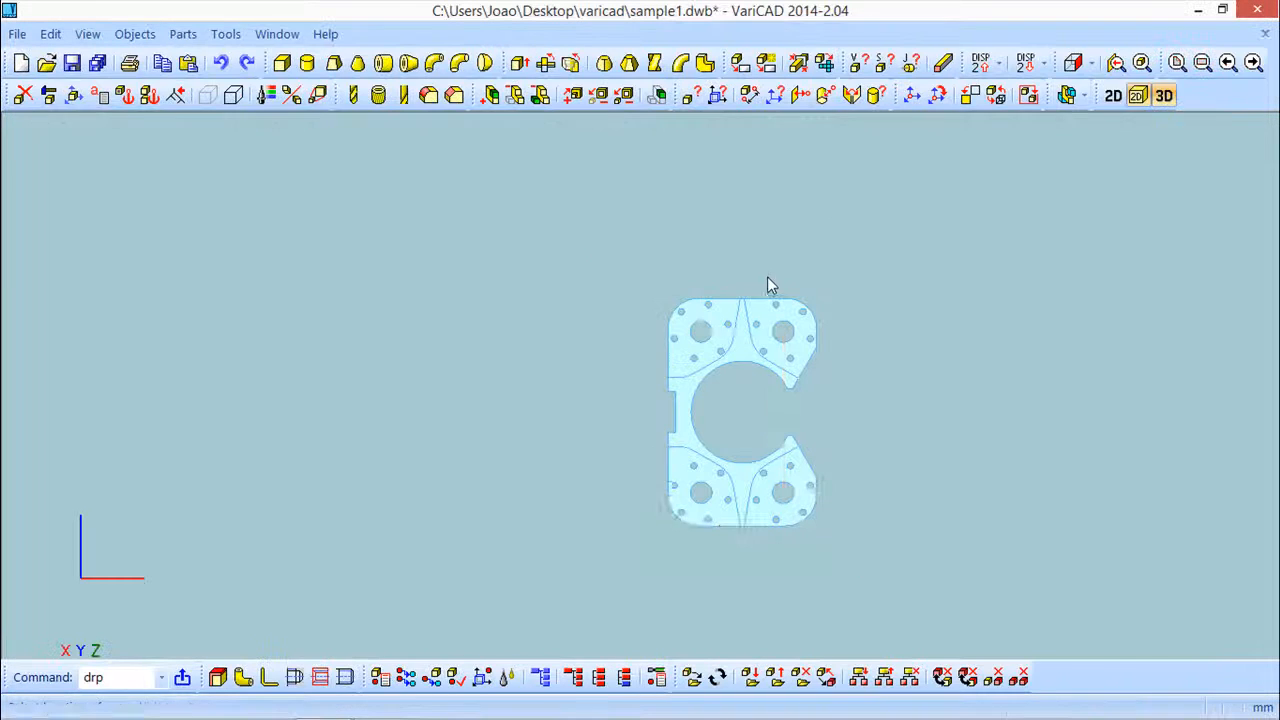
Insert the extruded solid at its location in 3D space and confirm
{"action": "mouse_move", "coordinate": [893, 456]}
{"action": "middle_mouse_down"}
{"action": "mouse_move", "coordinate": [920, 357]}
{"action": "mouse_move", "coordinate": [900, 340]}
{"action": "mouse_move", "coordinate": [818, 335]}
{"action": "middle_mouse_up"}
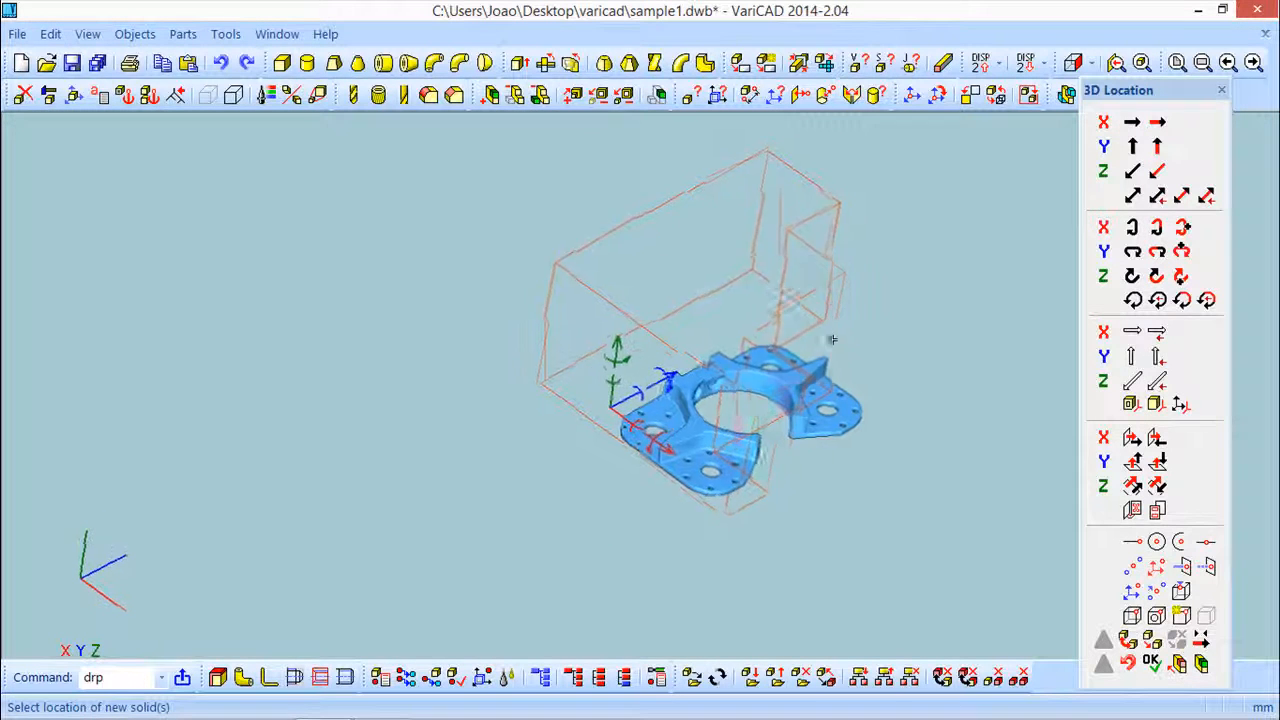
{"action": "left_click", "coordinate": [607, 394]}
{"action": "left_click", "coordinate": [607, 466]}
{"action": "middle_click_drag", "start_coordinate": [471, 484], "coordinate": [505, 500]}
{"action": "left_click", "coordinate": [1151, 662]}
Create a new 3D section named a
{"action": "middle_click_drag", "start_coordinate": [792, 545], "coordinate": [701, 454]}
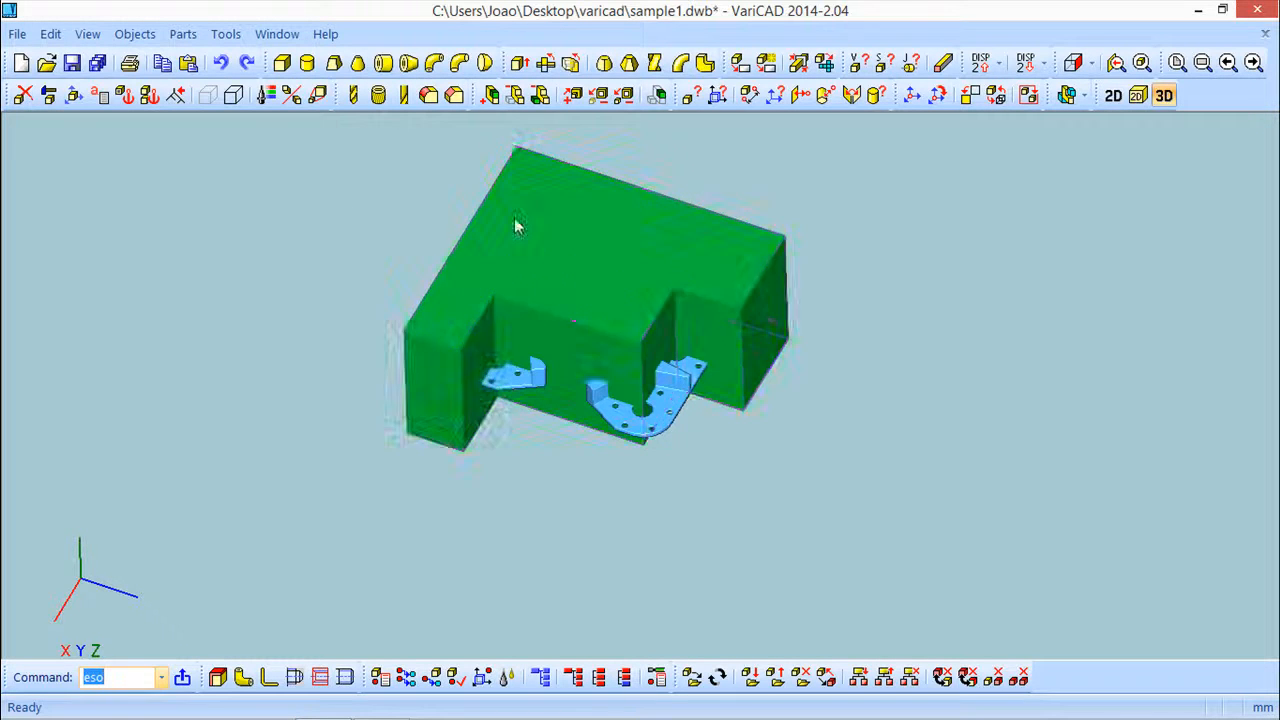
{"action": "left_click", "coordinate": [229, 38]}
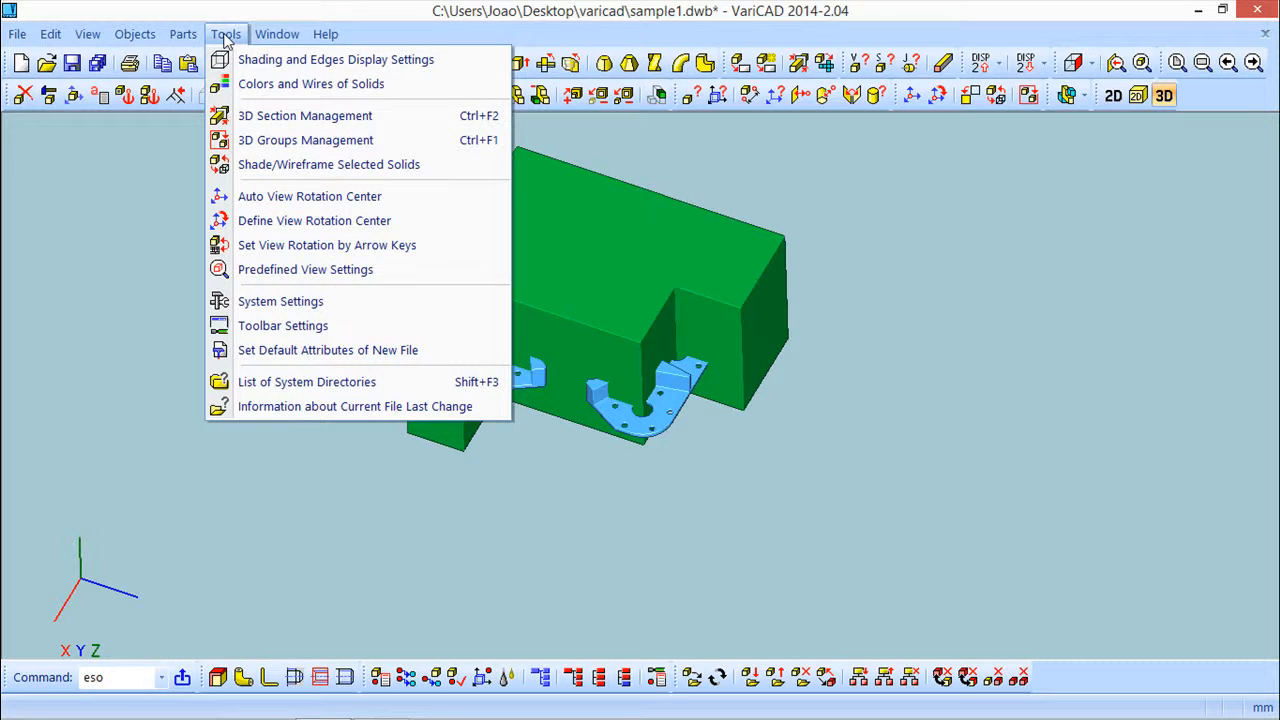
{"action": "left_click", "coordinate": [285, 122]}
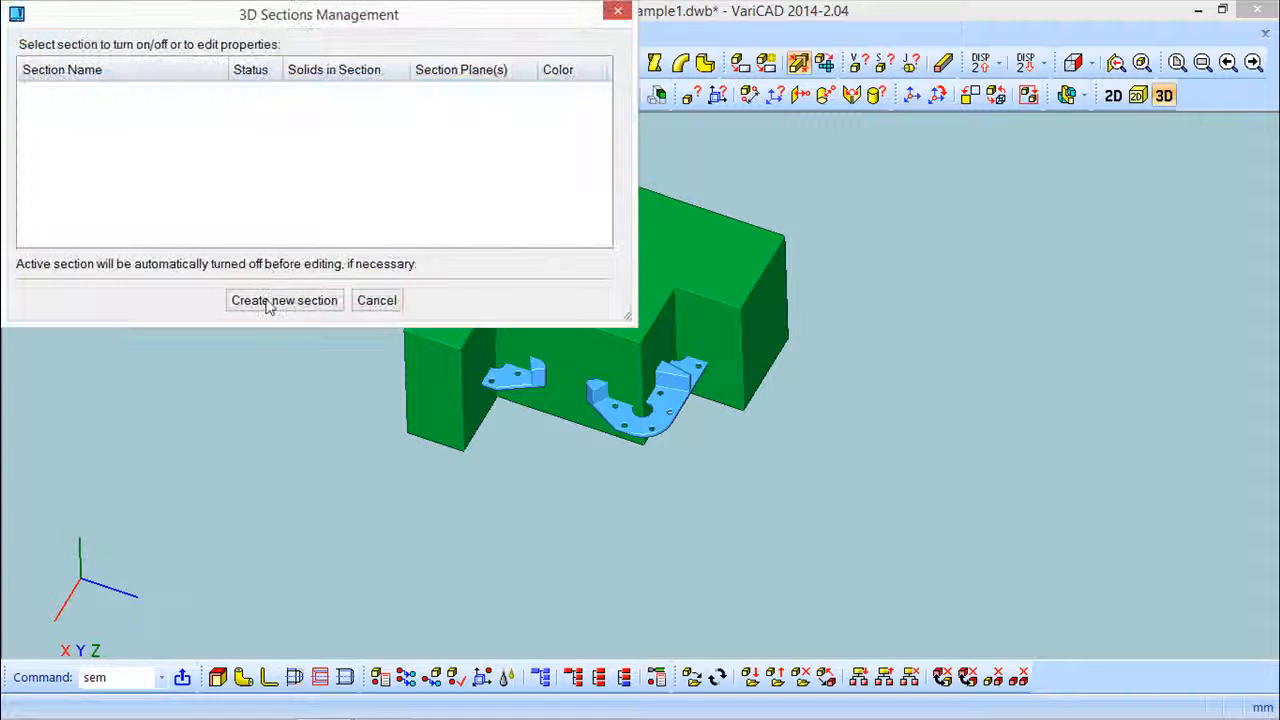
{"action": "left_click", "coordinate": [271, 304]}
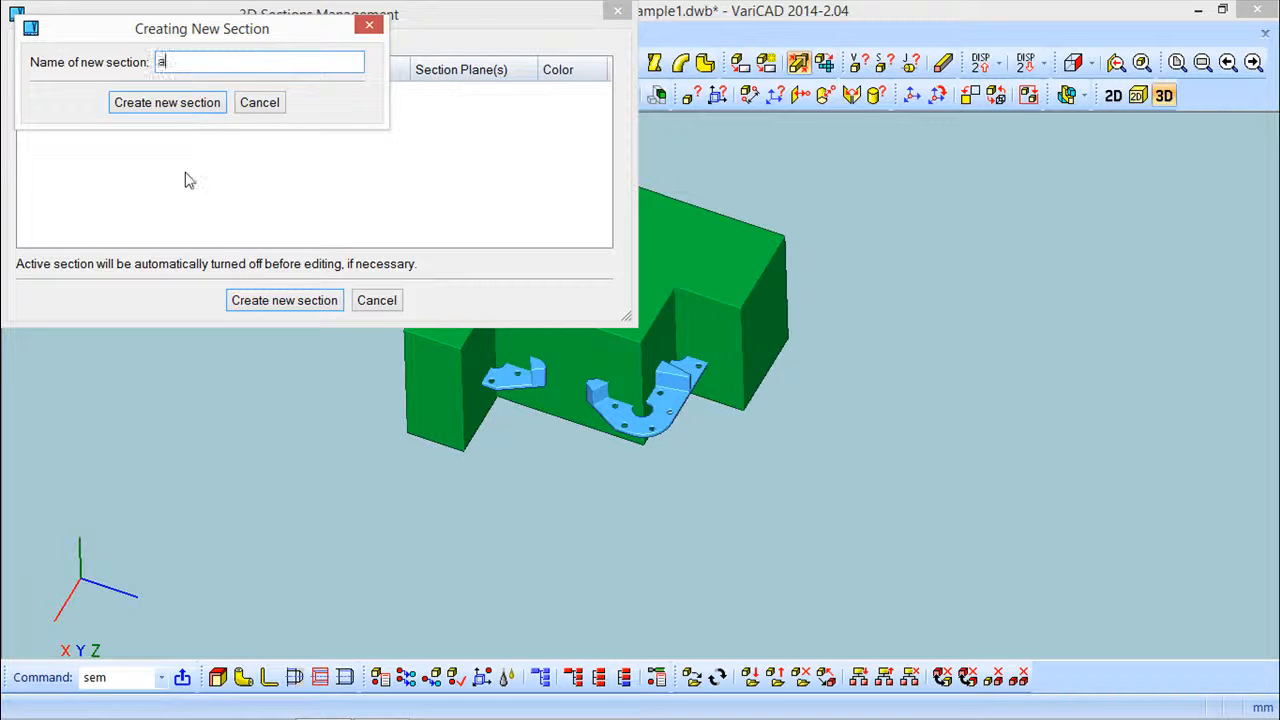
{"action": "left_click", "coordinate": [176, 106]}
{"action": "left_click", "coordinate": [428, 116]}
{"action": "left_click_drag", "start_coordinate": [383, 20], "coordinate": [404, 87]}
{"action": "left_click", "coordinate": [363, 160]}
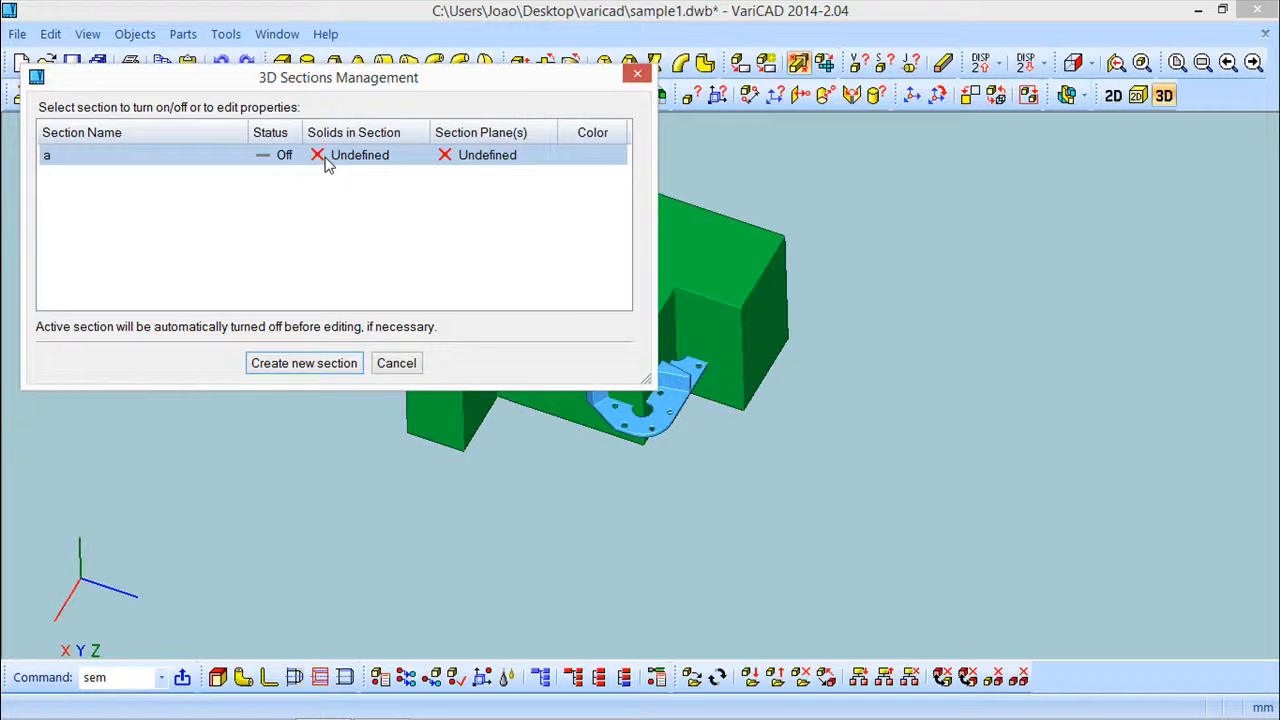
Add the blue part solid to section a
{"action": "right_click", "coordinate": [323, 160]}
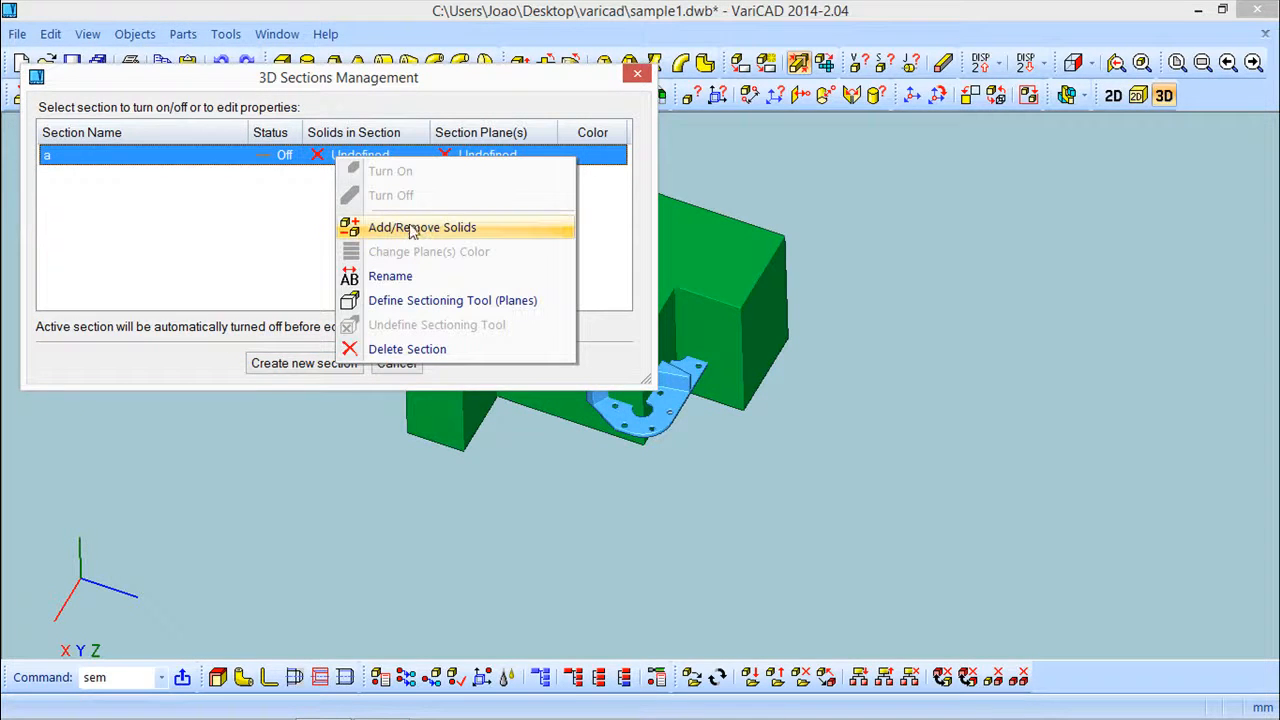
{"action": "left_click", "coordinate": [415, 230]}
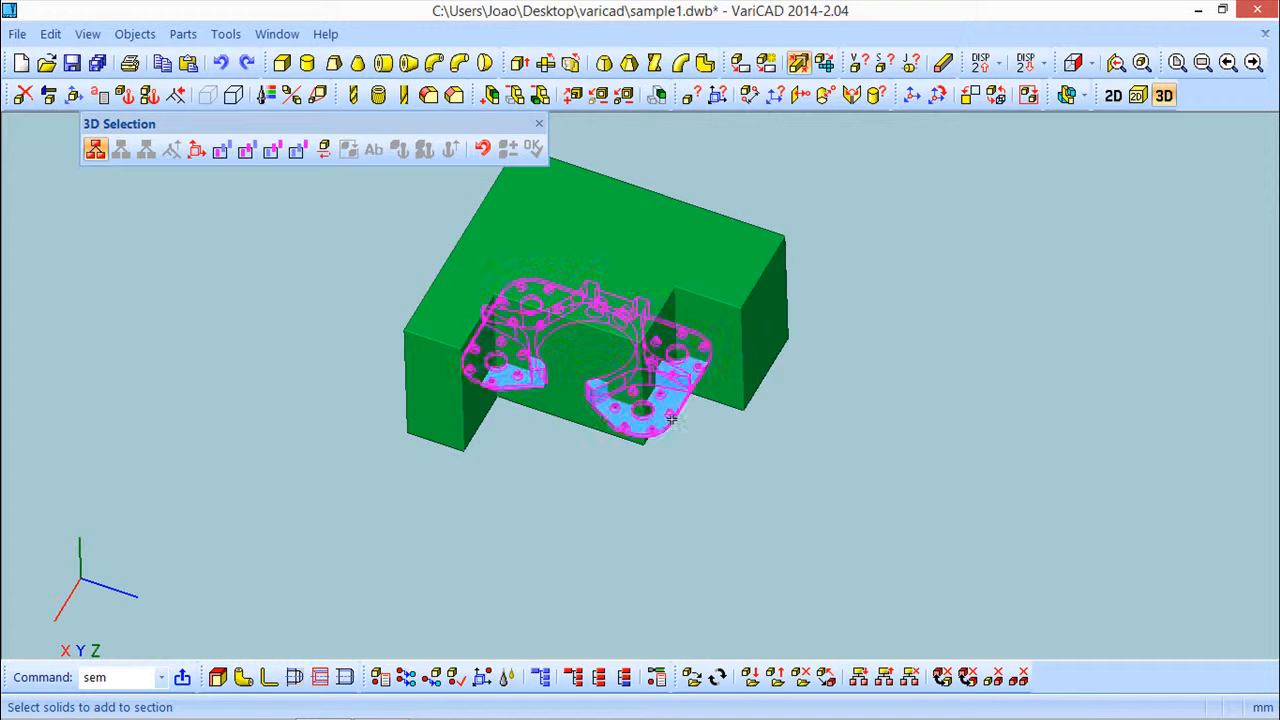
{"action": "left_click", "coordinate": [671, 419]}
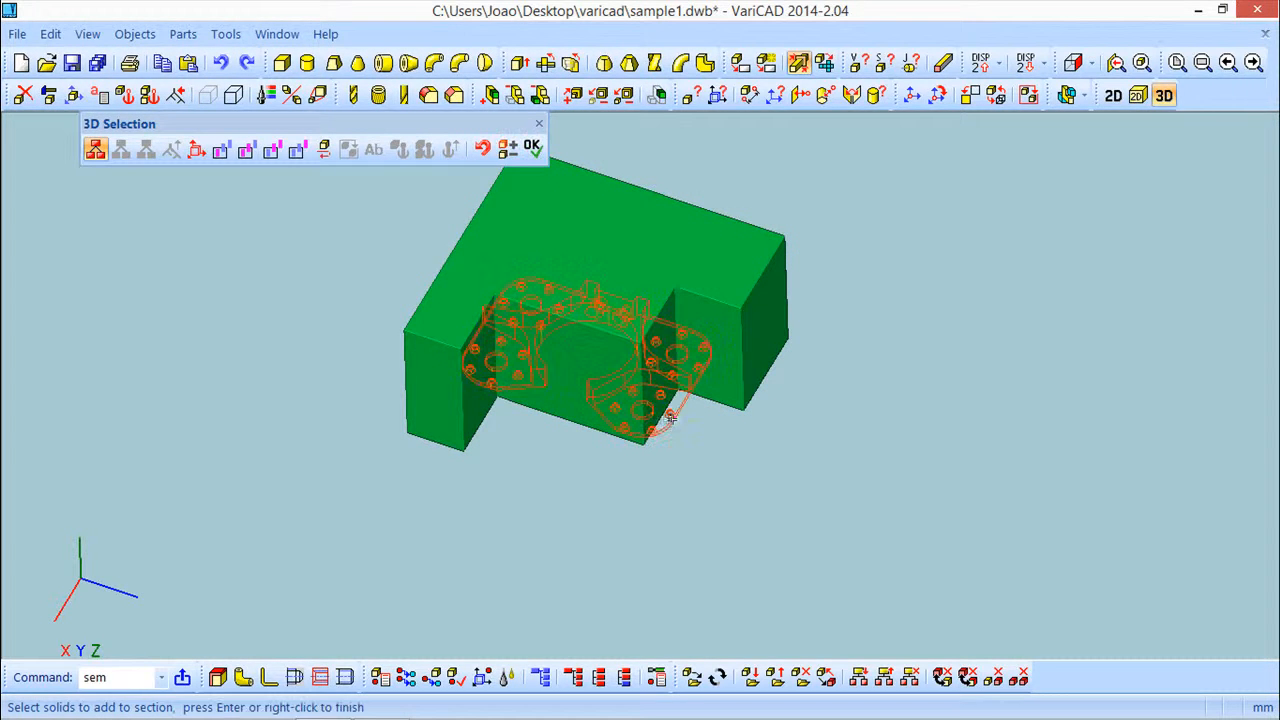
{"action": "left_click", "coordinate": [532, 147]}
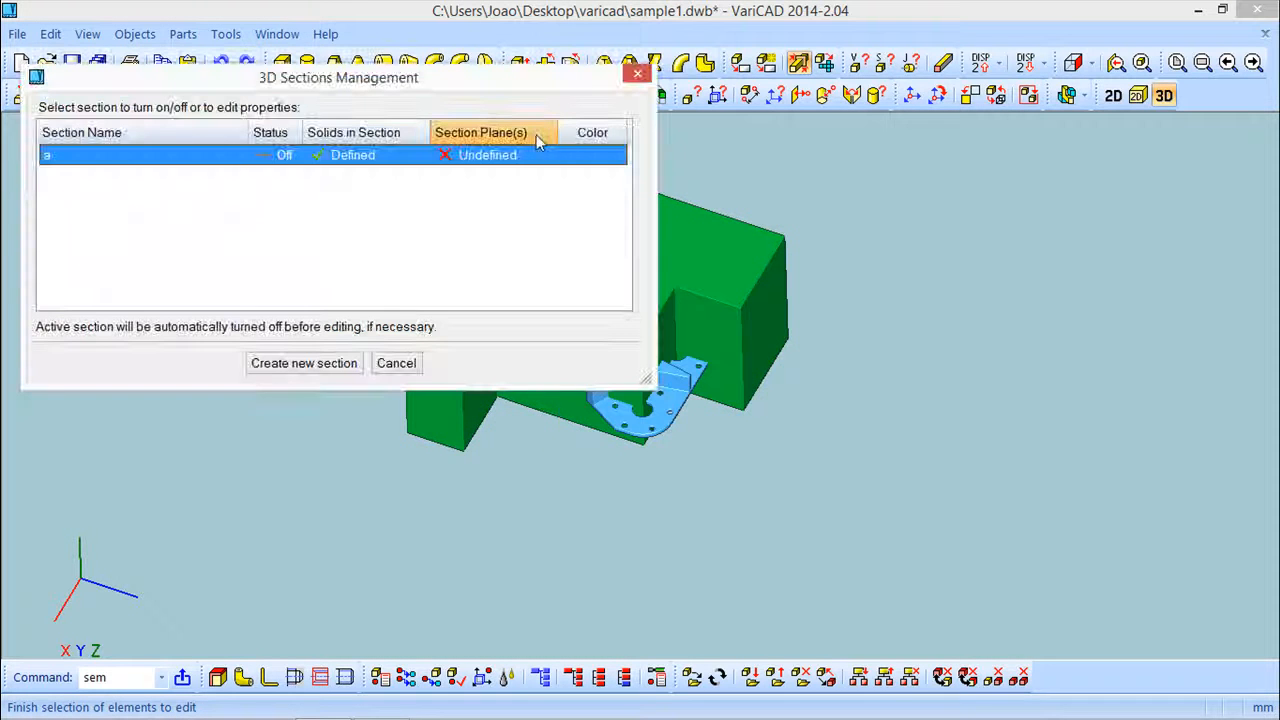
Define the green extruded block as the sectioning tool for section a
{"action": "right_click", "coordinate": [489, 156]}
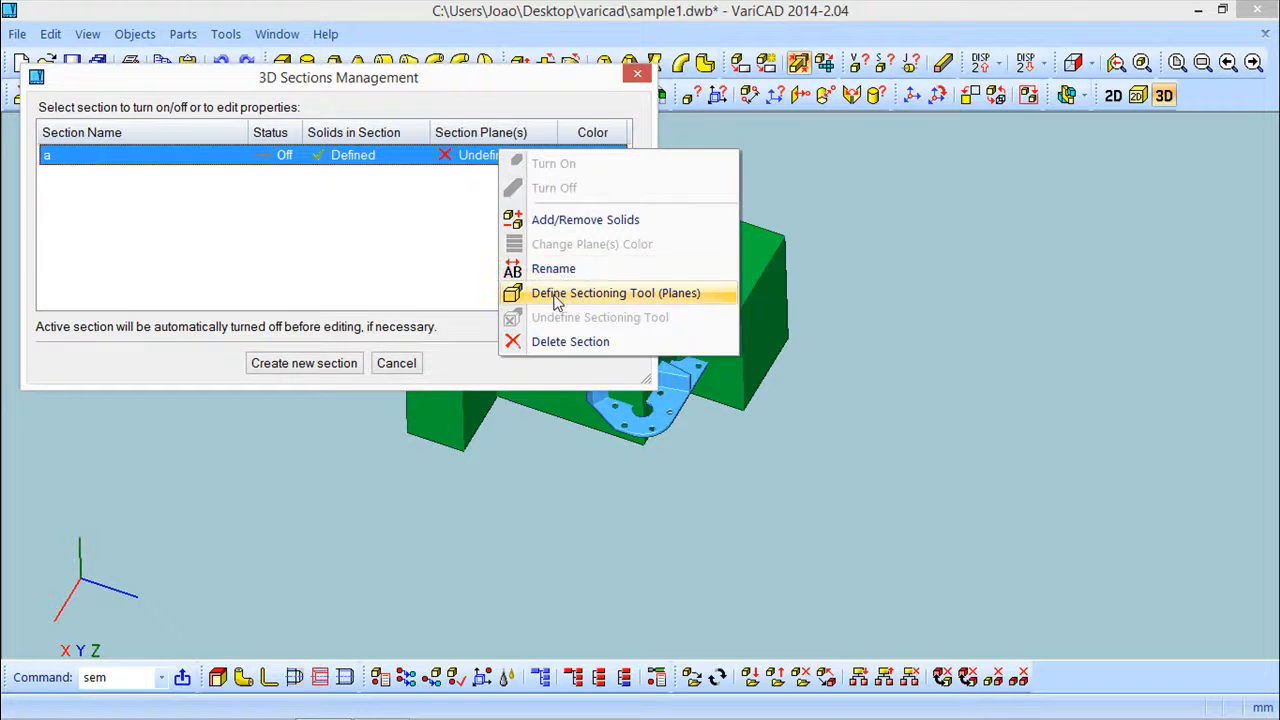
{"action": "left_click", "coordinate": [650, 295]}
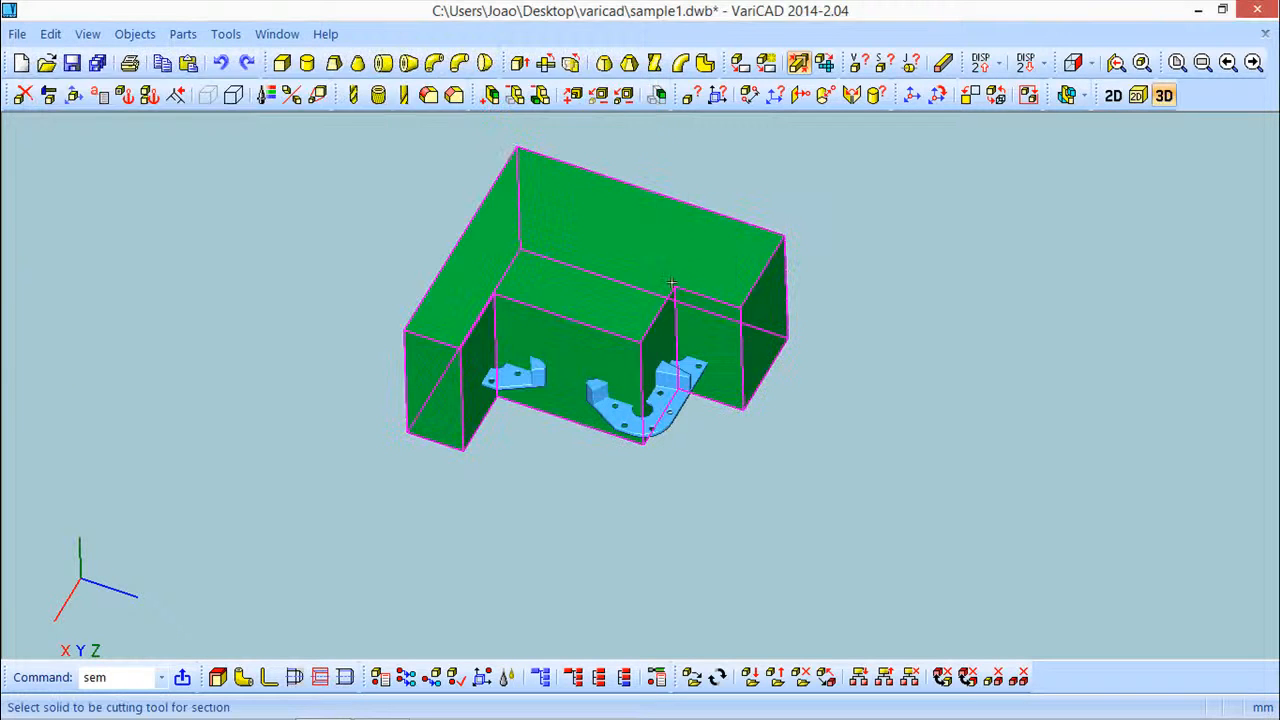
{"action": "left_click", "coordinate": [675, 232]}
{"action": "left_click_drag", "start_coordinate": [466, 80], "coordinate": [925, 330]}
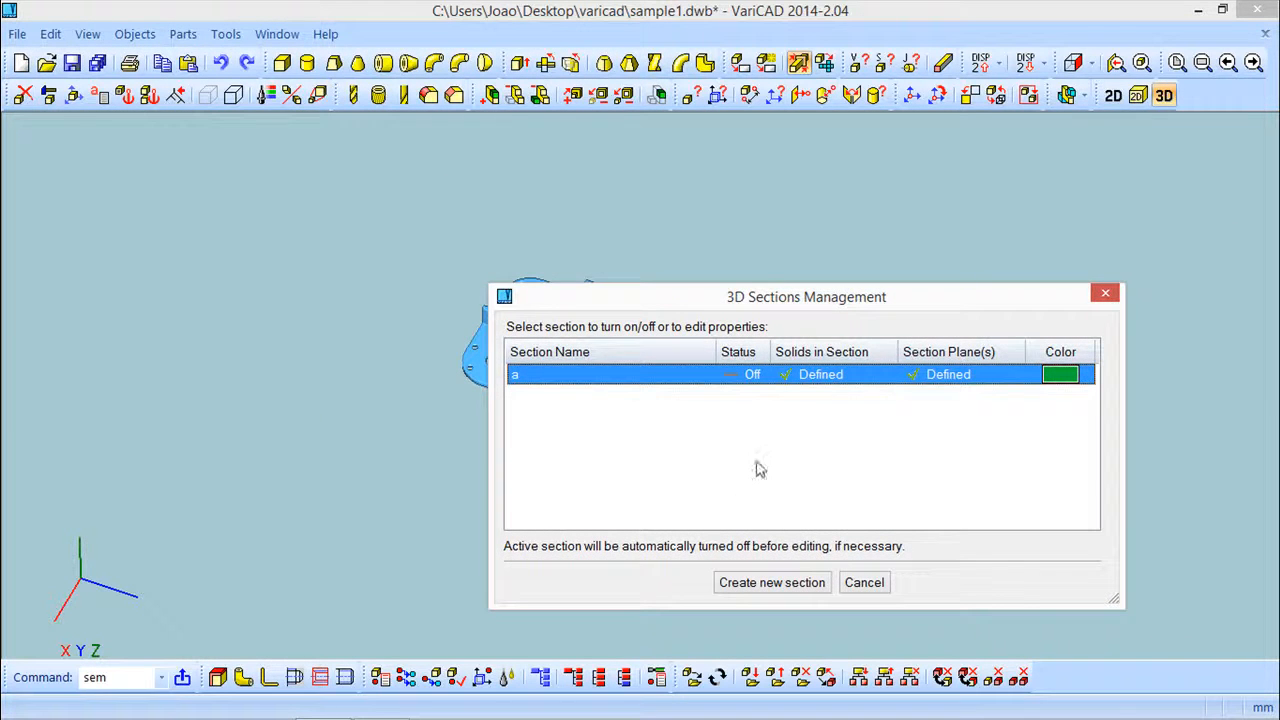
Turn on section a and close the 3D sections manager
{"action": "right_click", "coordinate": [748, 374]}
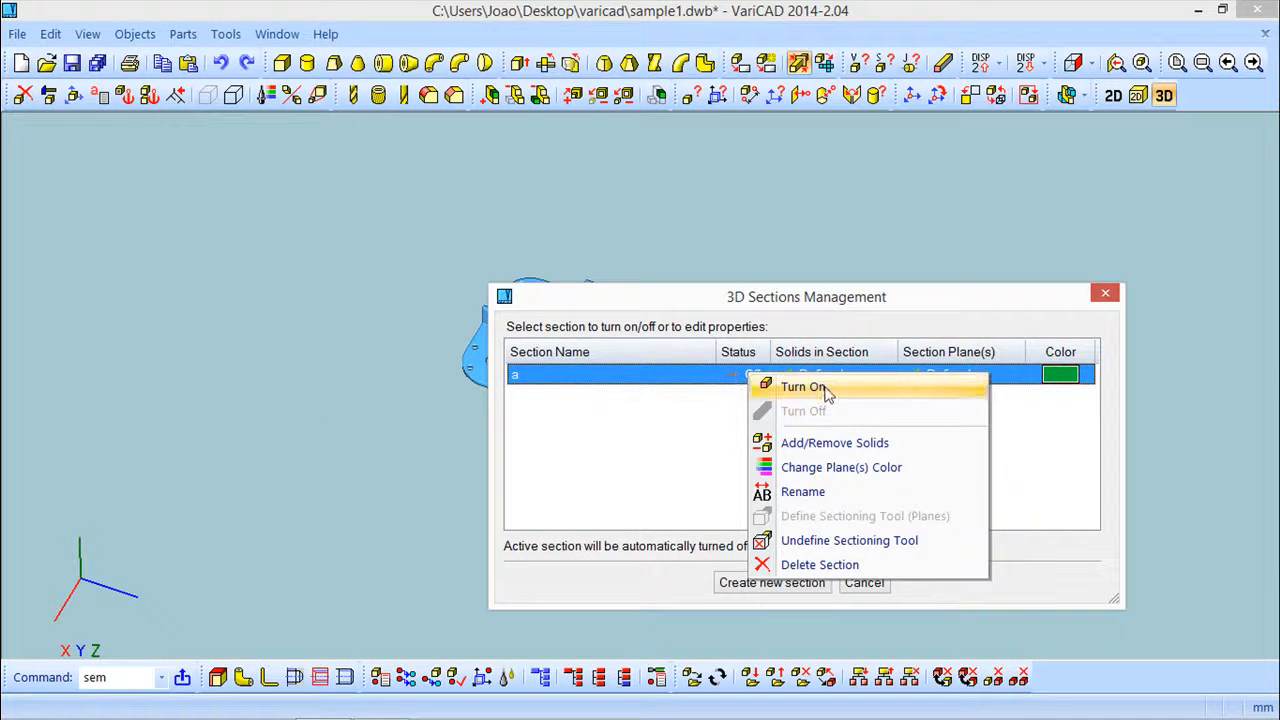
{"action": "left_click", "coordinate": [826, 390]}
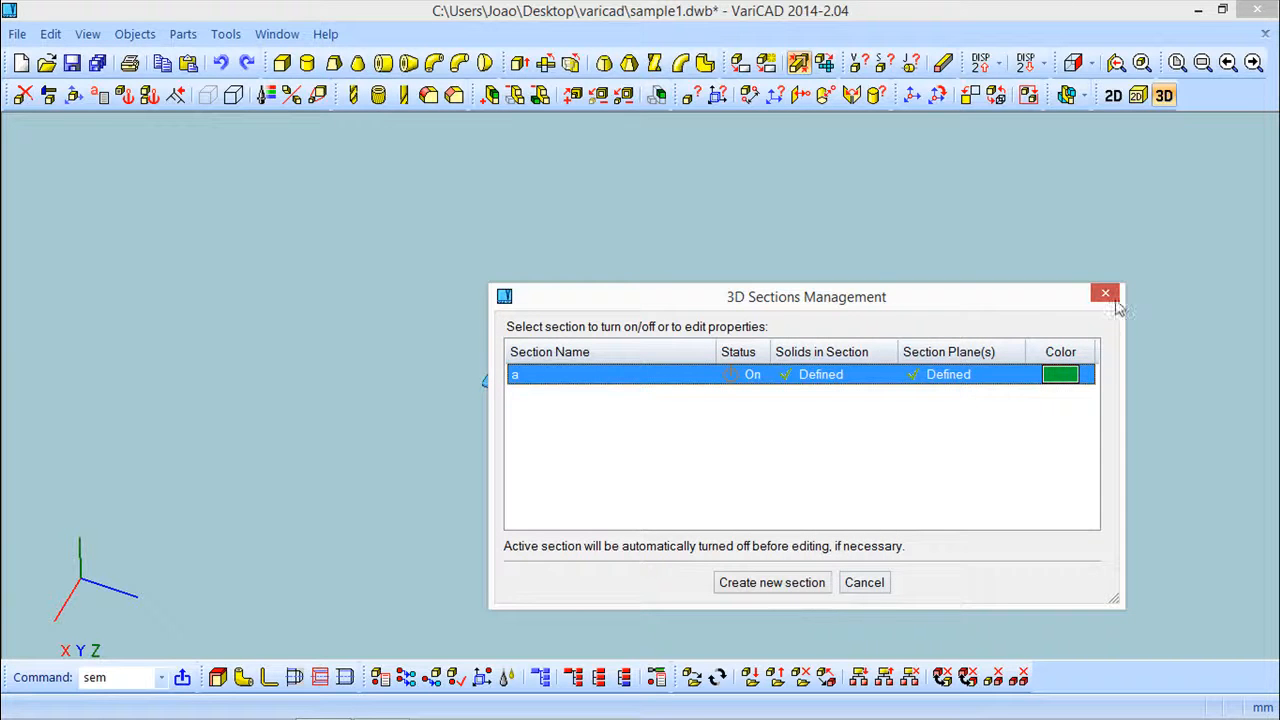
{"action": "left_click", "coordinate": [1104, 295]}
Create a 2D drawing from the current 3D view of all objects and place it in the 2D area
{"action": "middle_click_drag", "start_coordinate": [697, 474], "coordinate": [536, 405]}
{"action": "scroll", "coordinate": [536, 405], "scroll_direction": "up", "scroll_amount": 3}
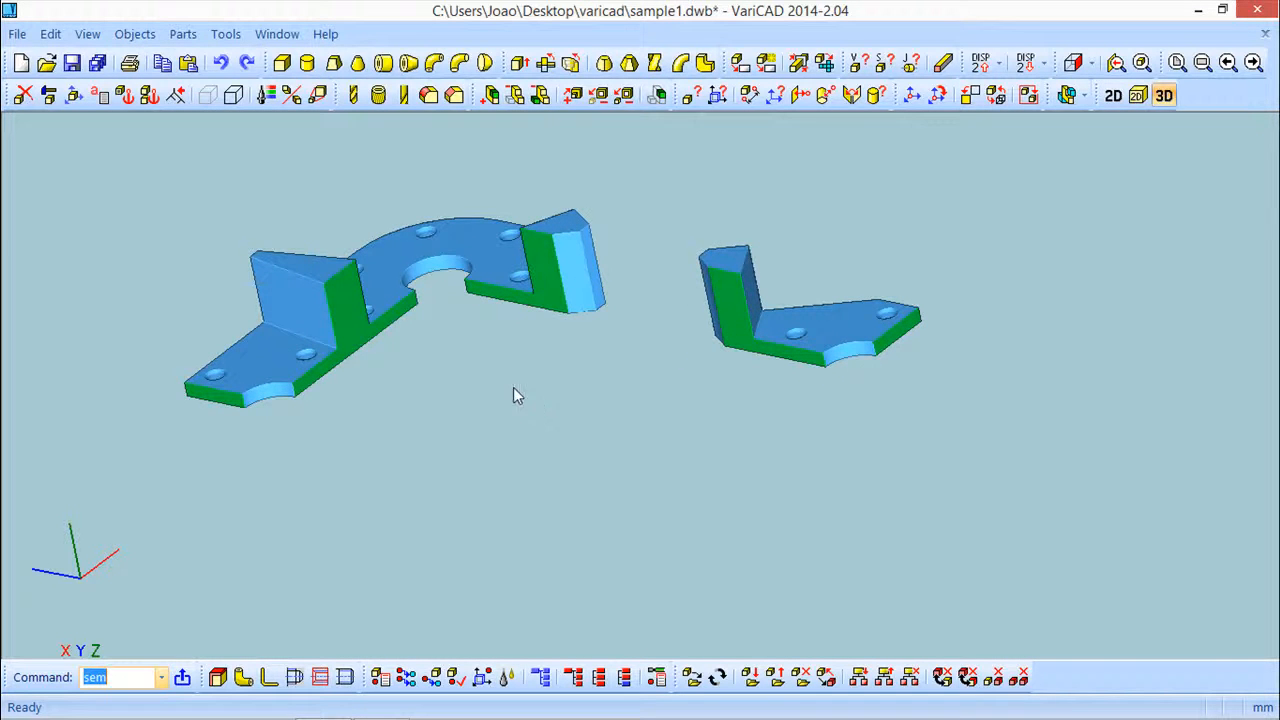
{"action": "scroll", "coordinate": [504, 409], "scroll_direction": "down", "scroll_amount": 4}
{"action": "middle_click_drag", "start_coordinate": [503, 311], "coordinate": [575, 434]}
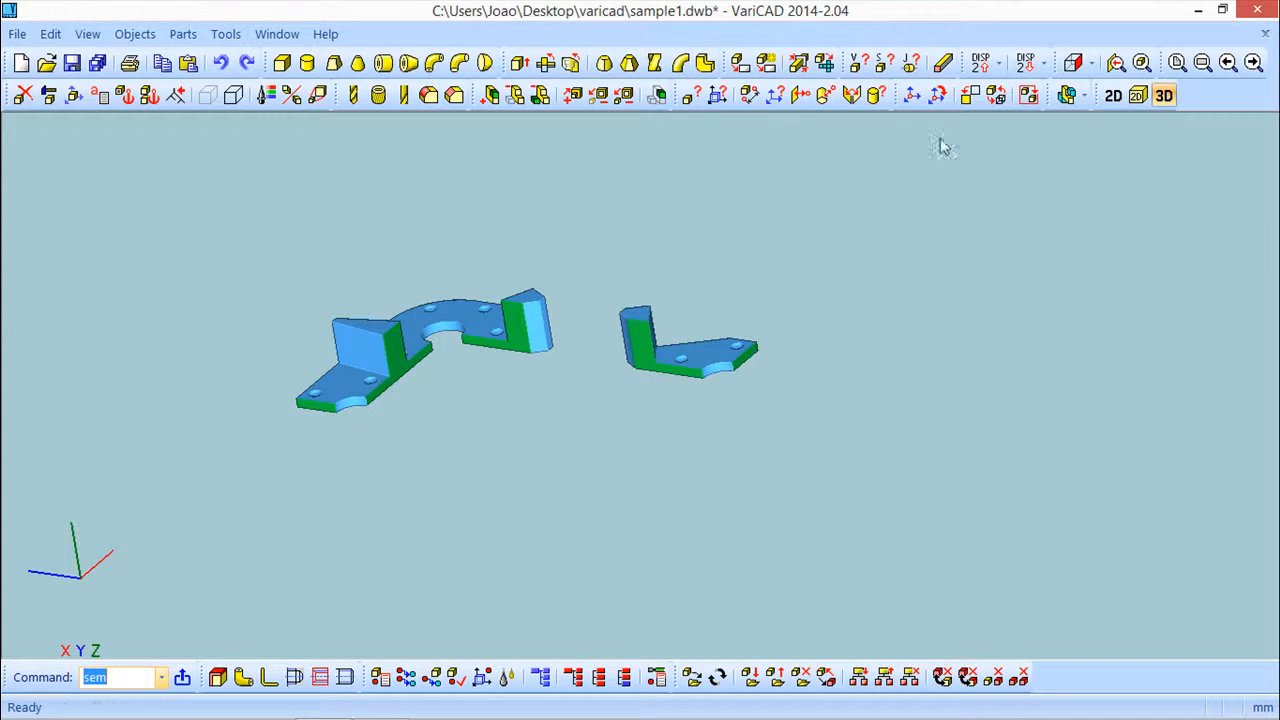
{"action": "left_click", "coordinate": [135, 34]}
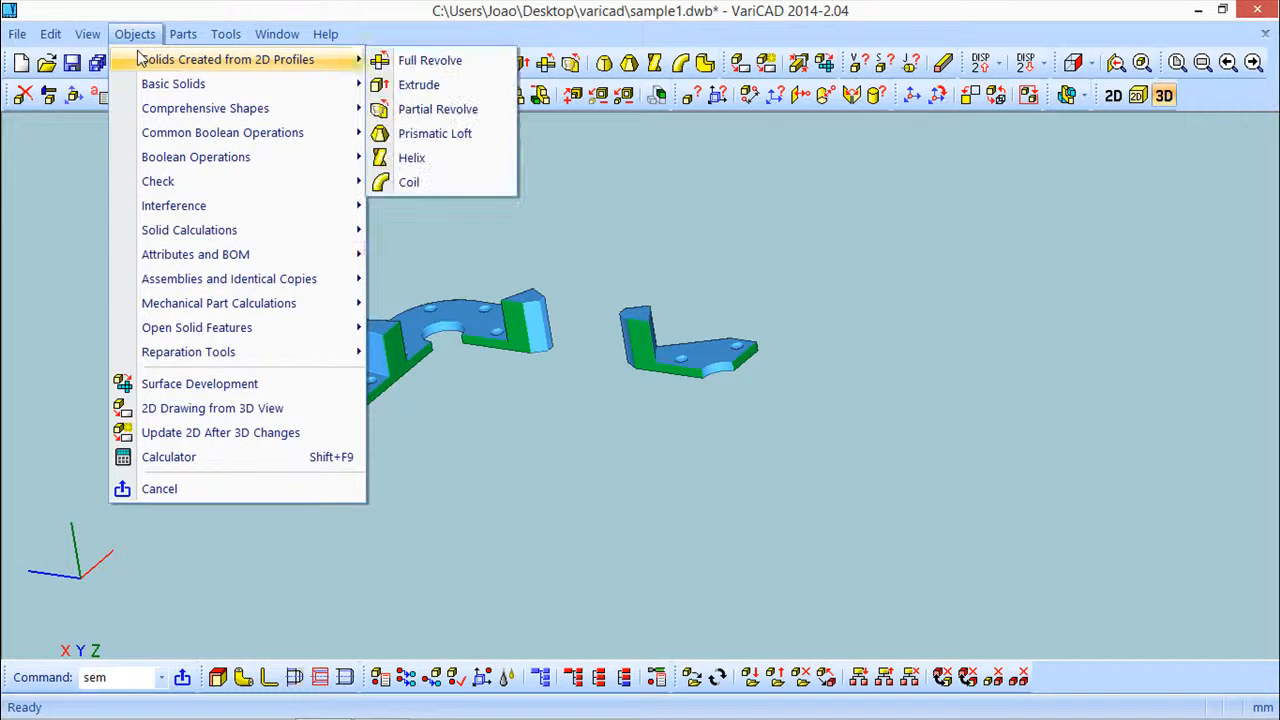
{"action": "left_click", "coordinate": [191, 415]}
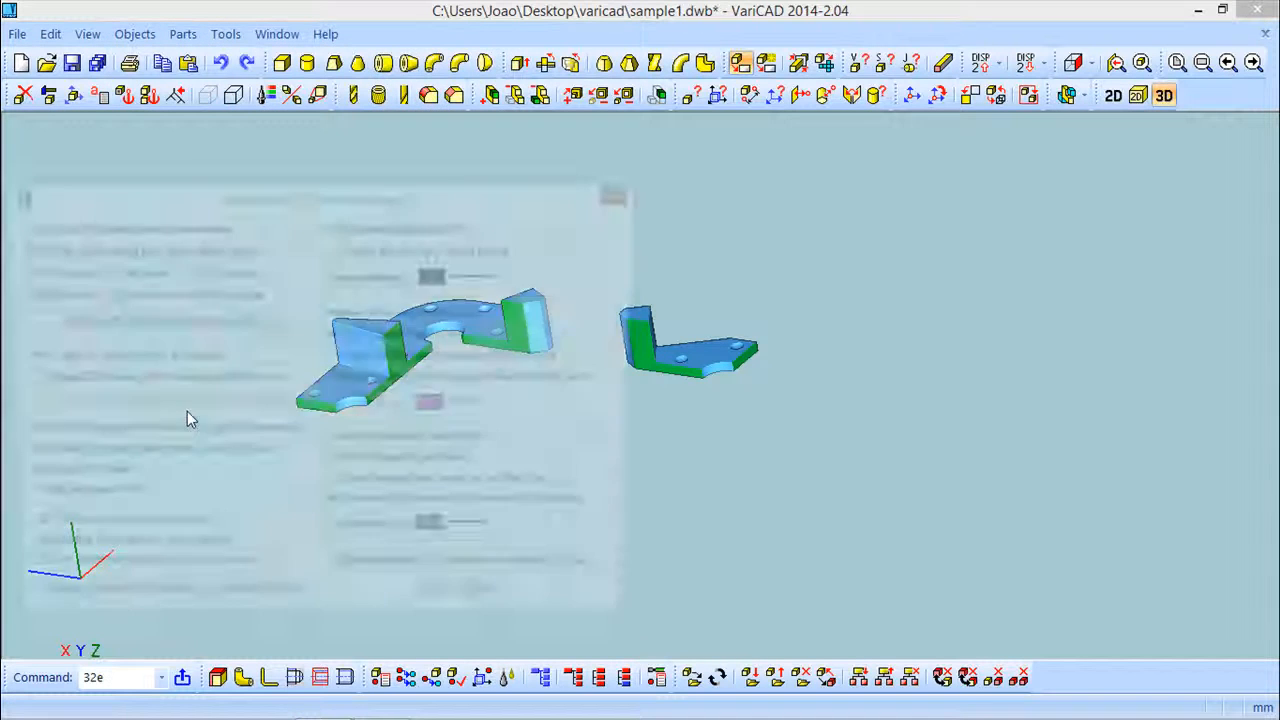
{"action": "left_click", "coordinate": [18, 226]}
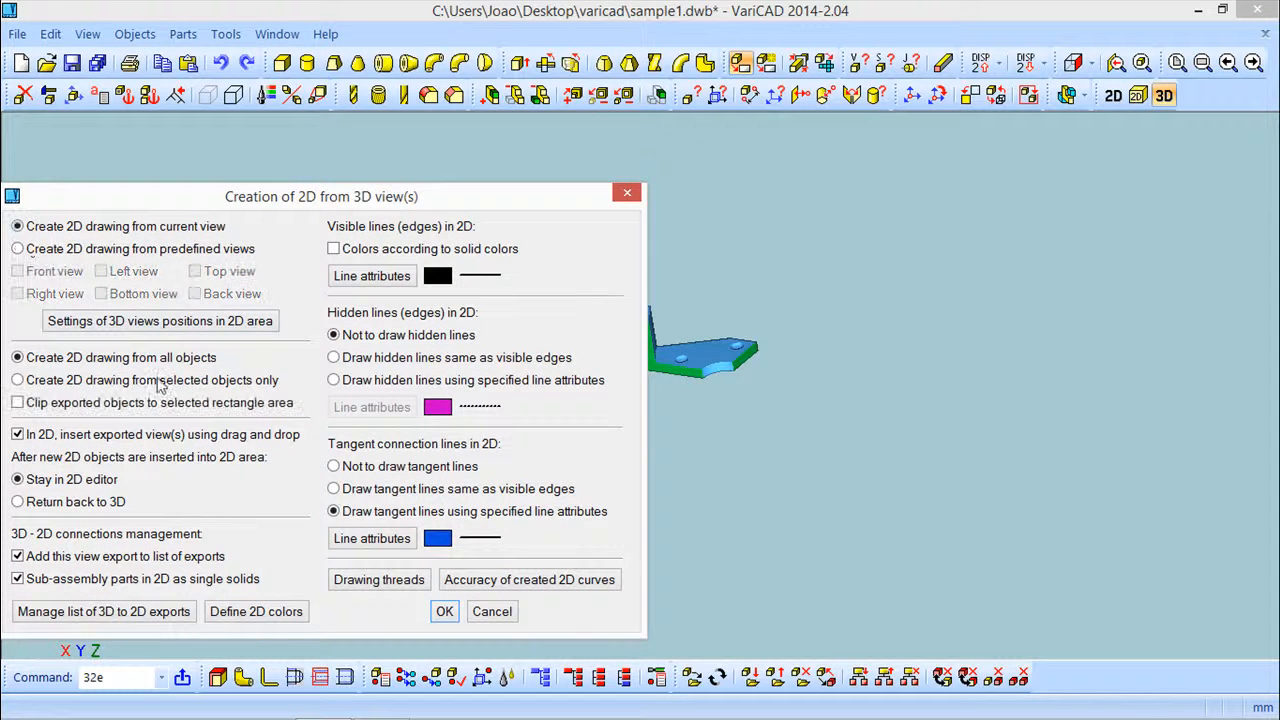
{"action": "left_click", "coordinate": [444, 612]}
{"action": "left_click", "coordinate": [472, 306]}
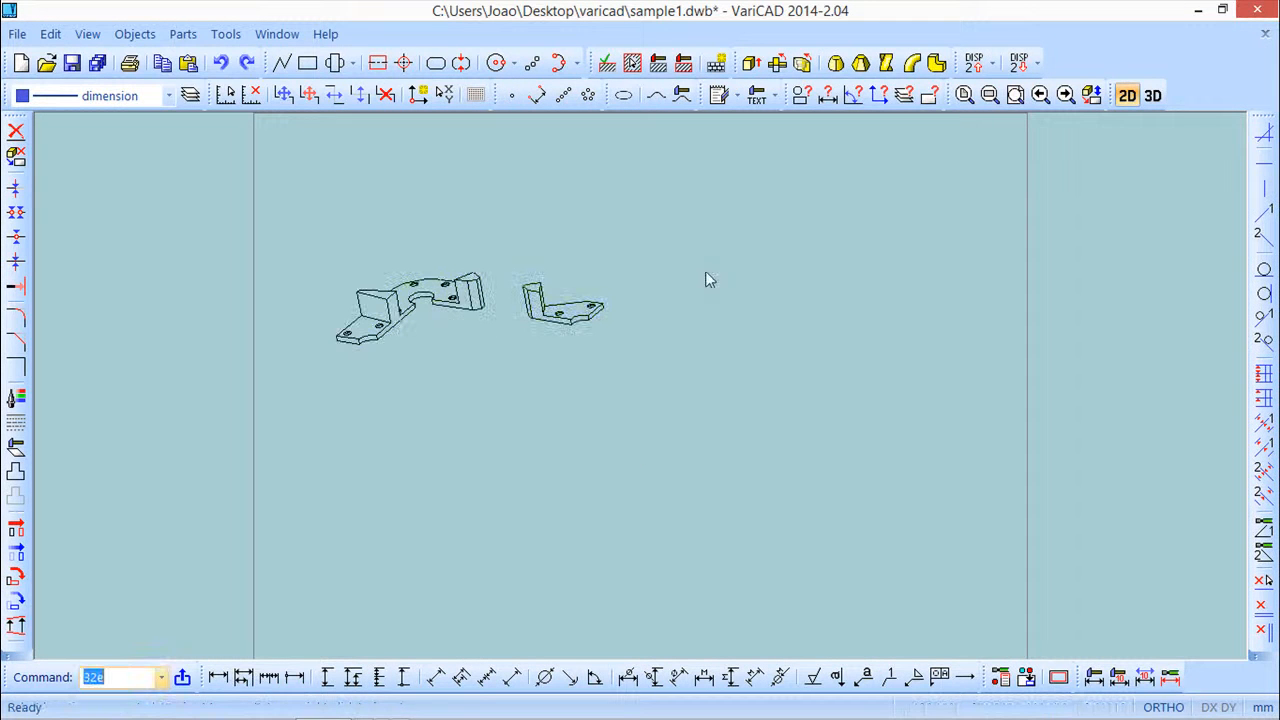
Hatch the cut faces of both part pieces using automatic boundary detection
{"action": "scroll", "coordinate": [650, 320], "scroll_direction": "up", "scroll_amount": 3}
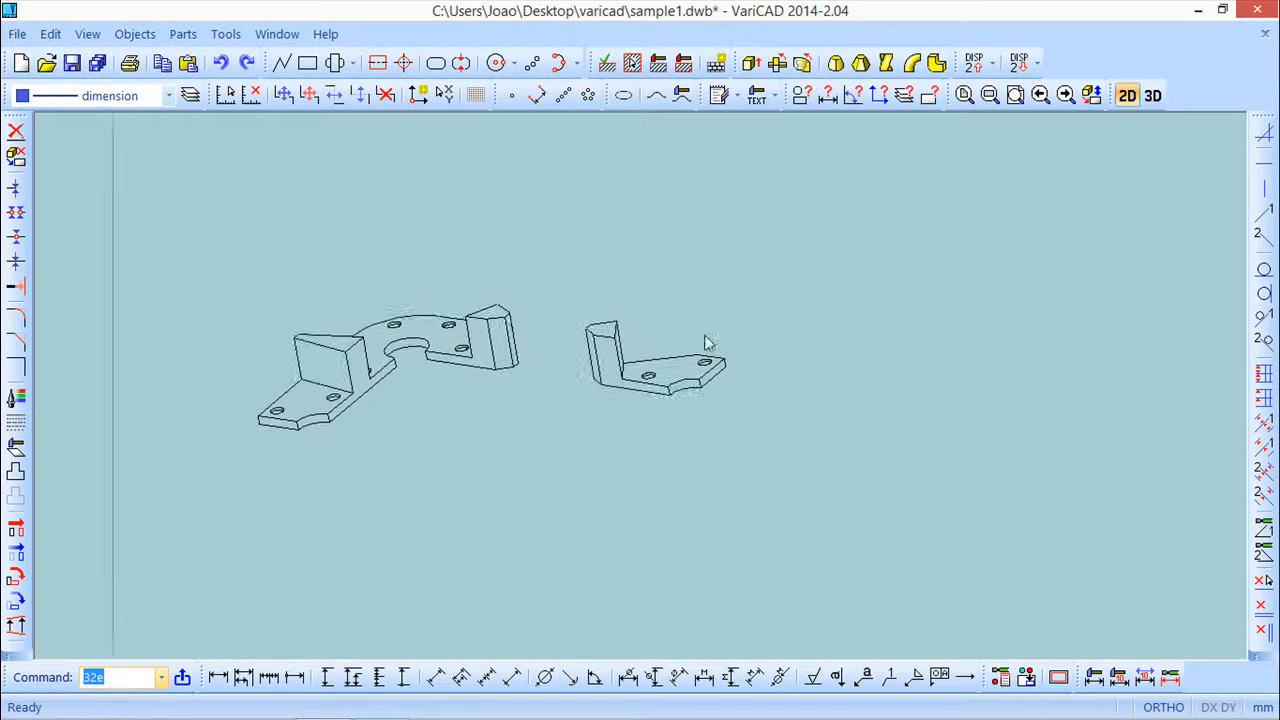
{"action": "left_click", "coordinate": [632, 65]}
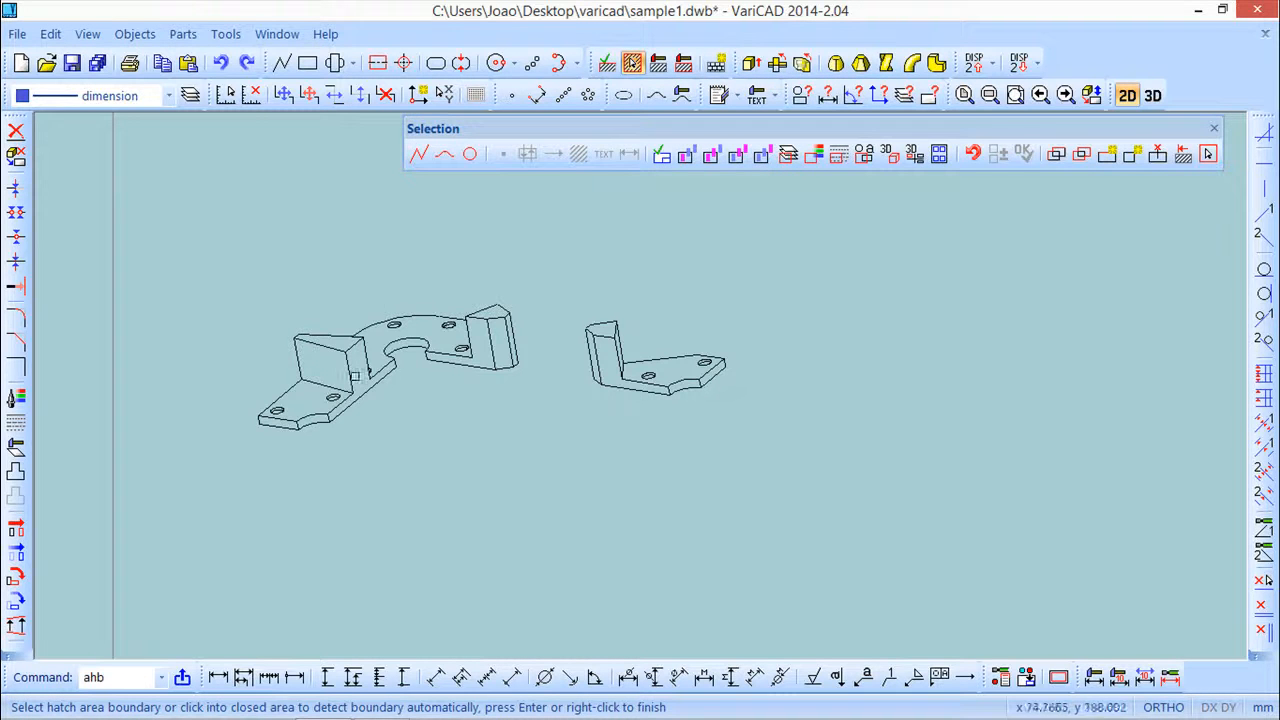
{"action": "left_click", "coordinate": [363, 376]}
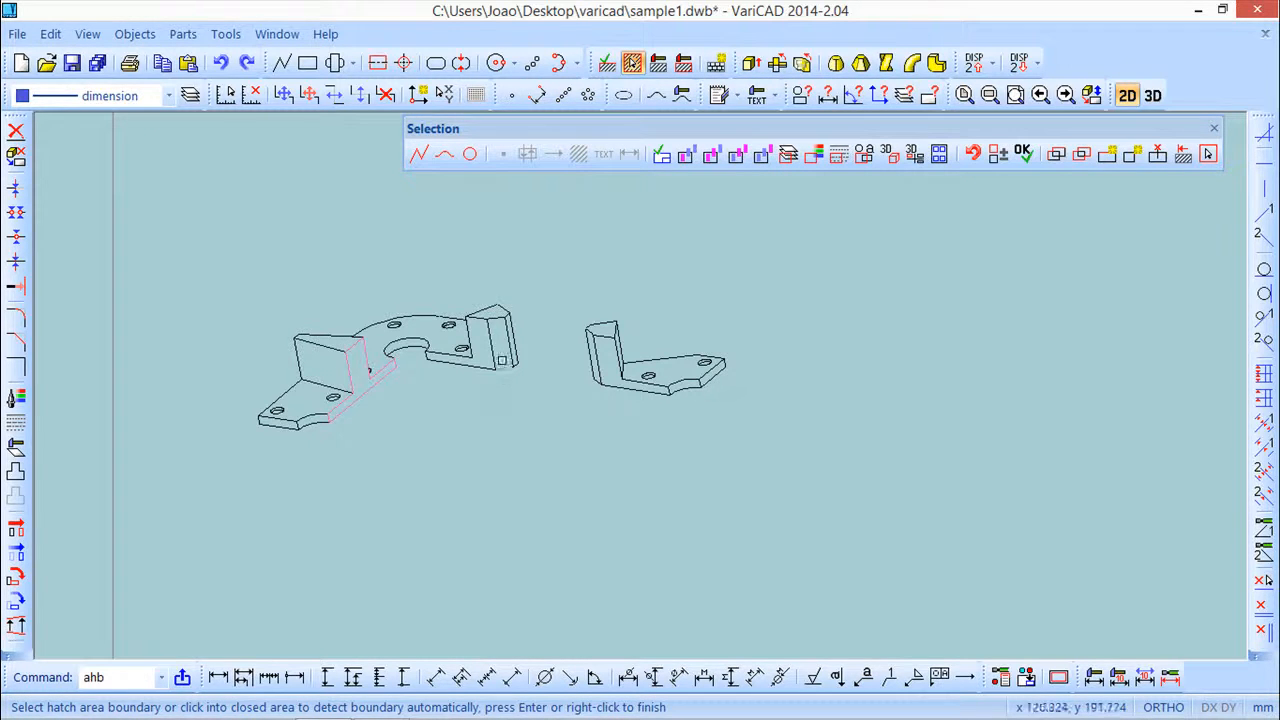
{"action": "left_click", "coordinate": [481, 349]}
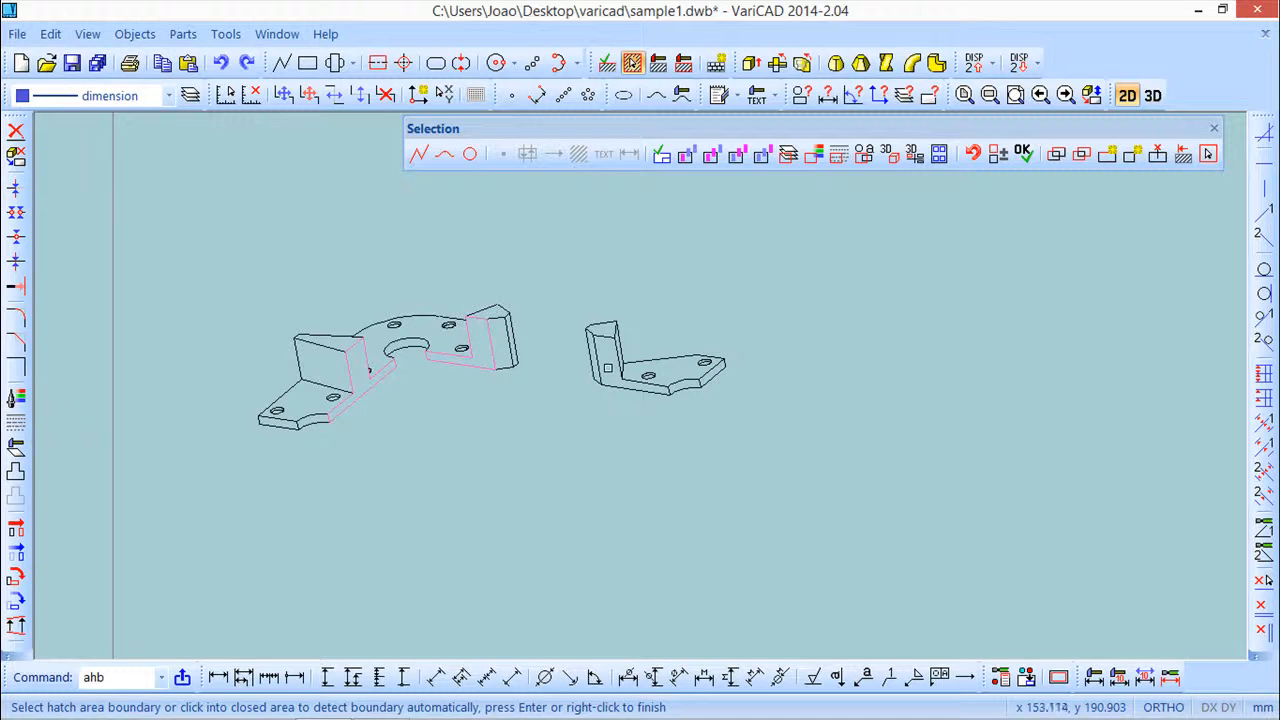
{"action": "scroll", "coordinate": [711, 383], "scroll_direction": "up", "scroll_amount": 3}
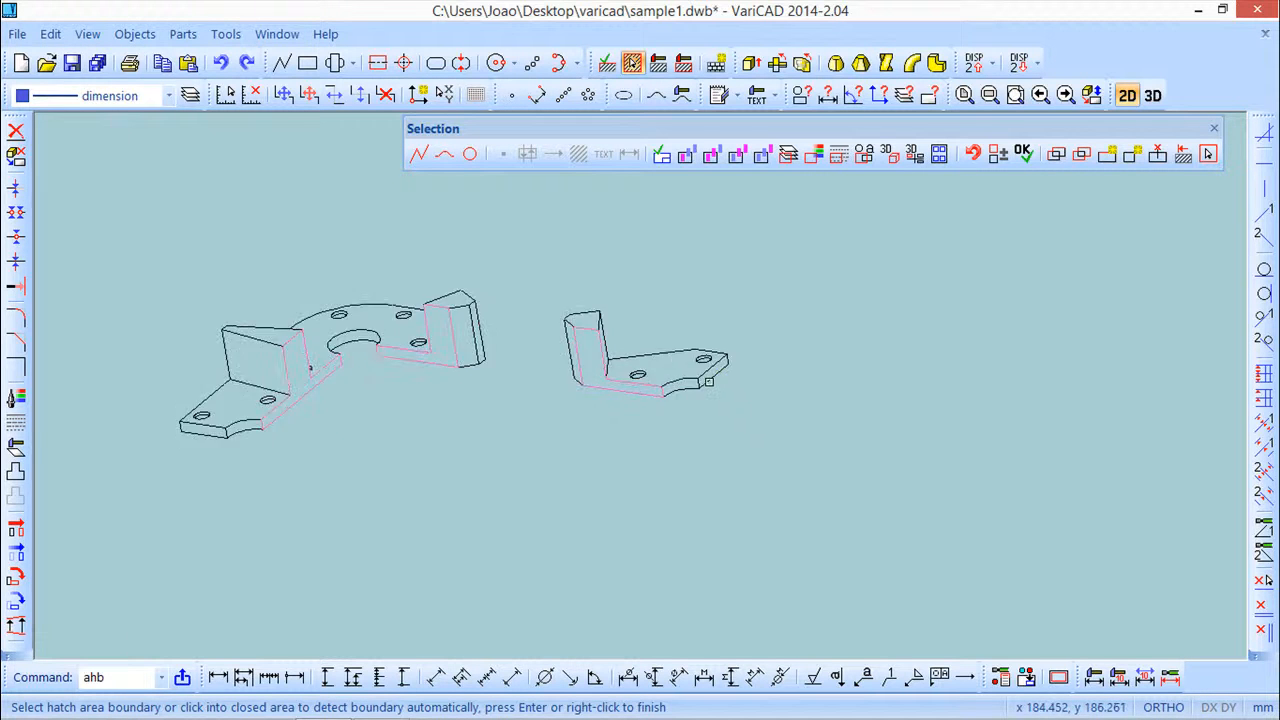
{"action": "left_click", "coordinate": [727, 360]}
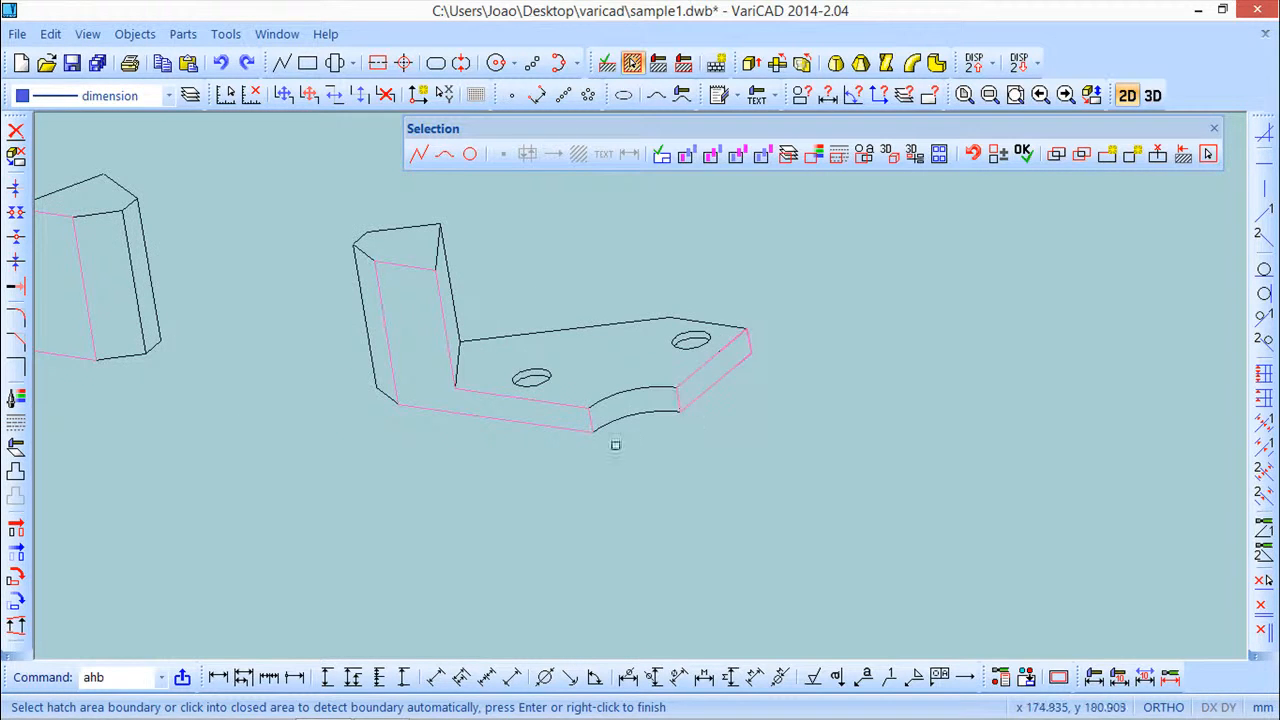
{"action": "key", "text": "Return"}
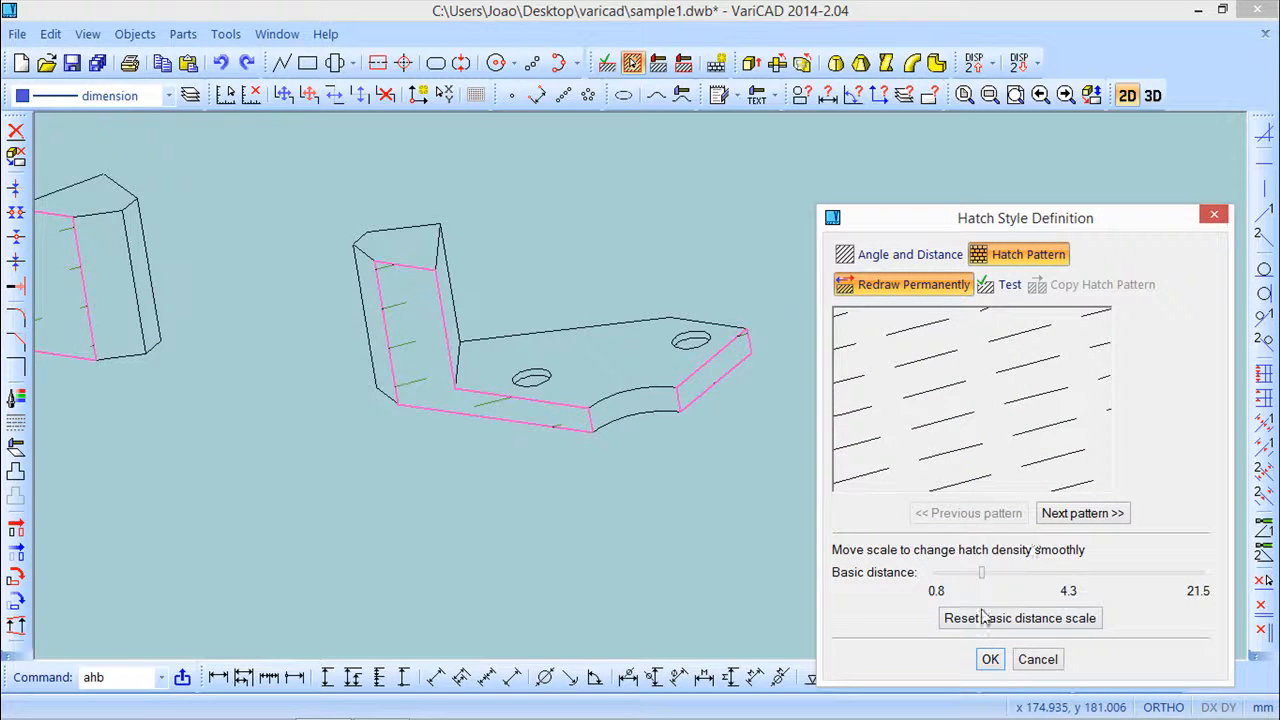
Set the hatch style to angle and distance with angle 65 and distance 0.7, then confirm
{"action": "left_click_drag", "start_coordinate": [987, 584], "coordinate": [960, 586]}
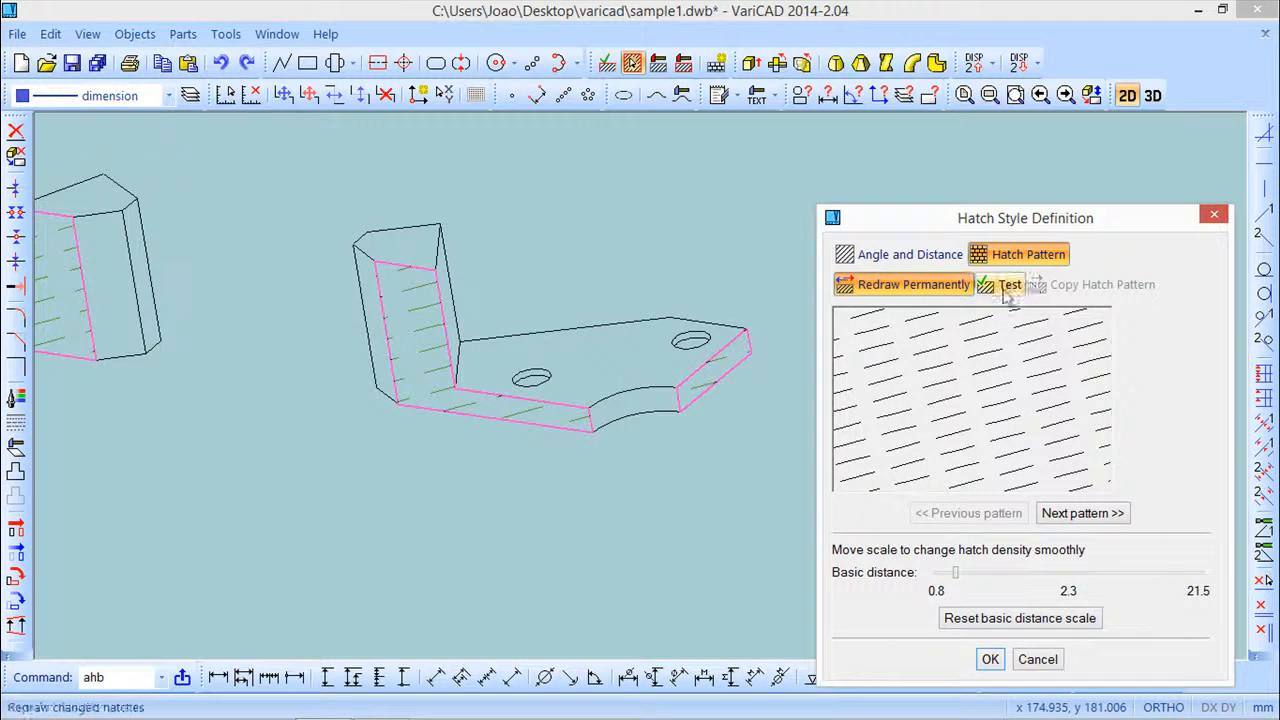
{"action": "left_click", "coordinate": [858, 255]}
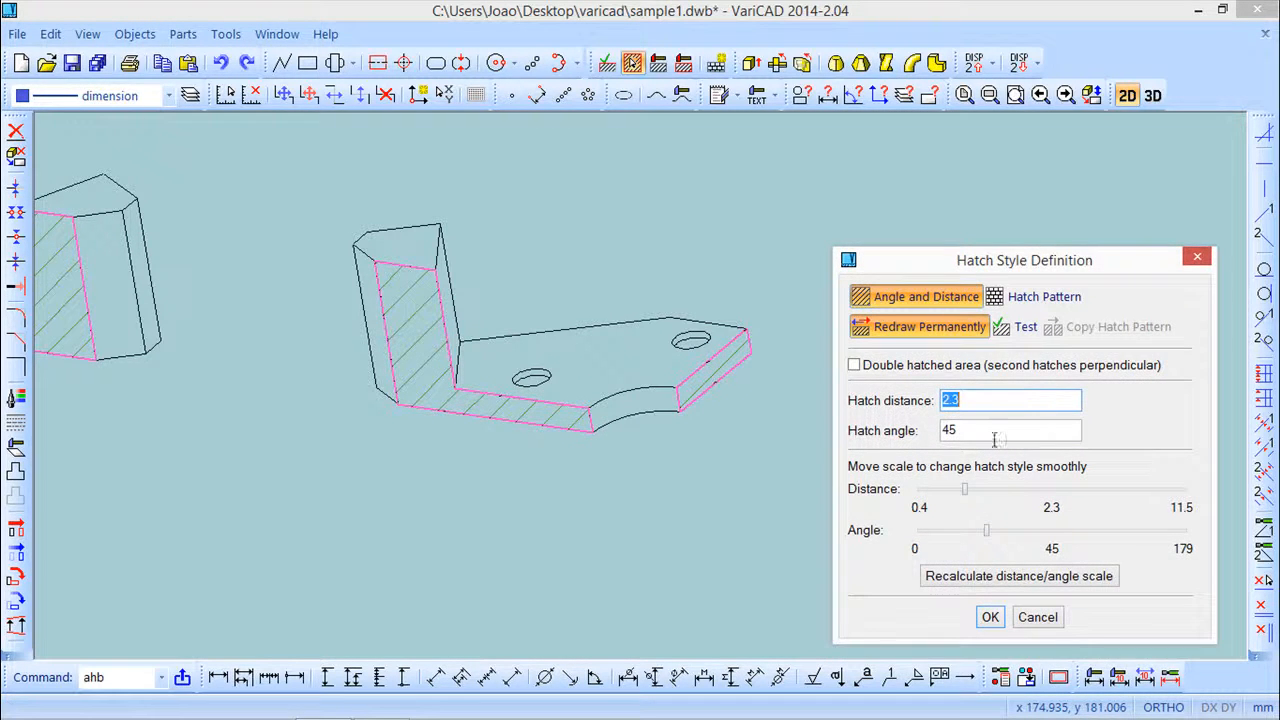
{"action": "mouse_move", "coordinate": [987, 528]}
{"action": "left_mouse_down"}
{"action": "mouse_move", "coordinate": [938, 529]}
{"action": "mouse_move", "coordinate": [1062, 535]}
{"action": "mouse_move", "coordinate": [1002, 535]}
{"action": "mouse_move", "coordinate": [1018, 536]}
{"action": "left_mouse_up"}
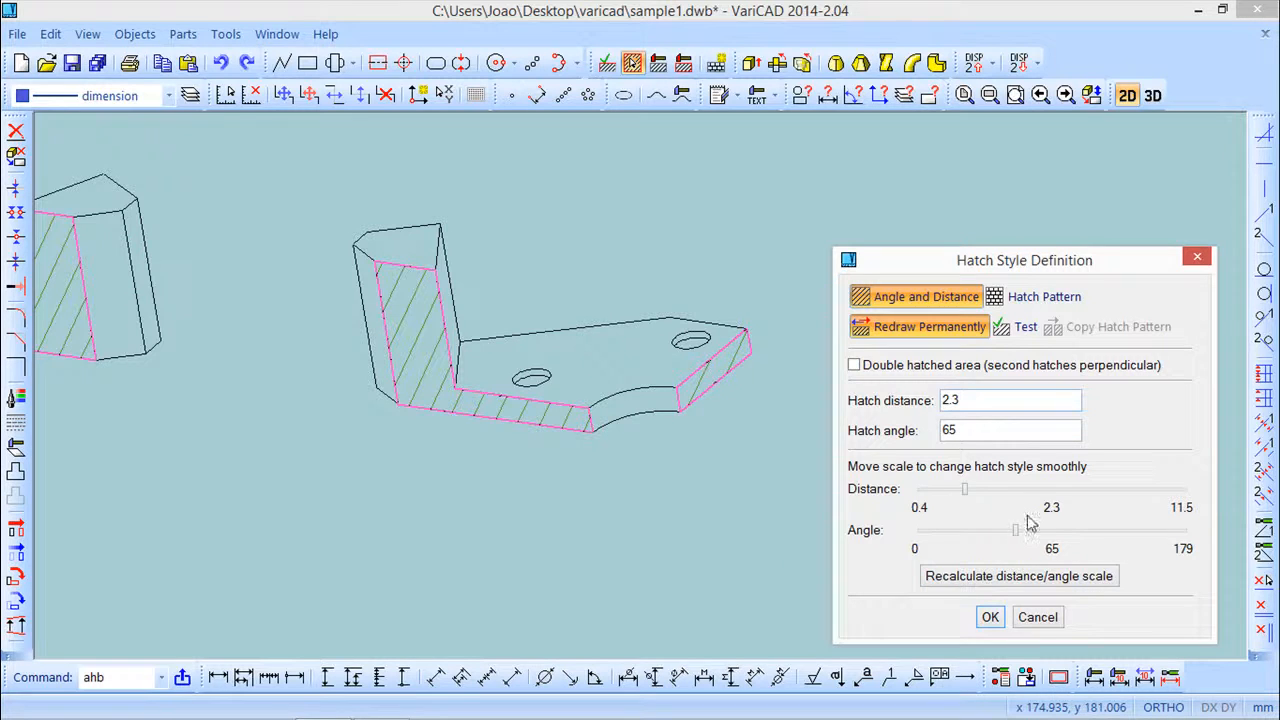
{"action": "left_click_drag", "start_coordinate": [968, 491], "coordinate": [929, 491]}
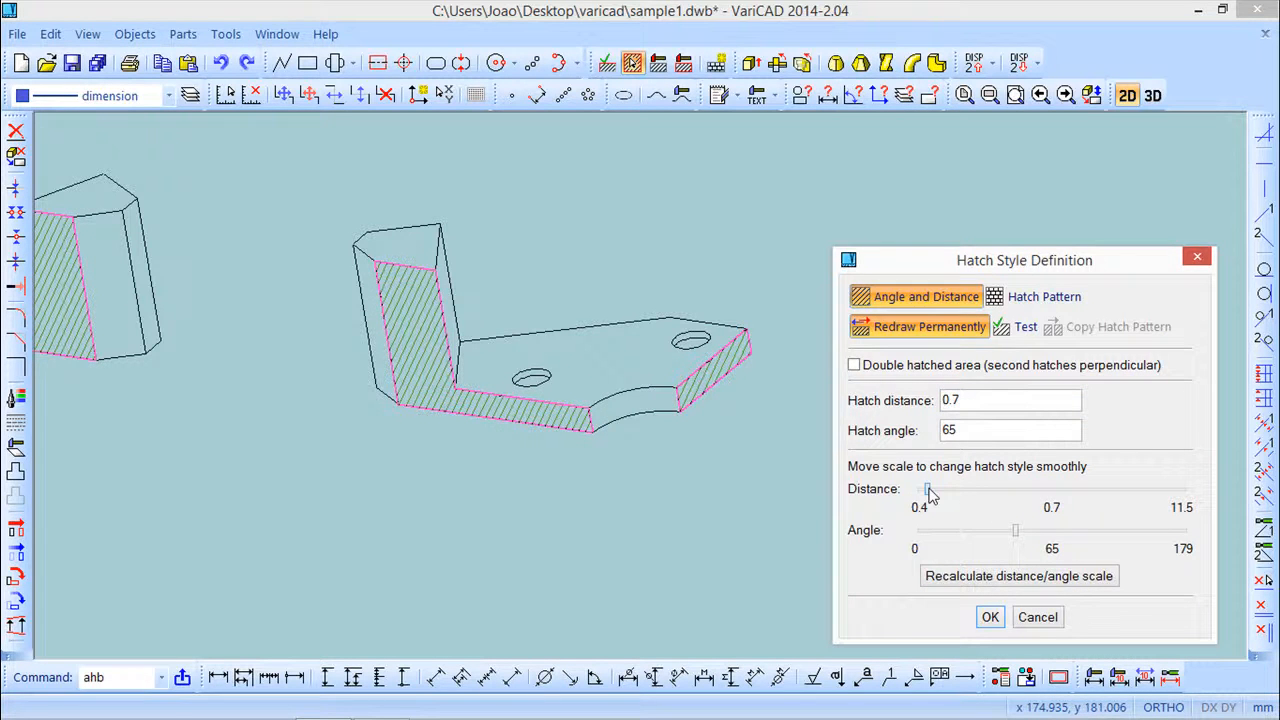
{"action": "left_click", "coordinate": [997, 618]}
Zoom and pan around the drawing to inspect the hatched section faces
{"action": "middle_click_drag", "start_coordinate": [331, 426], "coordinate": [640, 427]}
{"action": "scroll", "coordinate": [616, 432], "scroll_direction": "down", "scroll_amount": 1}
{"action": "scroll", "coordinate": [616, 432], "scroll_direction": "down", "scroll_amount": 1}
{"action": "scroll", "coordinate": [540, 444], "scroll_direction": "down", "scroll_amount": 2}
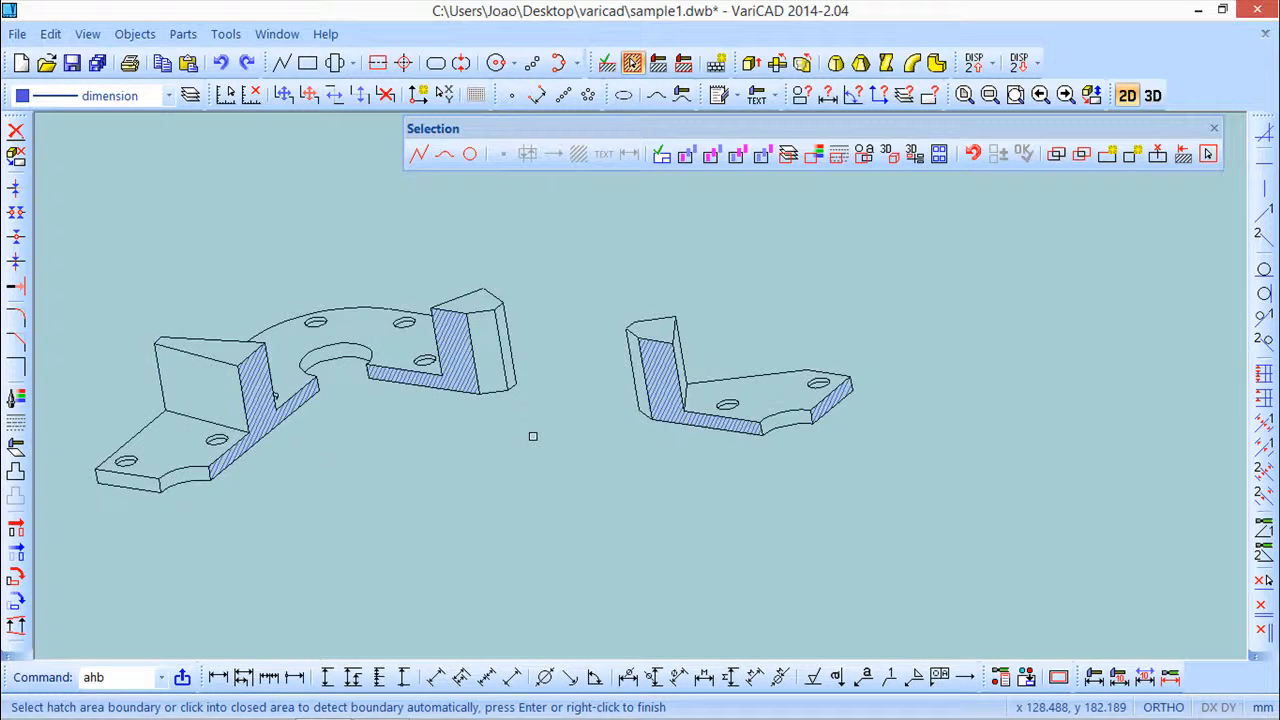
{"action": "scroll", "coordinate": [533, 436], "scroll_direction": "down", "scroll_amount": 1}
{"action": "mouse_move", "coordinate": [443, 419]}
{"action": "middle_mouse_down"}
{"action": "mouse_move", "coordinate": [483, 374]}
{"action": "mouse_move", "coordinate": [530, 382]}
{"action": "middle_mouse_up"}
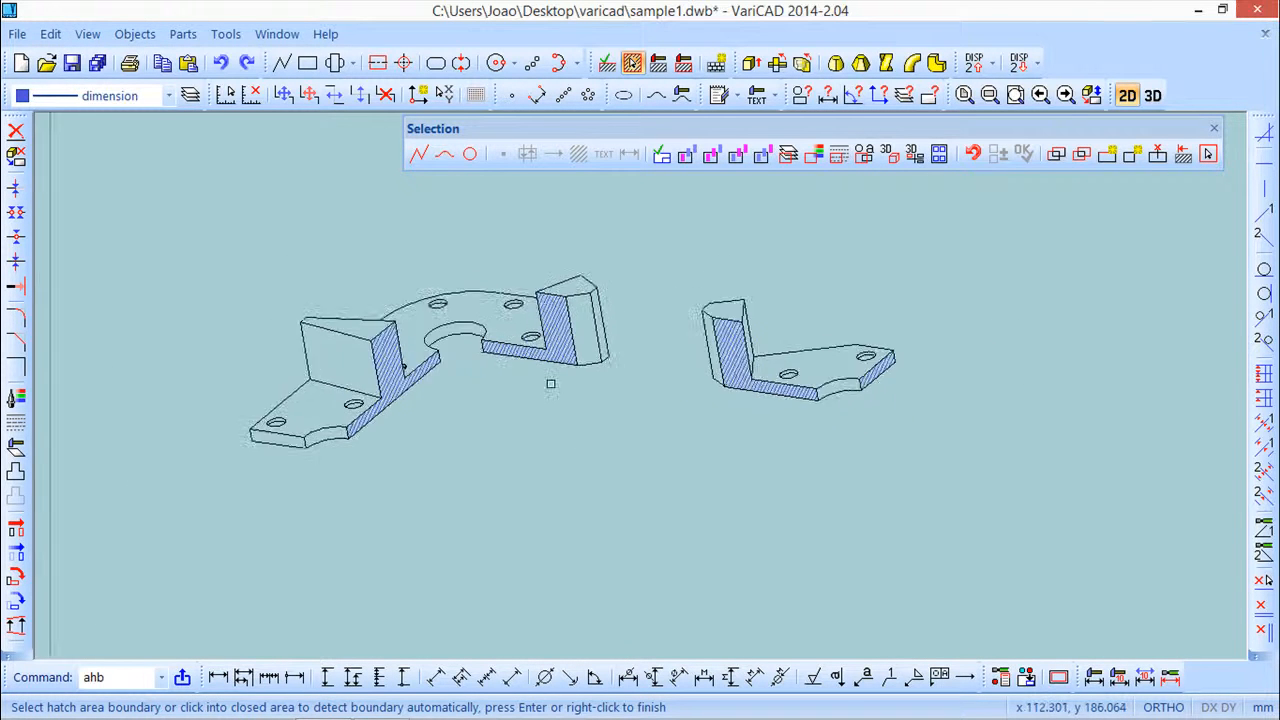
{"action": "scroll", "coordinate": [550, 384], "scroll_direction": "up", "scroll_amount": 3}
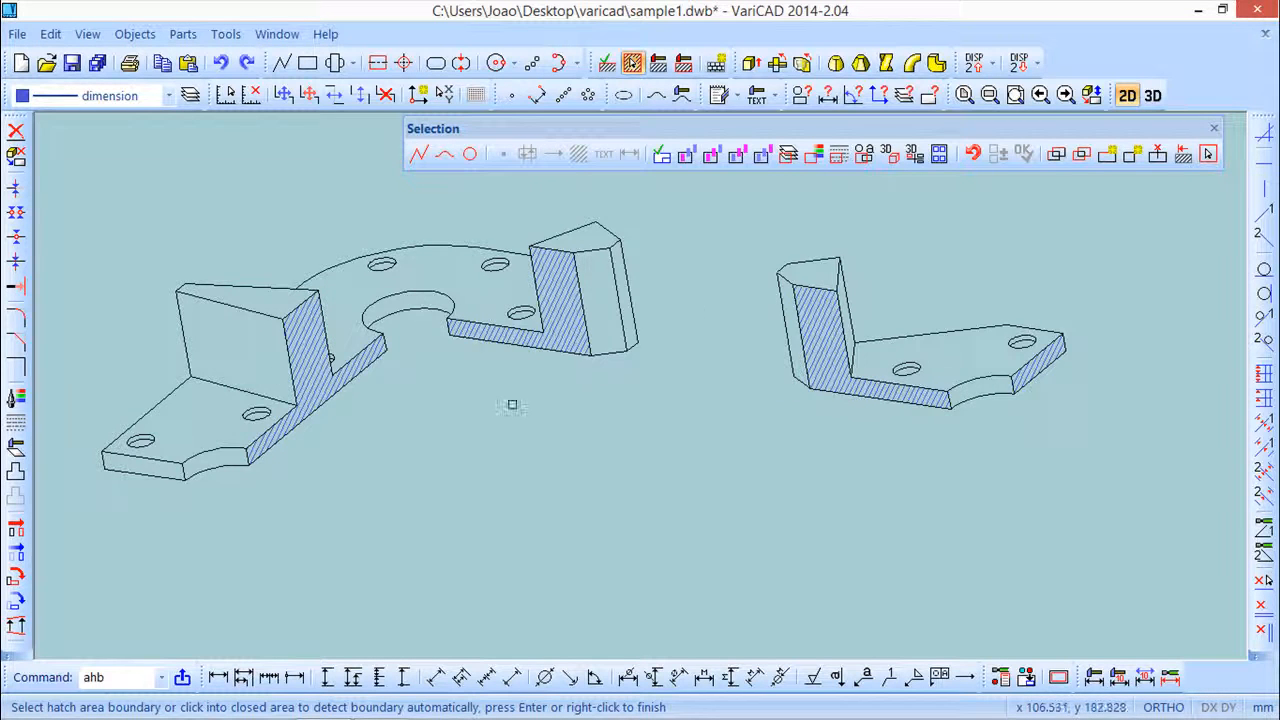
{"action": "scroll", "coordinate": [511, 409], "scroll_direction": "down", "scroll_amount": 1}
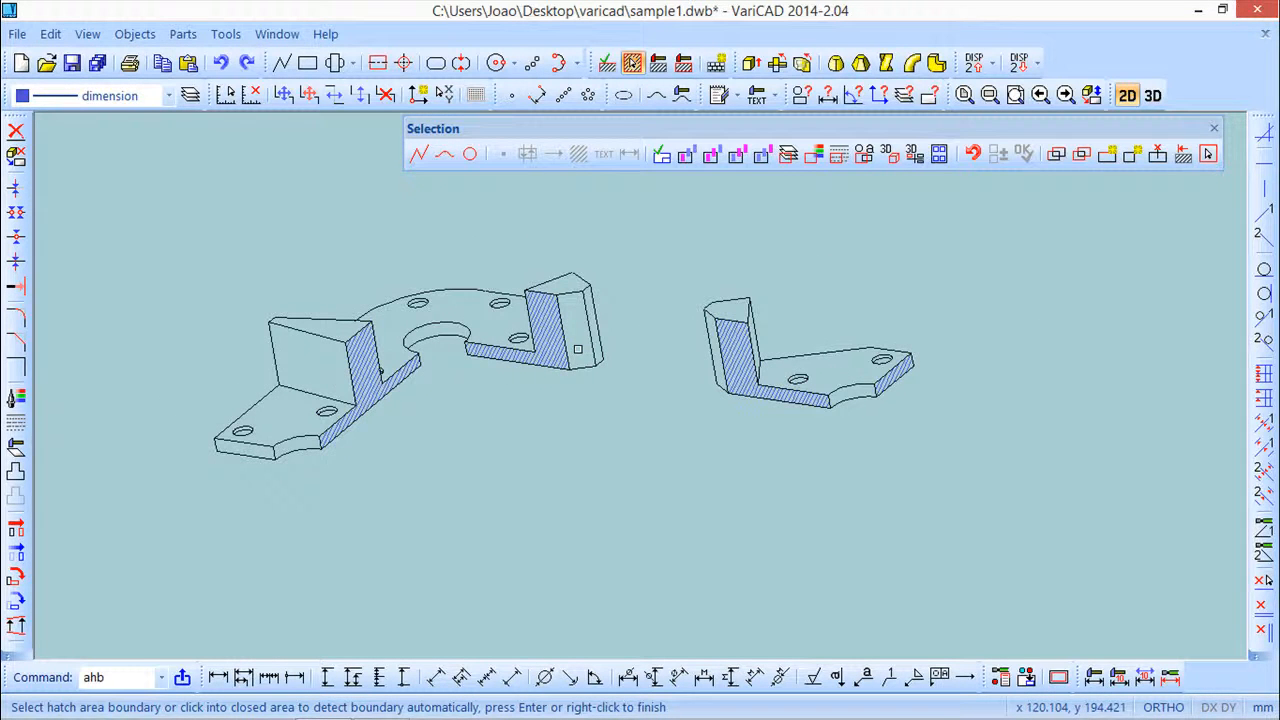
Finish the hatching command and switch back to the 3D workspace
{"action": "scroll", "coordinate": [903, 284], "scroll_direction": "down", "scroll_amount": 2}
{"action": "scroll", "coordinate": [903, 284], "scroll_direction": "down", "scroll_amount": 1}
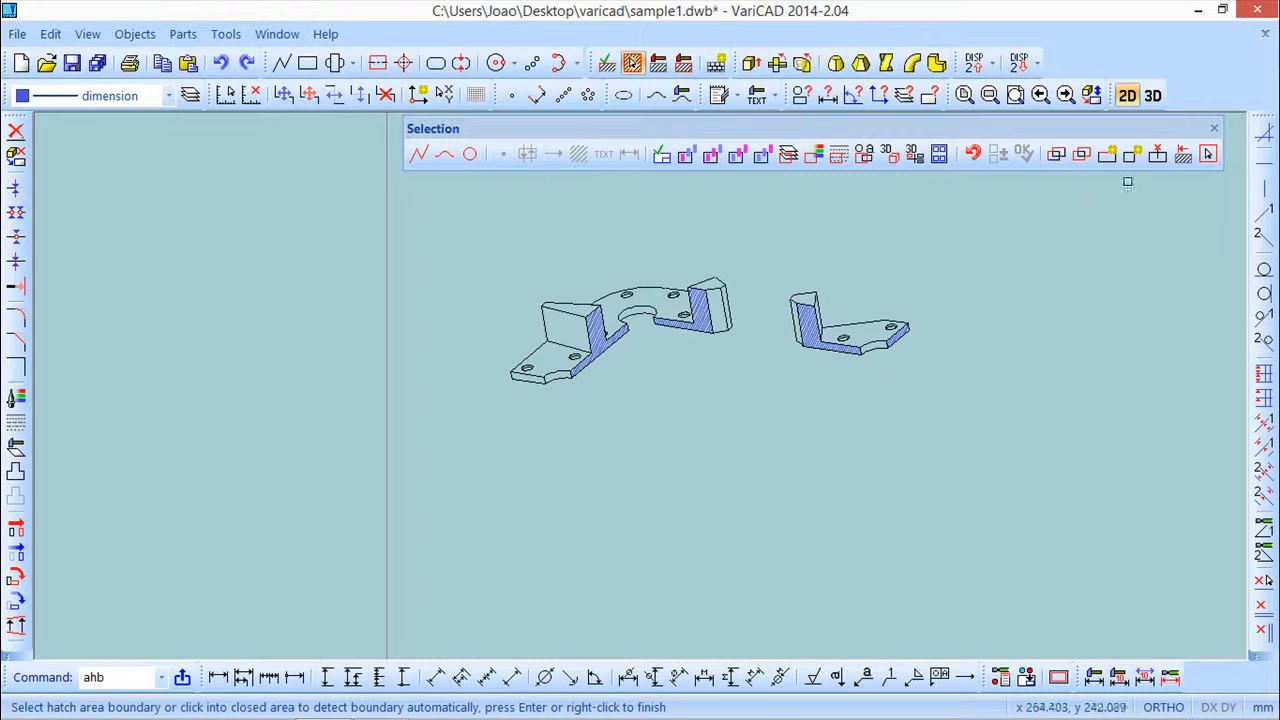
{"action": "left_click", "coordinate": [1214, 129]}
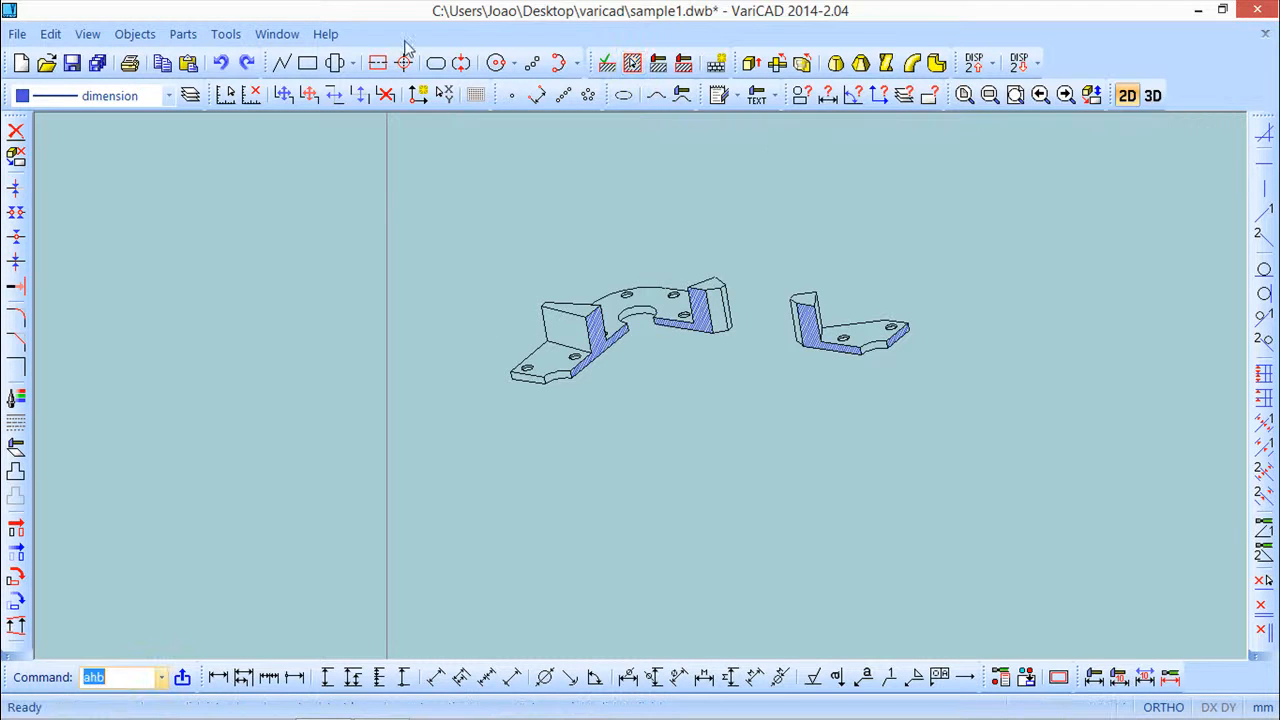
{"action": "left_click", "coordinate": [226, 36]}
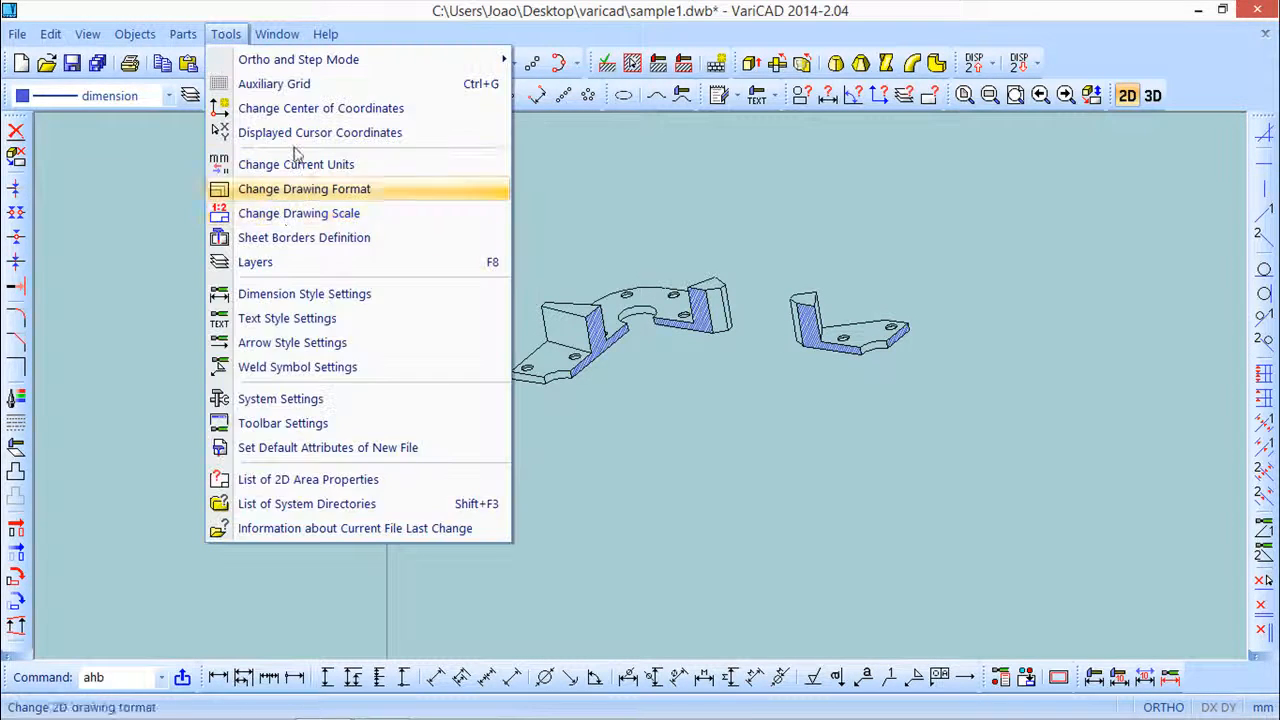
{"action": "left_click", "coordinate": [875, 217]}
{"action": "left_click", "coordinate": [1153, 95]}
Open 3D Section Management and change section a's plane color to red
{"action": "left_click", "coordinate": [226, 34]}
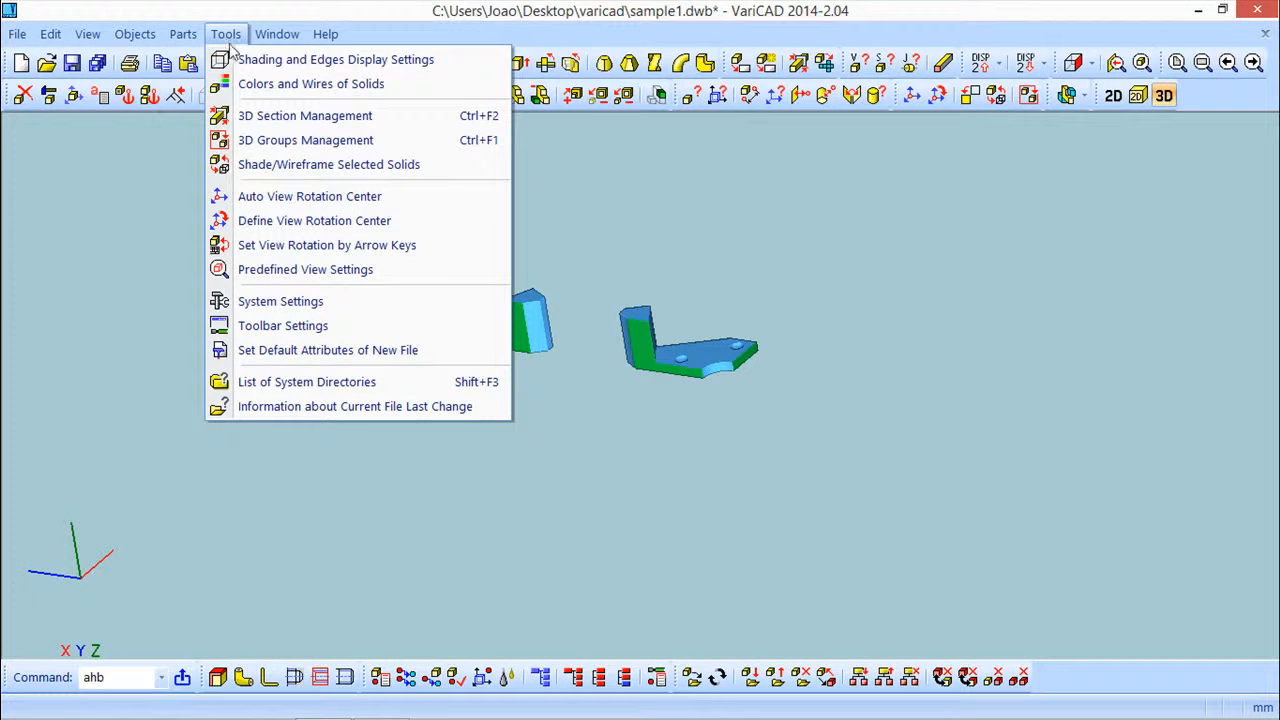
{"action": "left_click", "coordinate": [246, 116]}
{"action": "left_click_drag", "start_coordinate": [296, 31], "coordinate": [957, 185]}
{"action": "left_click", "coordinate": [877, 260]}
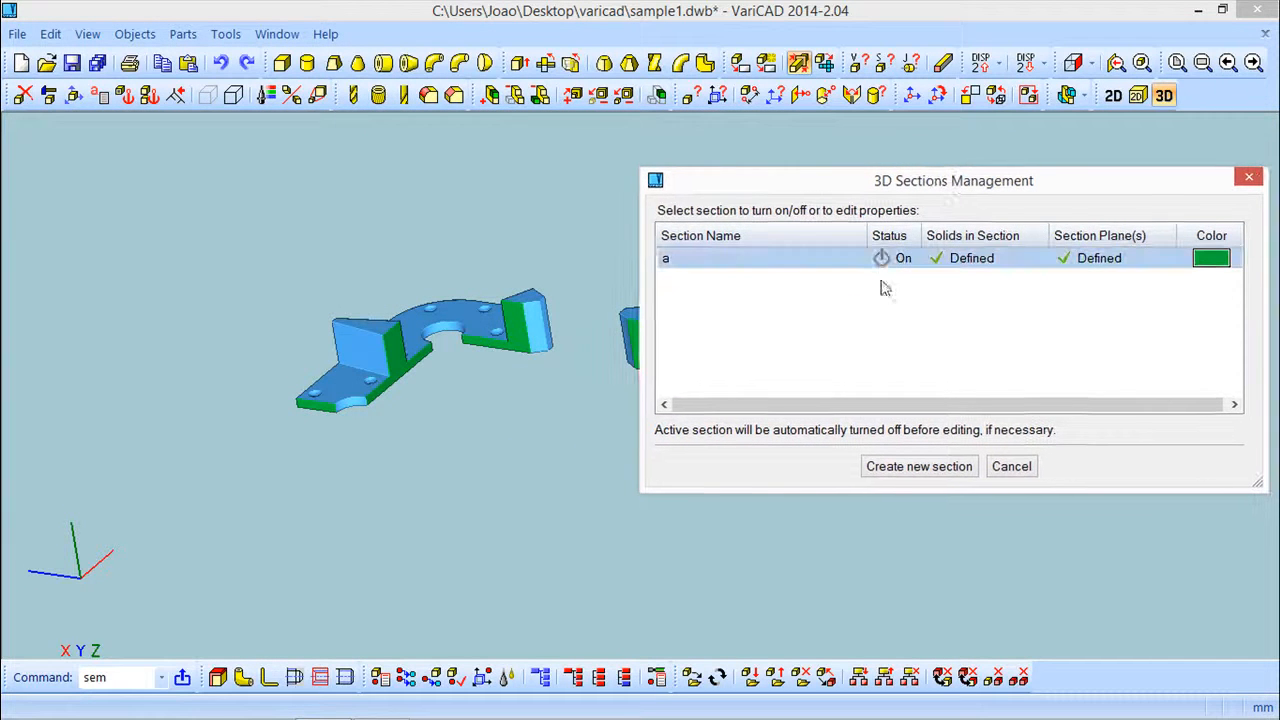
{"action": "right_click", "coordinate": [877, 262]}
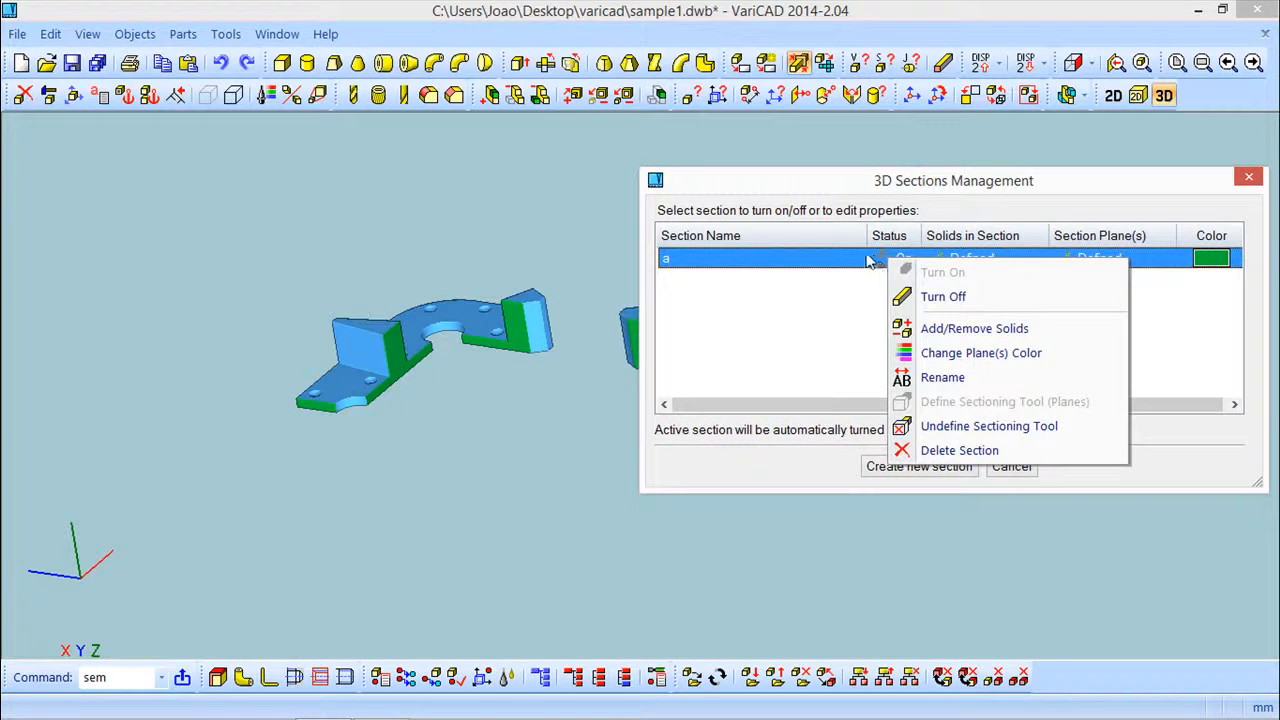
{"action": "left_click", "coordinate": [995, 355]}
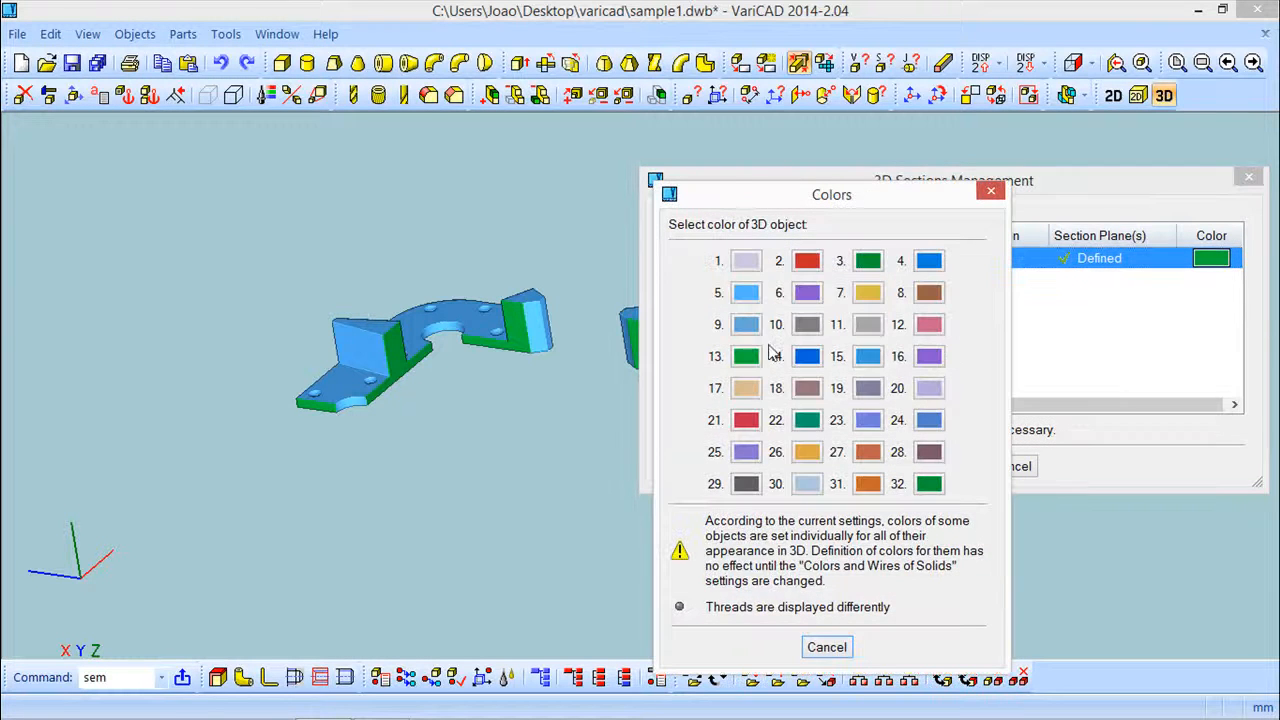
{"action": "left_click", "coordinate": [807, 261]}
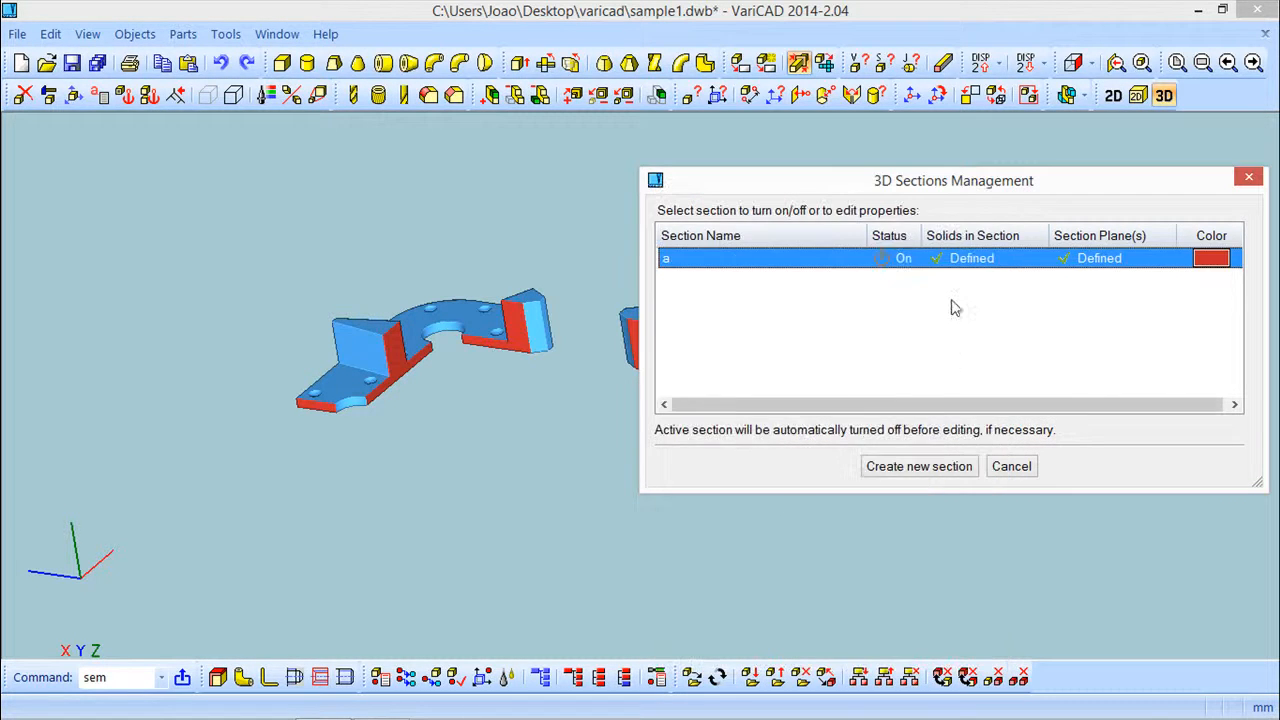
Turn off section a, close the section manager, and orbit to view the whole part
{"action": "right_click", "coordinate": [895, 262]}
{"action": "left_click", "coordinate": [980, 298]}
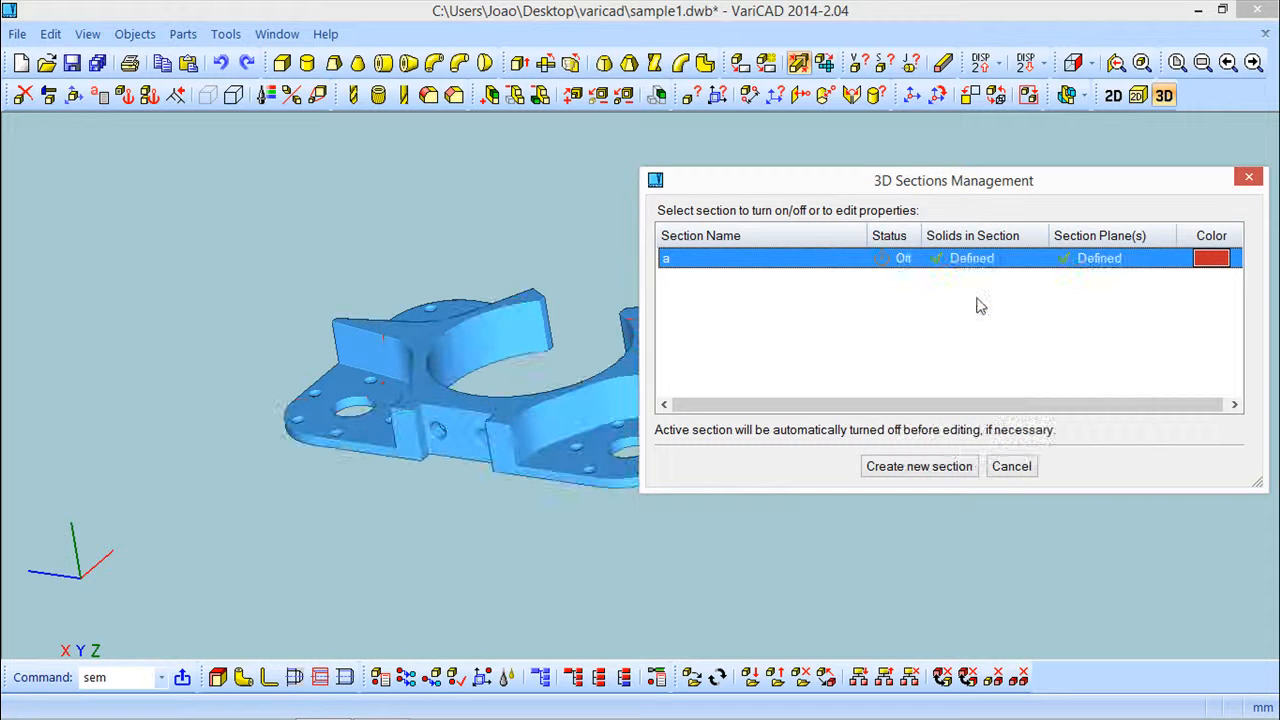
{"action": "left_click_drag", "start_coordinate": [1087, 191], "coordinate": [838, 217]}
{"action": "left_click", "coordinate": [1000, 204]}
{"action": "middle_click_drag", "start_coordinate": [957, 251], "coordinate": [710, 381]}
{"action": "scroll", "coordinate": [829, 380], "scroll_direction": "up", "scroll_amount": 2}
{"action": "middle_click_drag", "start_coordinate": [809, 349], "coordinate": [934, 329], "text": "shift"}
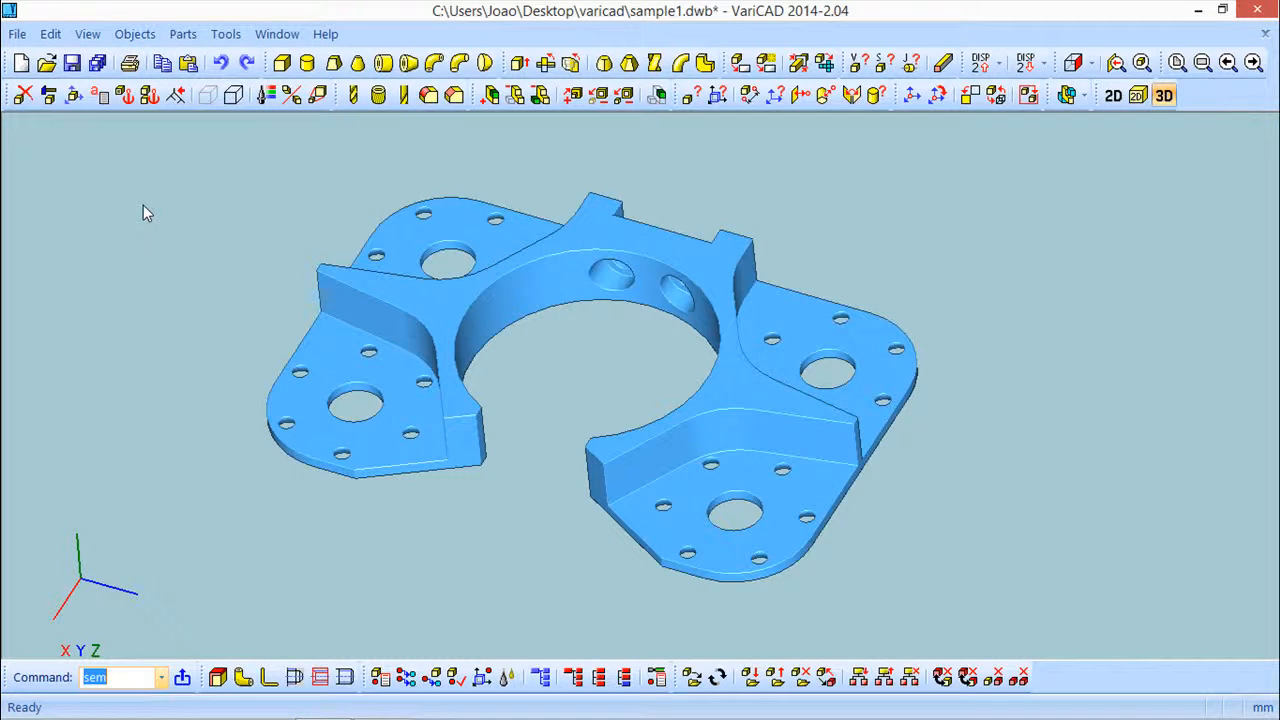
Start a new file in 3D with millimetres and A3 format, then insert a default 100 × 50 × 20 box
{"action": "left_click", "coordinate": [21, 62]}
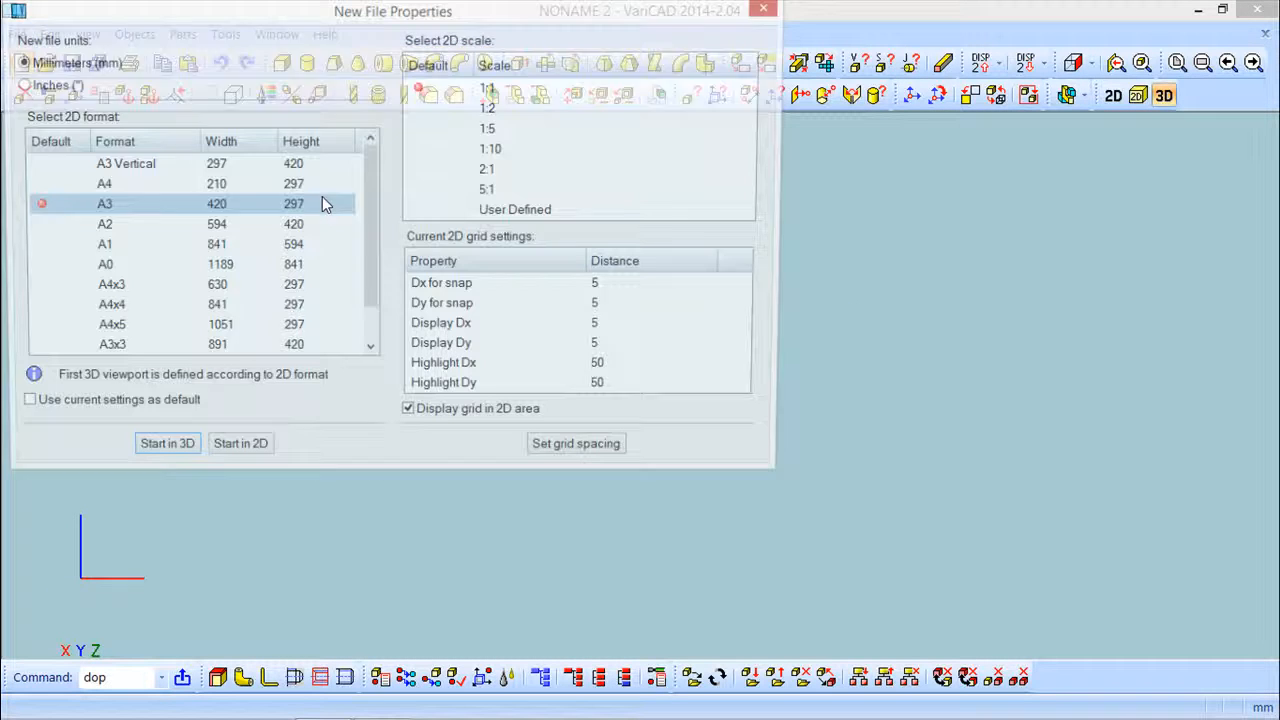
{"action": "left_click", "coordinate": [166, 455]}
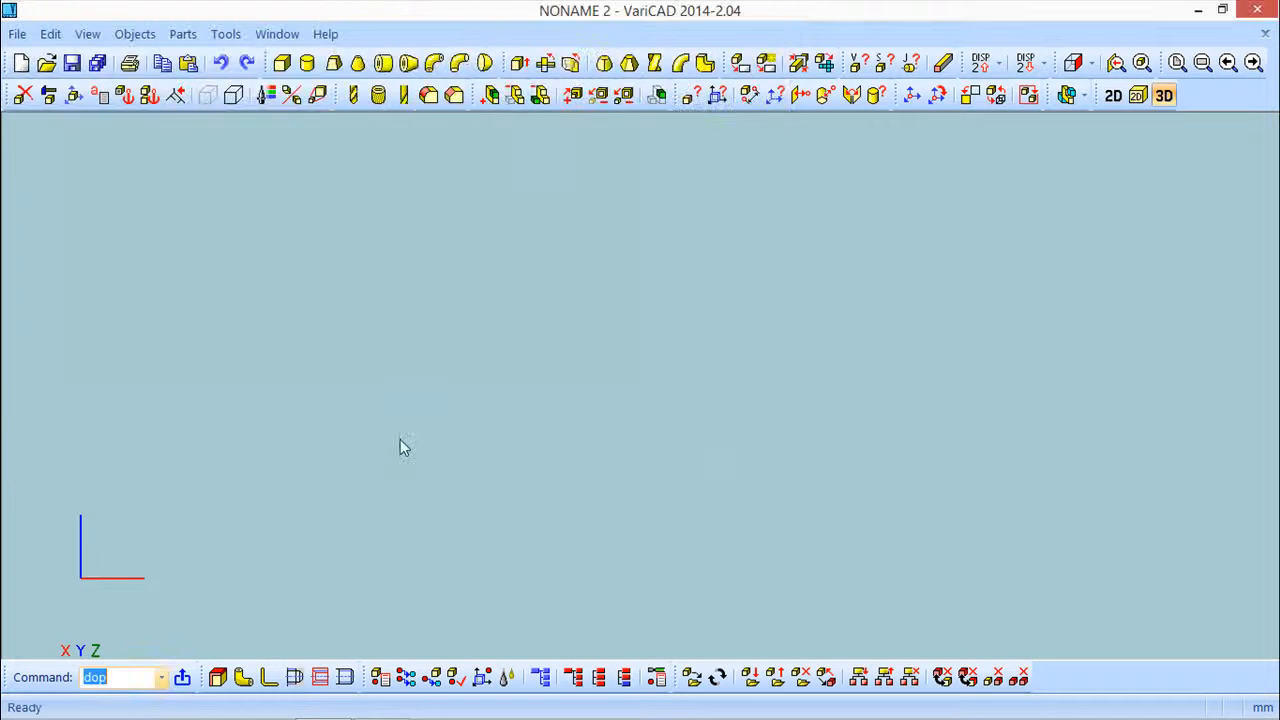
{"action": "left_click", "coordinate": [281, 62]}
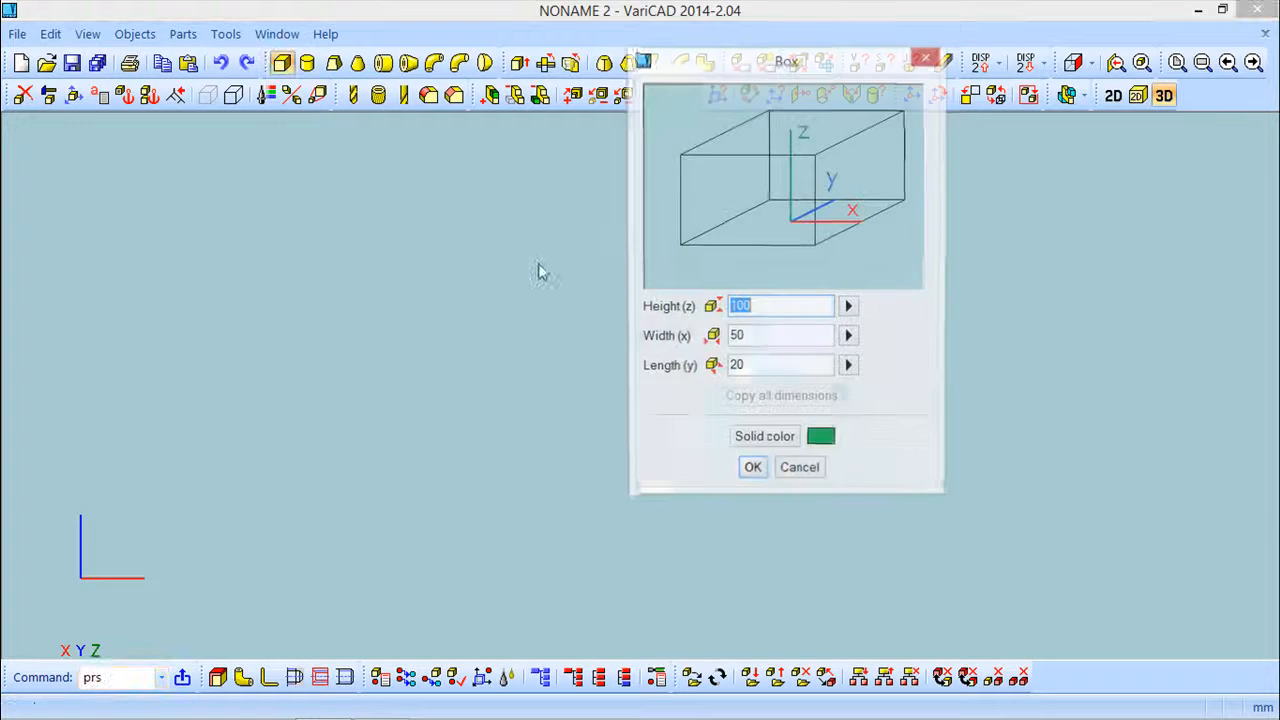
{"action": "left_click", "coordinate": [753, 473]}
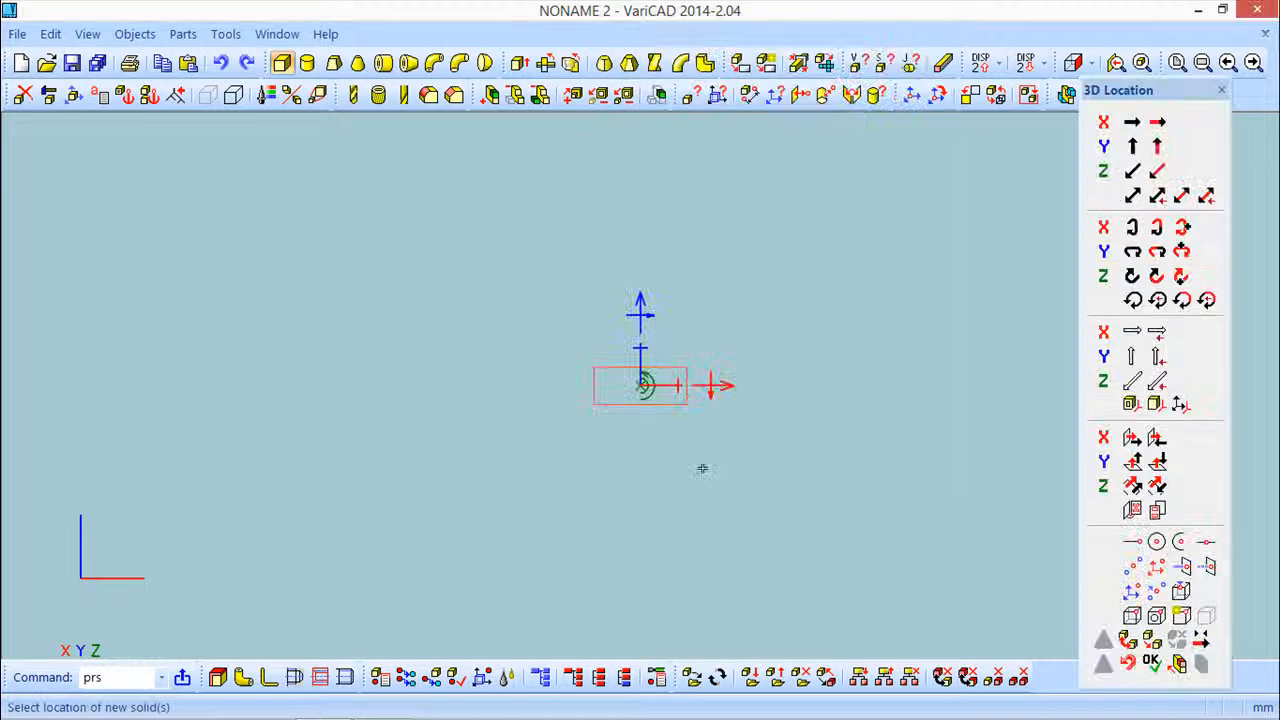
{"action": "left_click", "coordinate": [1152, 662]}
{"action": "middle_click_drag", "start_coordinate": [759, 448], "coordinate": [785, 331]}
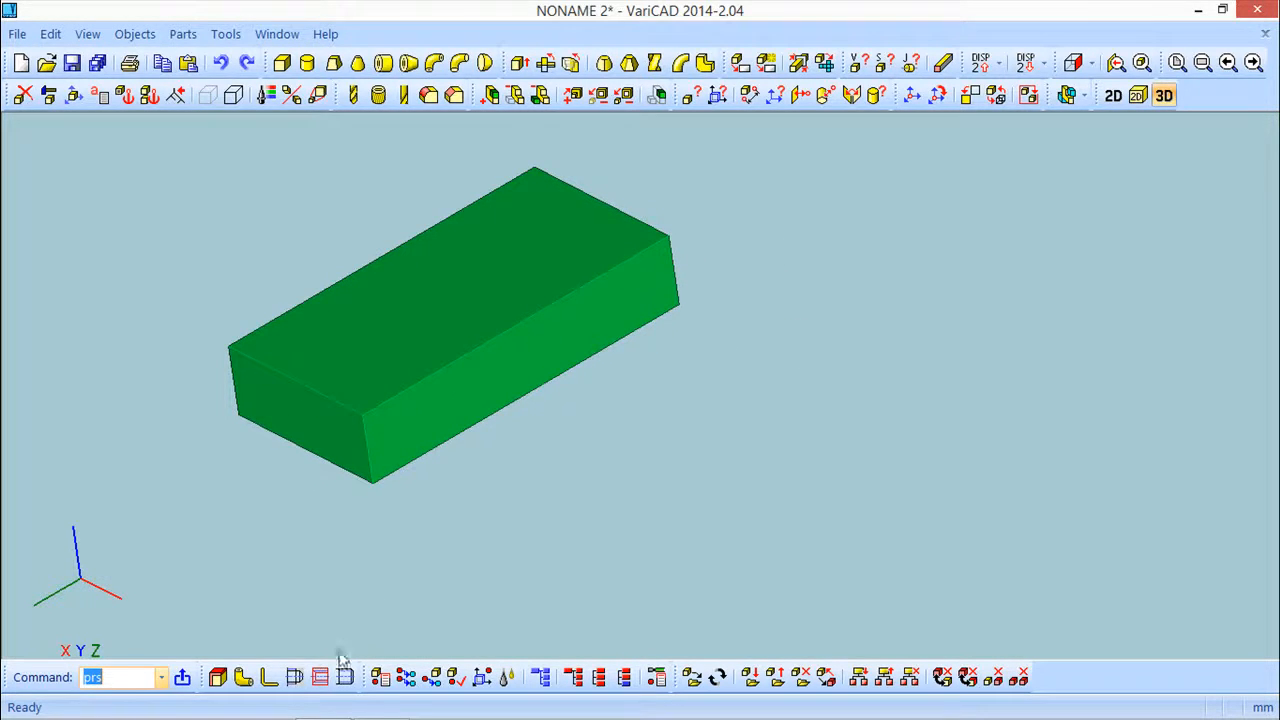
Add an M10 threaded hole to the box with depth 50, thread depth 30, no tapered bottom, and red solid color
{"action": "left_click", "coordinate": [294, 677]}
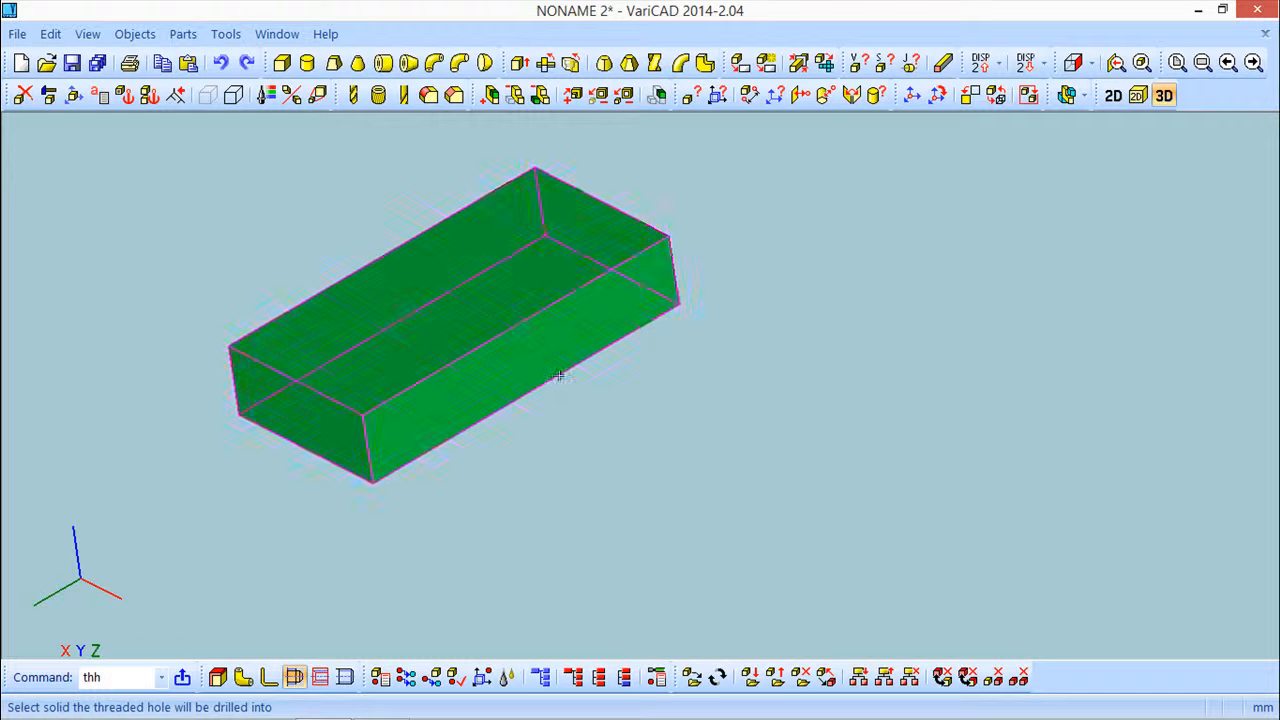
{"action": "left_click", "coordinate": [491, 277]}
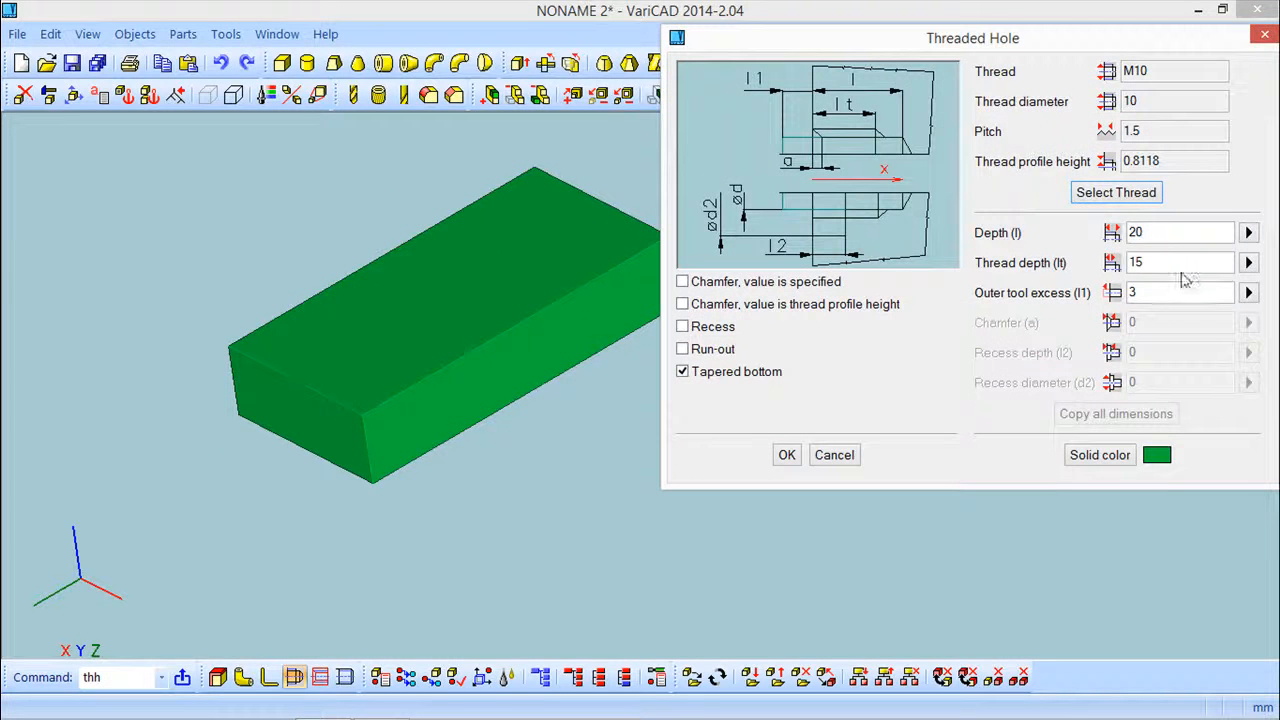
{"action": "left_click", "coordinate": [1183, 232]}
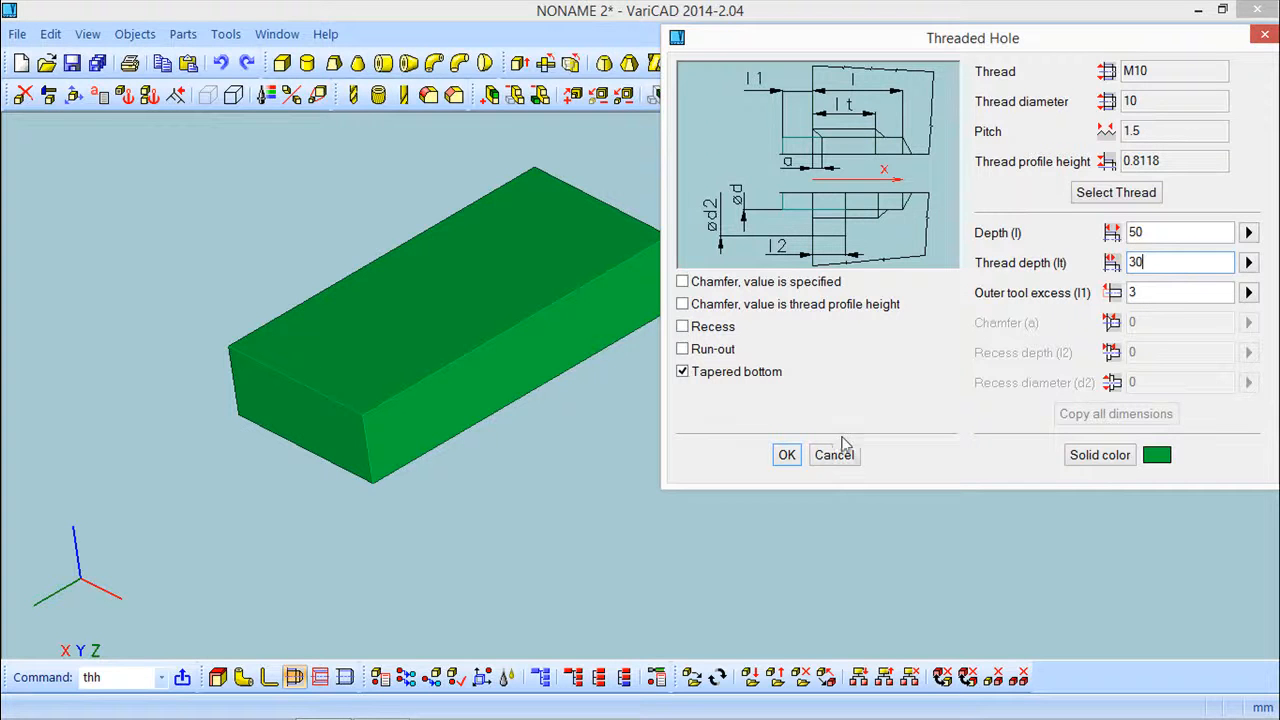
{"action": "left_click", "coordinate": [683, 372]}
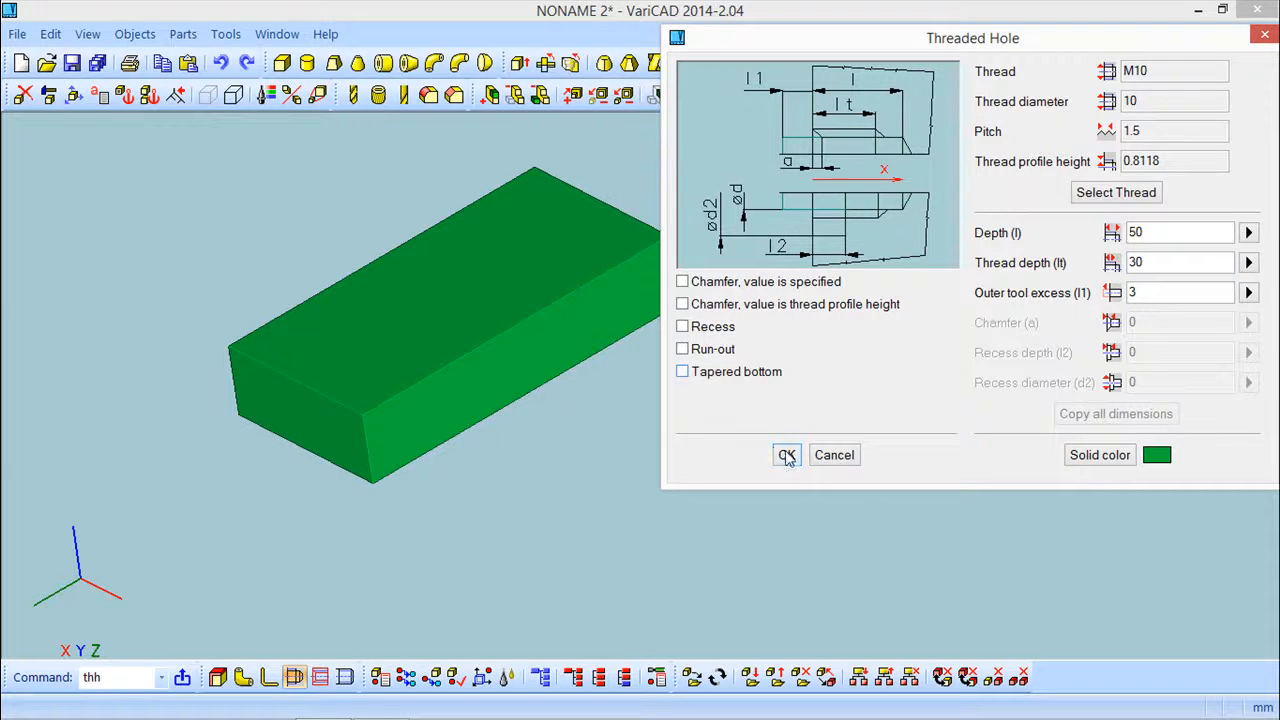
{"action": "left_click", "coordinate": [1100, 455]}
{"action": "left_click", "coordinate": [740, 289]}
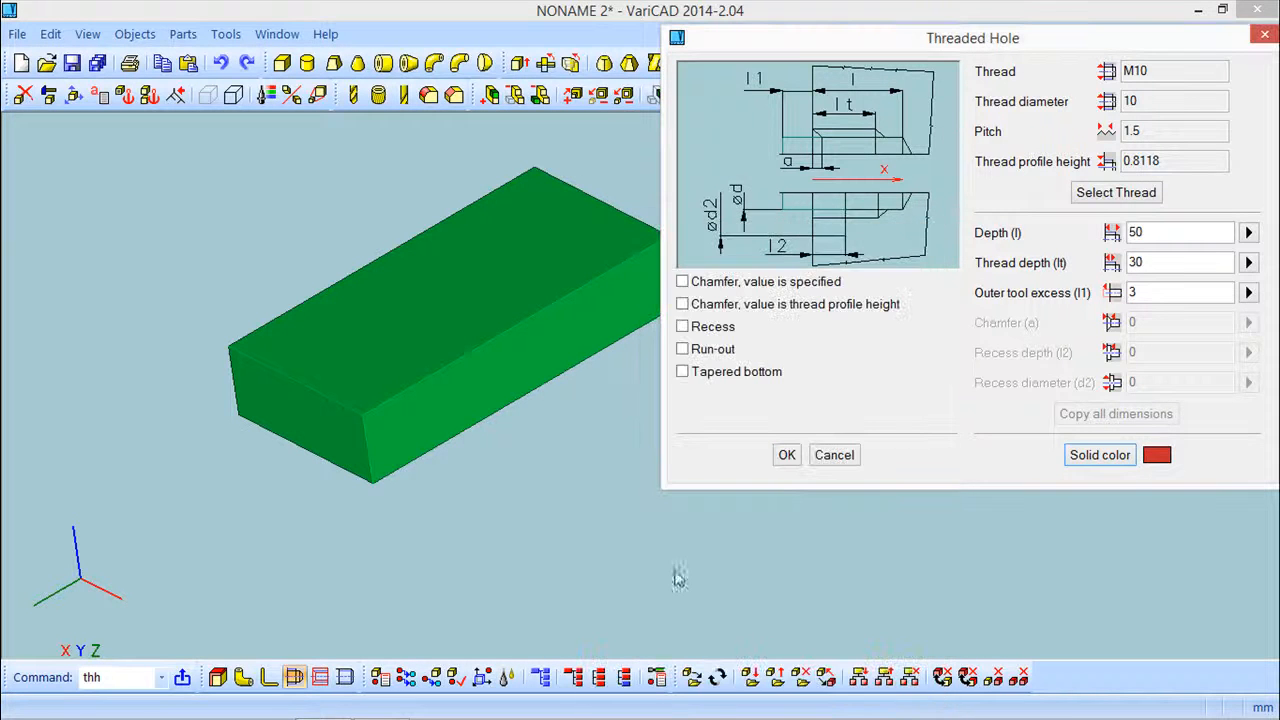
{"action": "left_click", "coordinate": [787, 455]}
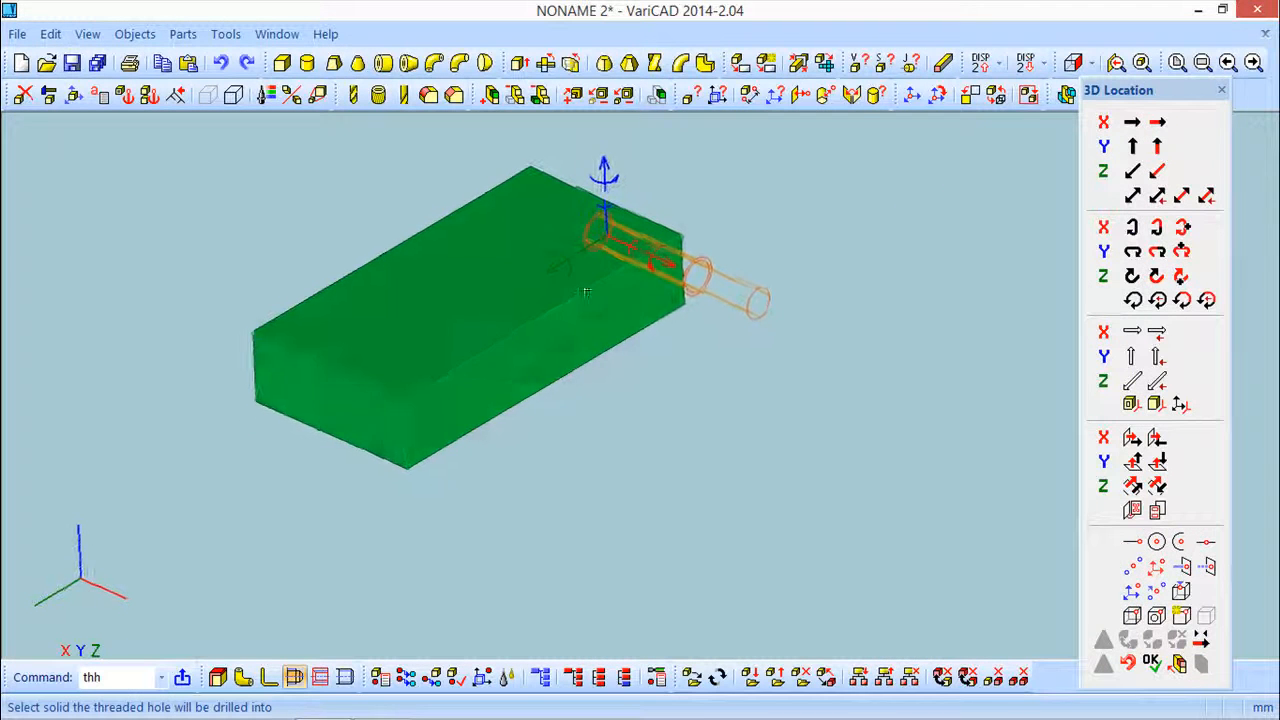
Rotate the threaded hole so it points vertically into the box's top face
{"action": "left_click", "coordinate": [555, 259]}
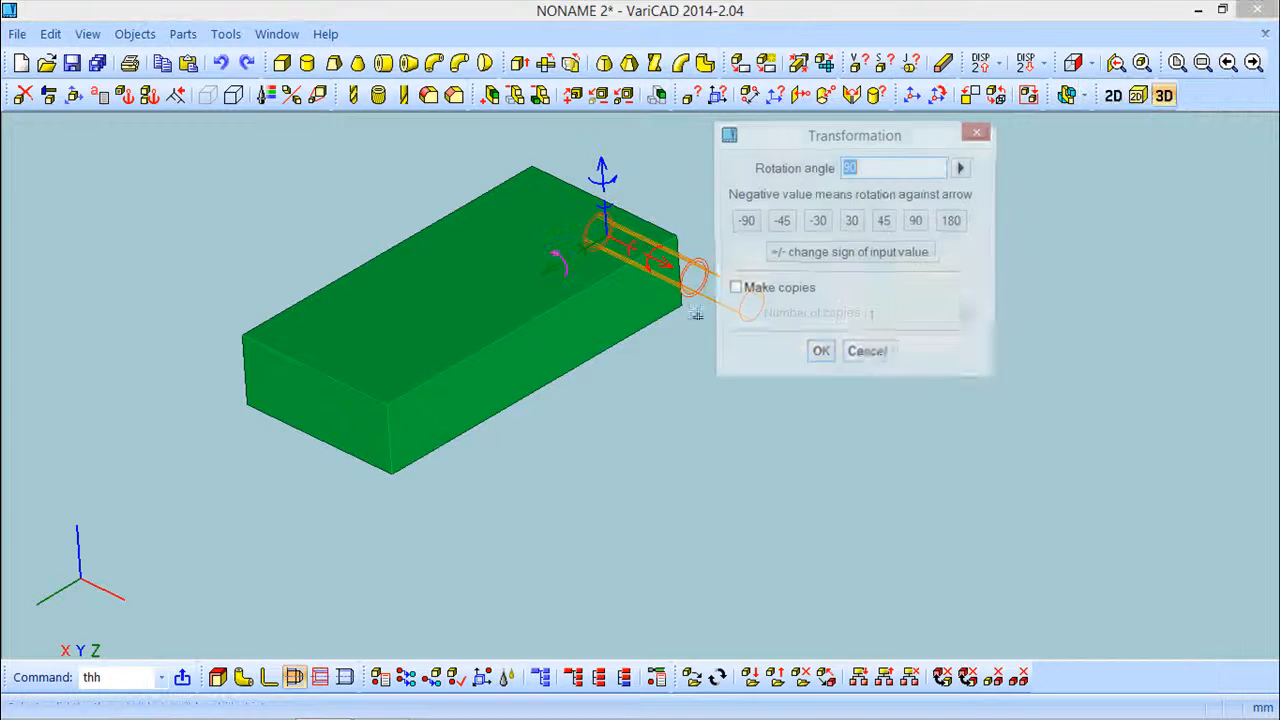
{"action": "left_click", "coordinate": [800, 255]}
{"action": "left_click", "coordinate": [819, 360]}
{"action": "middle_click_drag", "start_coordinate": [650, 334], "coordinate": [669, 388]}
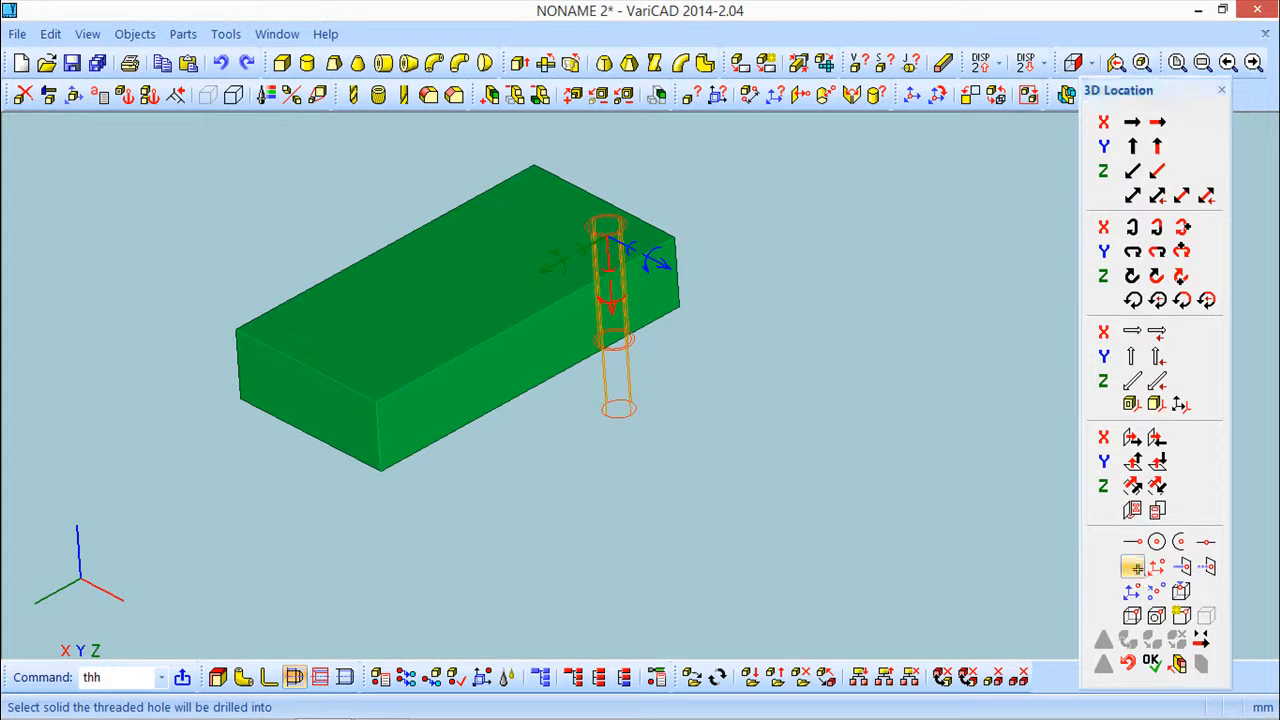
Locate the hole halfway between two opposite corners of the box's top face and finish inserting it
{"action": "left_click", "coordinate": [1134, 568]}
{"action": "left_click", "coordinate": [523, 318]}
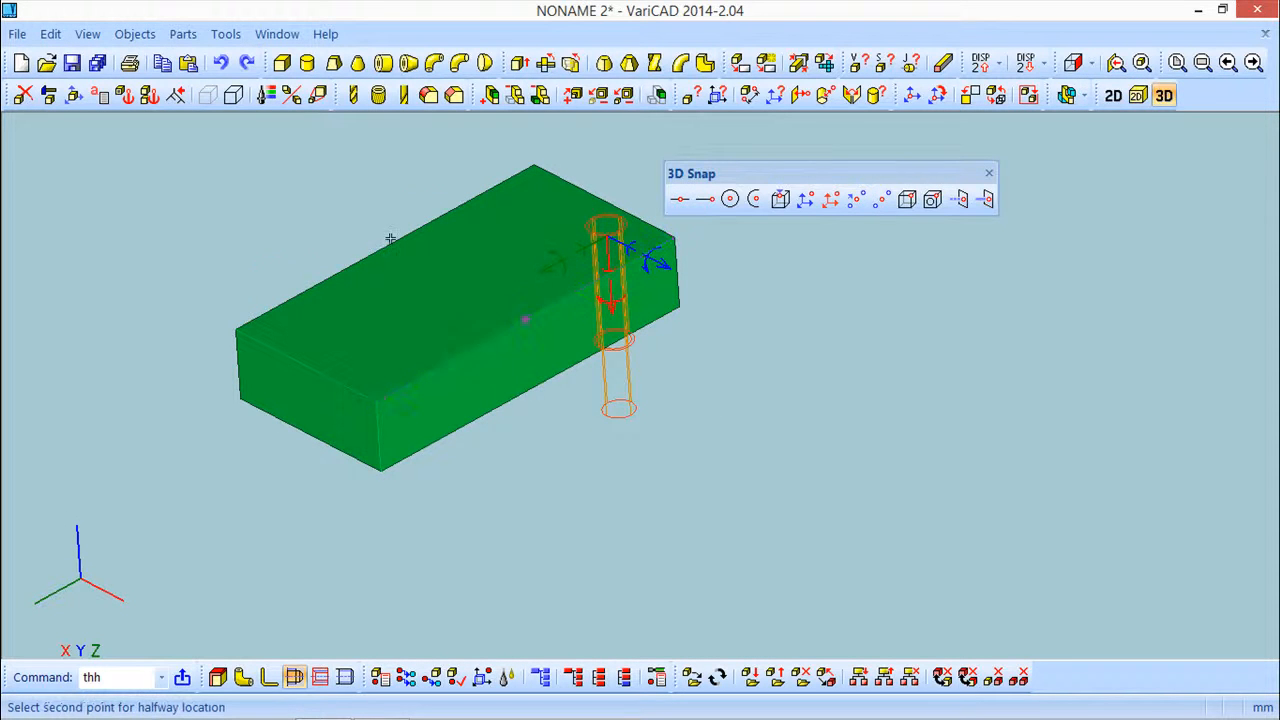
{"action": "left_click", "coordinate": [388, 246]}
{"action": "middle_click_drag", "start_coordinate": [535, 400], "coordinate": [619, 433]}
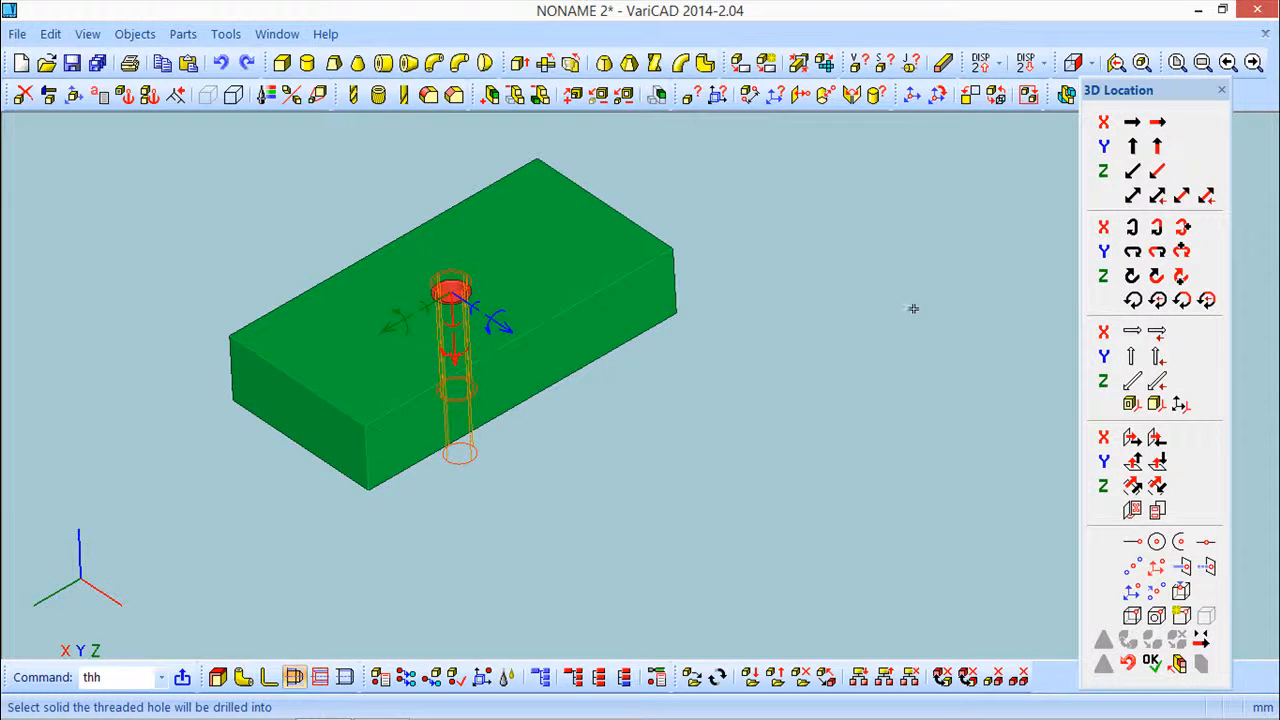
{"action": "right_click", "coordinate": [903, 307]}
{"action": "mouse_move", "coordinate": [731, 407]}
{"action": "middle_mouse_down"}
{"action": "mouse_move", "coordinate": [700, 274]}
{"action": "mouse_move", "coordinate": [737, 406]}
{"action": "mouse_move", "coordinate": [705, 411]}
{"action": "mouse_move", "coordinate": [724, 430]}
{"action": "mouse_move", "coordinate": [743, 381]}
{"action": "mouse_move", "coordinate": [743, 408]}
{"action": "middle_mouse_up"}
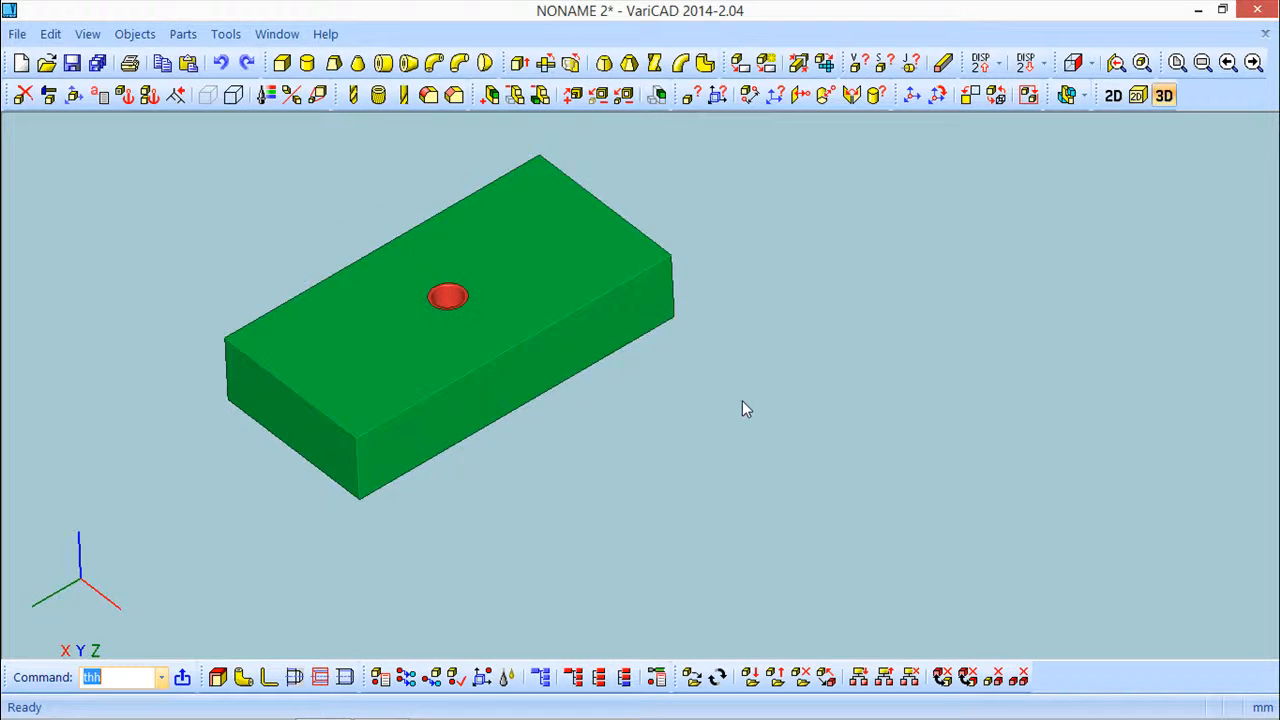
Create a 2D drawing from predefined views of all objects, checking the thread drawing settings, and place it in the 2D area
{"action": "left_click", "coordinate": [135, 34]}
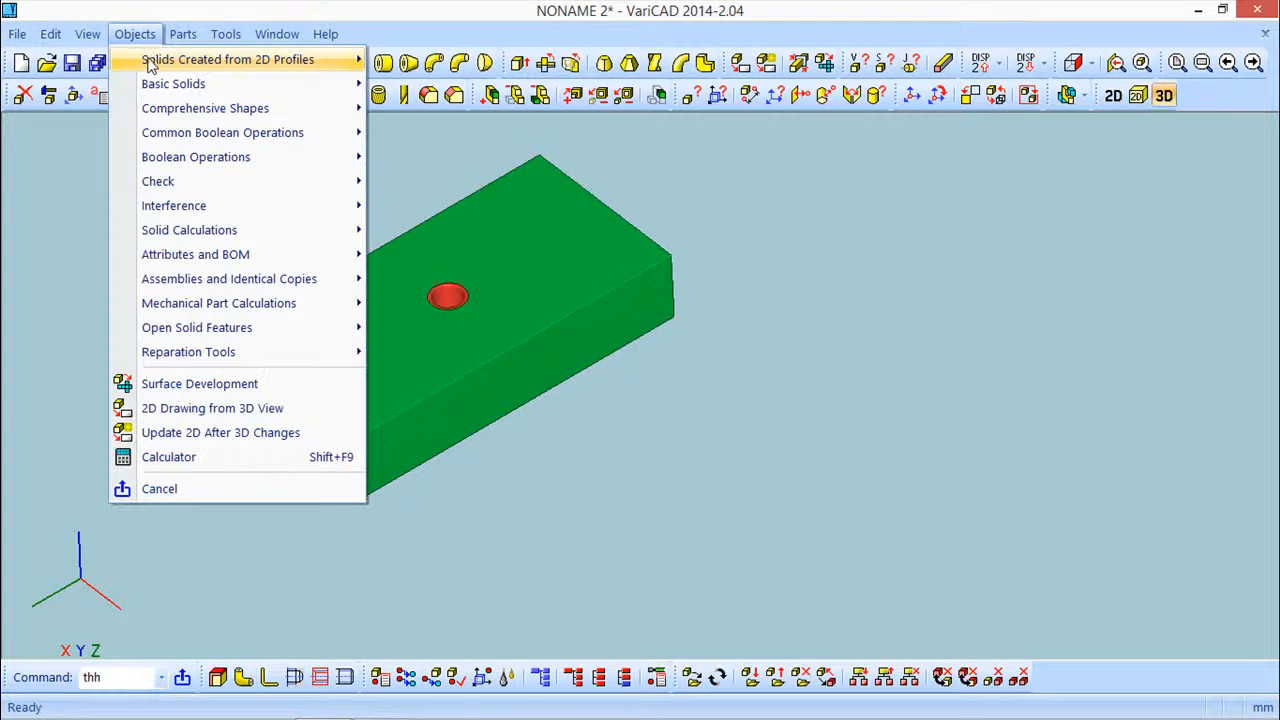
{"action": "left_click", "coordinate": [243, 408]}
{"action": "left_click_drag", "start_coordinate": [352, 197], "coordinate": [558, 116]}
{"action": "left_click", "coordinate": [226, 163]}
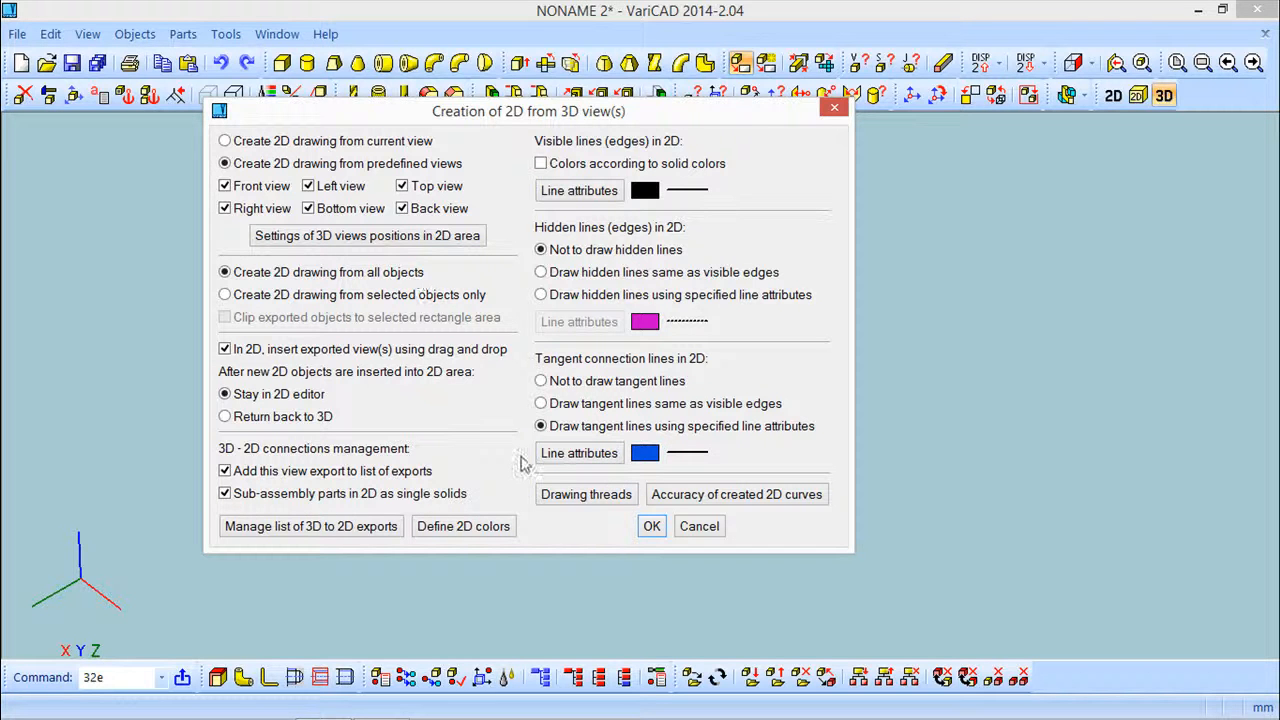
{"action": "left_click", "coordinate": [584, 496]}
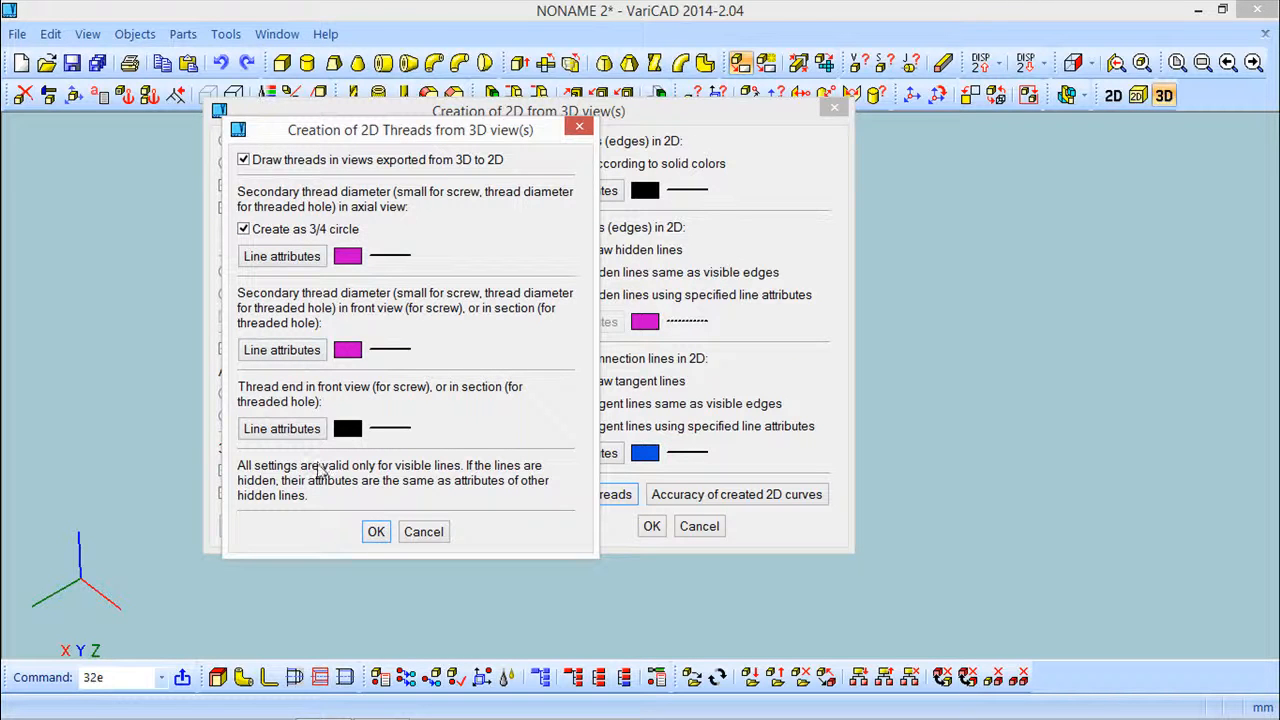
{"action": "left_click", "coordinate": [375, 532]}
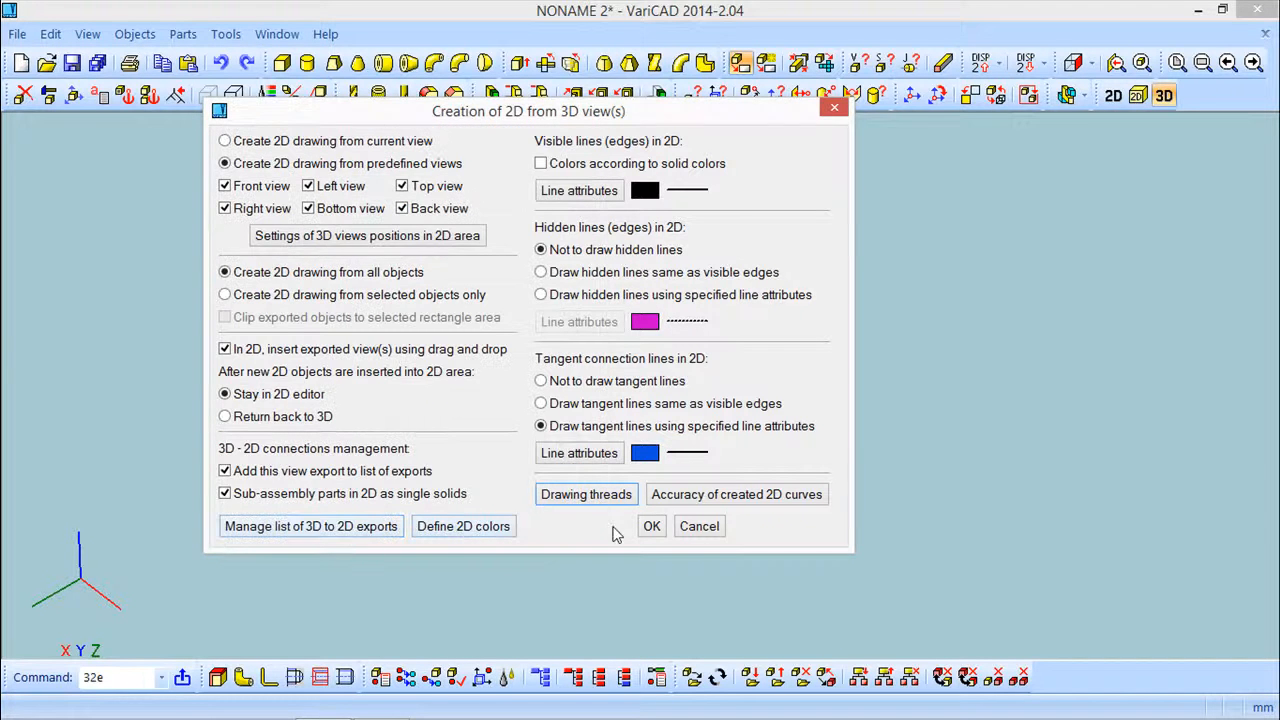
{"action": "left_click", "coordinate": [652, 527]}
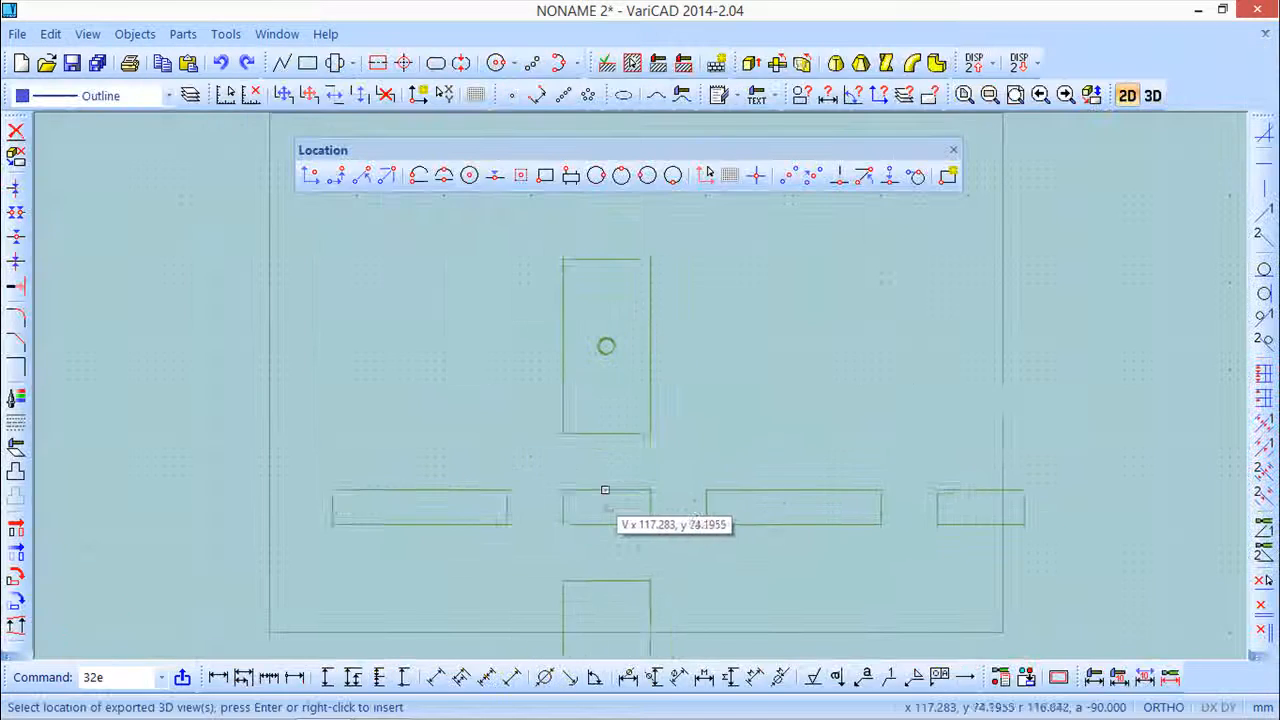
{"action": "left_click", "coordinate": [512, 437]}
Add center axes to the threaded hole's circle in the top view
{"action": "scroll", "coordinate": [520, 390], "scroll_direction": "down", "scroll_amount": 1}
{"action": "scroll", "coordinate": [517, 378], "scroll_direction": "up", "scroll_amount": 3}
{"action": "middle_click_drag", "start_coordinate": [517, 271], "coordinate": [506, 438]}
{"action": "scroll", "coordinate": [506, 425], "scroll_direction": "up", "scroll_amount": 4}
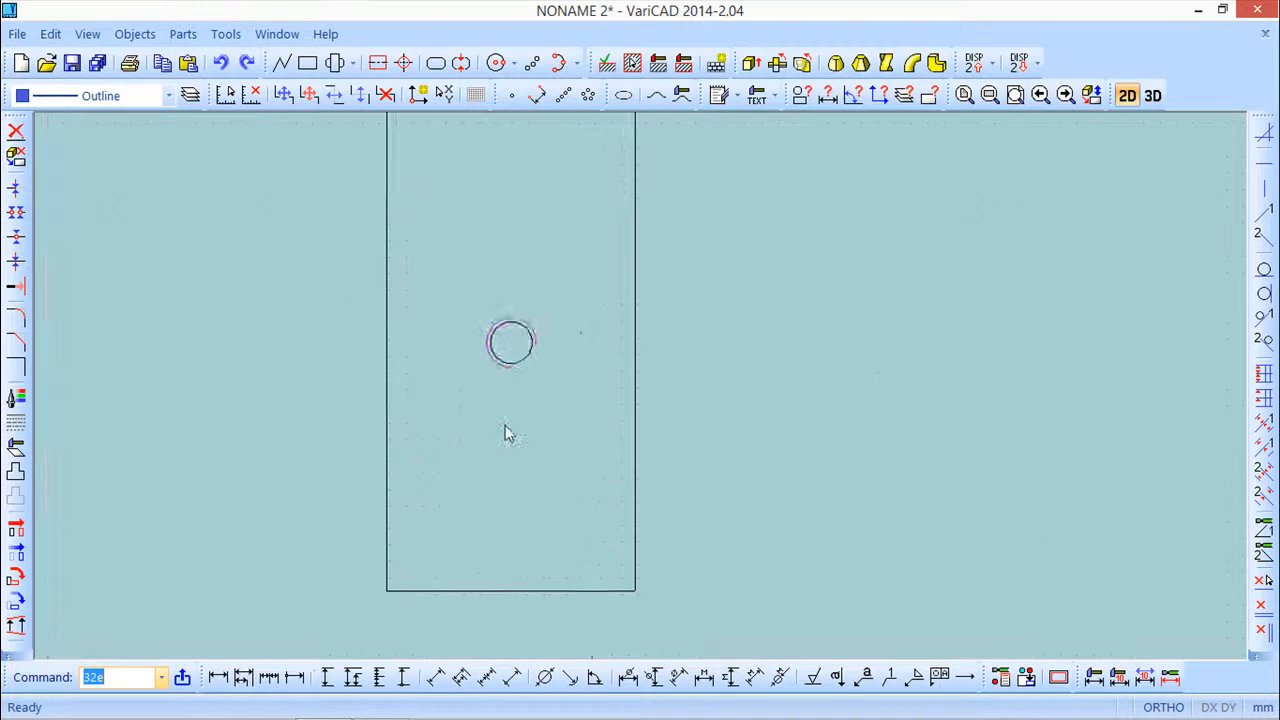
{"action": "type", "text": "cax"}
{"action": "key", "text": "Return"}
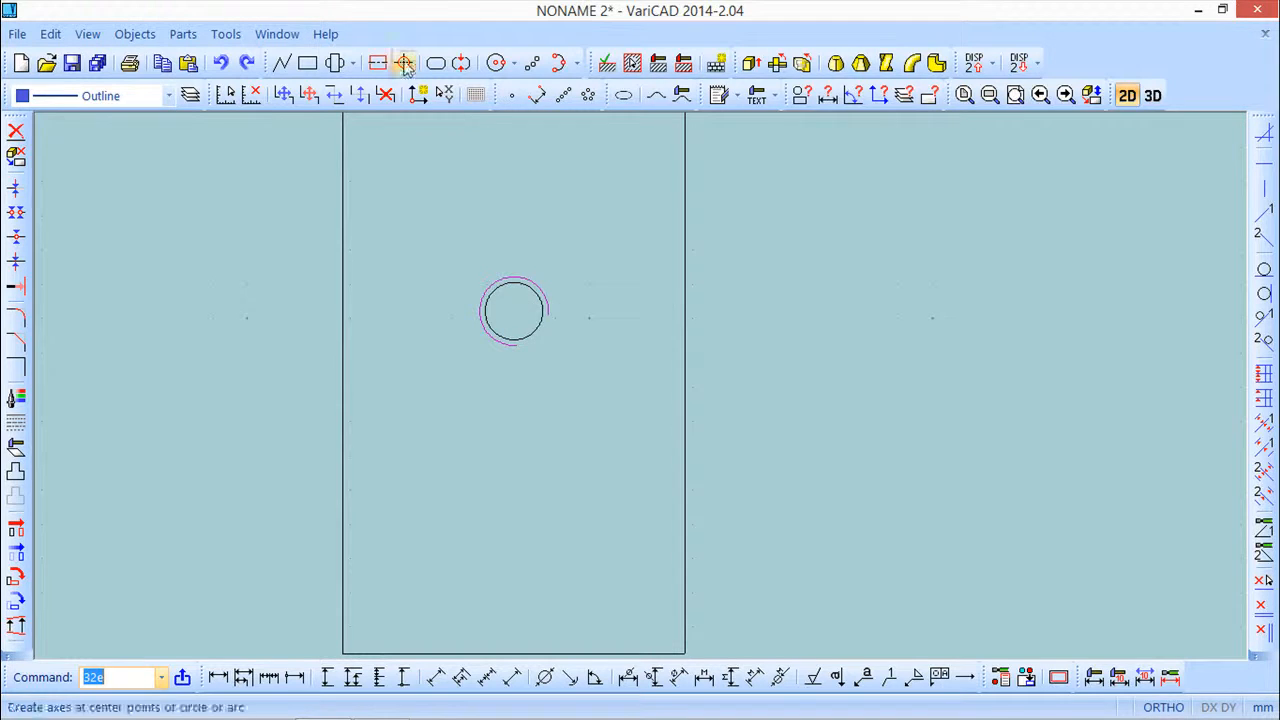
{"action": "left_click", "coordinate": [515, 276]}
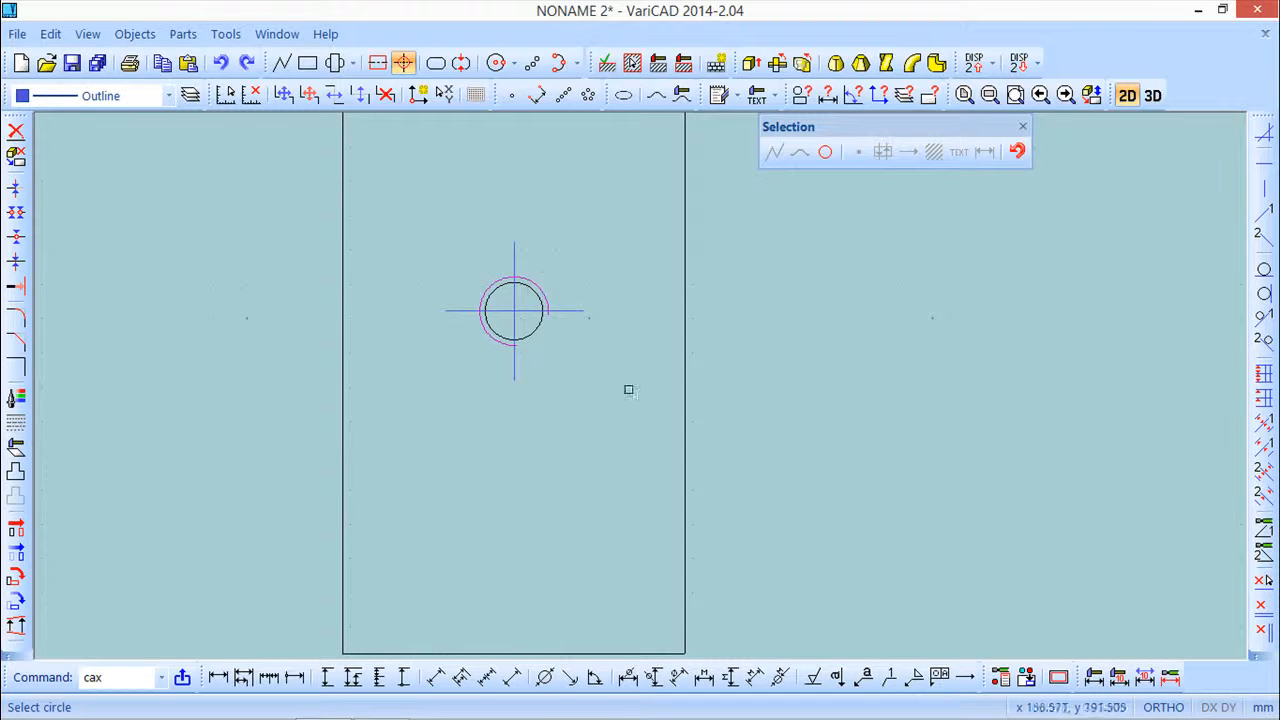
{"action": "scroll", "coordinate": [546, 424], "scroll_direction": "down", "scroll_amount": 2}
{"action": "scroll", "coordinate": [535, 418], "scroll_direction": "up", "scroll_amount": 5}
{"action": "middle_click_drag", "start_coordinate": [570, 269], "coordinate": [560, 441]}
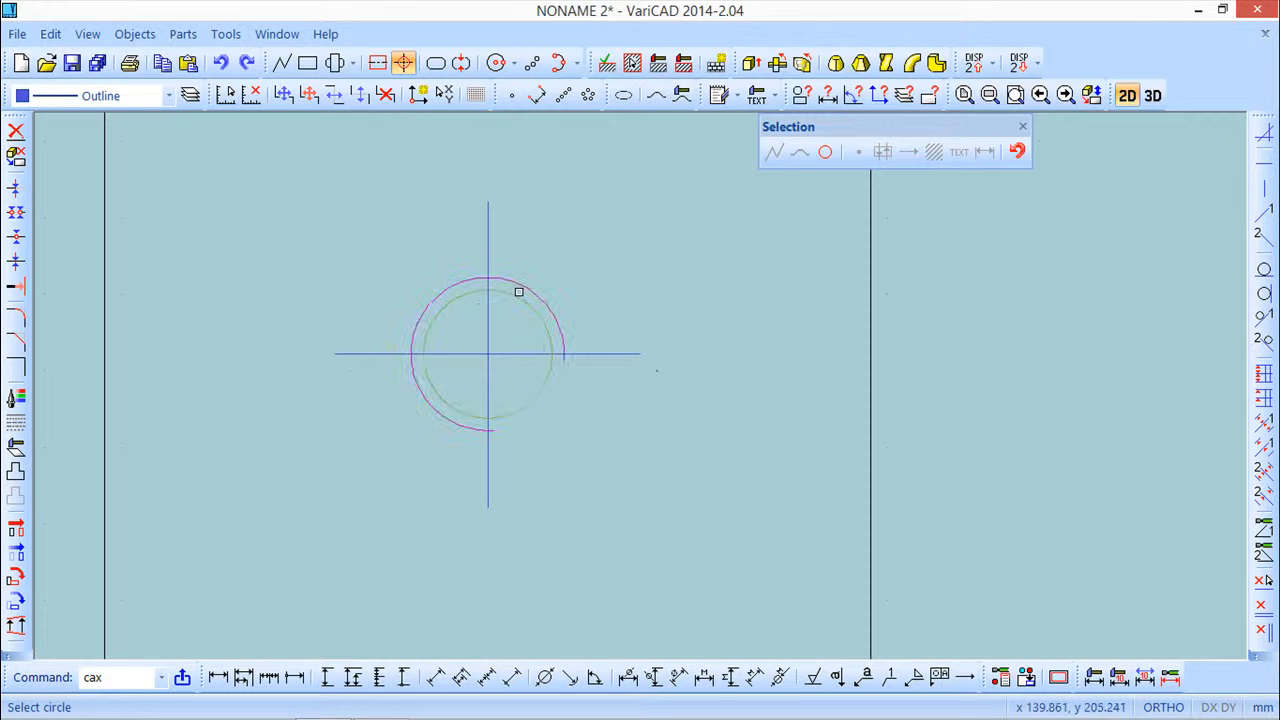
{"action": "scroll", "coordinate": [585, 410], "scroll_direction": "down", "scroll_amount": 4}
{"action": "middle_click_drag", "start_coordinate": [594, 489], "coordinate": [534, 363]}
{"action": "middle_click_drag", "start_coordinate": [522, 507], "coordinate": [563, 268]}
{"action": "middle_click_drag", "start_coordinate": [455, 525], "coordinate": [500, 146]}
{"action": "middle_click_drag", "start_coordinate": [480, 590], "coordinate": [458, 307]}
{"action": "middle_click_drag", "start_coordinate": [475, 540], "coordinate": [491, 376]}
{"action": "scroll", "coordinate": [491, 376], "scroll_direction": "down", "scroll_amount": 6}
{"action": "scroll", "coordinate": [525, 404], "scroll_direction": "down", "scroll_amount": 2}
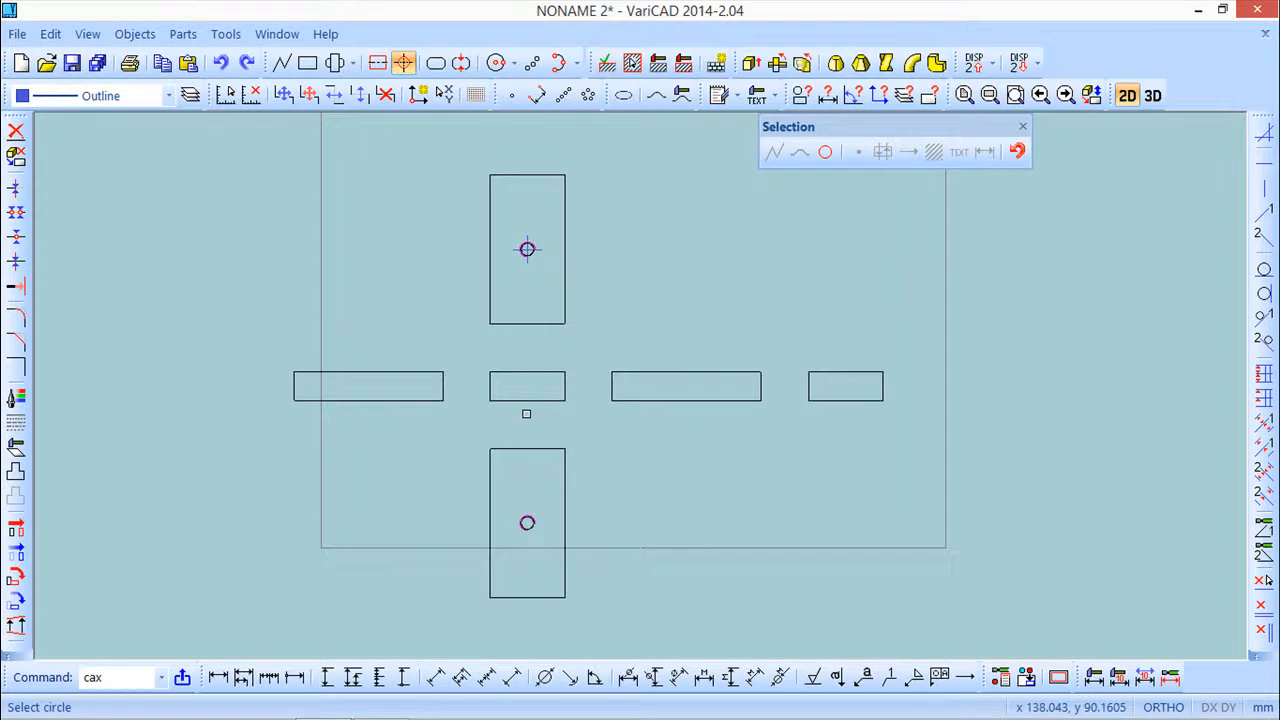
Switch to 3D and insert a box 100 high, 100 wide and 20 long, placed across the block at the hole
{"action": "left_click", "coordinate": [1152, 95]}
{"action": "type", "text": "prs"}
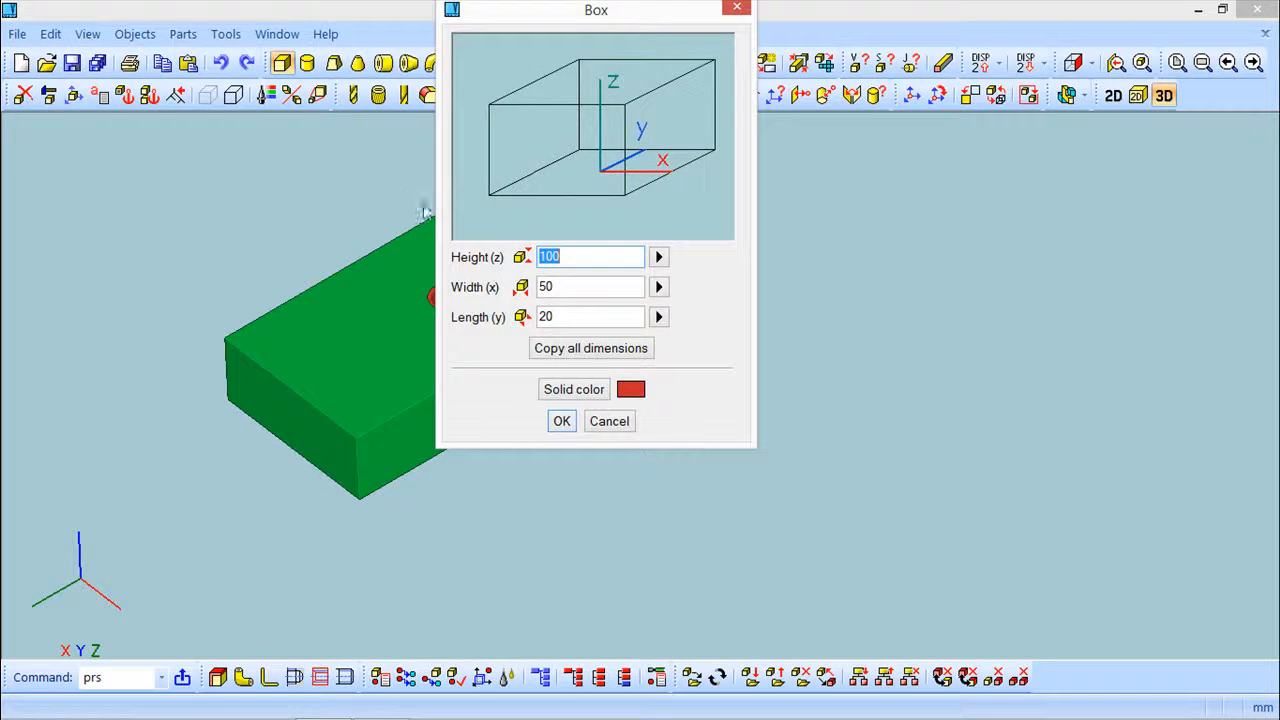
{"action": "left_click", "coordinate": [561, 421]}
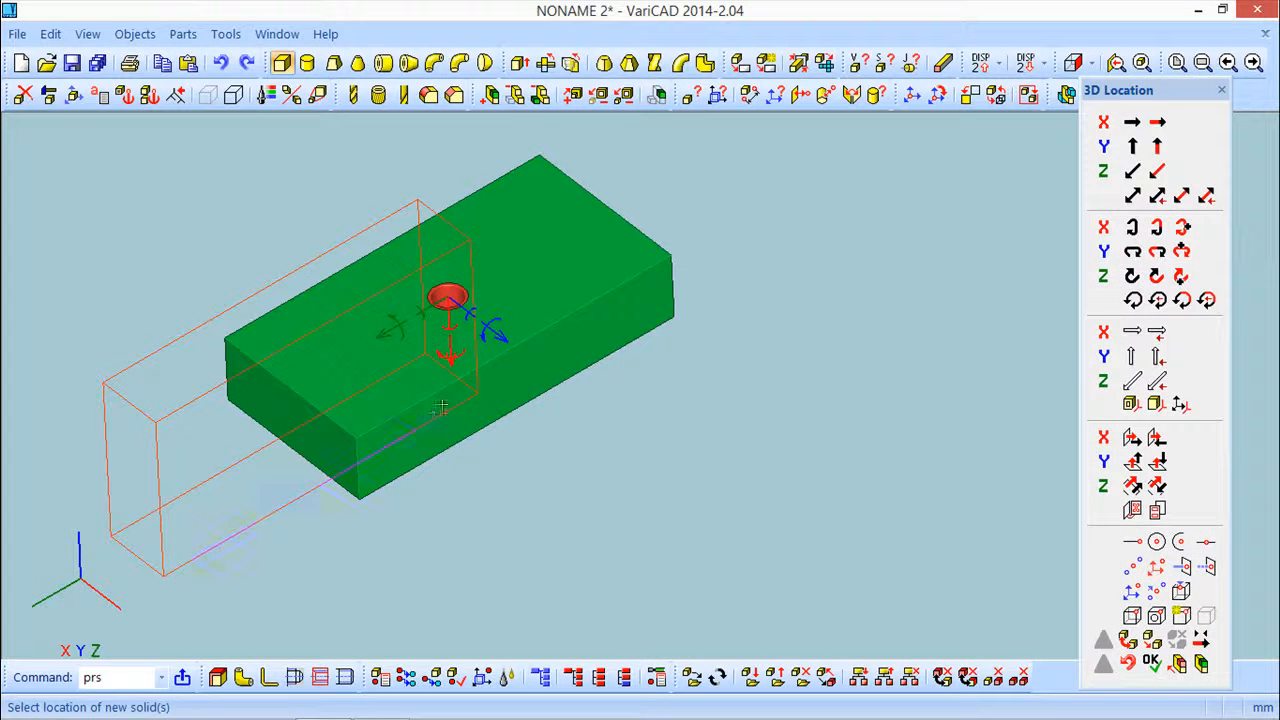
{"action": "key", "text": "Escape"}
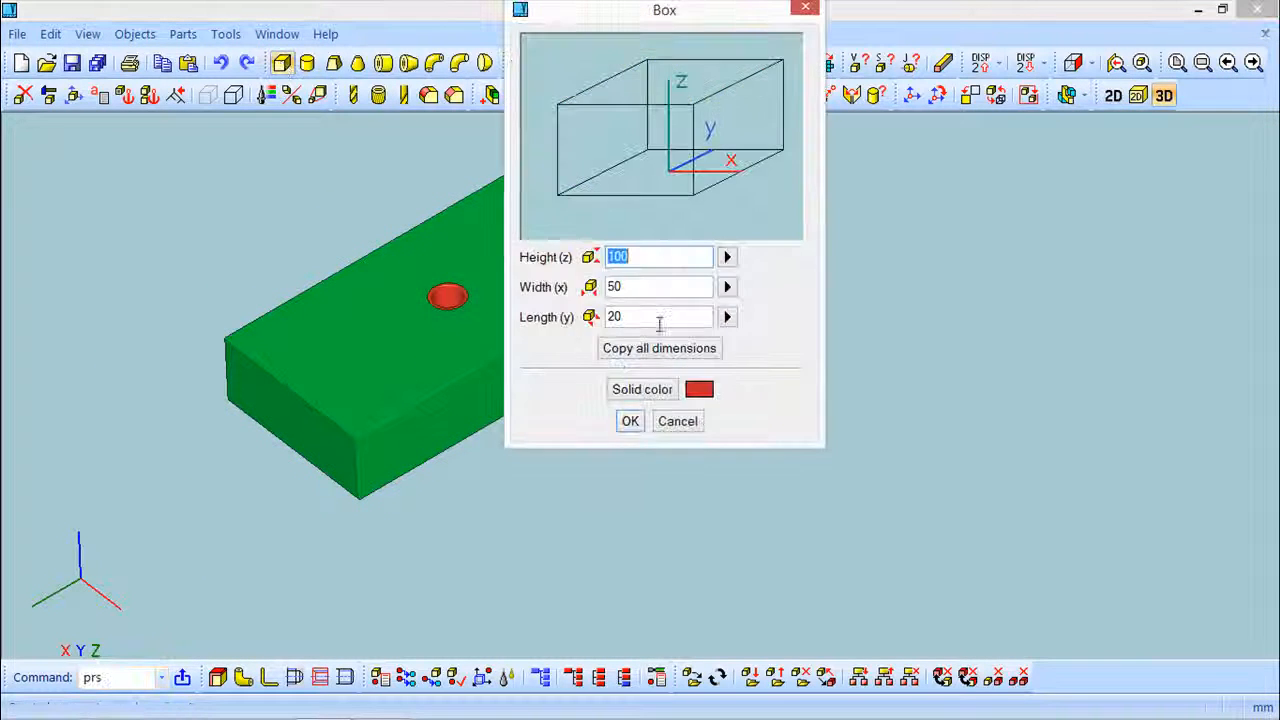
{"action": "type", "text": "00"}
{"action": "key", "text": "Tab"}
{"action": "type", "text": "100"}
{"action": "left_click", "coordinate": [630, 421]}
{"action": "mouse_move", "coordinate": [814, 420]}
{"action": "middle_mouse_down"}
{"action": "mouse_move", "coordinate": [726, 449]}
{"action": "mouse_move", "coordinate": [831, 417]}
{"action": "middle_mouse_up"}
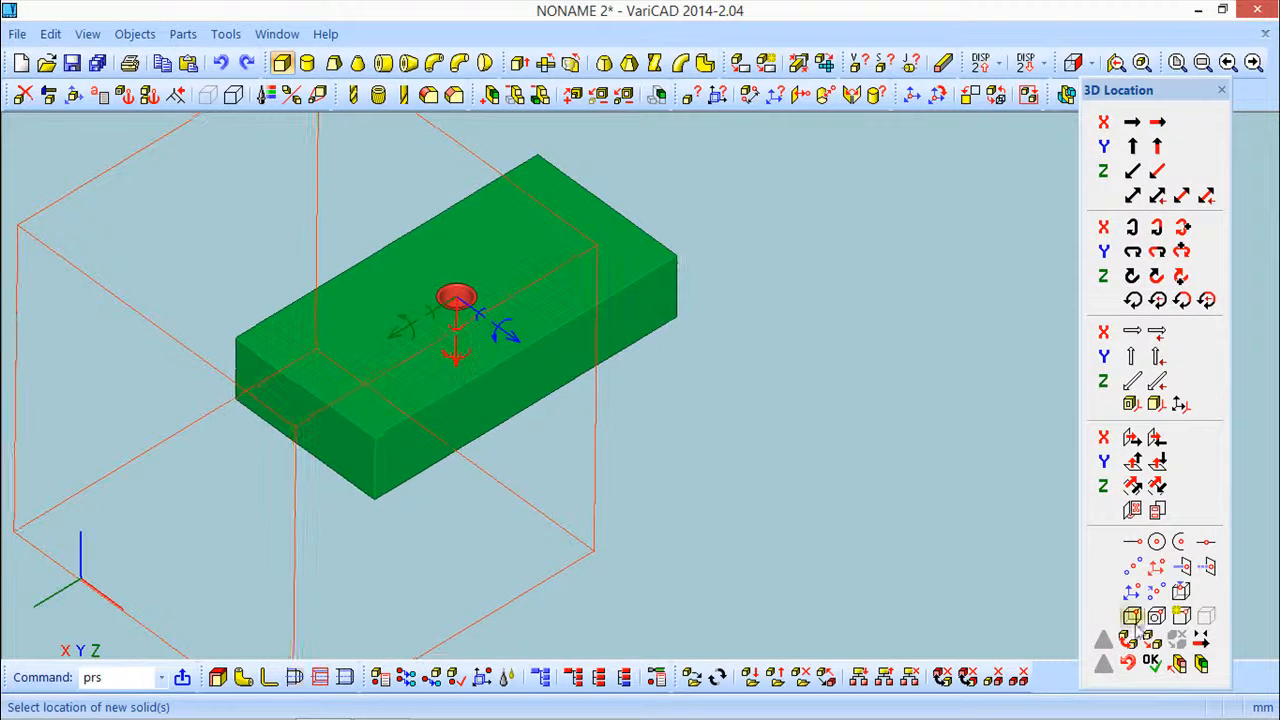
{"action": "left_click", "coordinate": [1153, 663]}
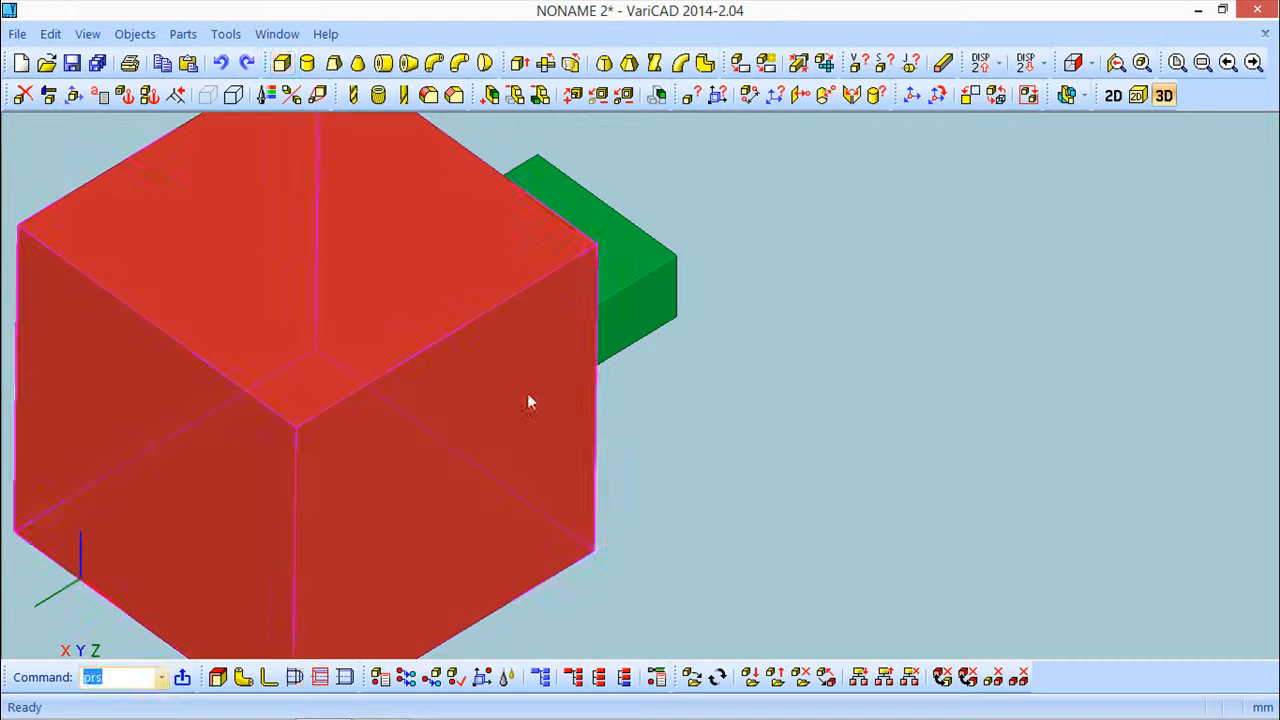
Open 3D Sections Management and create a new section named a
{"action": "left_click", "coordinate": [226, 34]}
{"action": "left_click", "coordinate": [290, 114]}
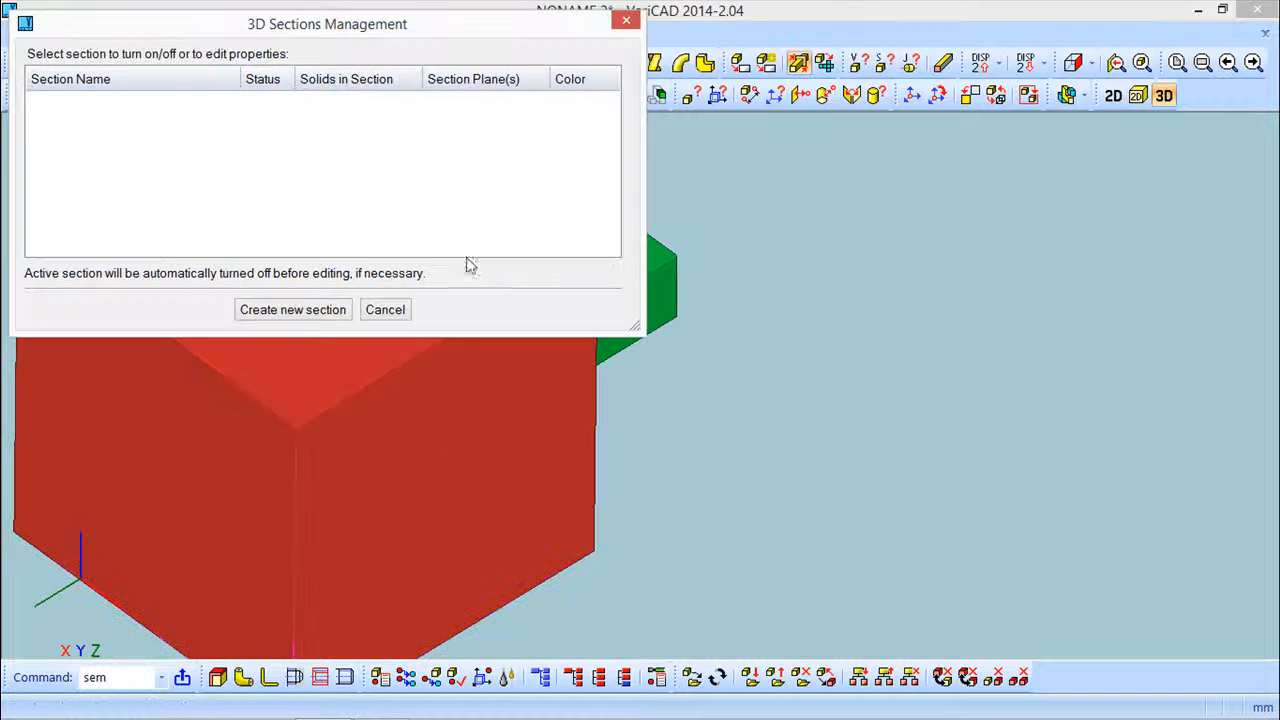
{"action": "left_click", "coordinate": [304, 311]}
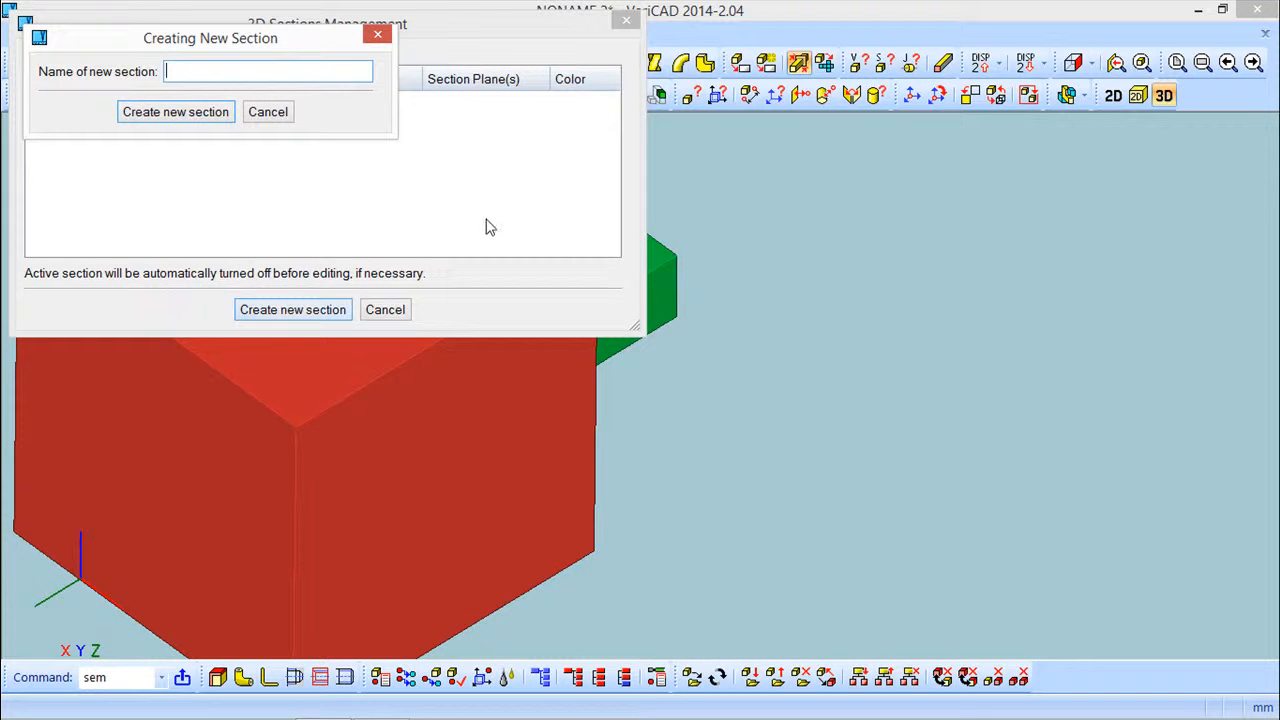
{"action": "left_click", "coordinate": [177, 113]}
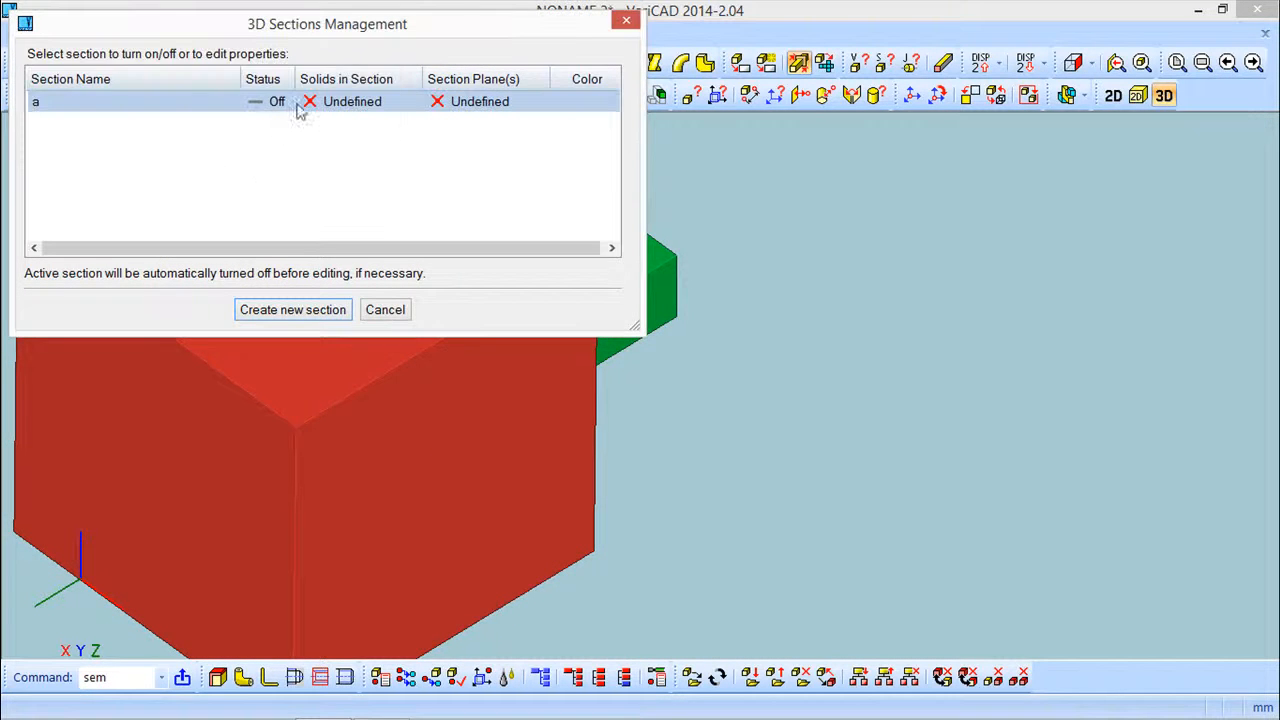
Add the green block to section a's solids
{"action": "right_click", "coordinate": [356, 98]}
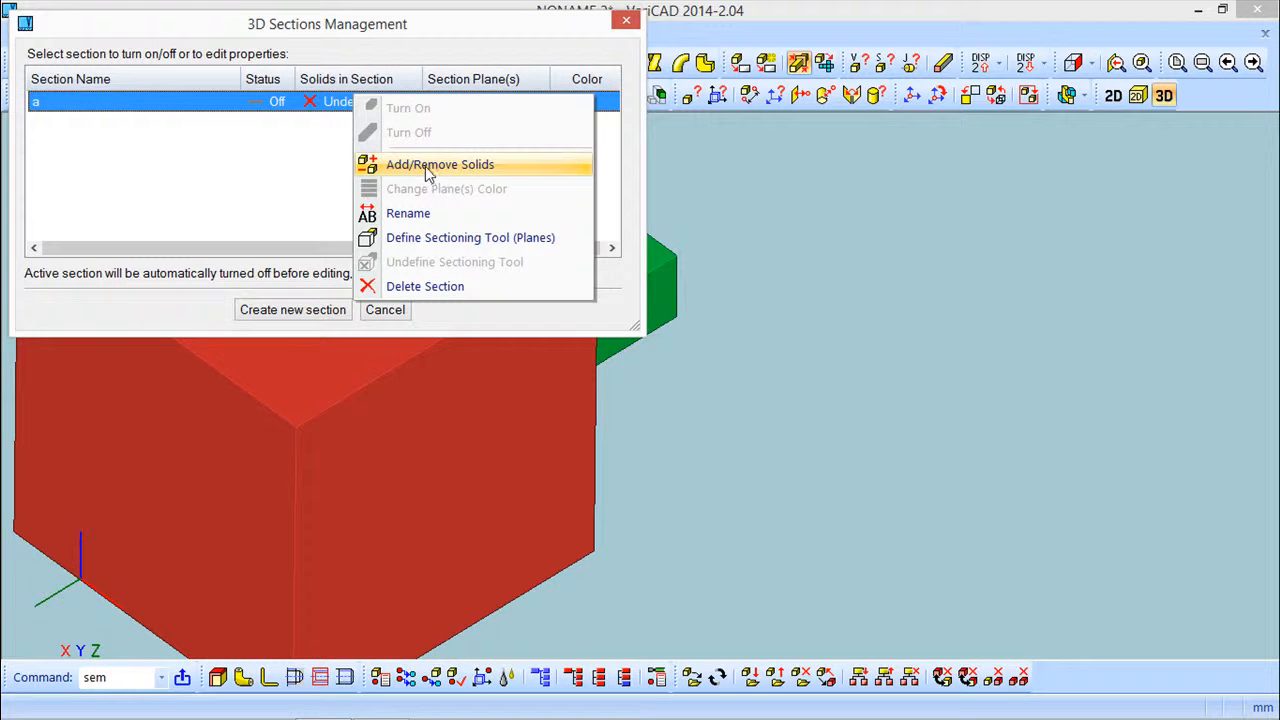
{"action": "left_click", "coordinate": [432, 166]}
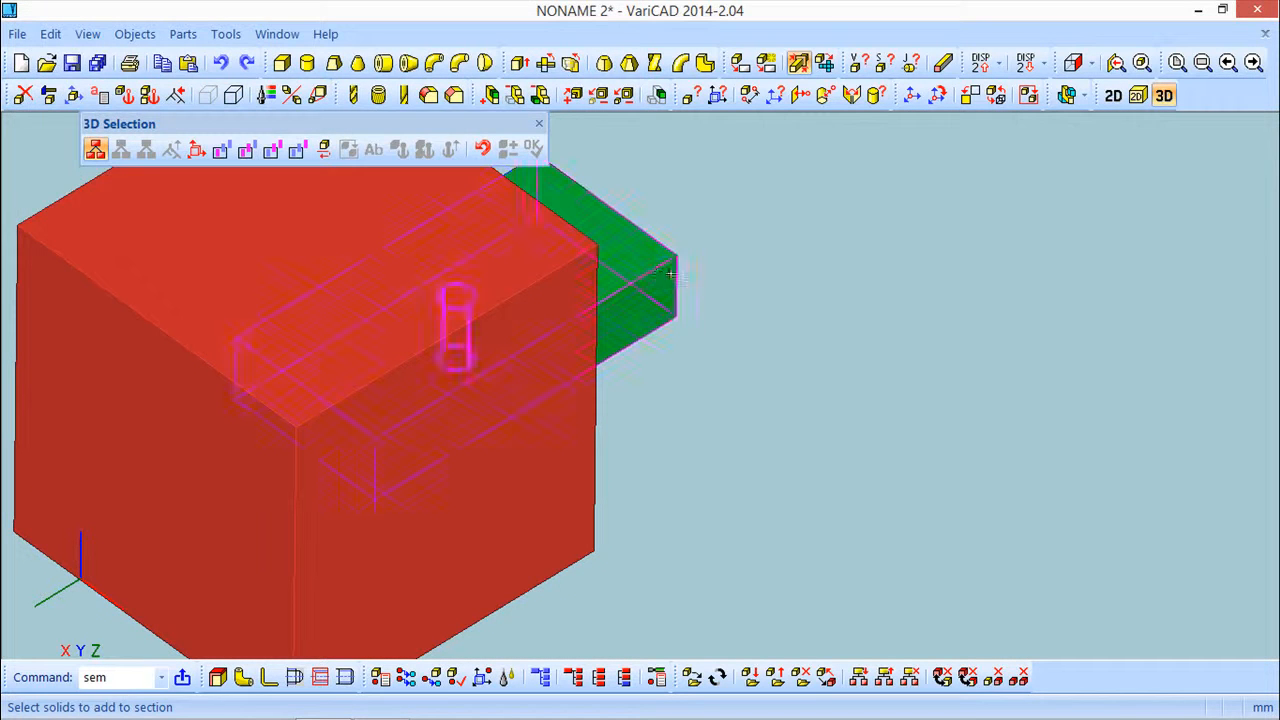
{"action": "left_click", "coordinate": [660, 272]}
{"action": "left_click", "coordinate": [533, 148]}
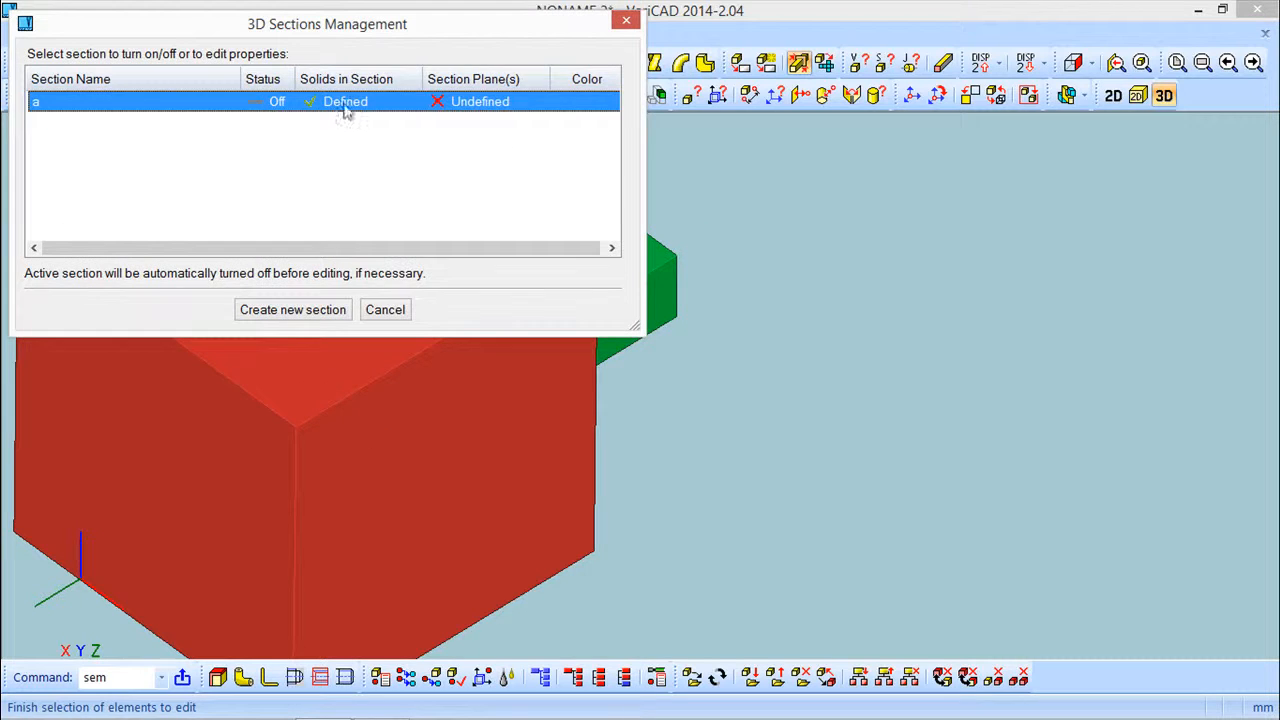
Define the red box as section a's sectioning tool
{"action": "right_click", "coordinate": [345, 108]}
{"action": "left_click", "coordinate": [460, 246]}
{"action": "left_click", "coordinate": [401, 358]}
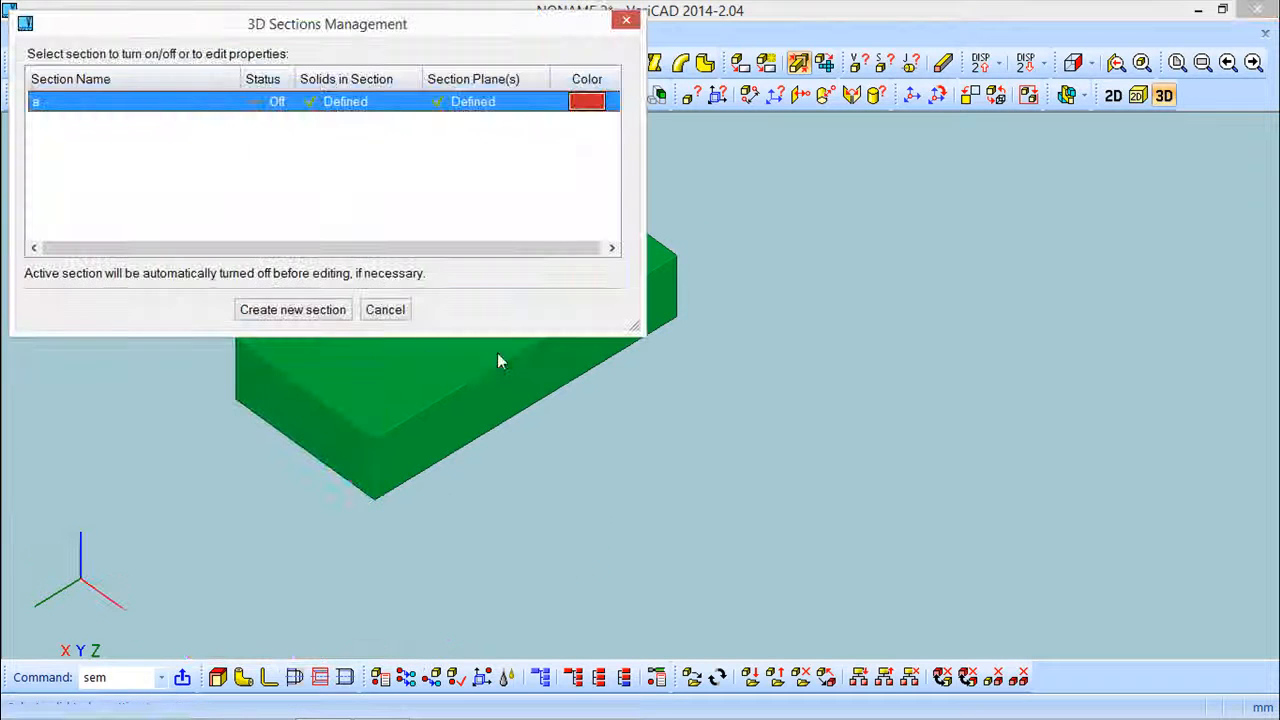
Turn on section a, close the dialog and inspect the sectioned block around the hole
{"action": "right_click", "coordinate": [277, 108]}
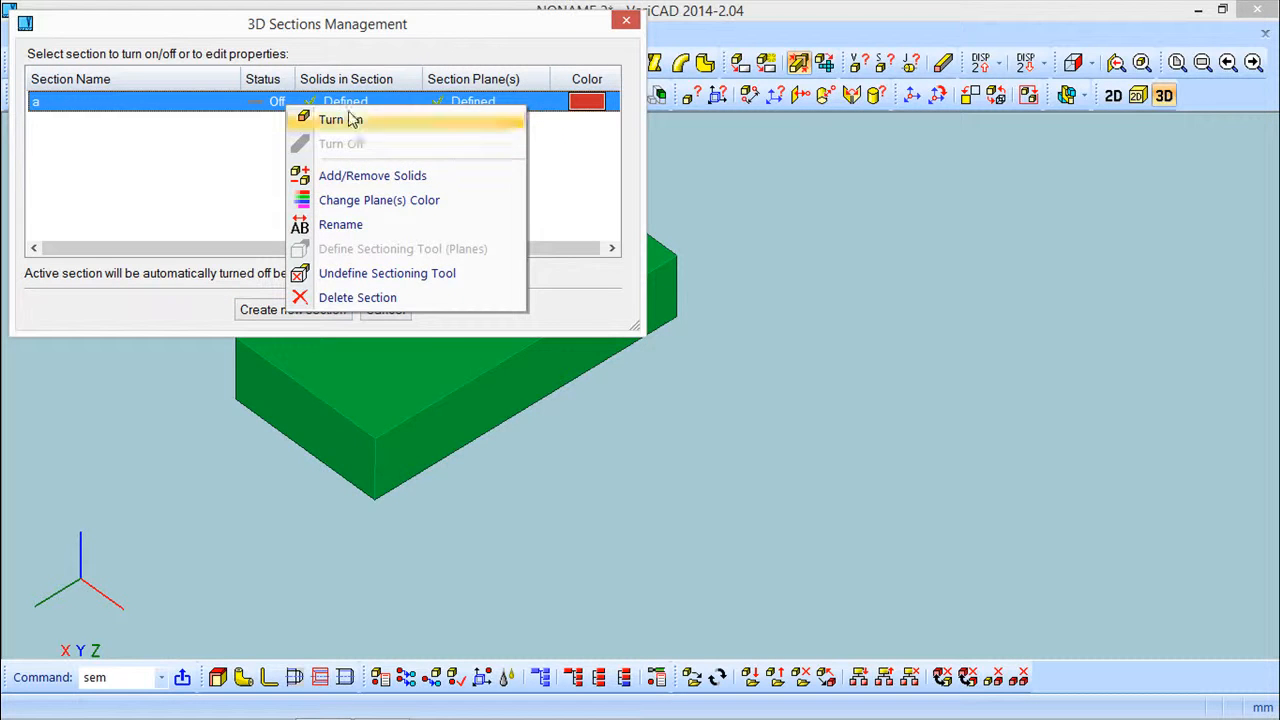
{"action": "left_click", "coordinate": [352, 120]}
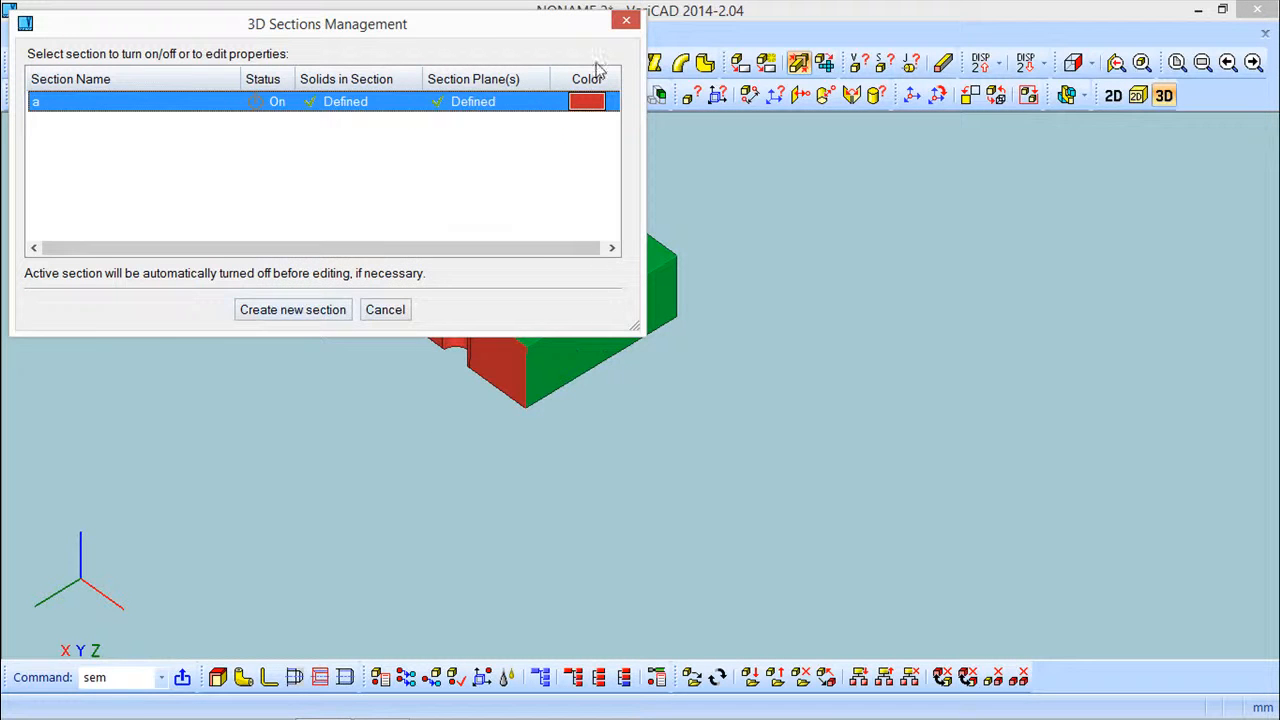
{"action": "left_click", "coordinate": [626, 21]}
{"action": "middle_click_drag", "start_coordinate": [706, 277], "coordinate": [534, 306]}
{"action": "scroll", "coordinate": [528, 316], "scroll_direction": "up", "scroll_amount": 3}
{"action": "scroll", "coordinate": [527, 315], "scroll_direction": "up", "scroll_amount": 5}
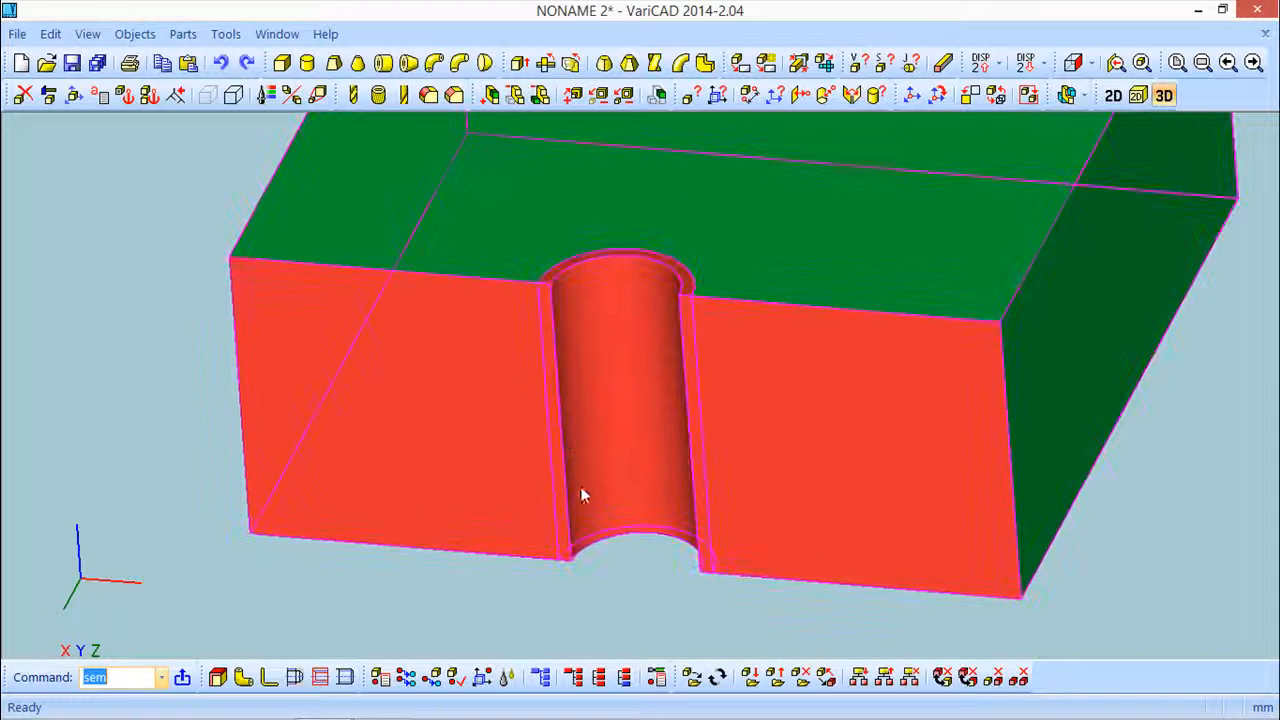
{"action": "scroll", "coordinate": [560, 435], "scroll_direction": "down", "scroll_amount": 5}
{"action": "scroll", "coordinate": [531, 390], "scroll_direction": "up", "scroll_amount": 3}
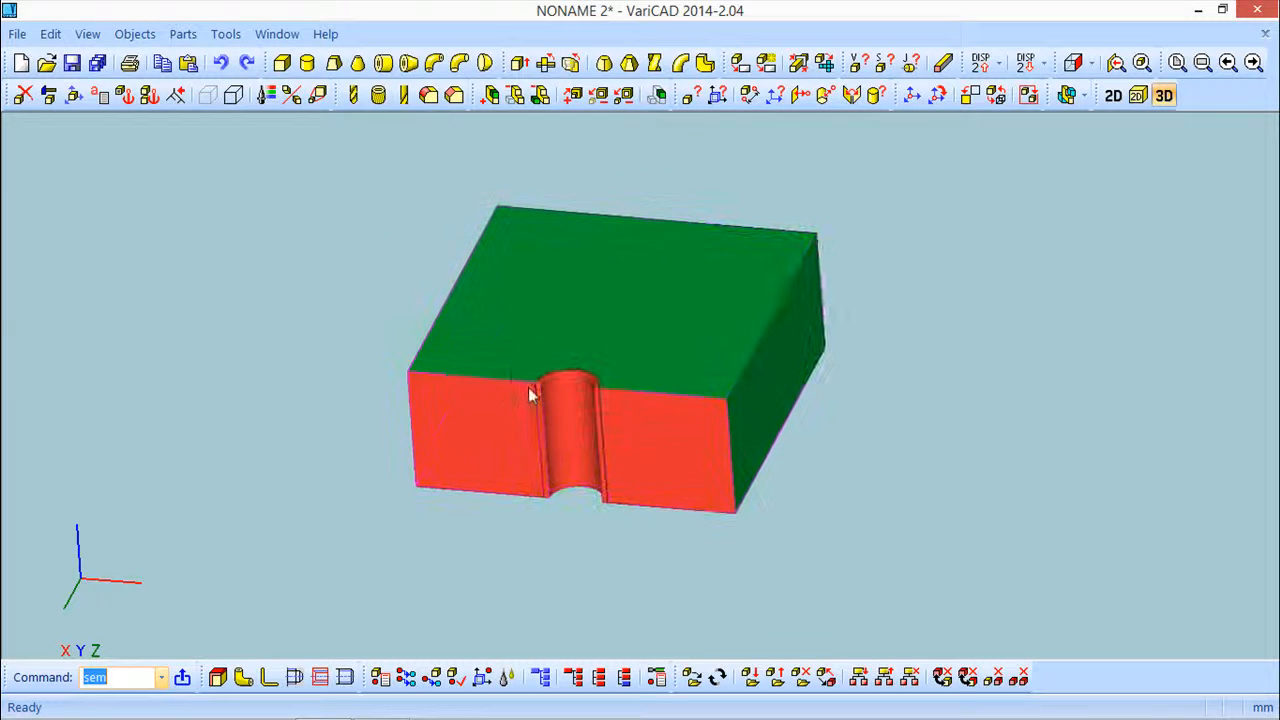
{"action": "scroll", "coordinate": [500, 371], "scroll_direction": "up", "scroll_amount": 1}
Update the 2D drawing after the 3D changes and place the updated views in the 2D area
{"action": "left_click", "coordinate": [135, 34]}
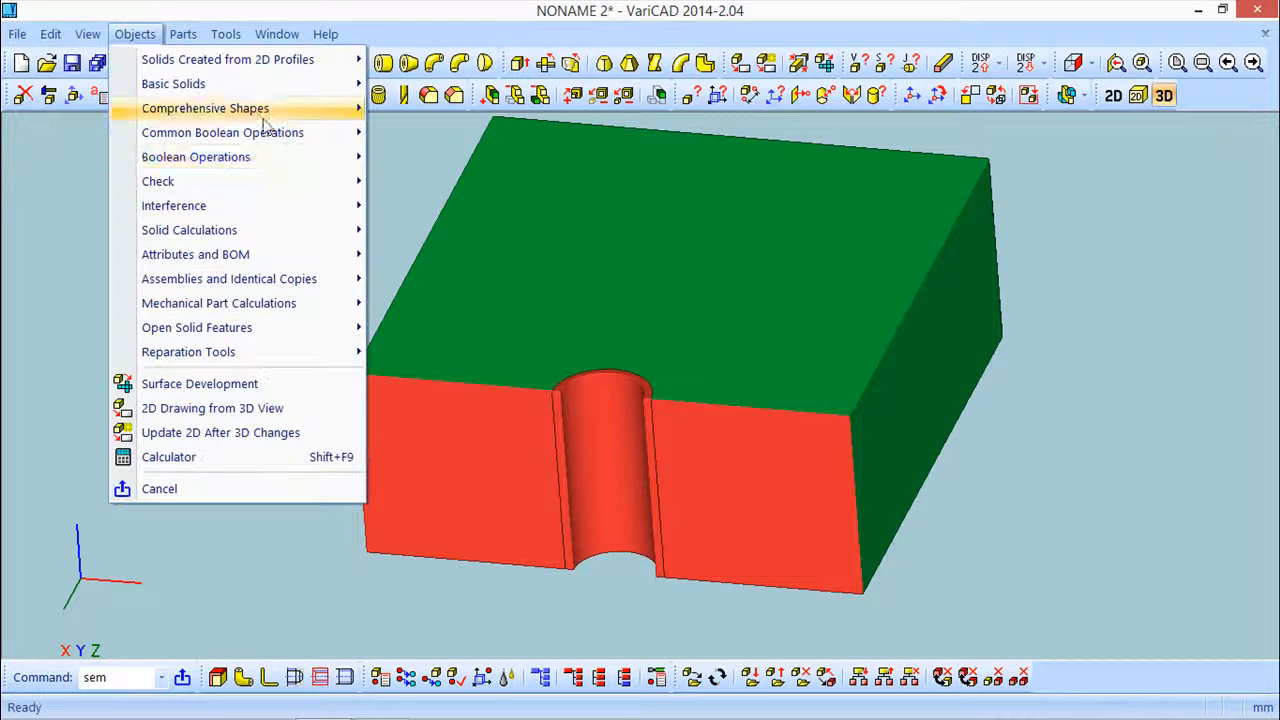
{"action": "left_click", "coordinate": [216, 432]}
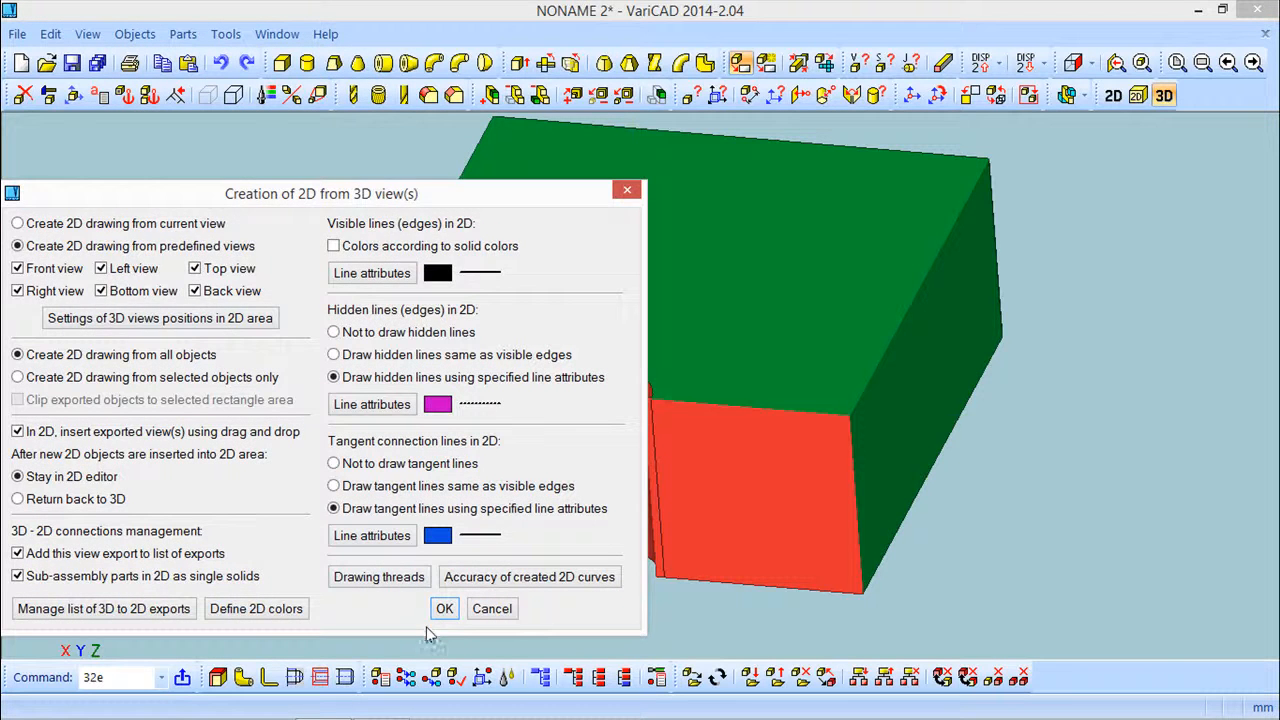
{"action": "left_click", "coordinate": [444, 609]}
{"action": "left_click", "coordinate": [226, 310]}
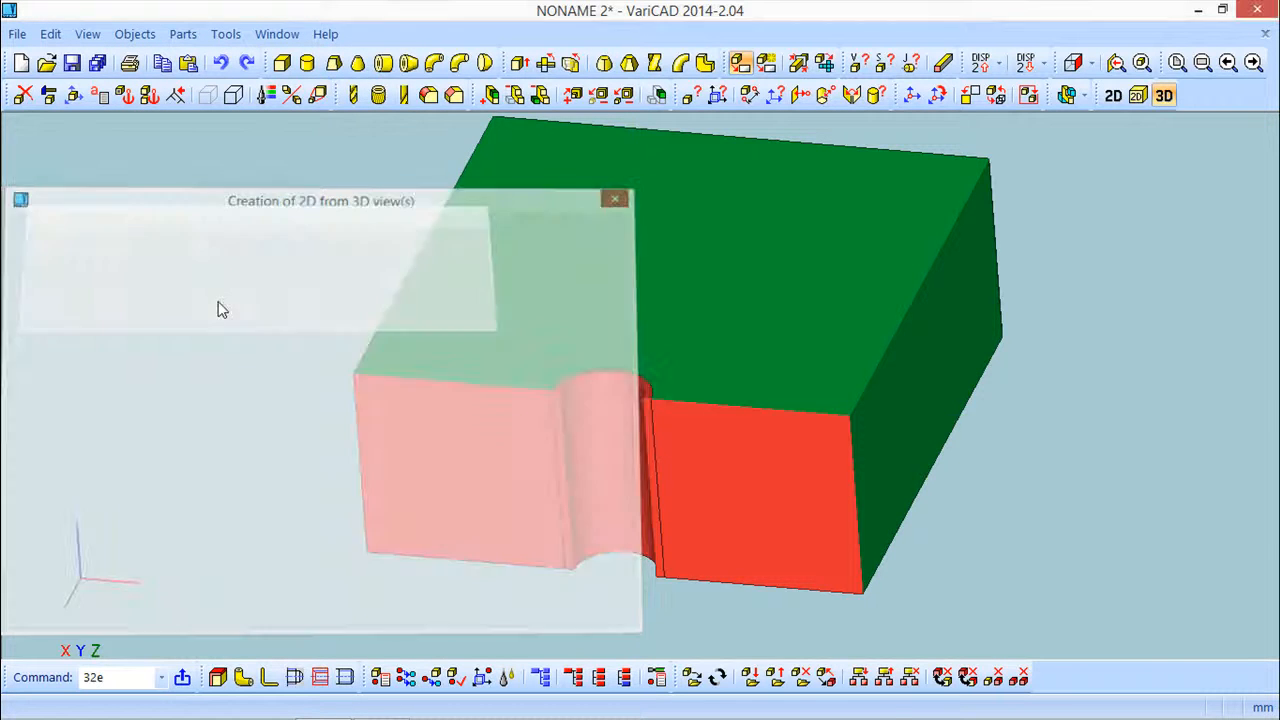
{"action": "scroll", "coordinate": [668, 398], "scroll_direction": "down", "scroll_amount": 3}
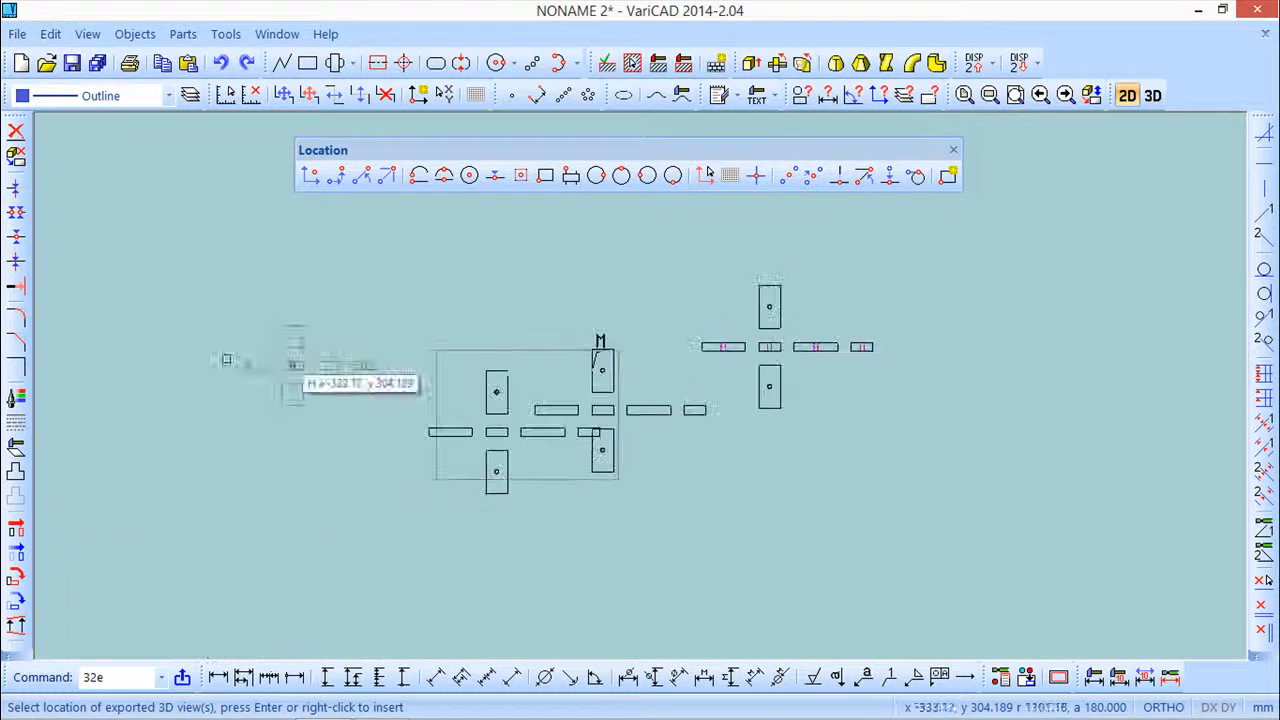
{"action": "left_click", "coordinate": [348, 291]}
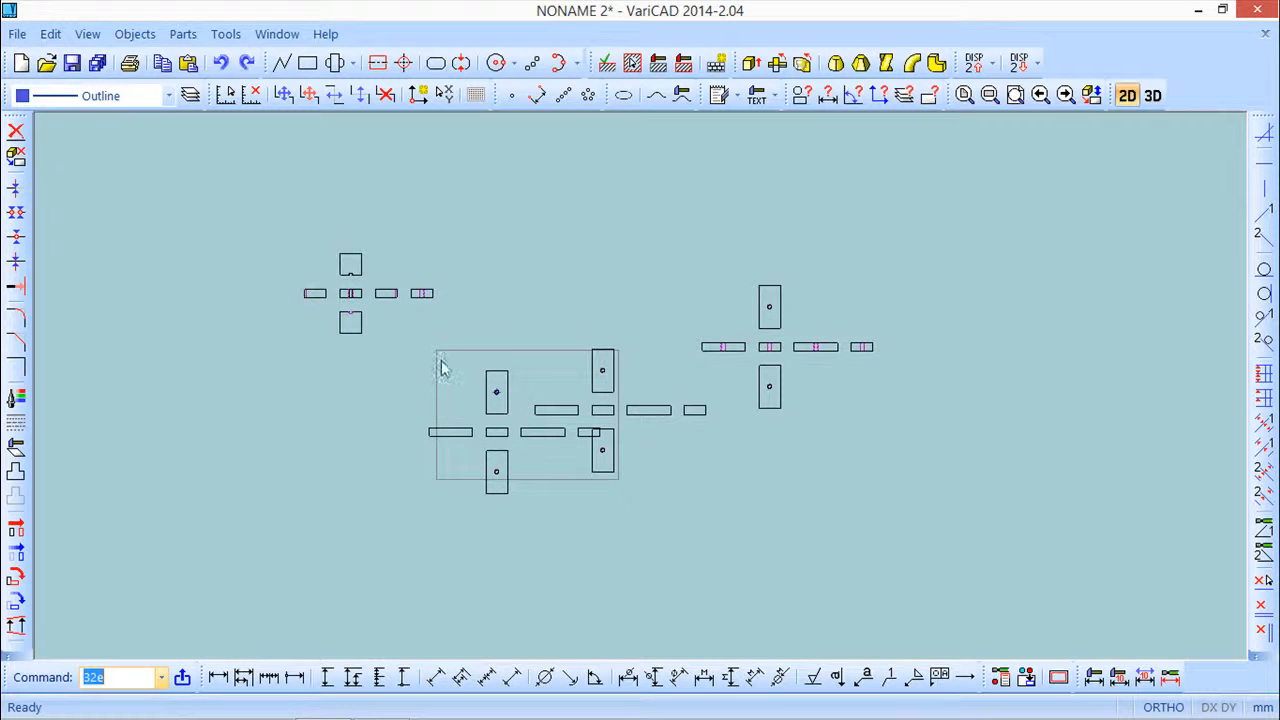
Try hatching the three regions of the front view with a hatch angle of 52
{"action": "scroll", "coordinate": [357, 343], "scroll_direction": "up", "scroll_amount": 5}
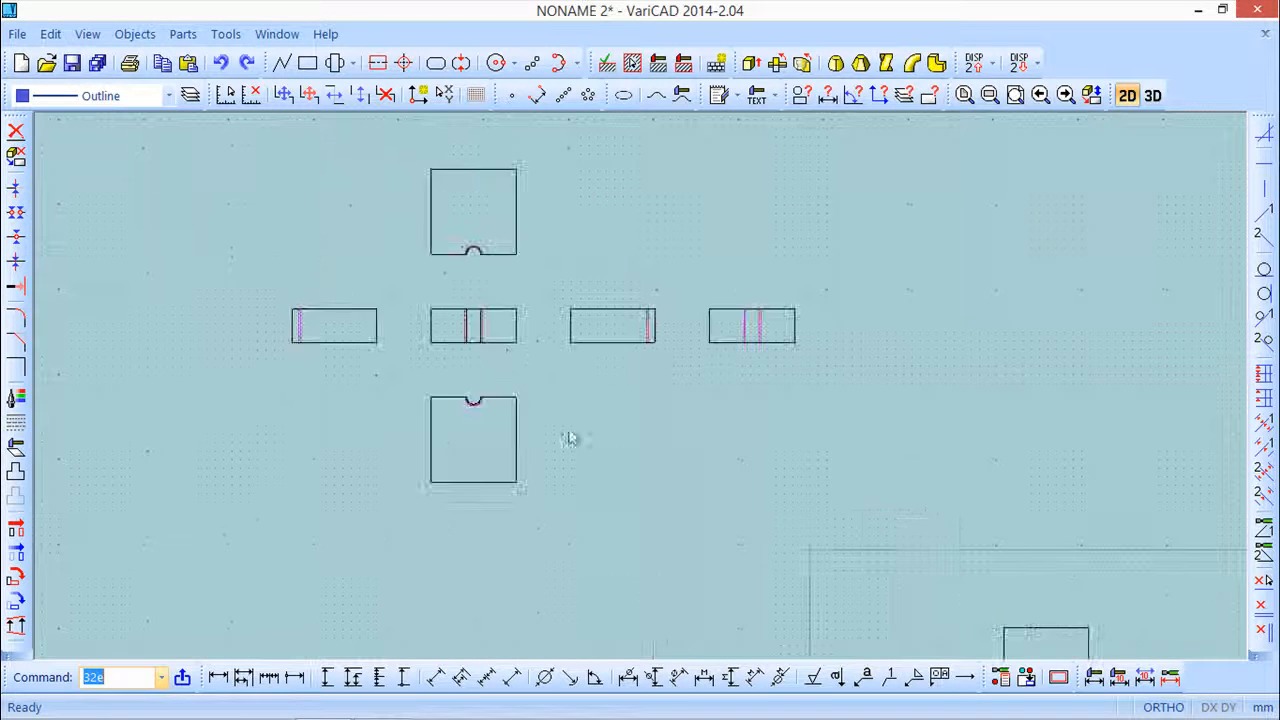
{"action": "scroll", "coordinate": [479, 336], "scroll_direction": "up", "scroll_amount": 3}
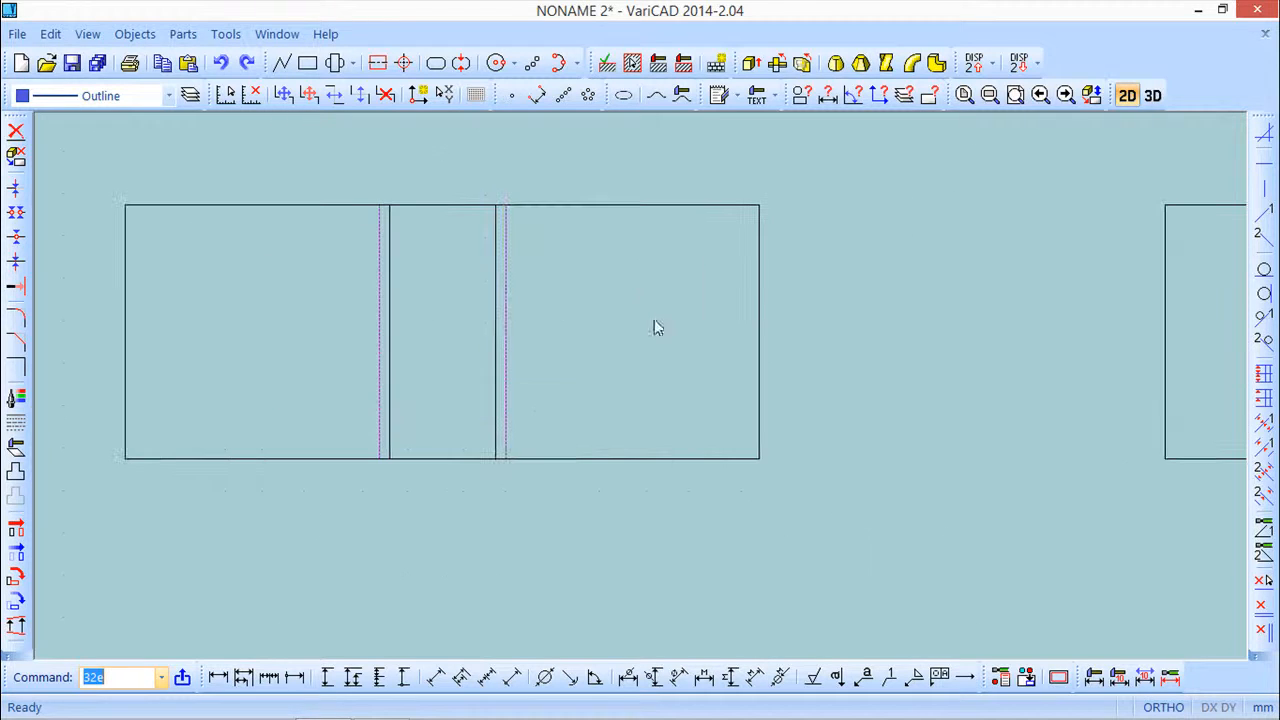
{"action": "left_click", "coordinate": [632, 63]}
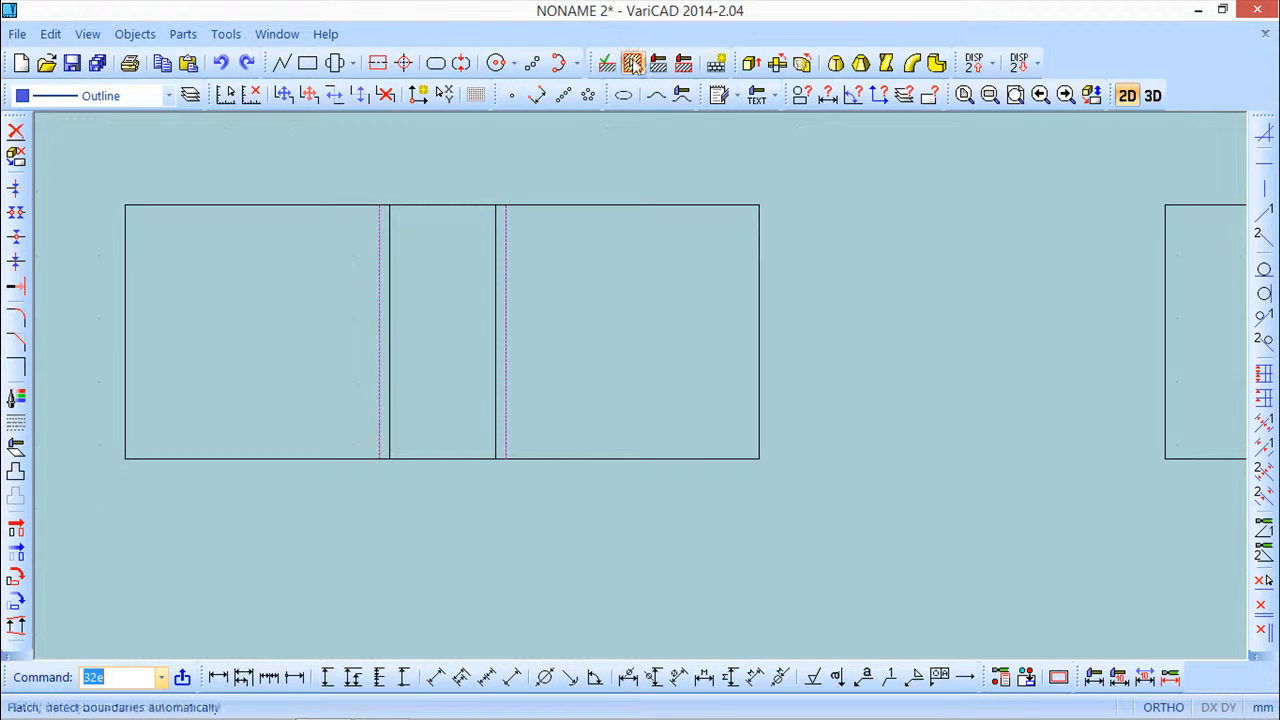
{"action": "left_click", "coordinate": [612, 289]}
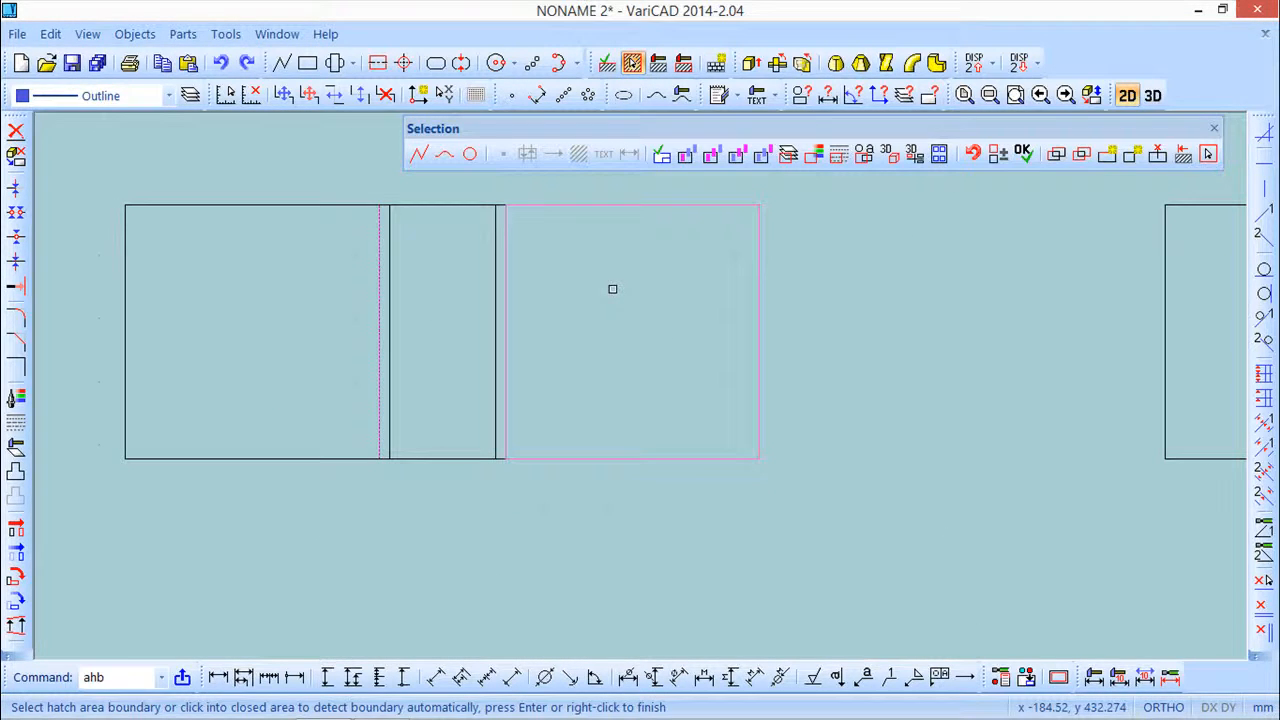
{"action": "left_click", "coordinate": [500, 285]}
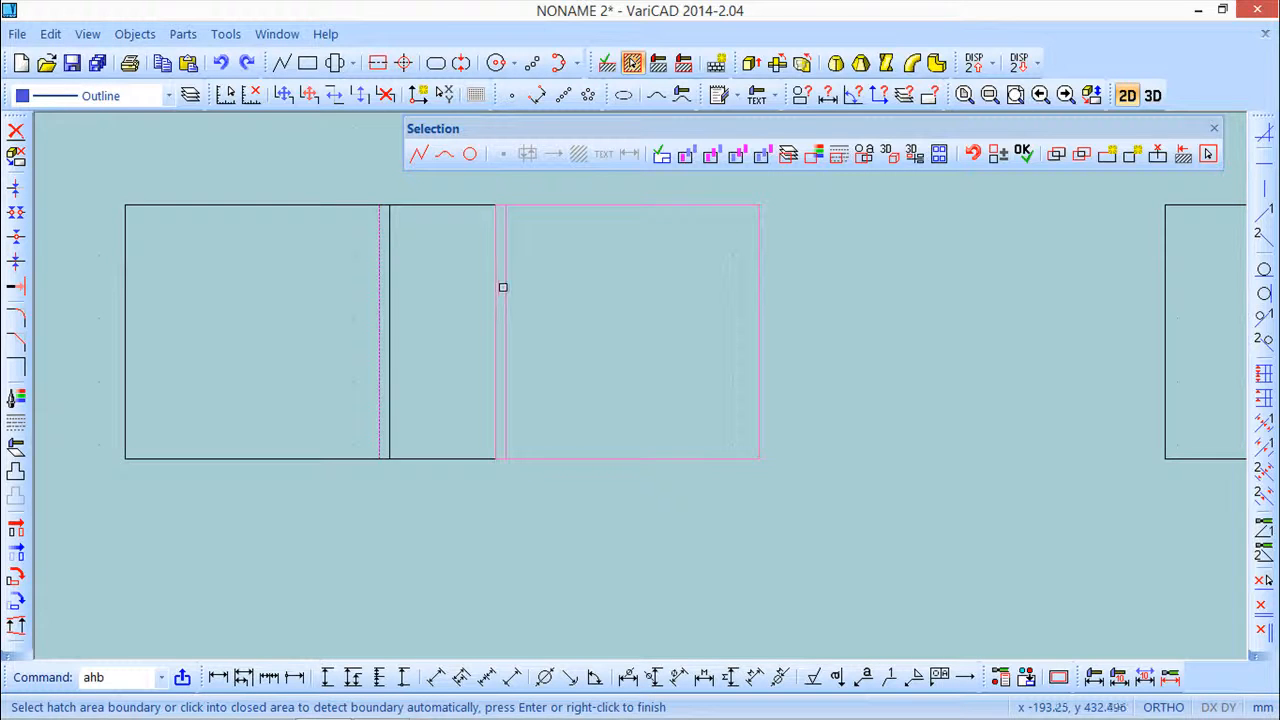
{"action": "left_click", "coordinate": [317, 266]}
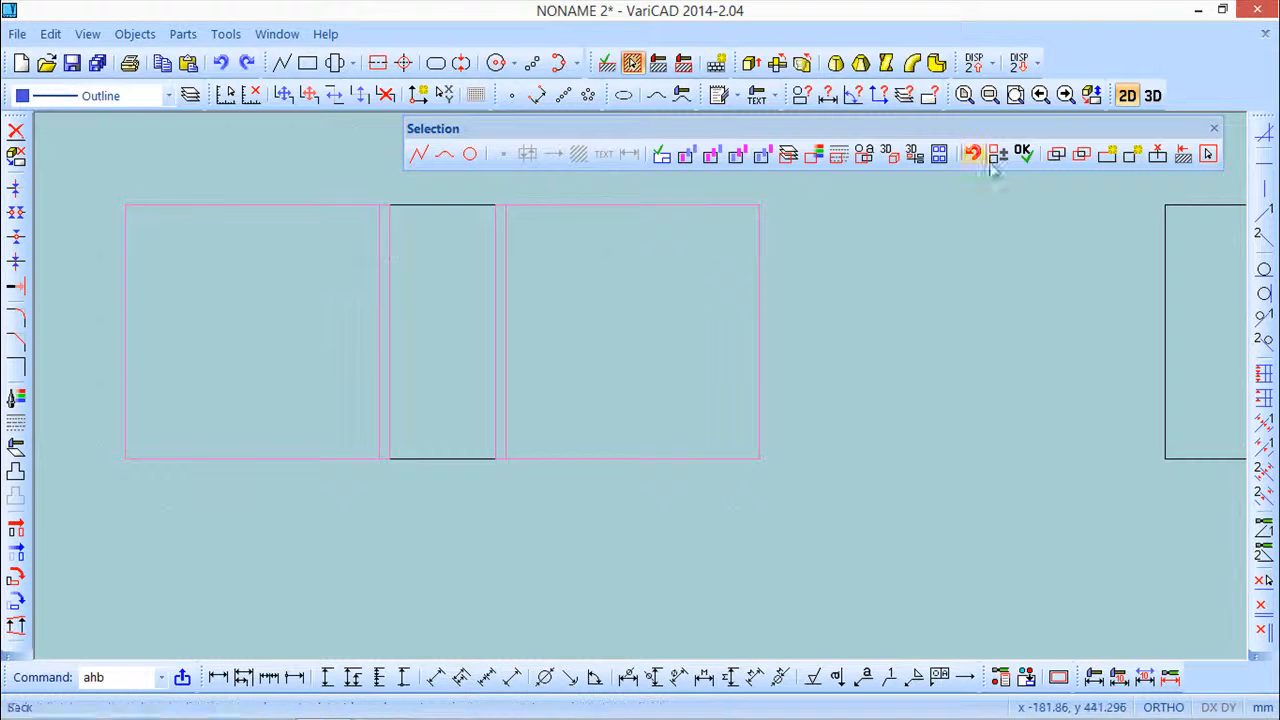
{"action": "left_click", "coordinate": [1022, 153]}
{"action": "mouse_move", "coordinate": [669, 8]}
{"action": "left_mouse_down"}
{"action": "mouse_move", "coordinate": [979, 251]}
{"action": "mouse_move", "coordinate": [989, 245]}
{"action": "left_mouse_up"}
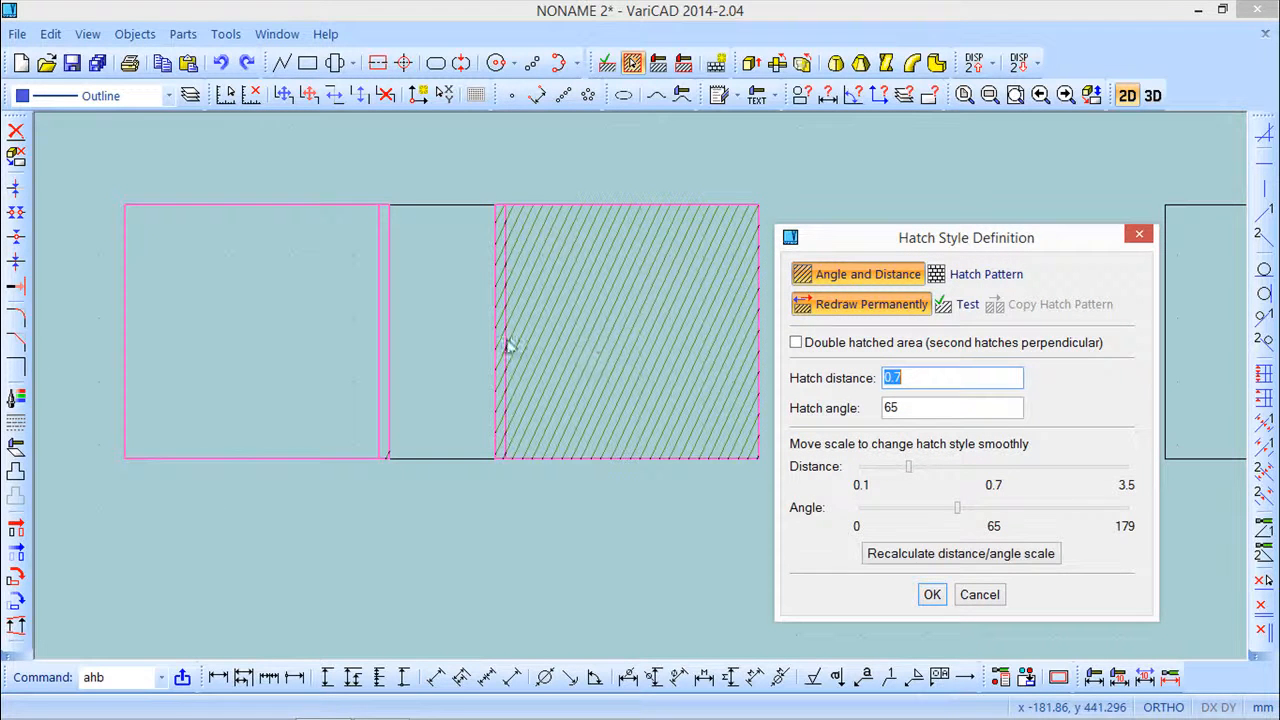
{"action": "key", "text": "Tab"}
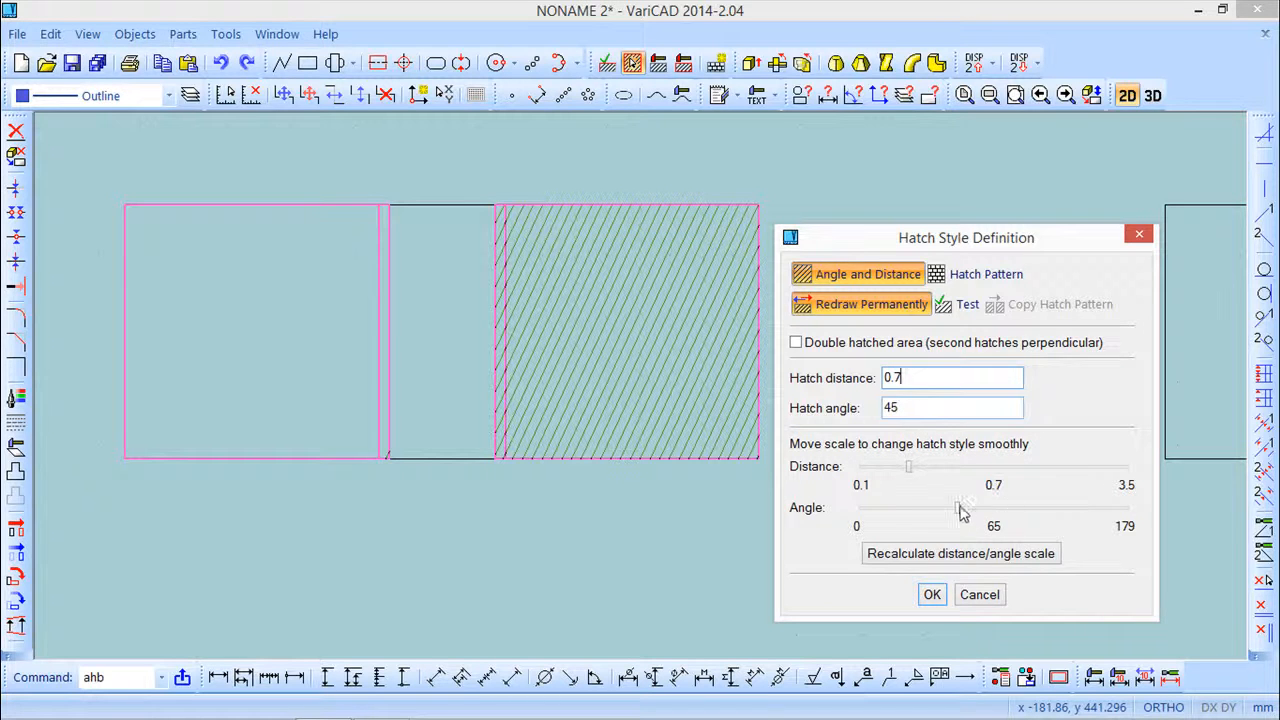
{"action": "mouse_move", "coordinate": [955, 511]}
{"action": "left_mouse_down"}
{"action": "mouse_move", "coordinate": [899, 493]}
{"action": "mouse_move", "coordinate": [938, 490]}
{"action": "left_mouse_up"}
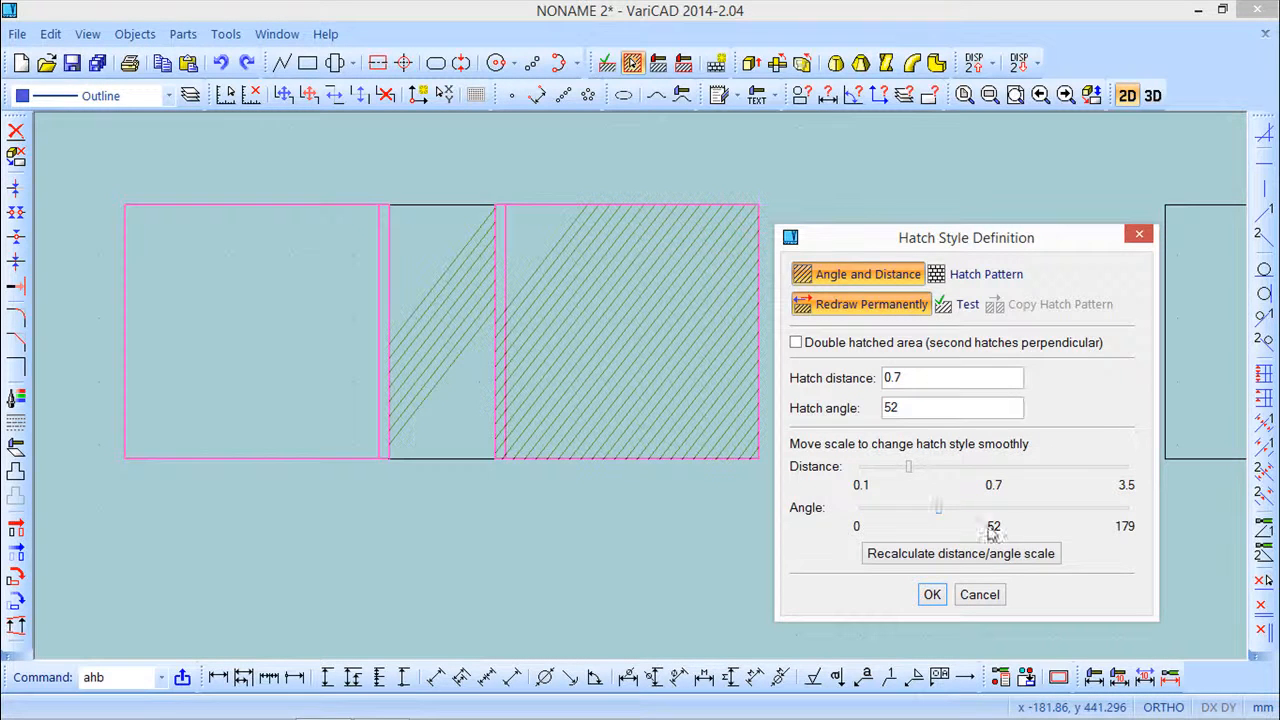
{"action": "left_click", "coordinate": [979, 595]}
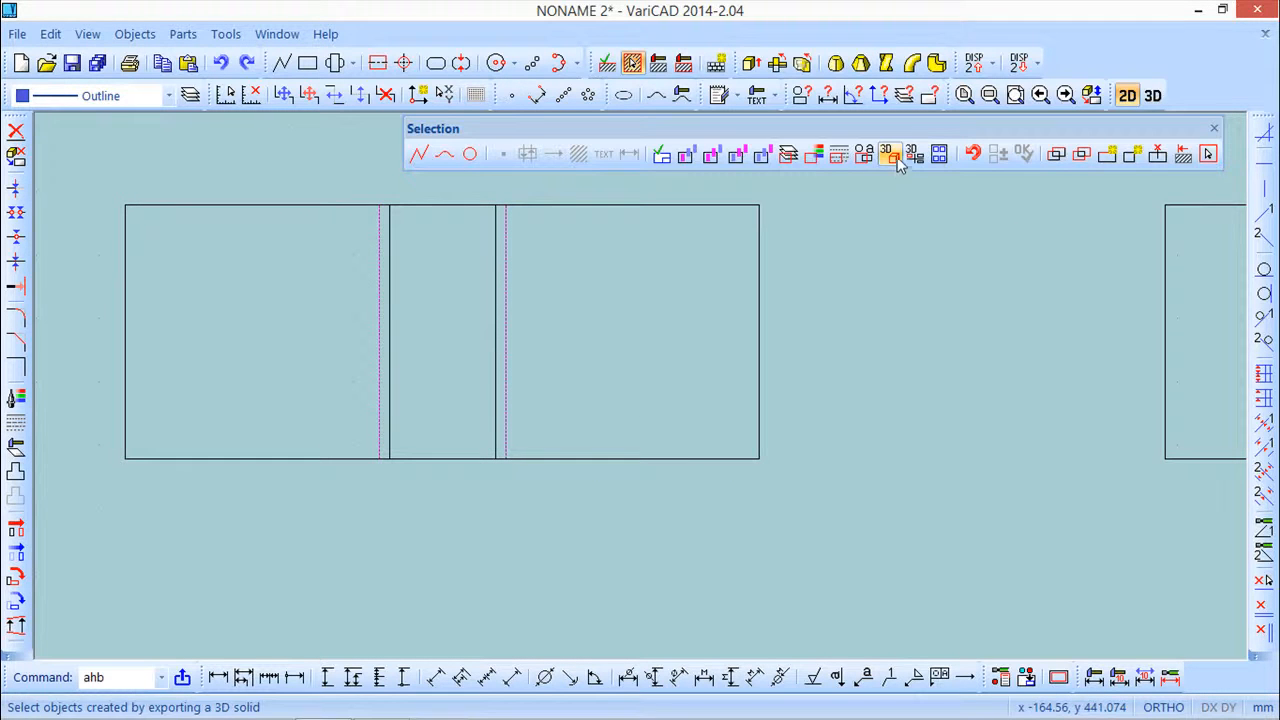
Hatch the region beside the hole in the front section view with distance 0.7 and angle 45
{"action": "left_click", "coordinate": [506, 338]}
{"action": "left_click", "coordinate": [561, 339]}
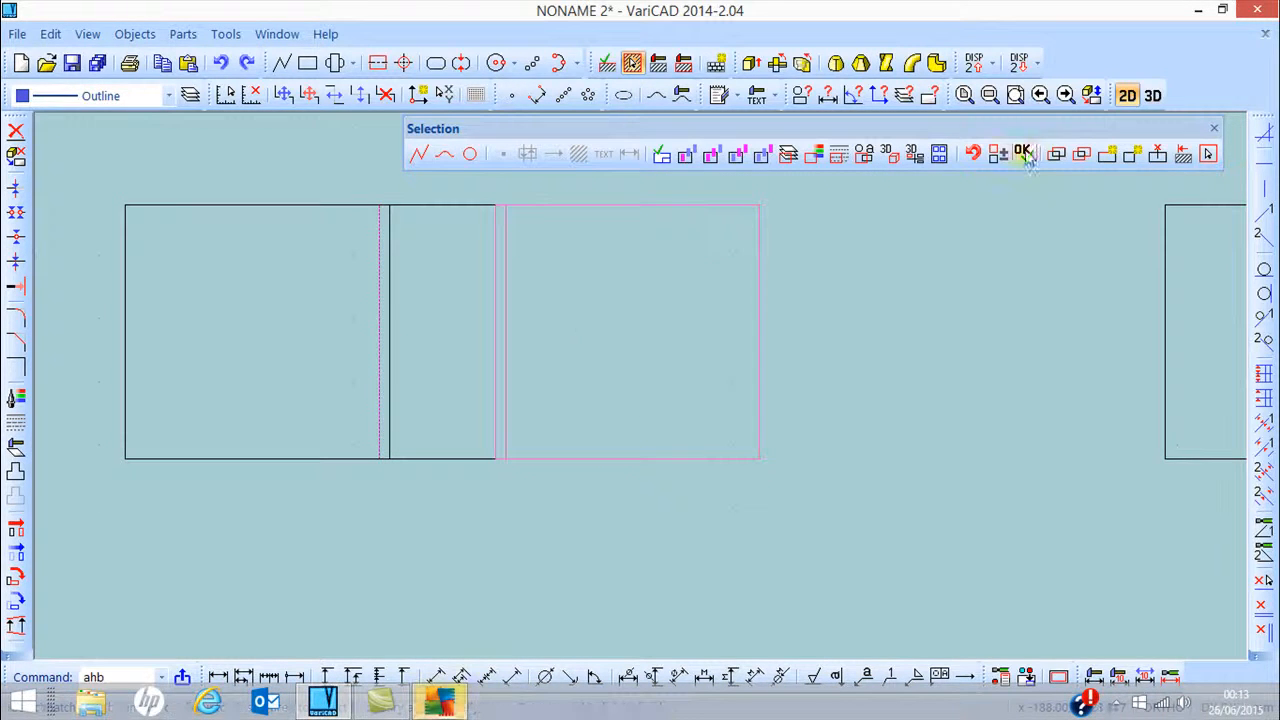
{"action": "left_click", "coordinate": [1022, 152]}
{"action": "left_click_drag", "start_coordinate": [646, 286], "coordinate": [612, 290]}
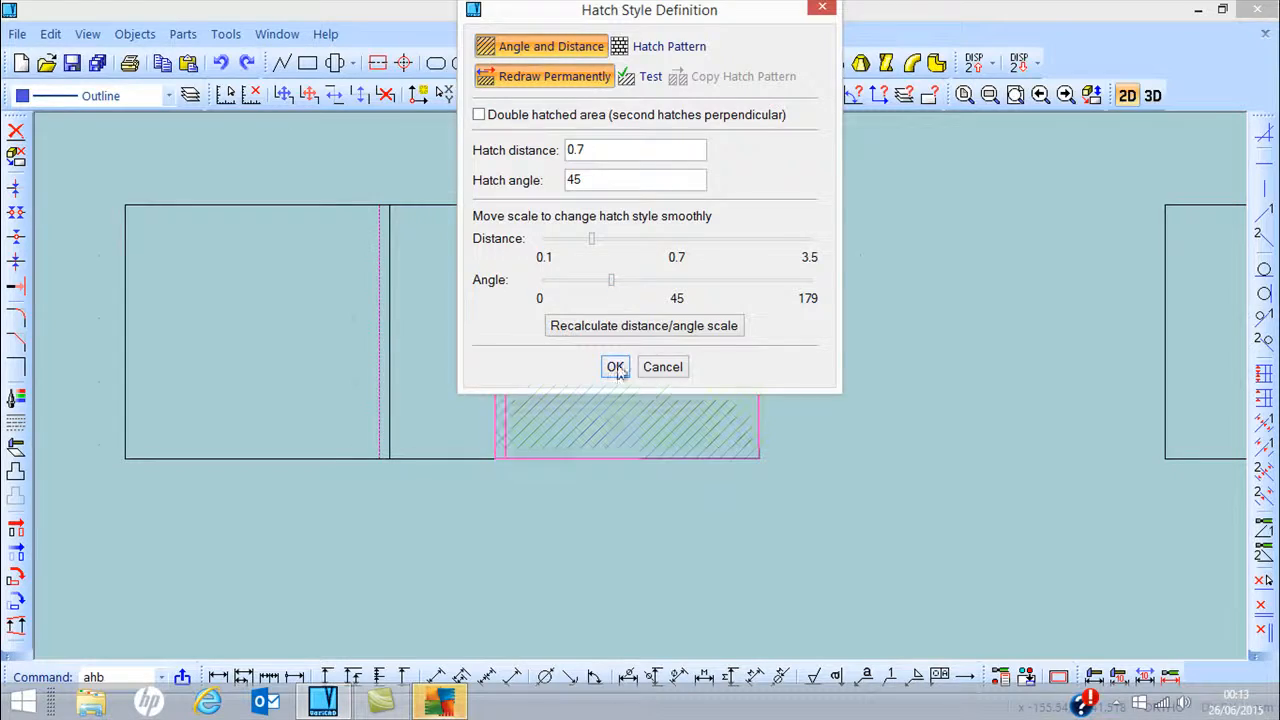
{"action": "left_click", "coordinate": [615, 367]}
{"action": "scroll", "coordinate": [613, 350], "scroll_direction": "up", "scroll_amount": 2}
{"action": "mouse_move", "coordinate": [611, 351]}
{"action": "middle_mouse_down"}
{"action": "mouse_move", "coordinate": [726, 440]}
{"action": "mouse_move", "coordinate": [723, 414]}
{"action": "middle_mouse_up"}
{"action": "scroll", "coordinate": [727, 435], "scroll_direction": "down", "scroll_amount": 1}
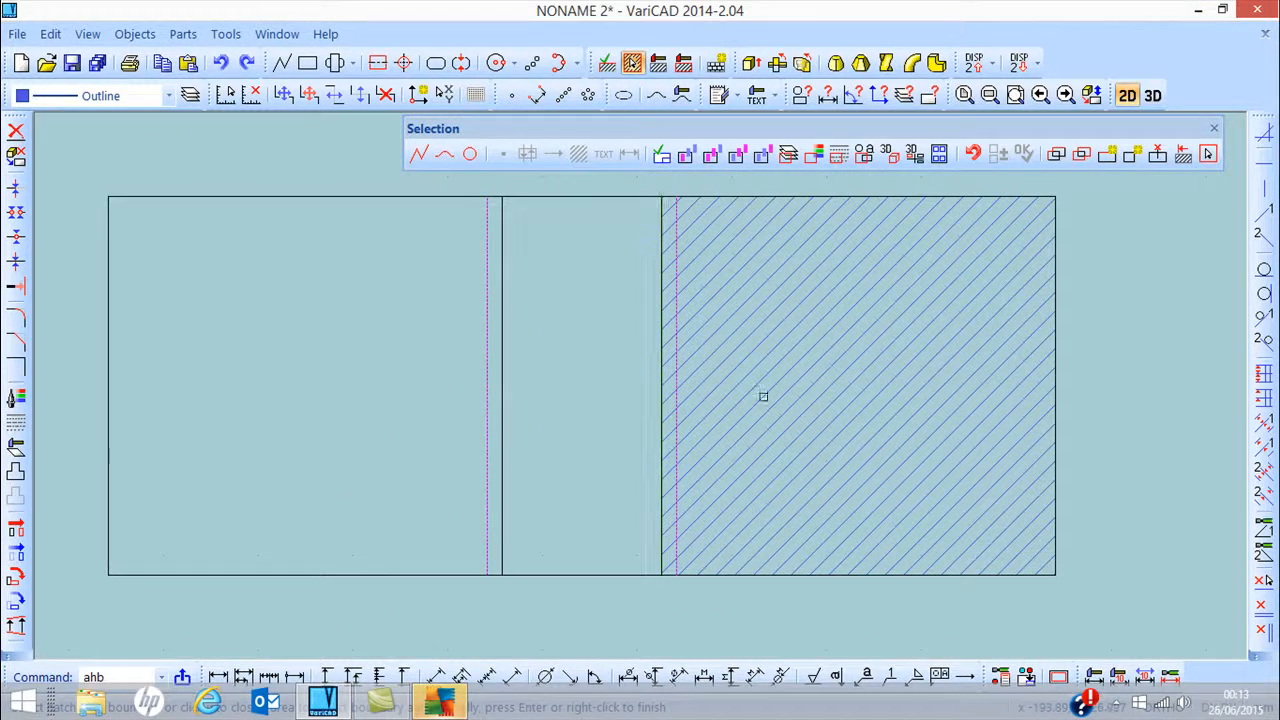
{"action": "scroll", "coordinate": [706, 370], "scroll_direction": "down", "scroll_amount": 3}
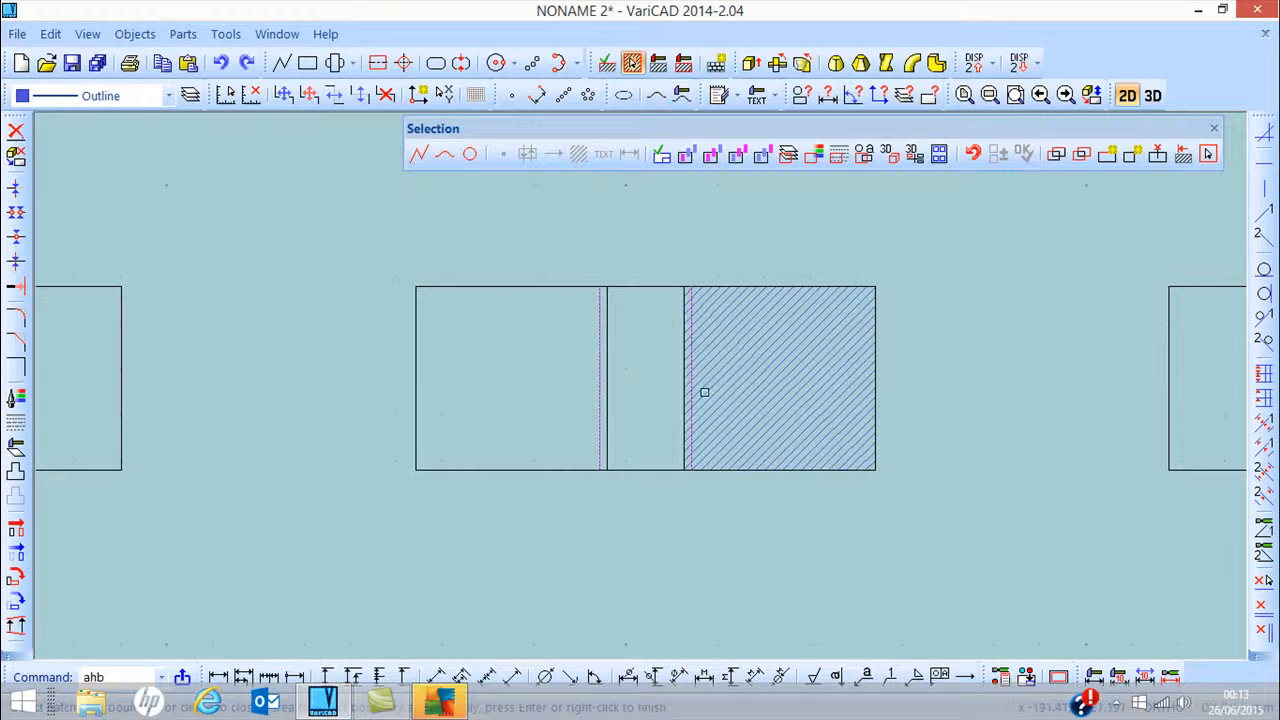
Zoom out and pan across the 2D drawing area to review all the generated views and hatched section
{"action": "scroll", "coordinate": [793, 336], "scroll_direction": "down", "scroll_amount": 4}
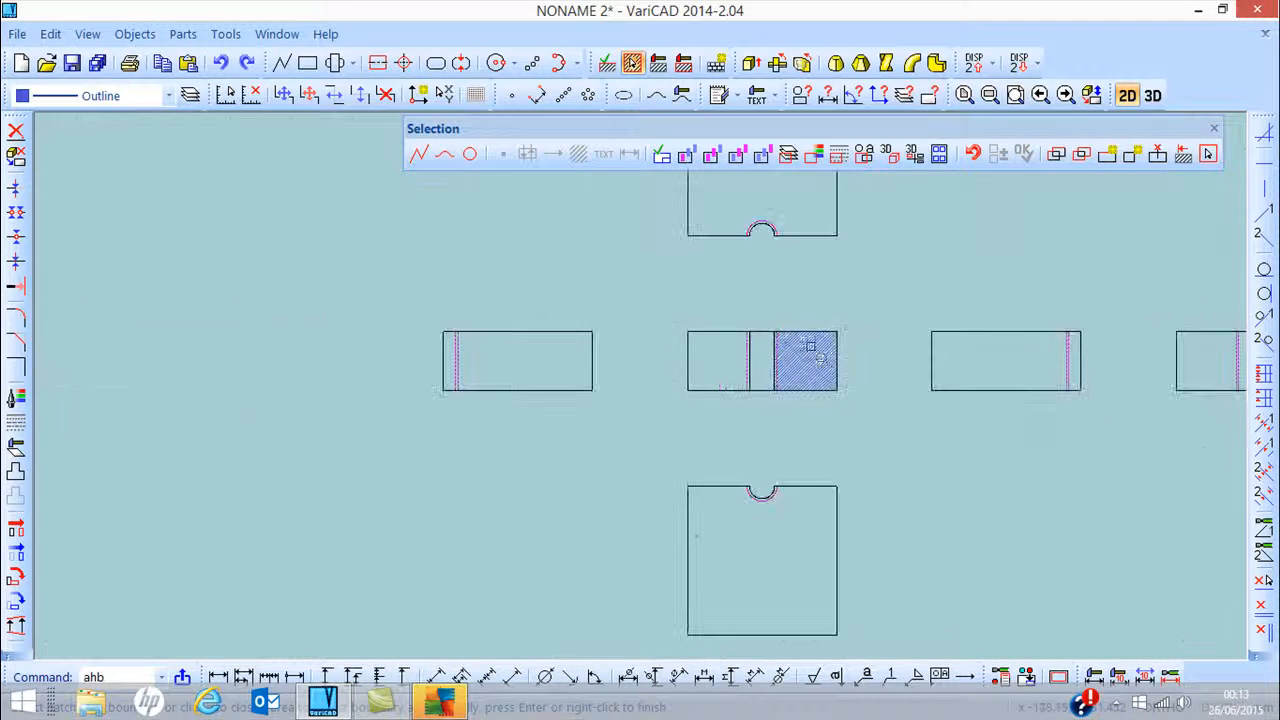
{"action": "mouse_move", "coordinate": [836, 310]}
{"action": "middle_mouse_down"}
{"action": "mouse_move", "coordinate": [657, 309]}
{"action": "mouse_move", "coordinate": [600, 331]}
{"action": "middle_mouse_up"}
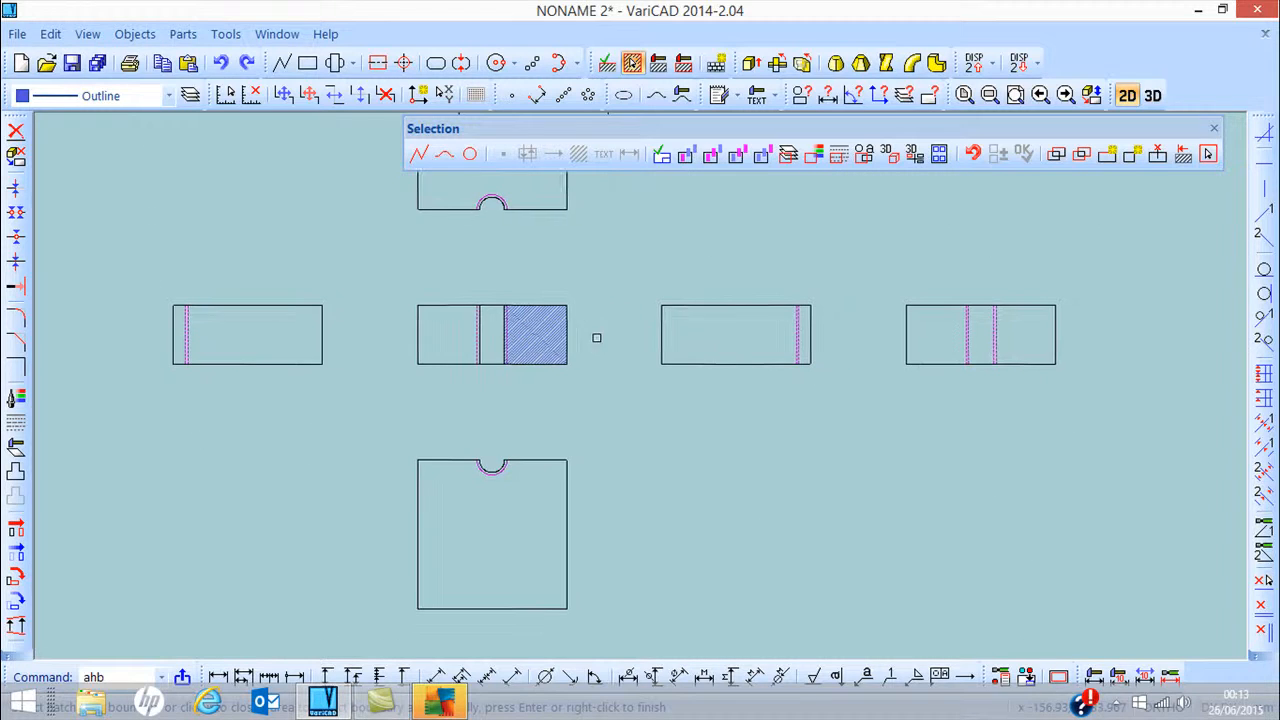
{"action": "scroll", "coordinate": [502, 344], "scroll_direction": "down", "scroll_amount": 1}
{"action": "scroll", "coordinate": [597, 369], "scroll_direction": "down", "scroll_amount": 3}
{"action": "mouse_move", "coordinate": [763, 440]}
{"action": "middle_mouse_down"}
{"action": "mouse_move", "coordinate": [649, 346]}
{"action": "mouse_move", "coordinate": [518, 266]}
{"action": "middle_mouse_up"}
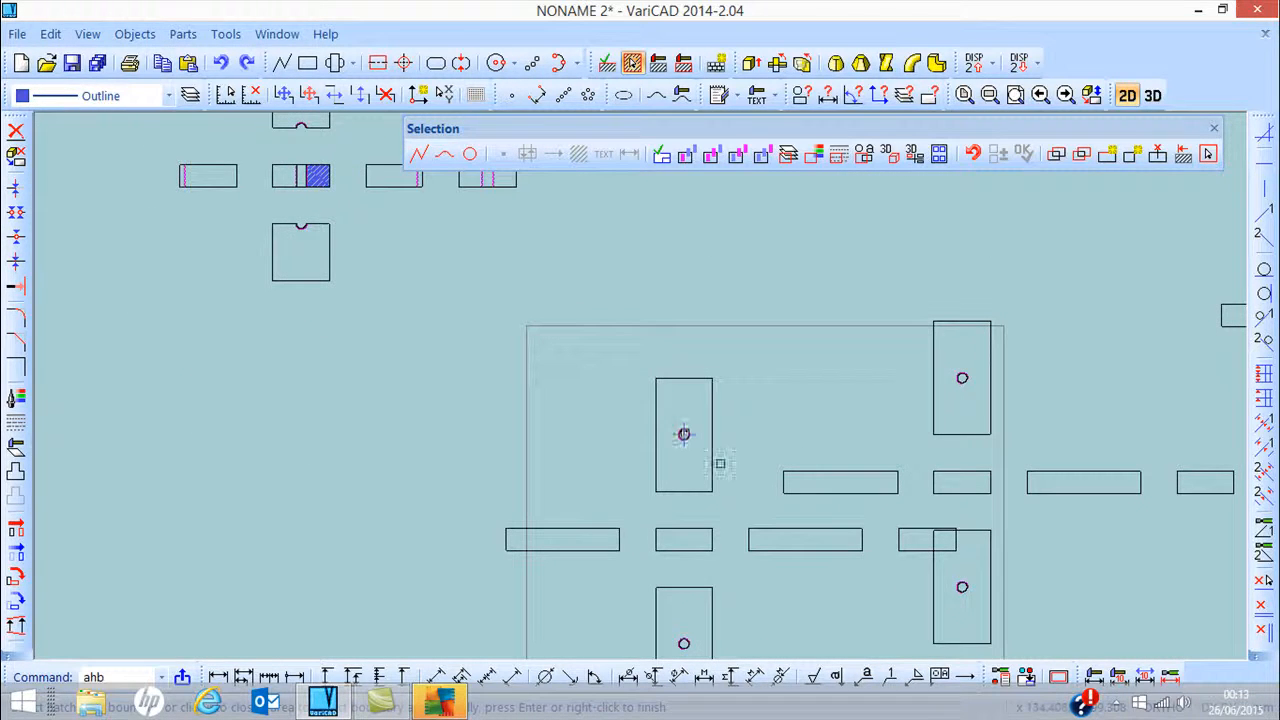
{"action": "mouse_move", "coordinate": [999, 434]}
{"action": "middle_mouse_down"}
{"action": "mouse_move", "coordinate": [712, 355]}
{"action": "mouse_move", "coordinate": [641, 351]}
{"action": "mouse_move", "coordinate": [611, 331]}
{"action": "mouse_move", "coordinate": [590, 378]}
{"action": "middle_mouse_up"}
{"action": "scroll", "coordinate": [903, 326], "scroll_direction": "up", "scroll_amount": 1}
{"action": "scroll", "coordinate": [909, 329], "scroll_direction": "down", "scroll_amount": 3}
{"action": "scroll", "coordinate": [890, 336], "scroll_direction": "down", "scroll_amount": 1}
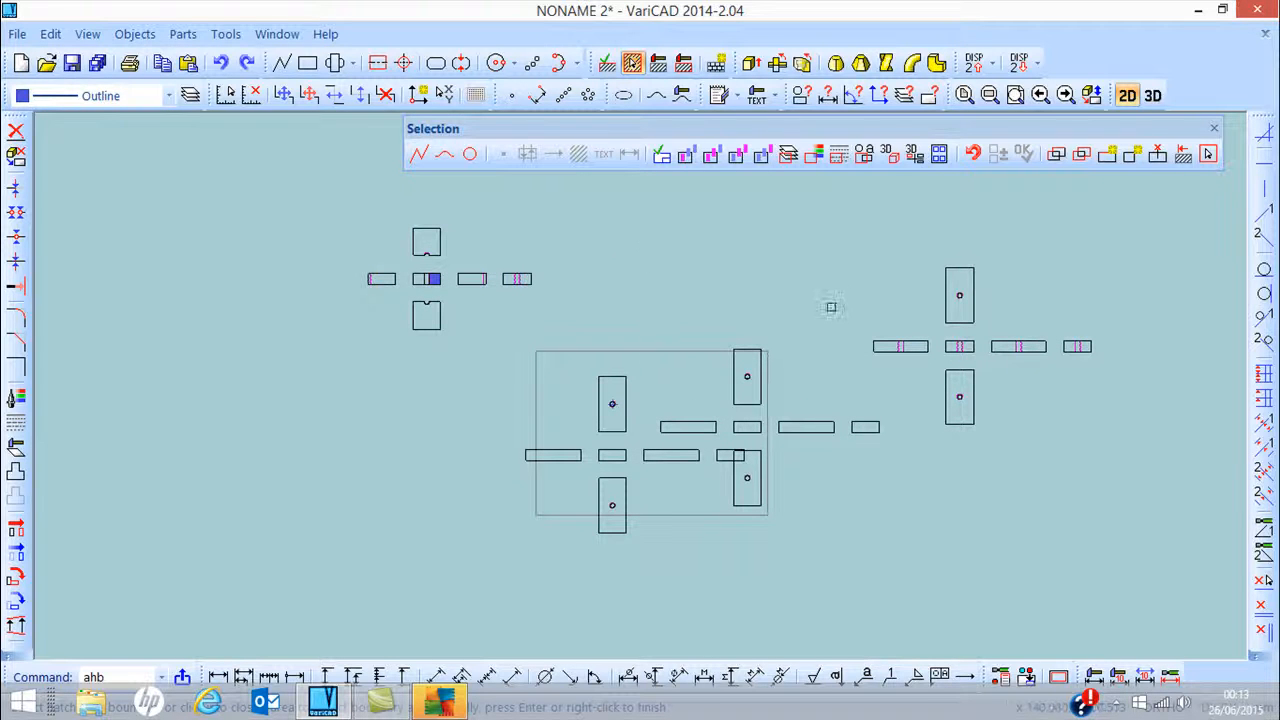
{"action": "scroll", "coordinate": [674, 343], "scroll_direction": "down", "scroll_amount": 1}
{"action": "scroll", "coordinate": [672, 344], "scroll_direction": "up", "scroll_amount": 1}
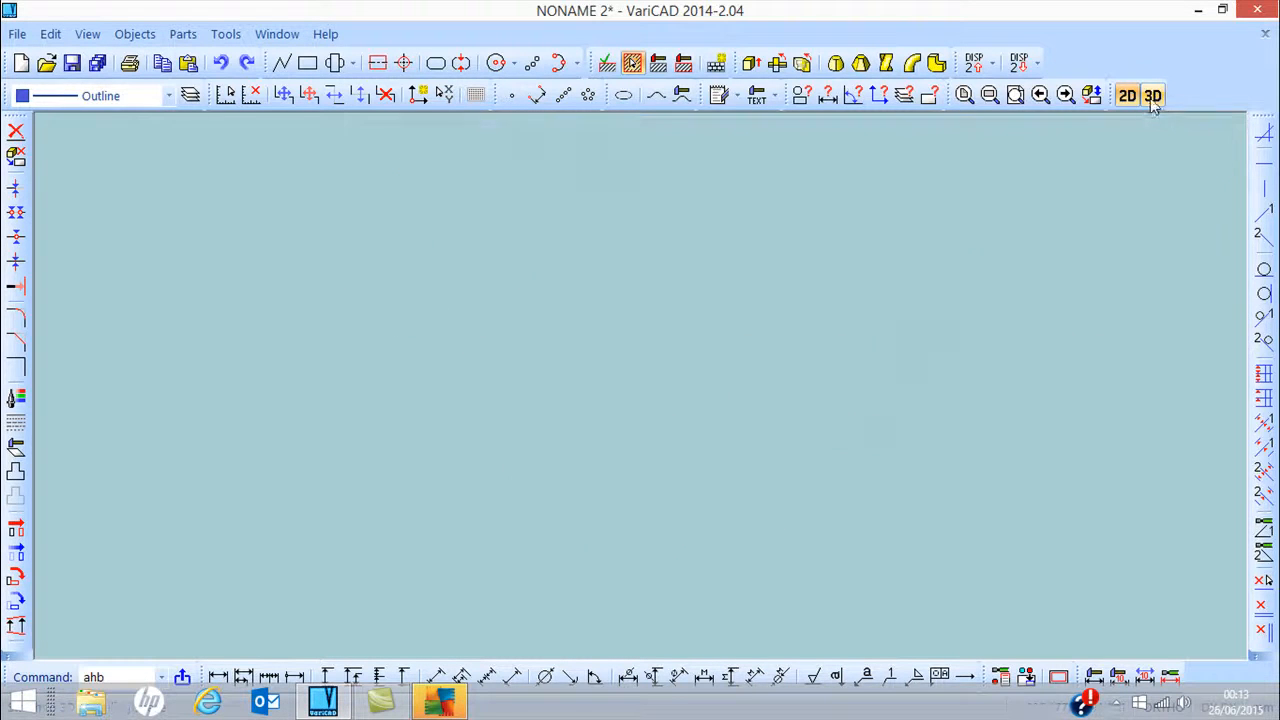
Switch back to the 3D window to view the sectioned block with the hole
{"action": "left_click", "coordinate": [1154, 97]}
{"action": "middle_click_drag", "start_coordinate": [737, 363], "coordinate": [739, 337]}
{"action": "scroll", "coordinate": [673, 386], "scroll_direction": "down", "scroll_amount": 2}
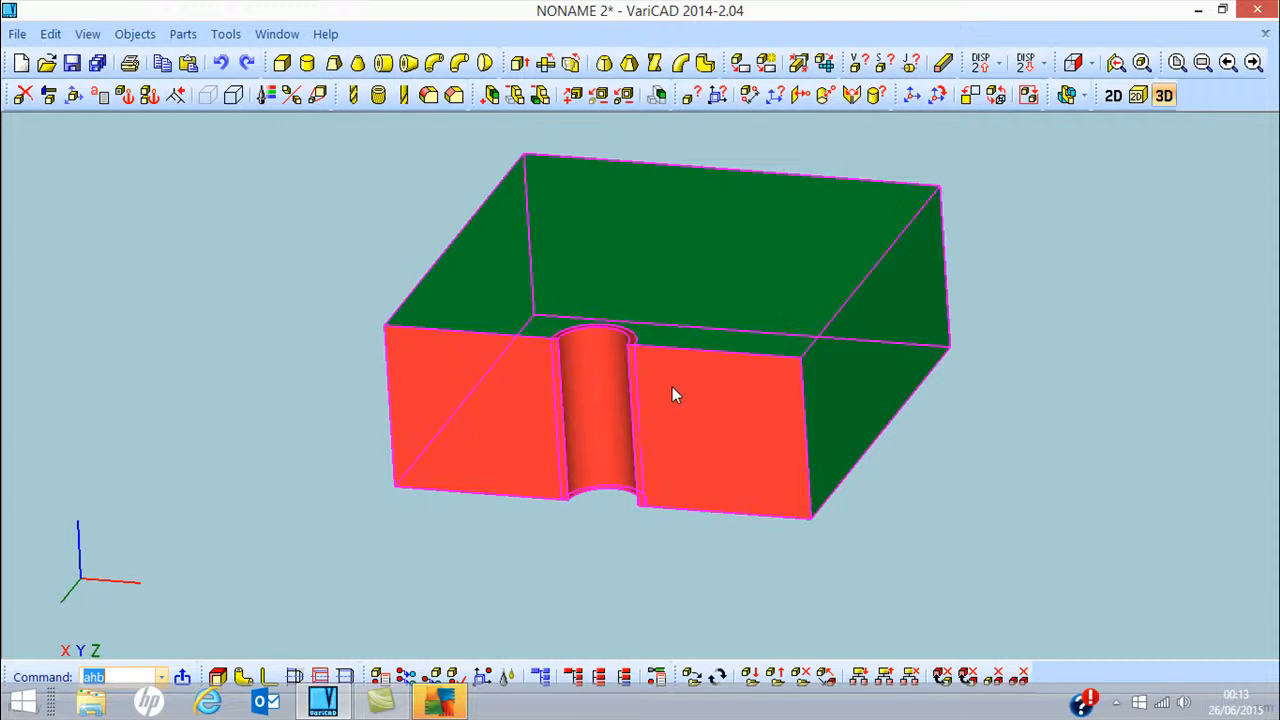